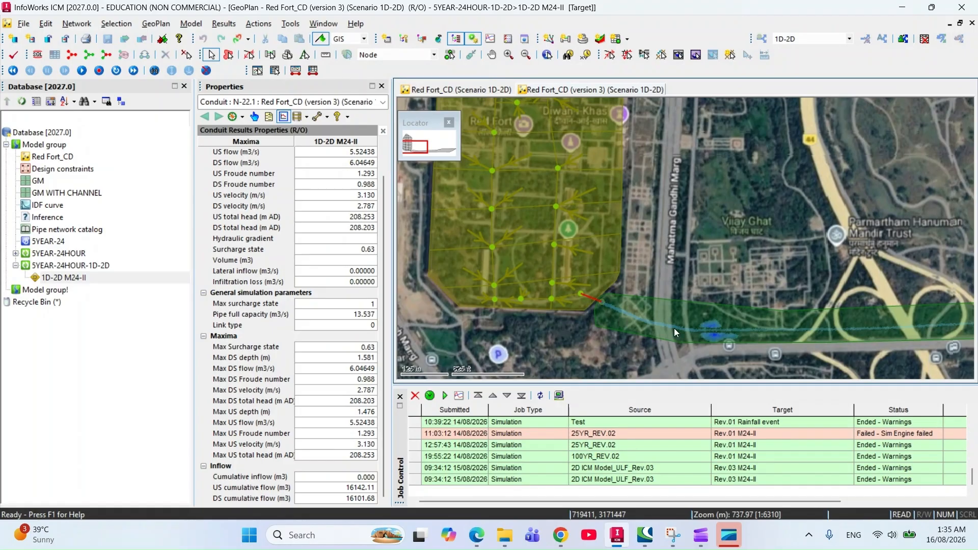
# - Examine the selected outfall conduit at the fort's boundary and the flow path through the 2D zone
pyautogui.scroll(5, 624, 308)
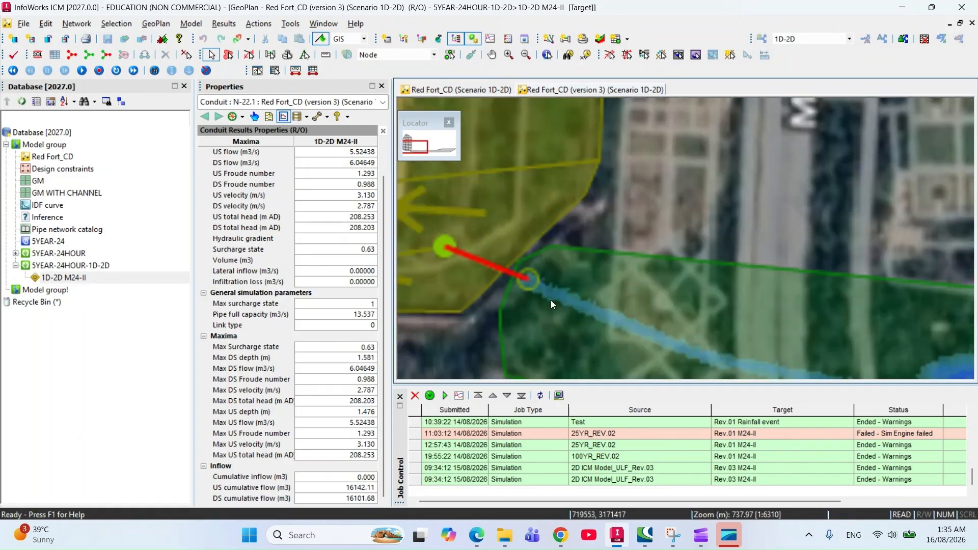
pyautogui.moveTo(542, 294); pyautogui.dragTo(636, 231)
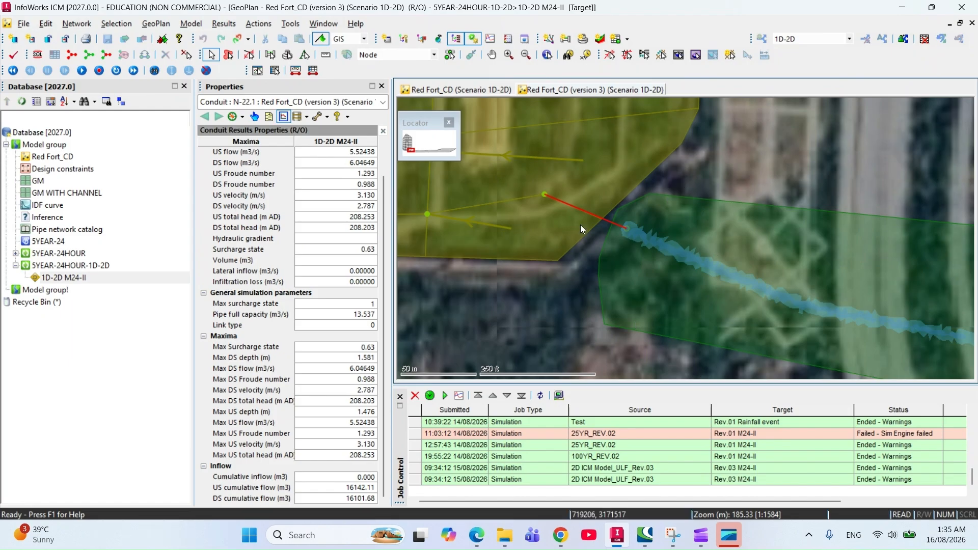
pyautogui.scroll(-5, 597, 167)
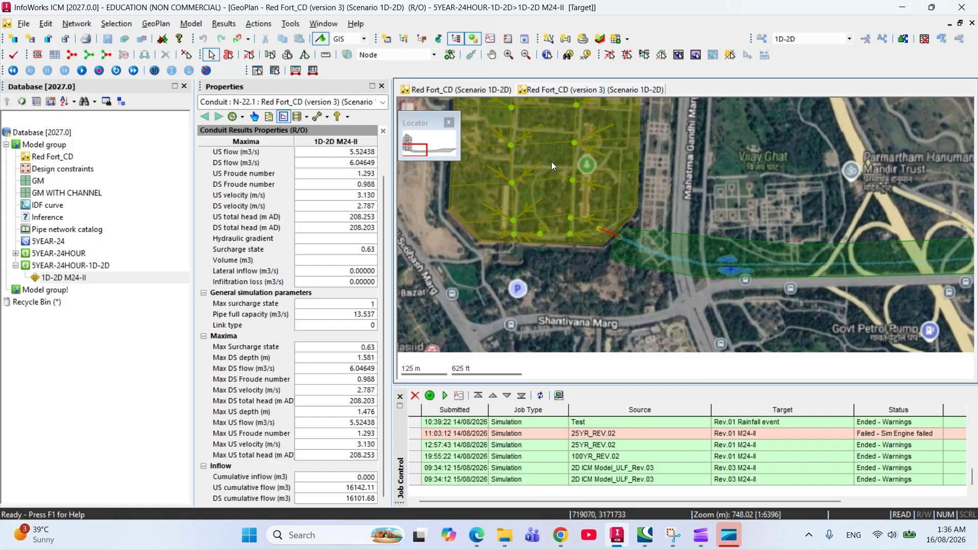
pyautogui.moveTo(516, 172); pyautogui.dragTo(504, 232)
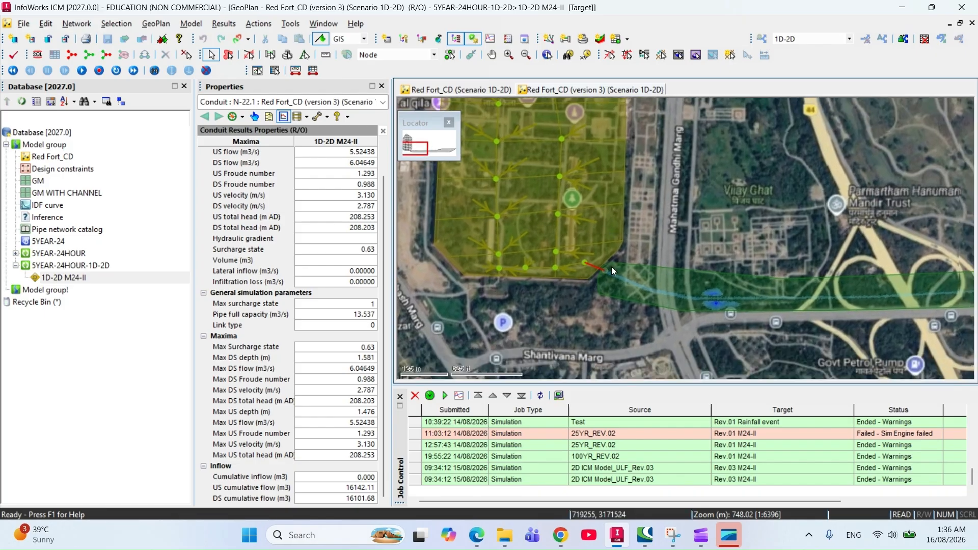
pyautogui.scroll(2, 613, 274)
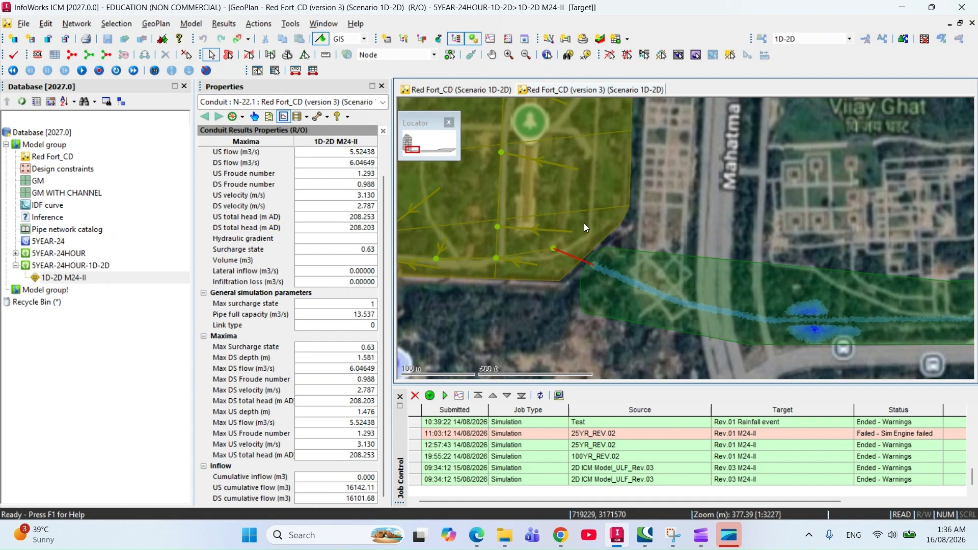
pyautogui.moveTo(572, 220); pyautogui.dragTo(607, 204)
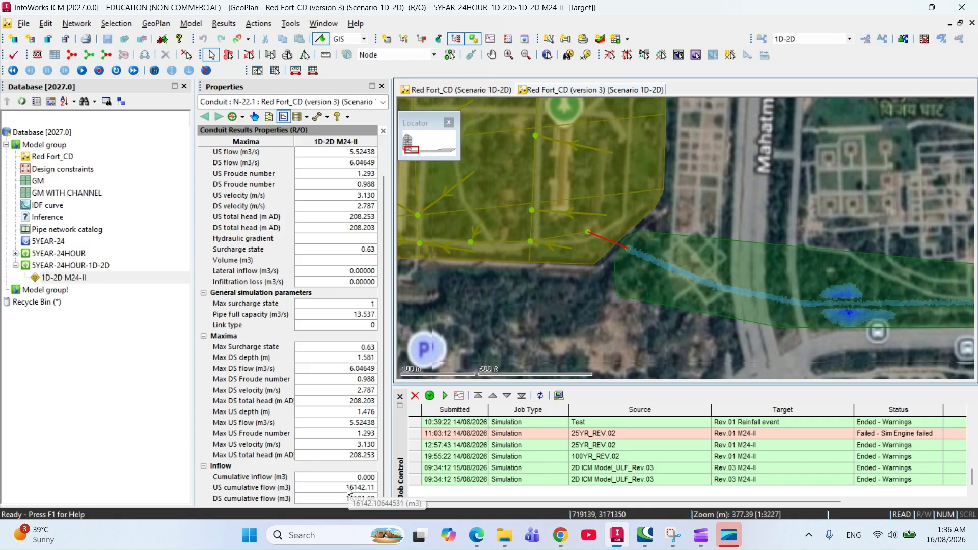
# - Open Calculator and divide the conduit's upstream cumulative flow, 16142.11, by 2.5
pyautogui.click(341, 539)
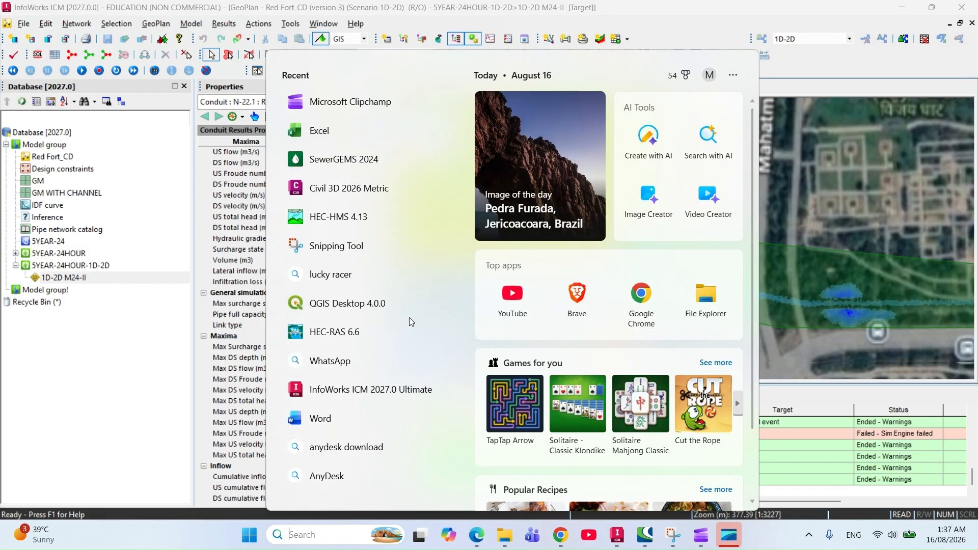
pyautogui.write('calculator')
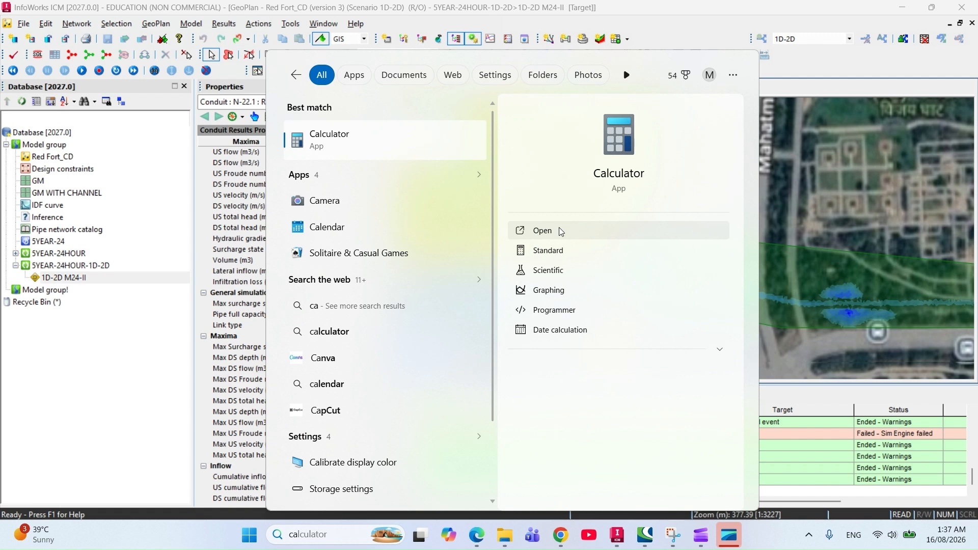
pyautogui.click(560, 231)
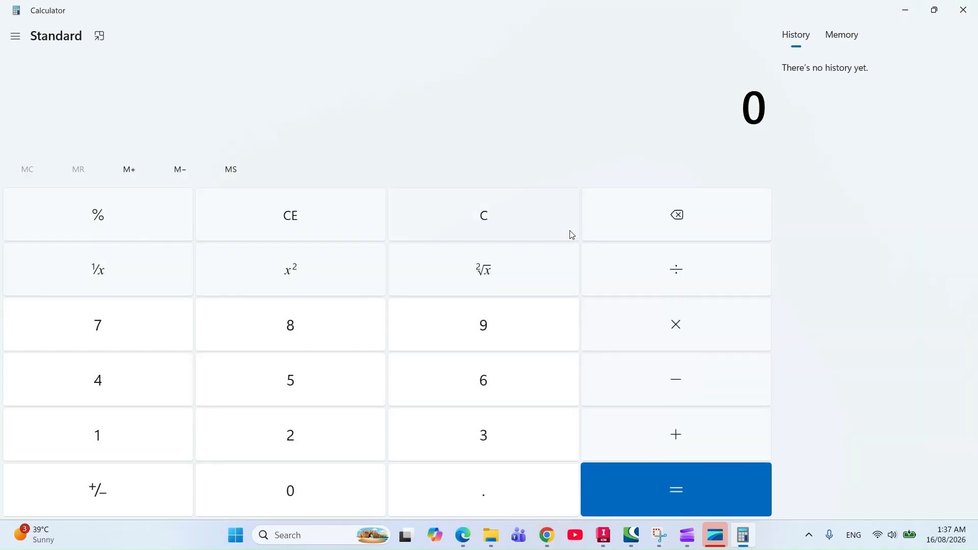
pyautogui.write('16,142.11')
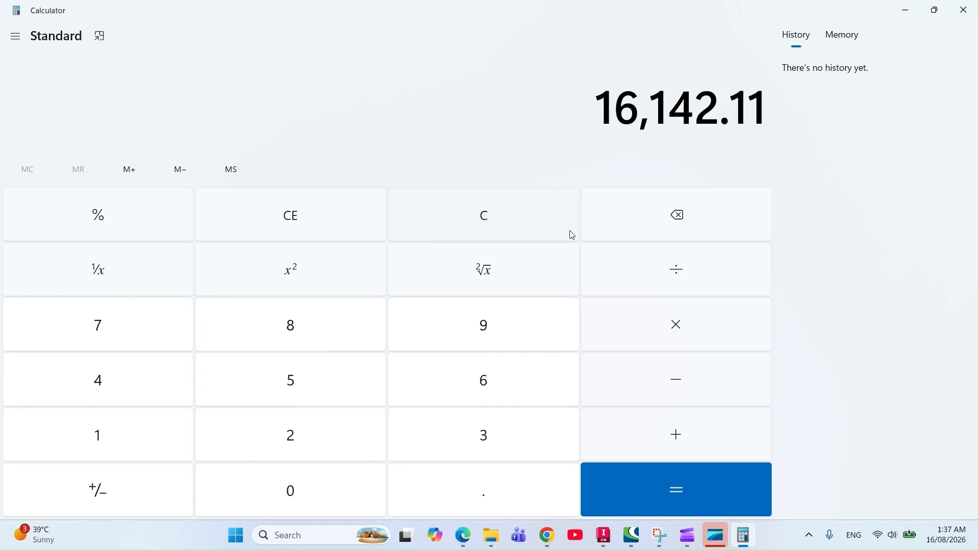
pyautogui.write('/2.5')
pyautogui.press('Return')
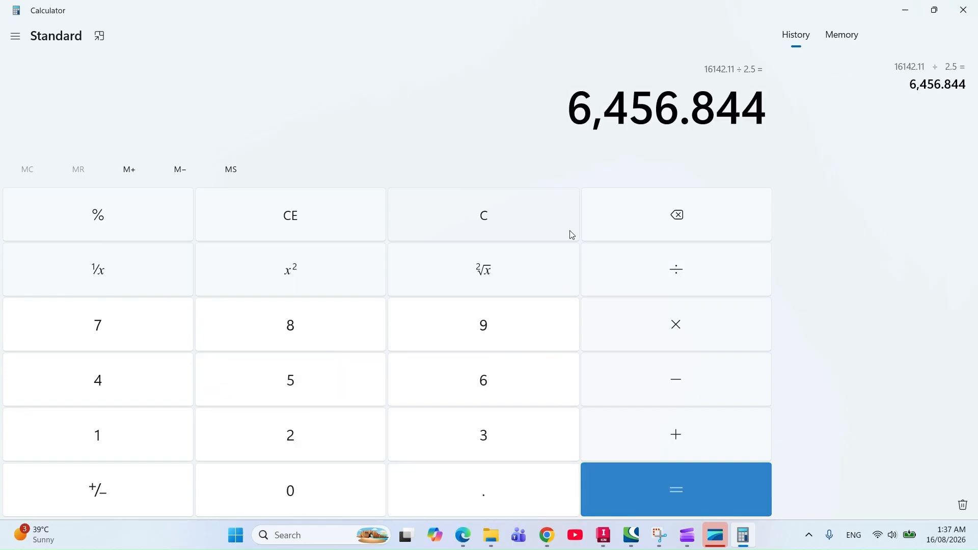
# - Divide the calculated quotient by 30 and return to the InfoWorks ICM network map
pyautogui.moveTo(573, 103); pyautogui.dragTo(768, 110)
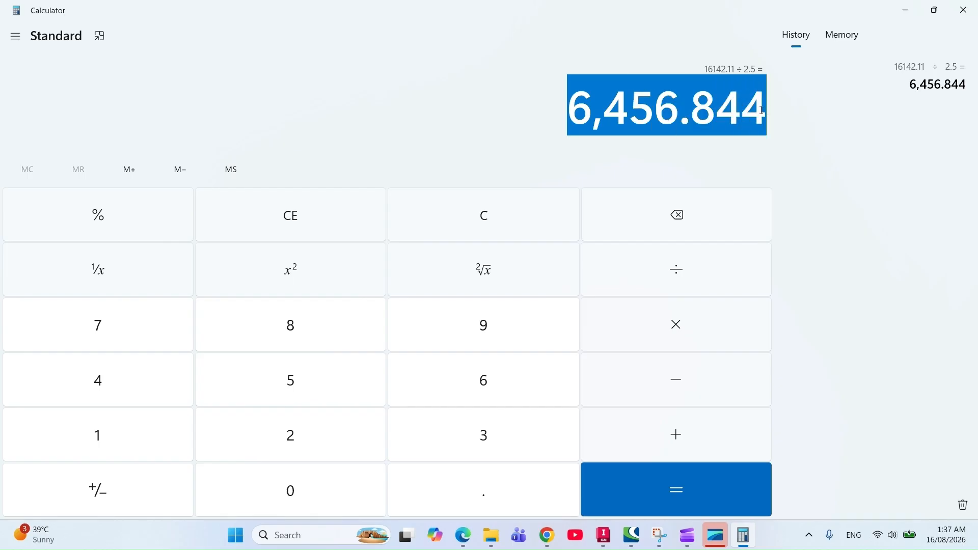
pyautogui.click(680, 114)
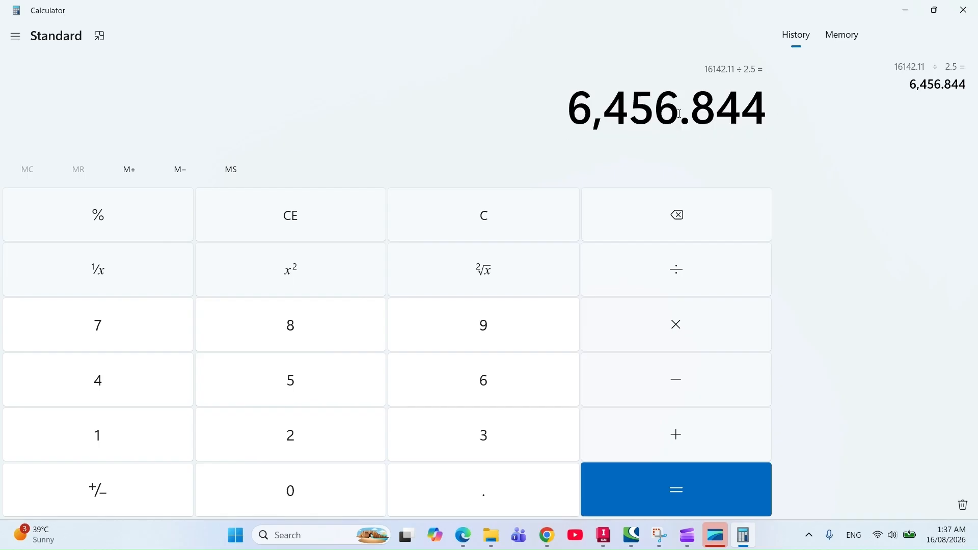
pyautogui.moveTo(574, 112); pyautogui.dragTo(731, 109)
pyautogui.rightClick(730, 109)
pyautogui.click(766, 124)
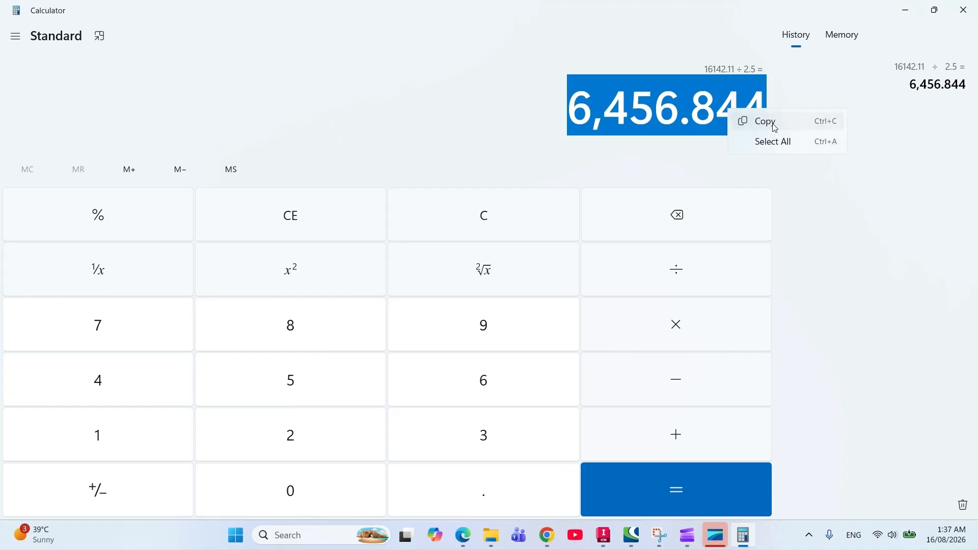
pyautogui.click(747, 108)
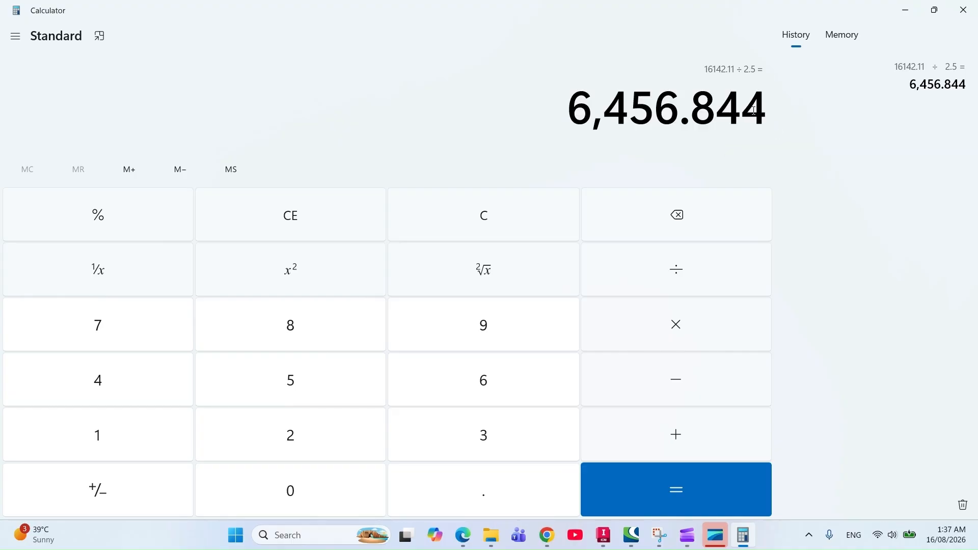
pyautogui.press('/')
pyautogui.write('30')
pyautogui.press('Return')
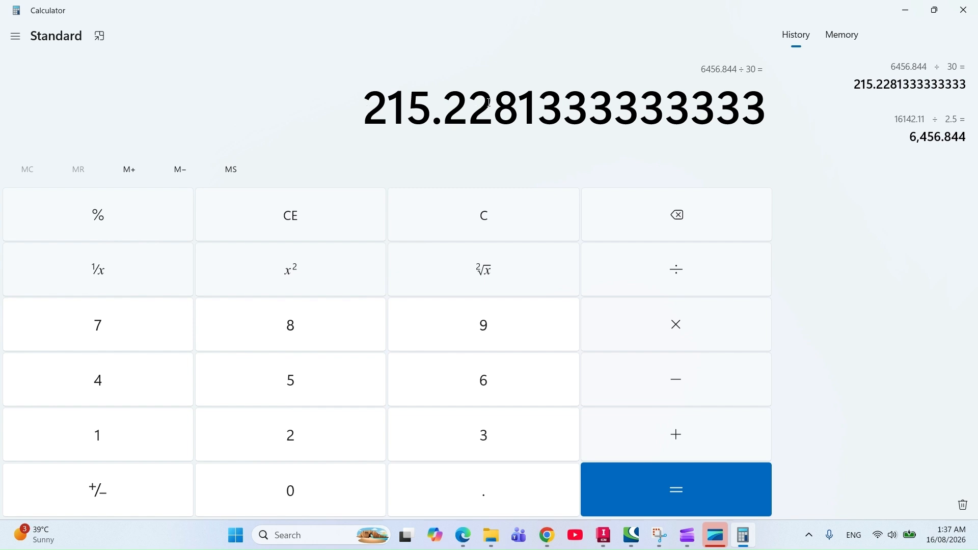
pyautogui.moveTo(494, 106); pyautogui.dragTo(370, 107)
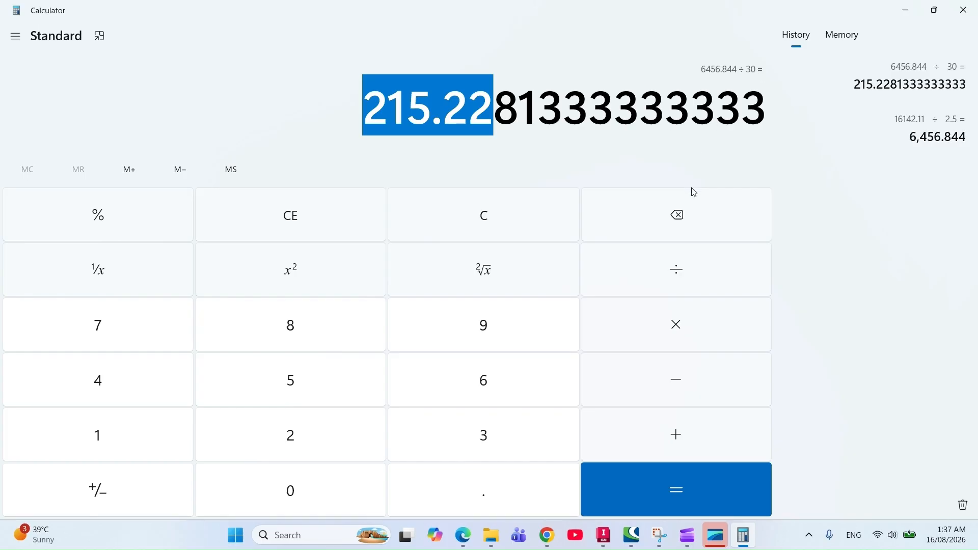
pyautogui.click(900, 15)
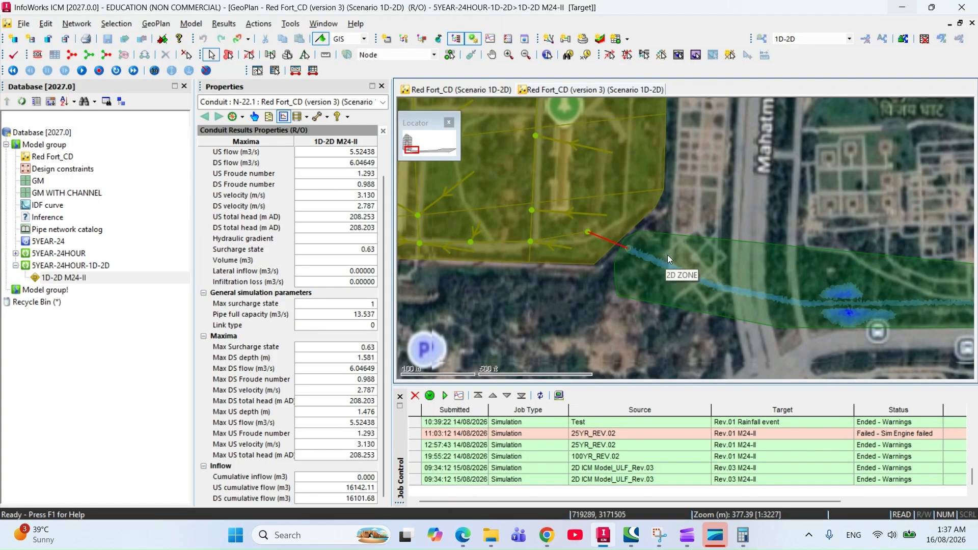
# - Launch HEC-RAS 6.6 and minimise the InfoWorks ICM window
pyautogui.moveTo(668, 255); pyautogui.dragTo(641, 217)
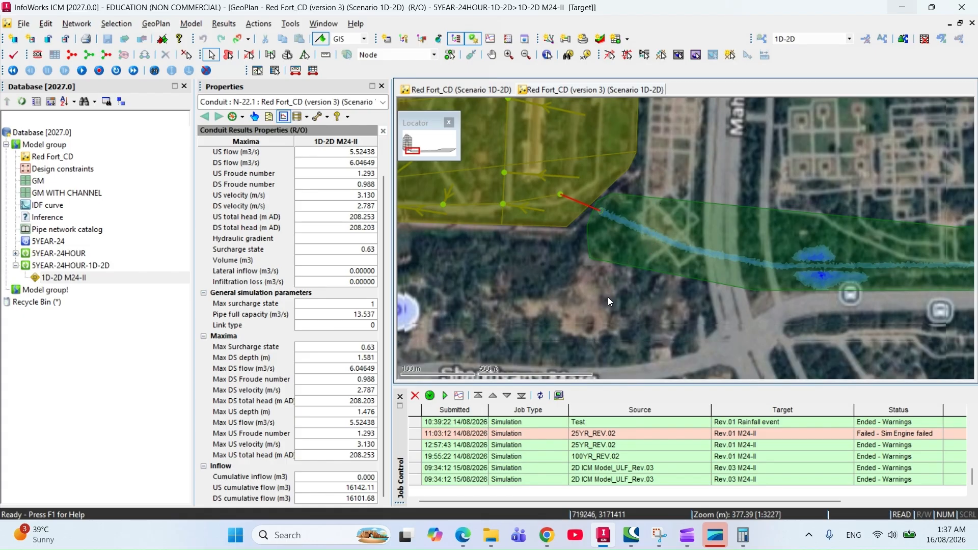
pyautogui.click(326, 535)
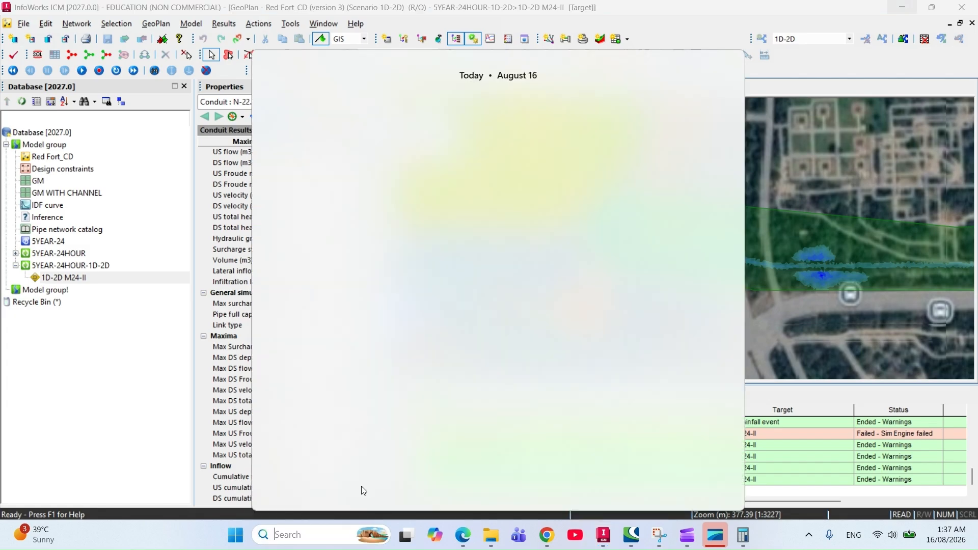
pyautogui.write('hec')
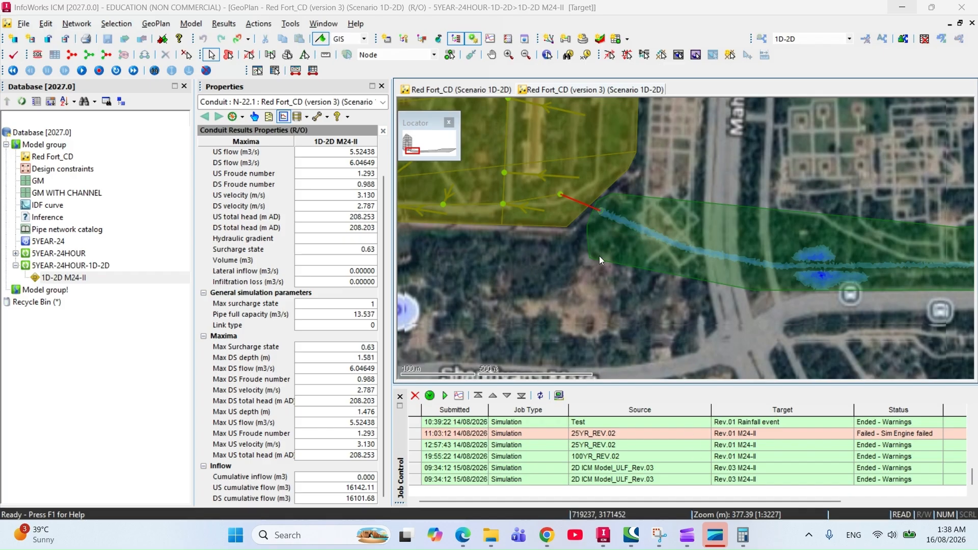
pyautogui.moveTo(598, 255); pyautogui.dragTo(552, 232)
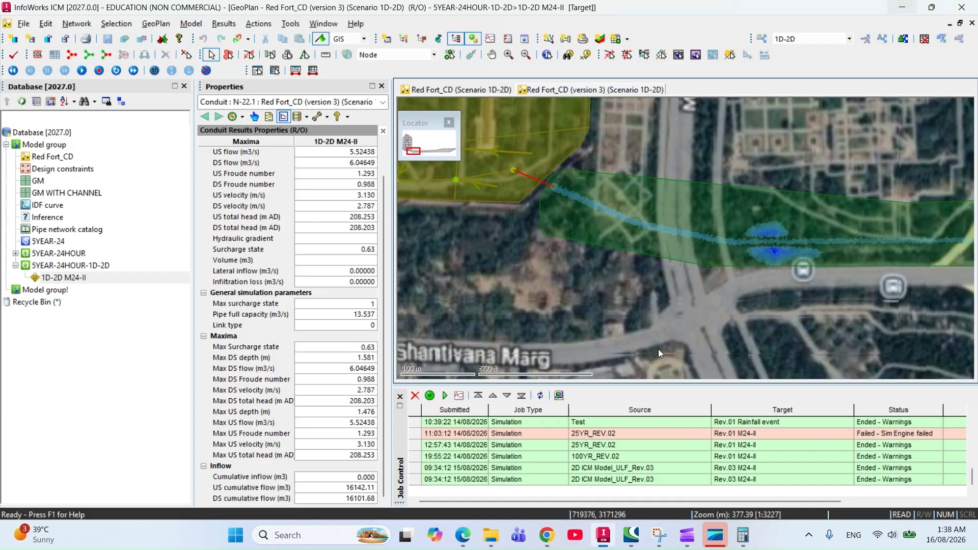
pyautogui.moveTo(717, 542)
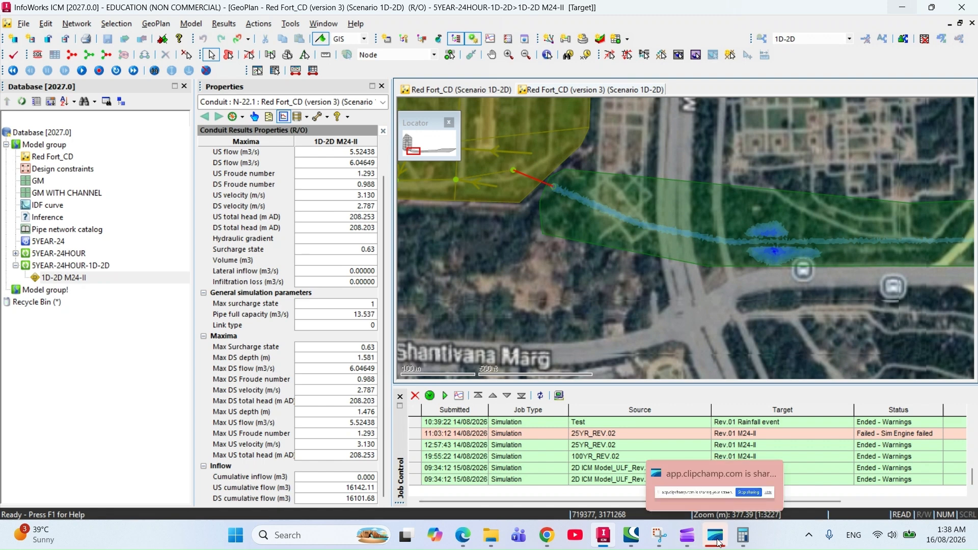
pyautogui.click(751, 536)
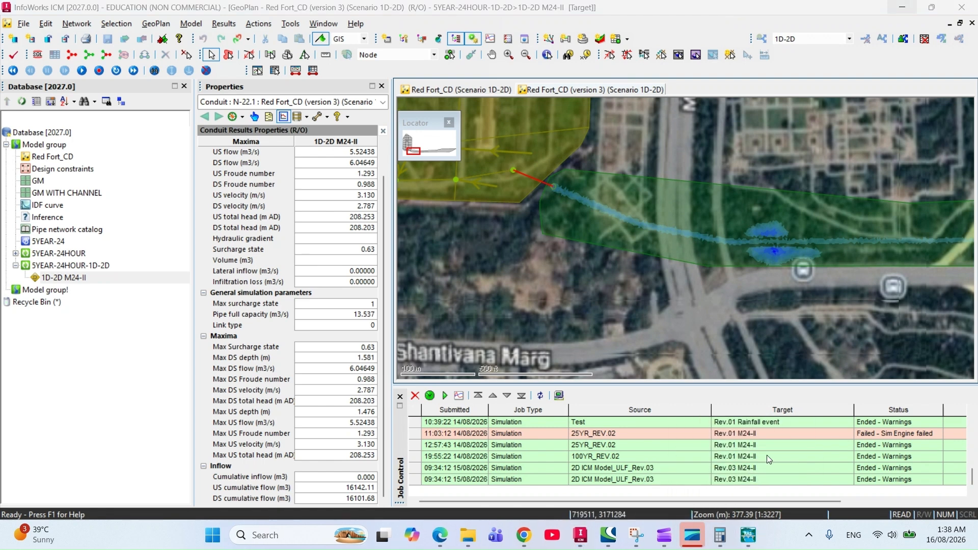
pyautogui.click(915, 7)
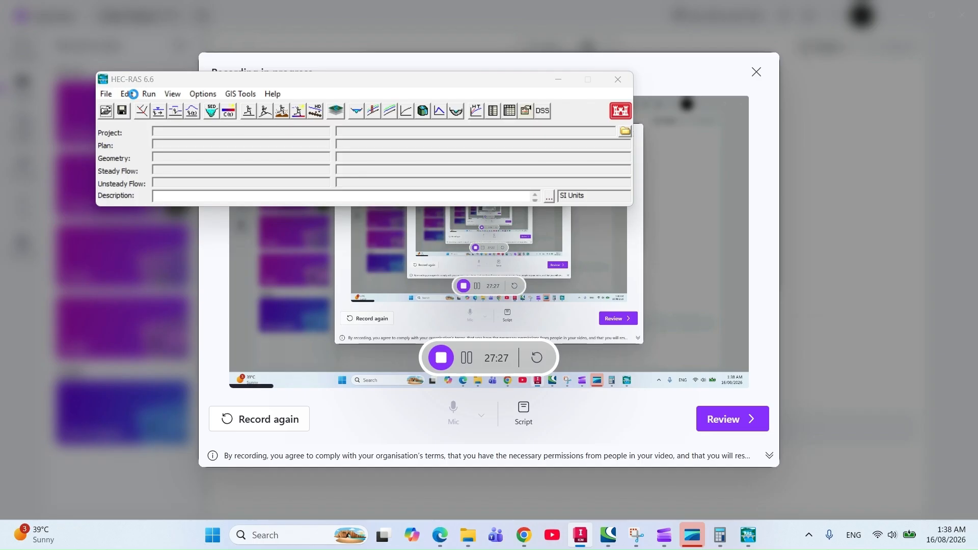
# - Start opening an existing HEC-RAS project and browse up from Documents to the user's profile folder
pyautogui.click(106, 93)
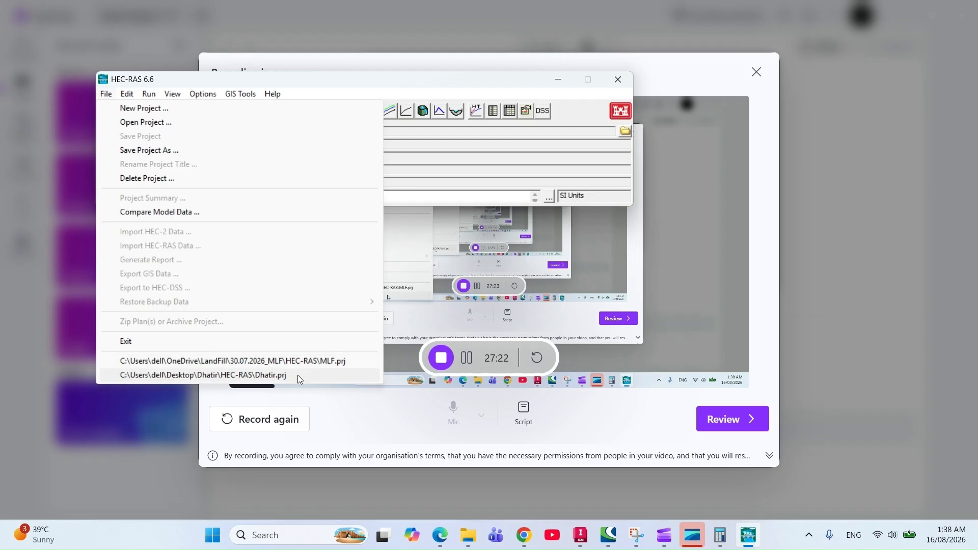
pyautogui.click(170, 120)
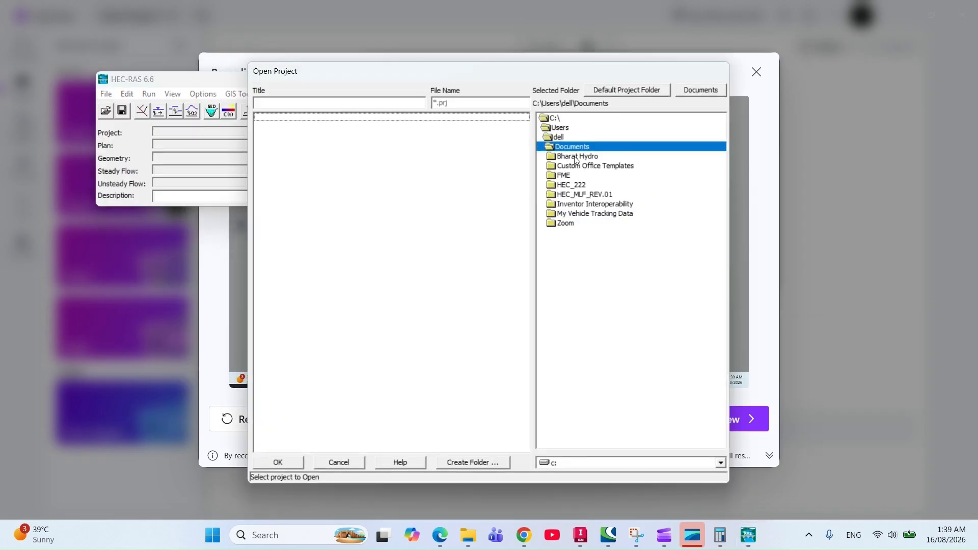
pyautogui.click(563, 127)
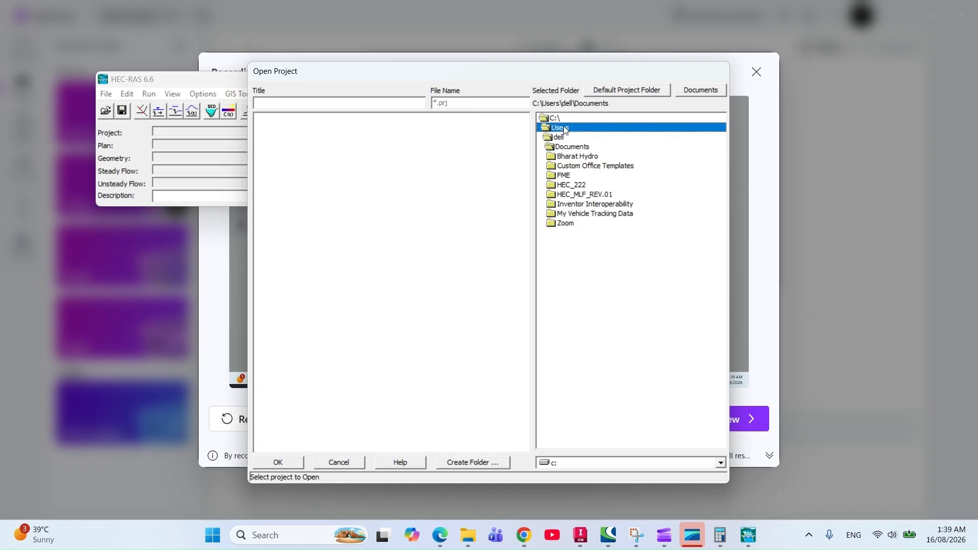
pyautogui.doubleClick(562, 136)
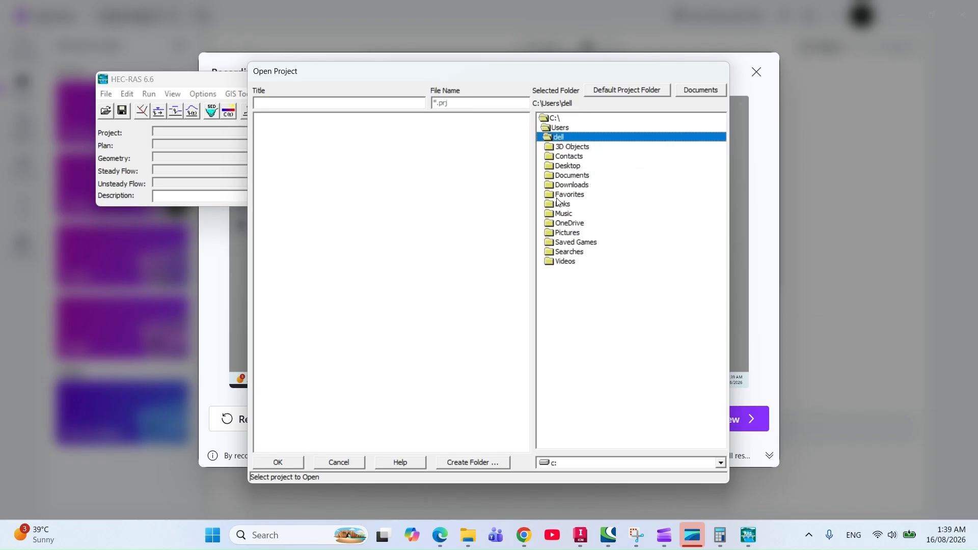
# - Look for the project in the OneDrive folder and in Desktop\Red Fort_CD, returning to the profile folder
pyautogui.doubleClick(562, 222)
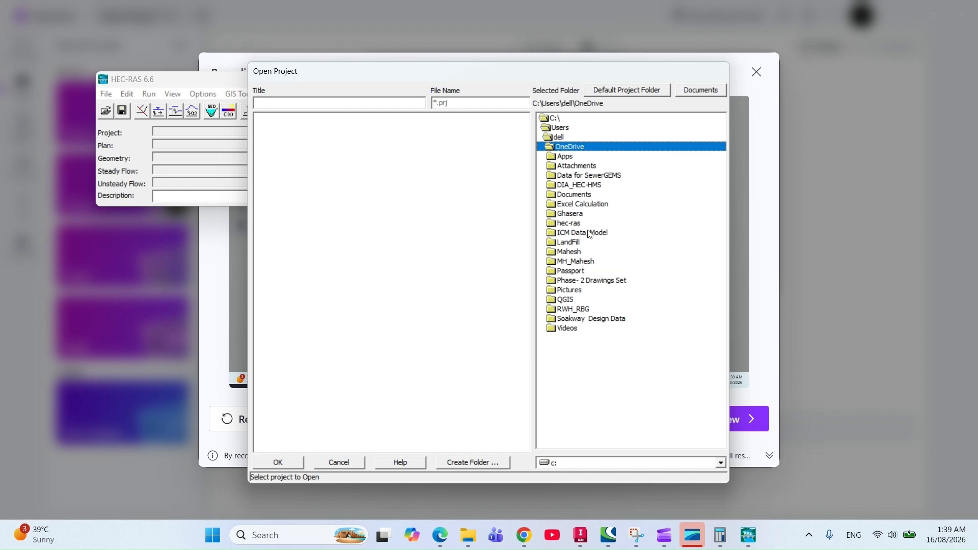
pyautogui.doubleClick(559, 138)
pyautogui.click(571, 167)
pyautogui.doubleClick(570, 168)
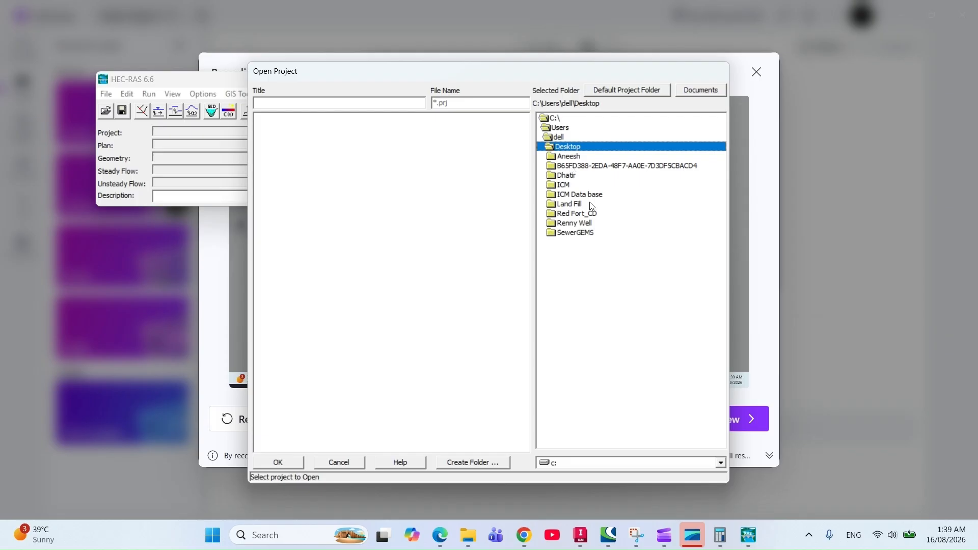
pyautogui.doubleClick(589, 219)
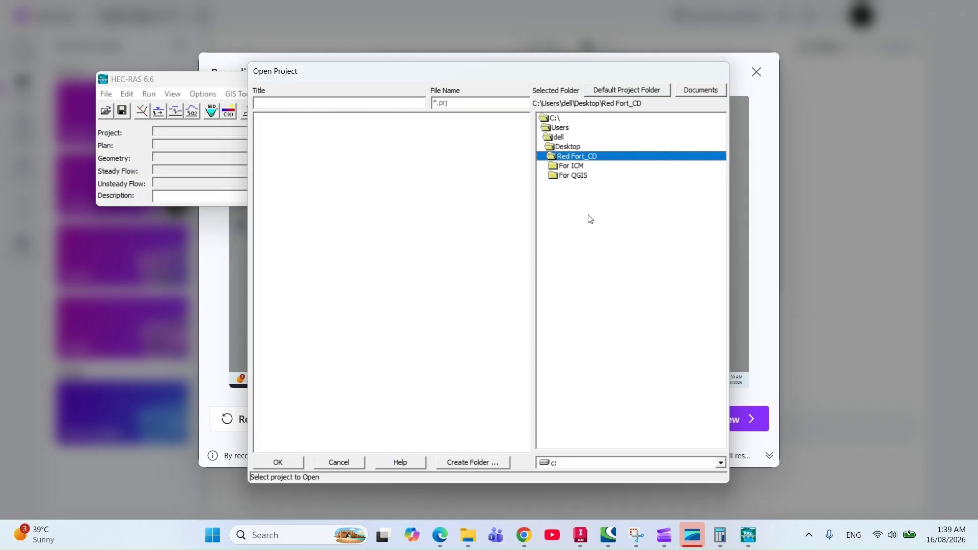
pyautogui.doubleClick(559, 138)
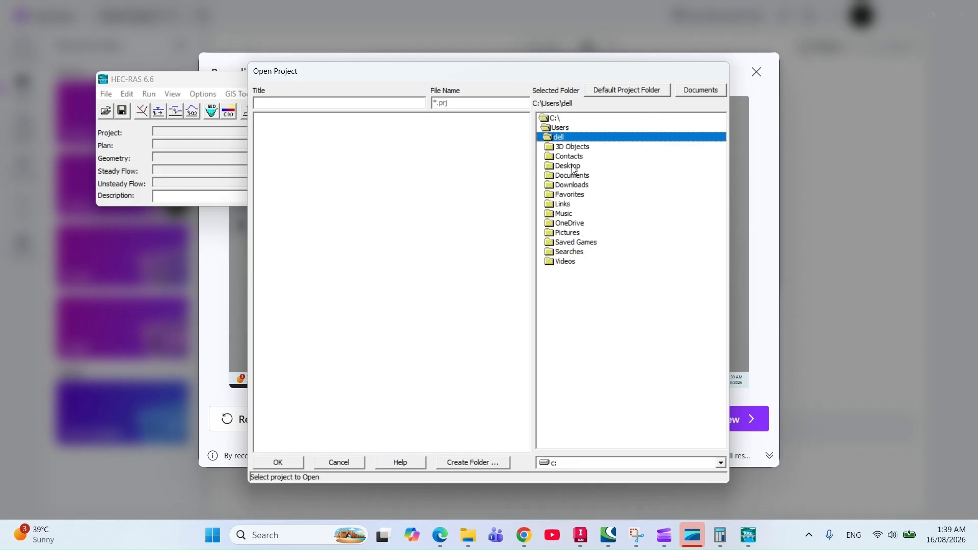
# - Open the Terrain Modification project from the OneDrive\hec-ras folder
pyautogui.click(579, 236)
pyautogui.doubleClick(575, 224)
pyautogui.click(575, 223)
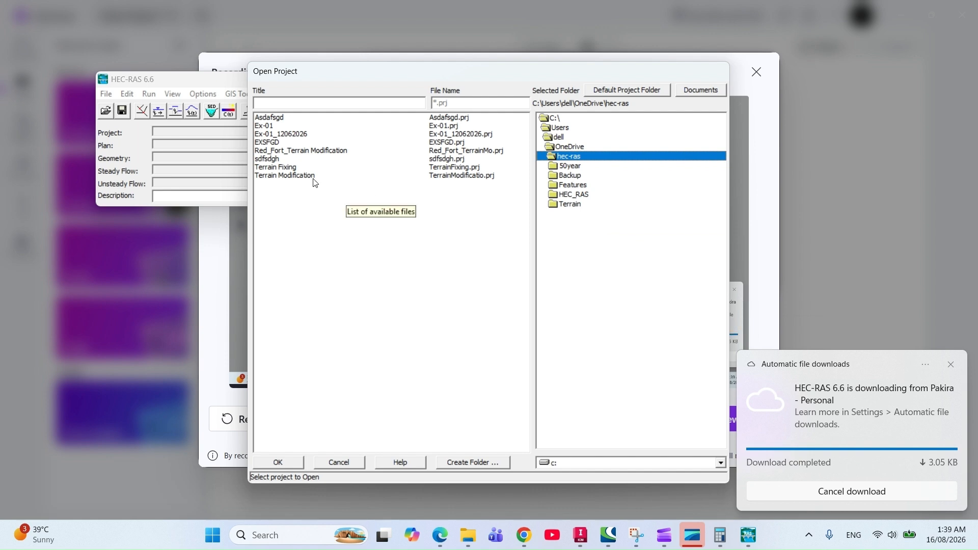
pyautogui.click(285, 167)
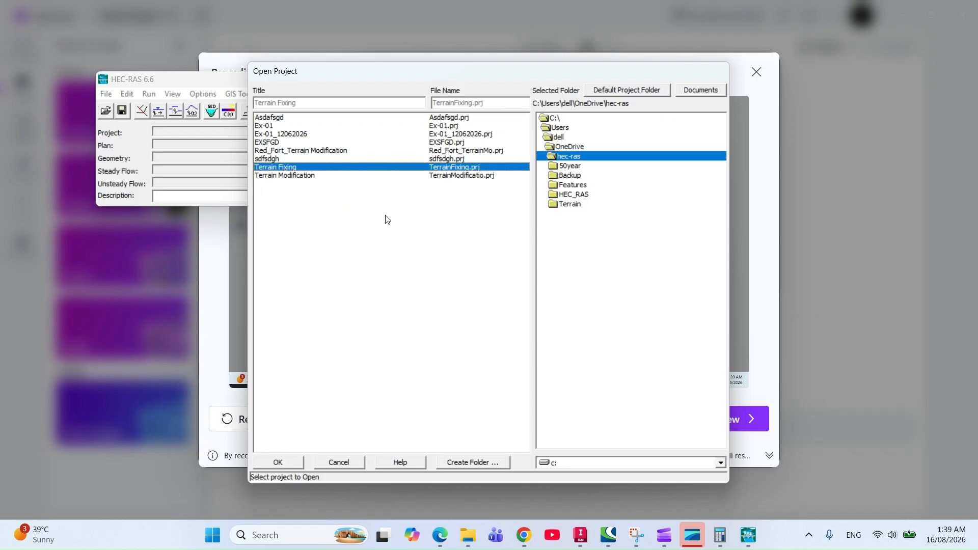
pyautogui.click(317, 176)
pyautogui.click(299, 463)
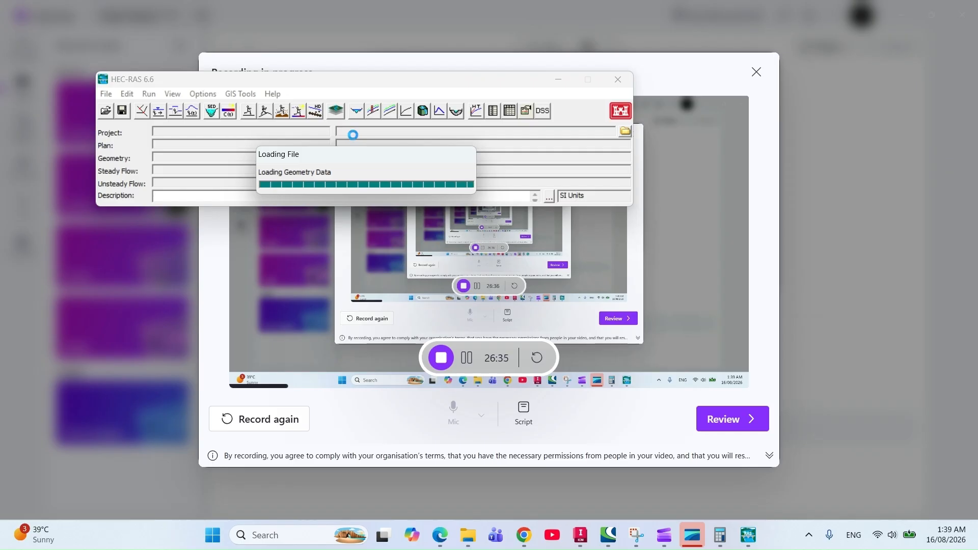
# - View the Terrain Modification project in RAS Mapper and open the recent Dhatir project instead
pyautogui.click(337, 112)
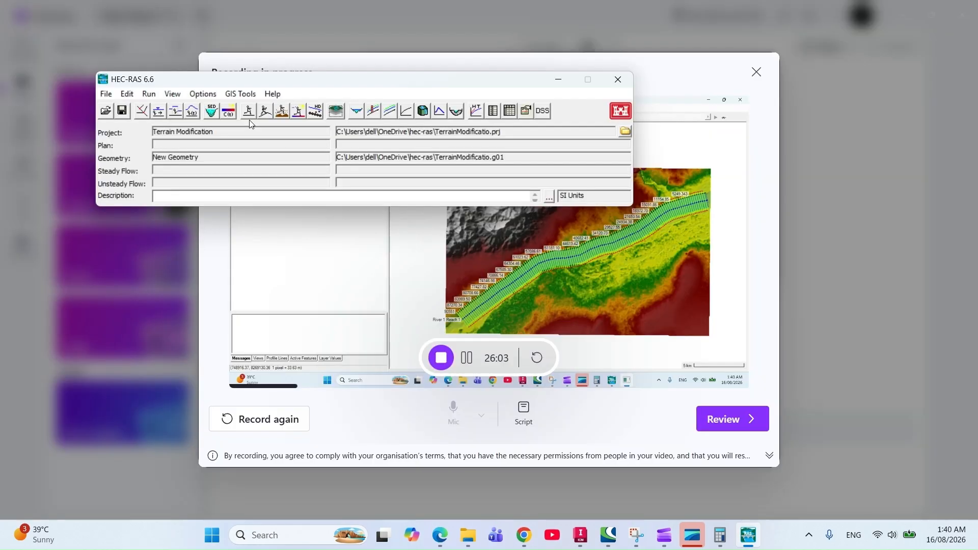
pyautogui.click(107, 94)
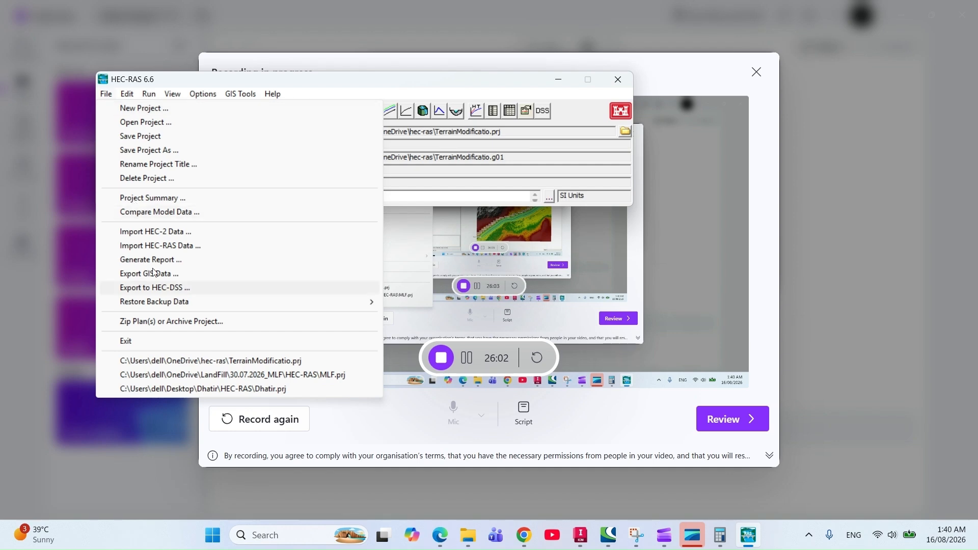
pyautogui.click(290, 389)
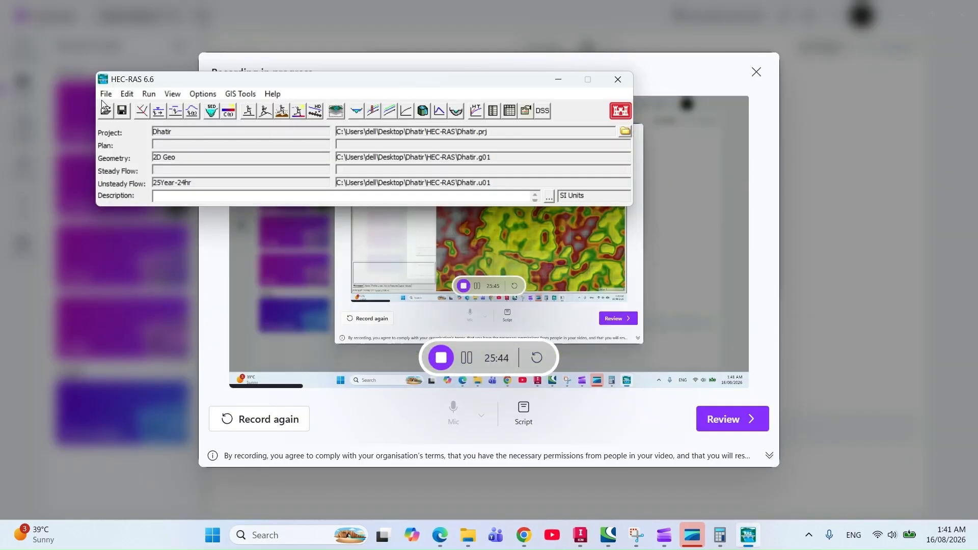
# - Start opening another project and look for it in Desktop\Red Fort_CD and its For QGIS and For ICM subfolders
pyautogui.click(105, 95)
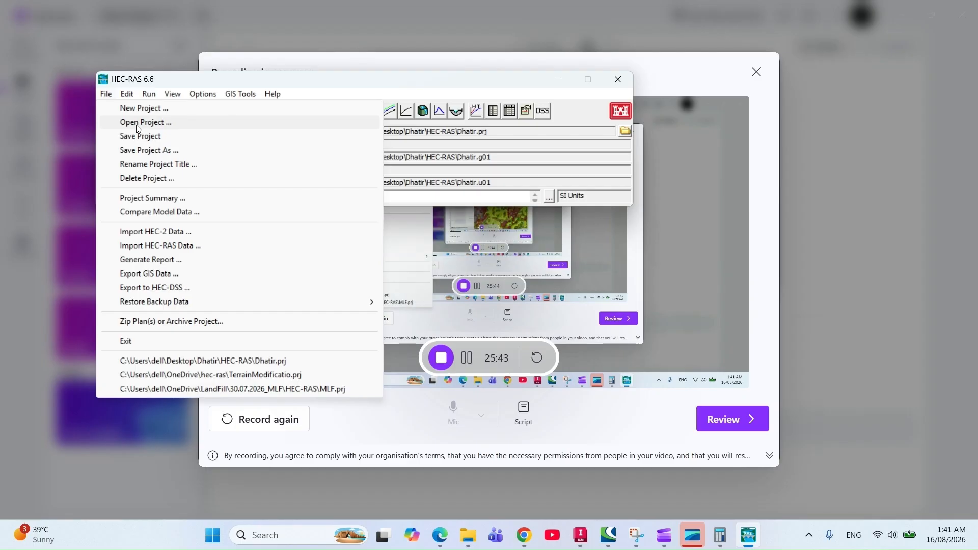
pyautogui.click(136, 125)
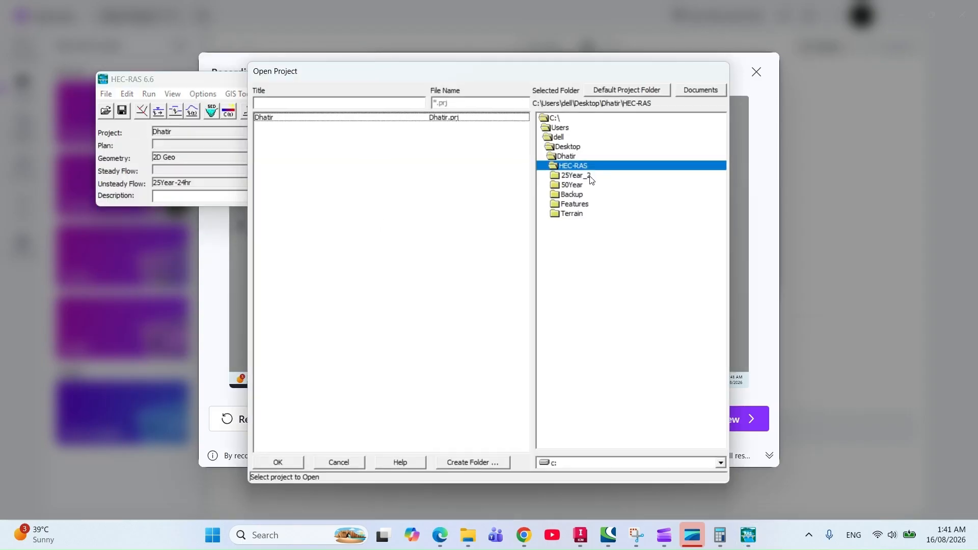
pyautogui.doubleClick(569, 145)
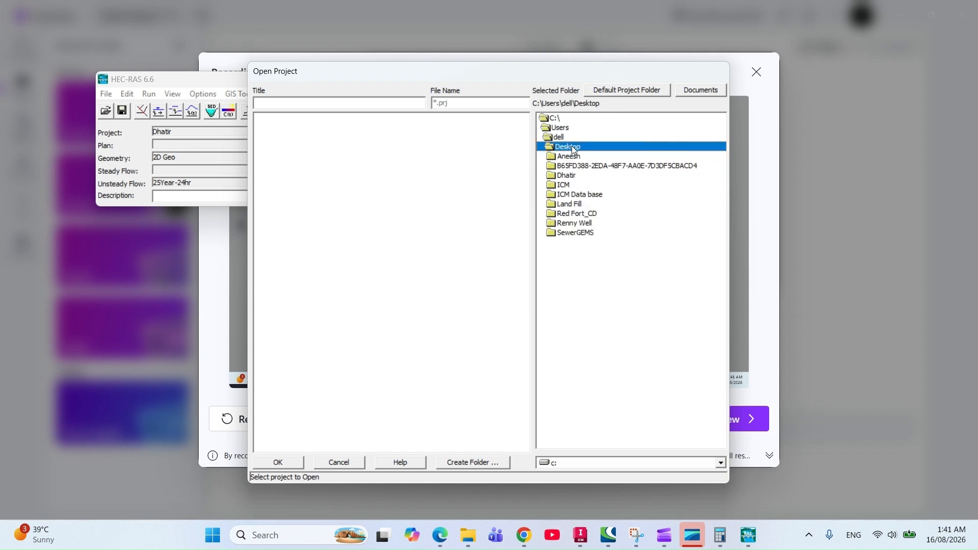
pyautogui.doubleClick(588, 214)
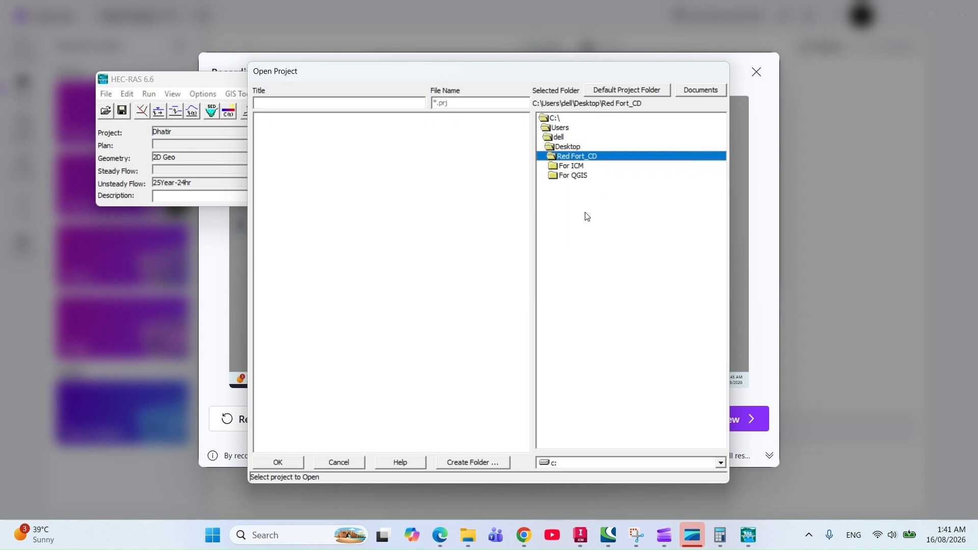
pyautogui.doubleClick(581, 178)
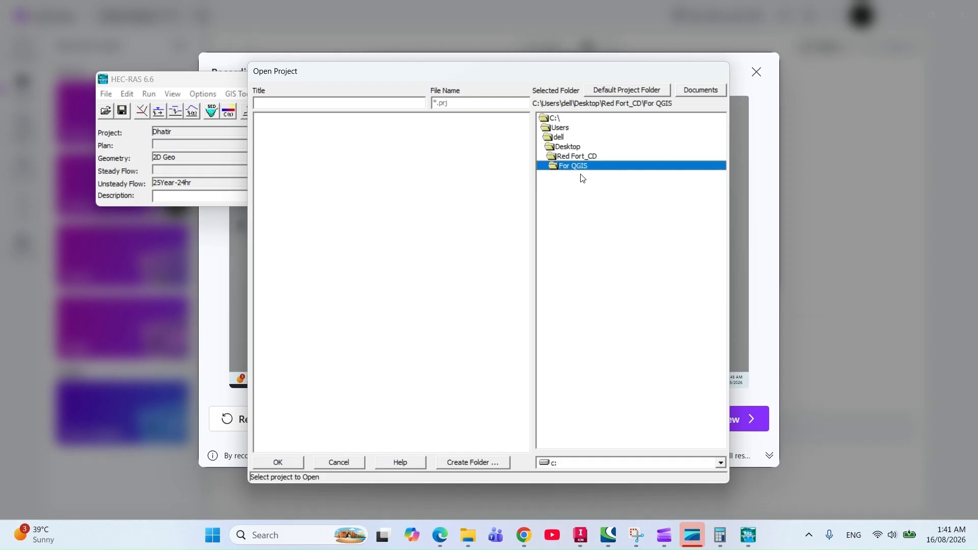
pyautogui.click(580, 155)
pyautogui.doubleClick(580, 155)
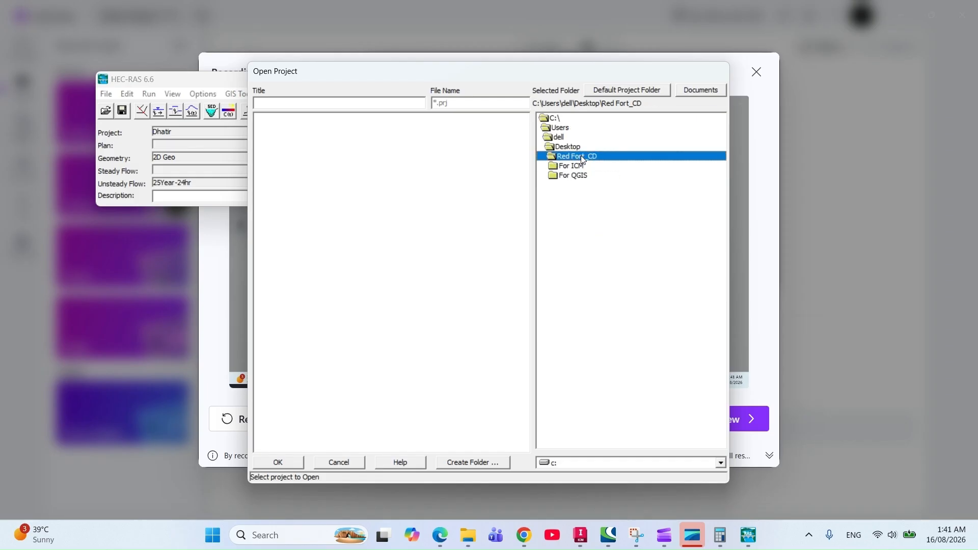
pyautogui.doubleClick(581, 166)
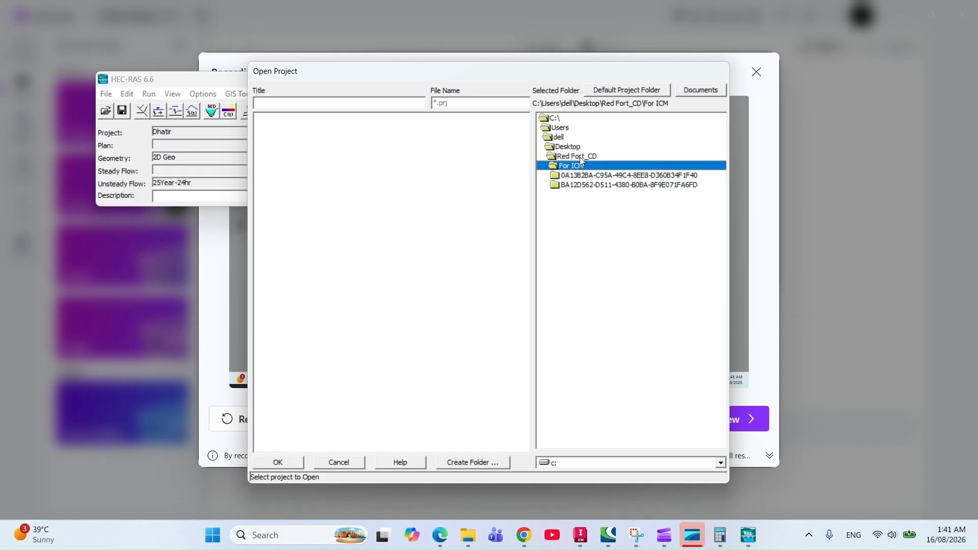
pyautogui.doubleClick(580, 156)
pyautogui.doubleClick(570, 147)
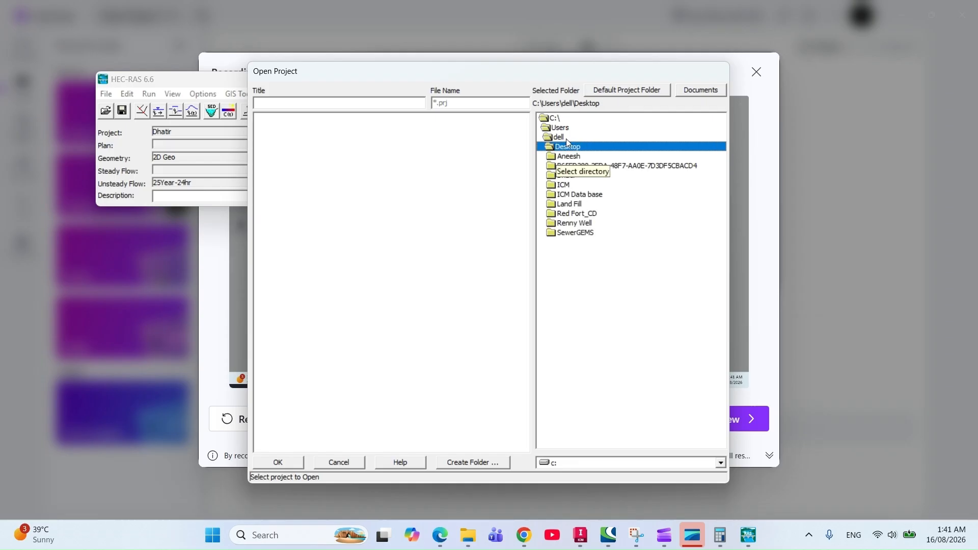
# - Open the Red_Fort_Terrain Modification project from OneDrive\hec-ras and show it in RAS Mapper
pyautogui.doubleClick(566, 139)
pyautogui.doubleClick(574, 223)
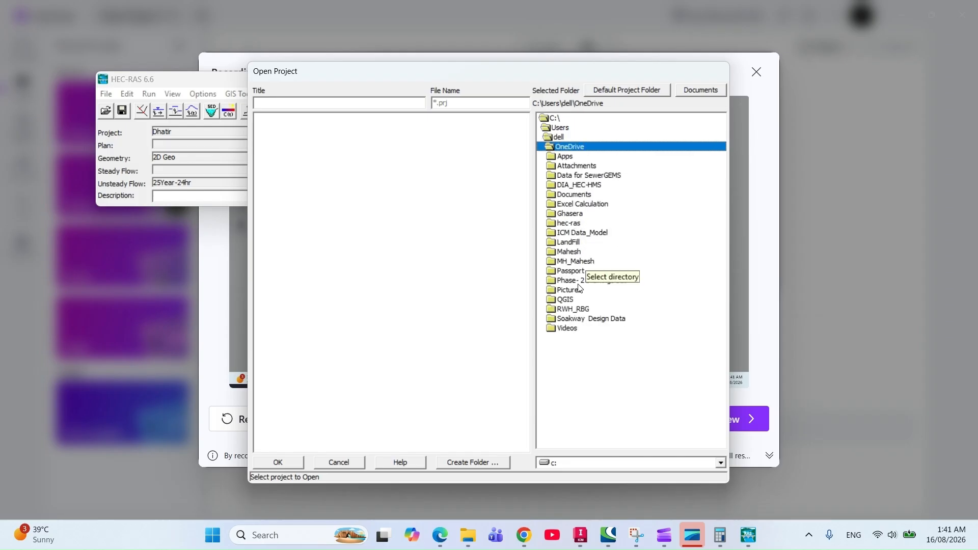
pyautogui.doubleClick(575, 224)
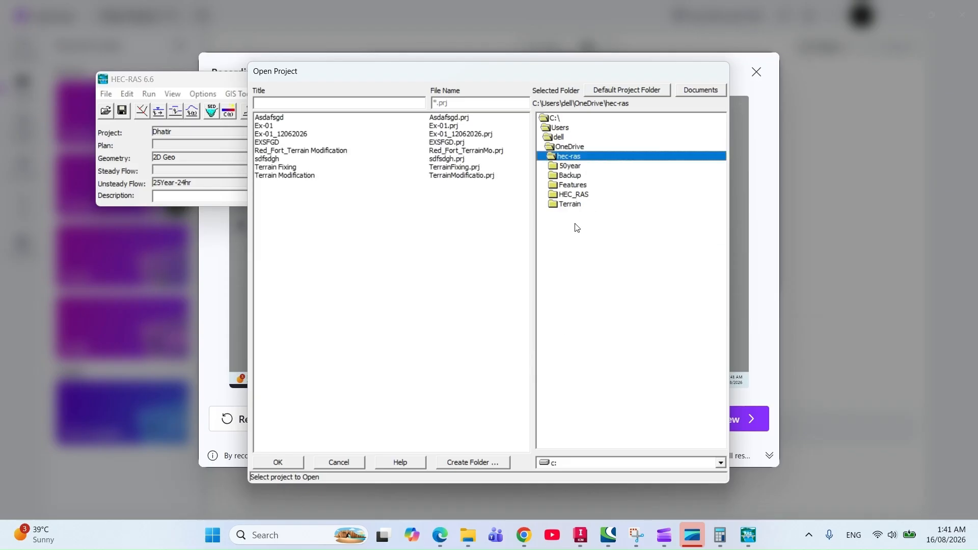
pyautogui.click(284, 152)
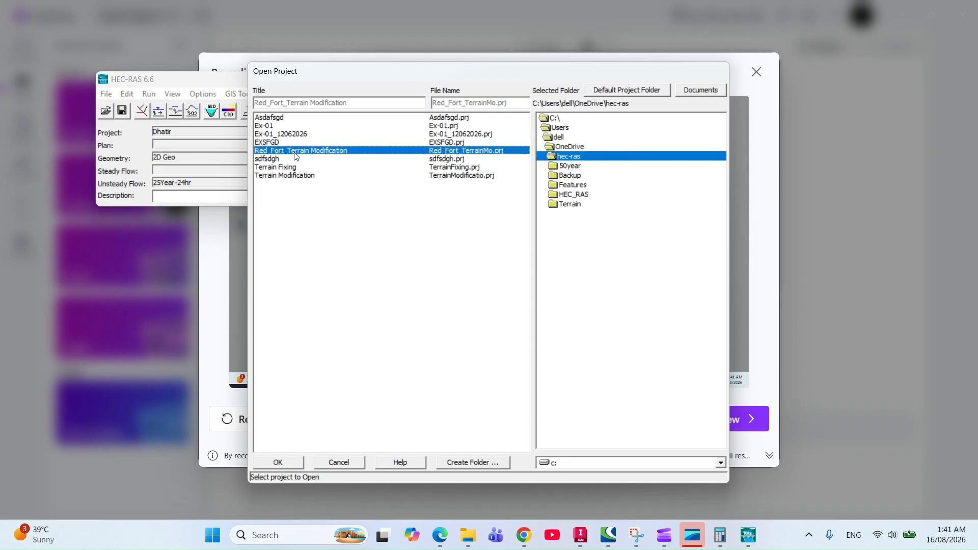
pyautogui.click(296, 462)
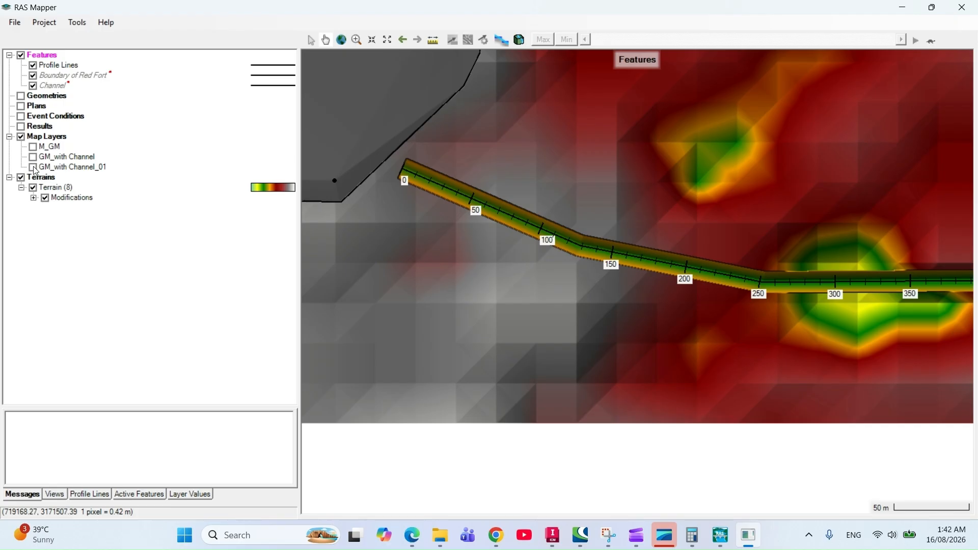
pyautogui.click(65, 170)
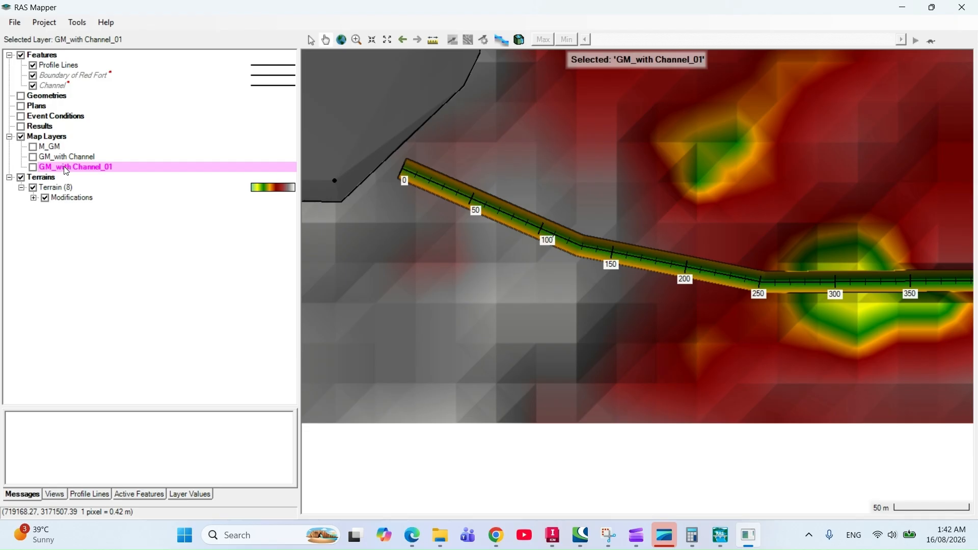
pyautogui.rightClick(66, 171)
pyautogui.click(45, 211)
# - Measure a line about 165 m long across the channel near station 0 and plot the Terrain (8) profile along it
pyautogui.click(68, 189)
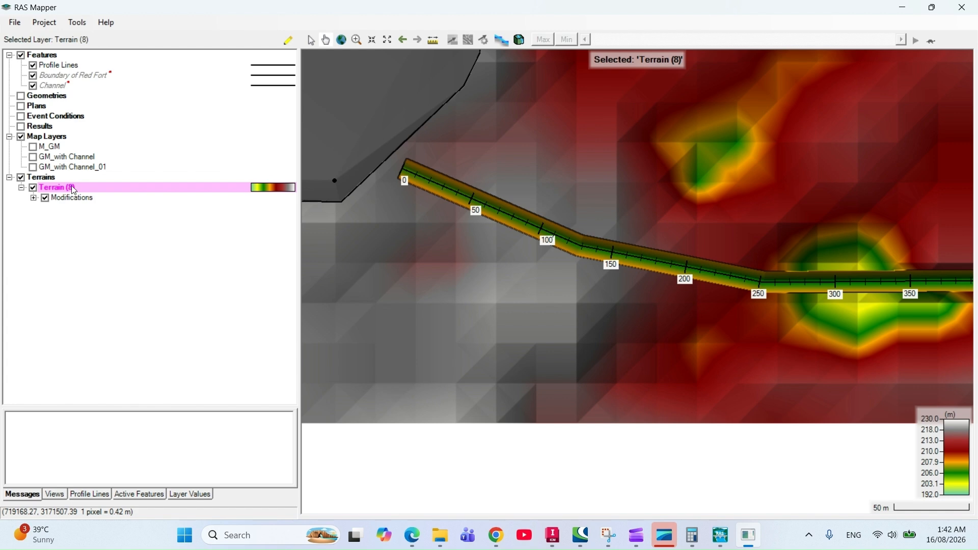
pyautogui.moveTo(508, 217); pyautogui.dragTo(754, 277)
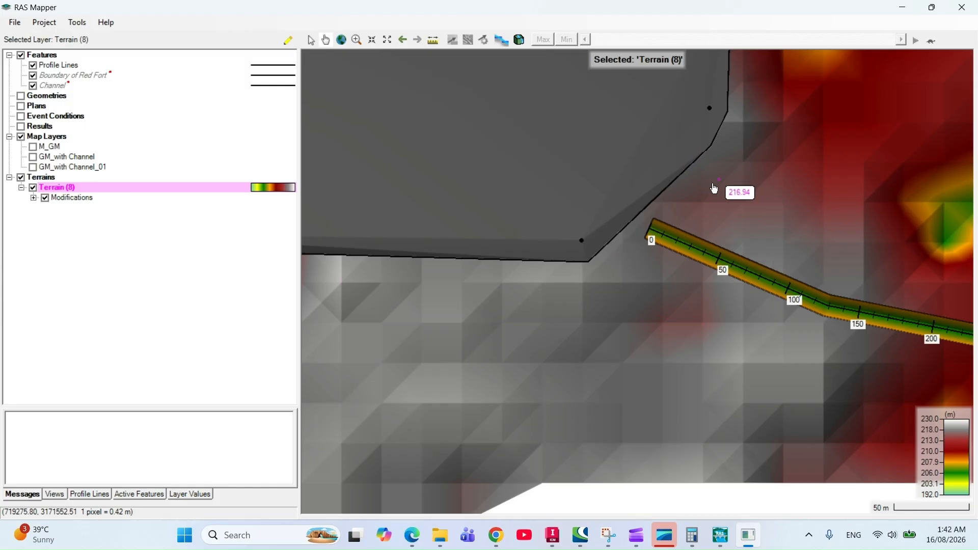
pyautogui.moveTo(705, 227); pyautogui.dragTo(662, 199)
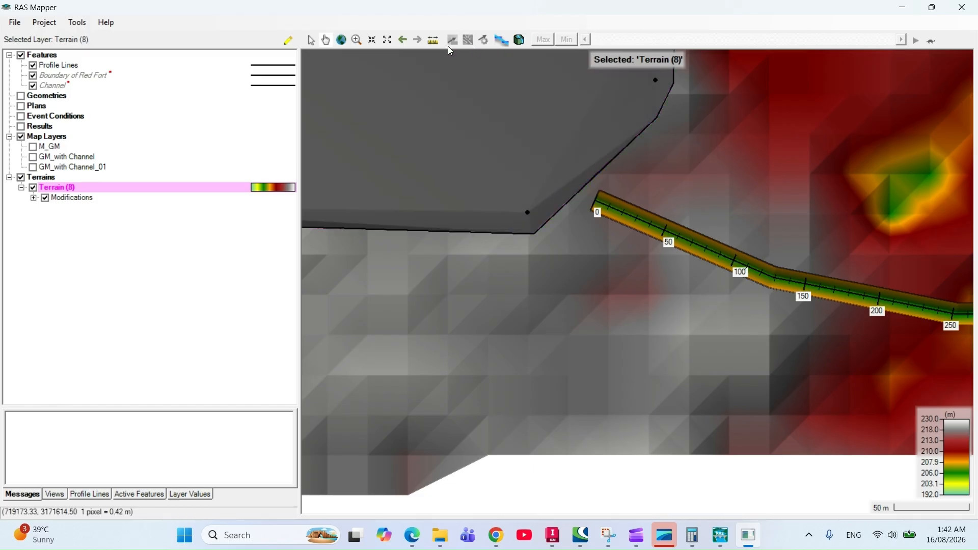
pyautogui.click(433, 40)
pyautogui.click(717, 111)
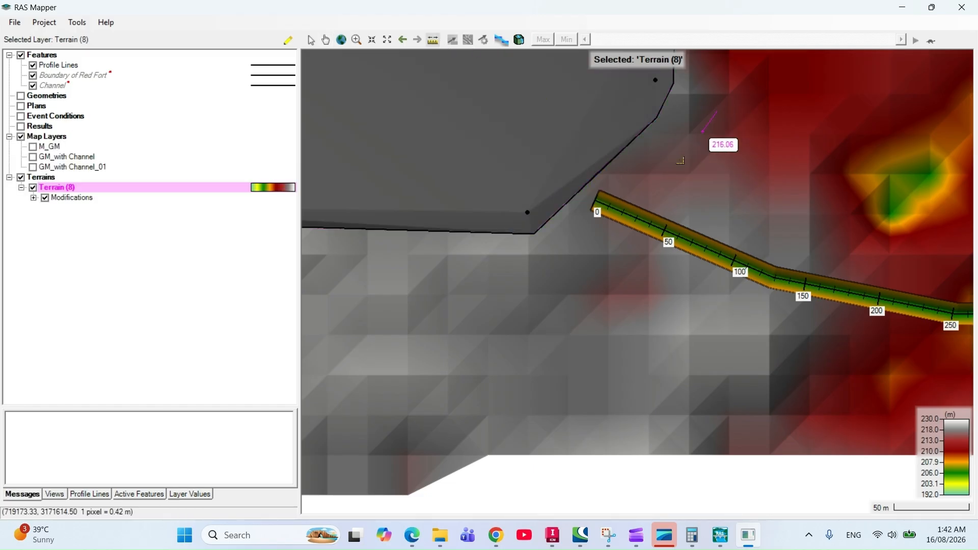
pyautogui.click(552, 294)
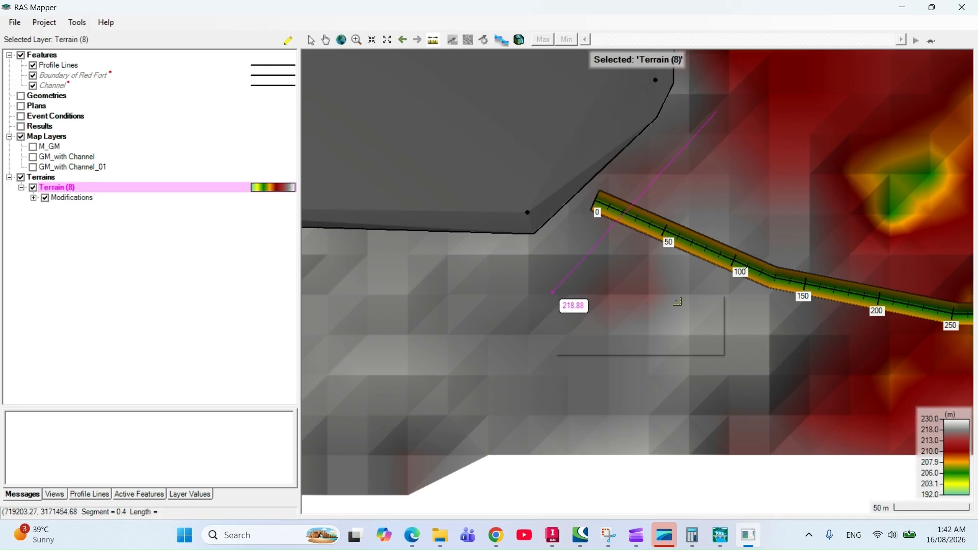
pyautogui.rightClick(554, 294)
pyautogui.click(644, 332)
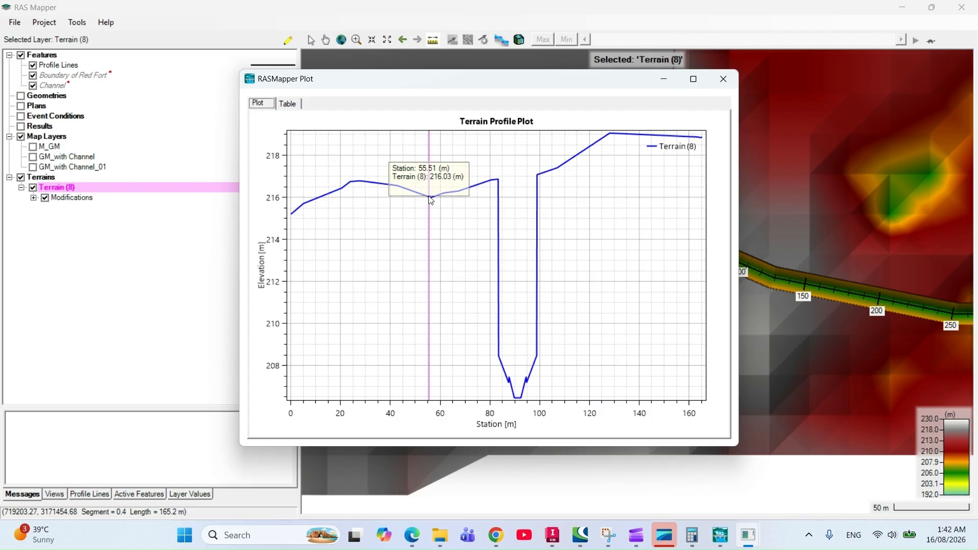
pyautogui.click(723, 79)
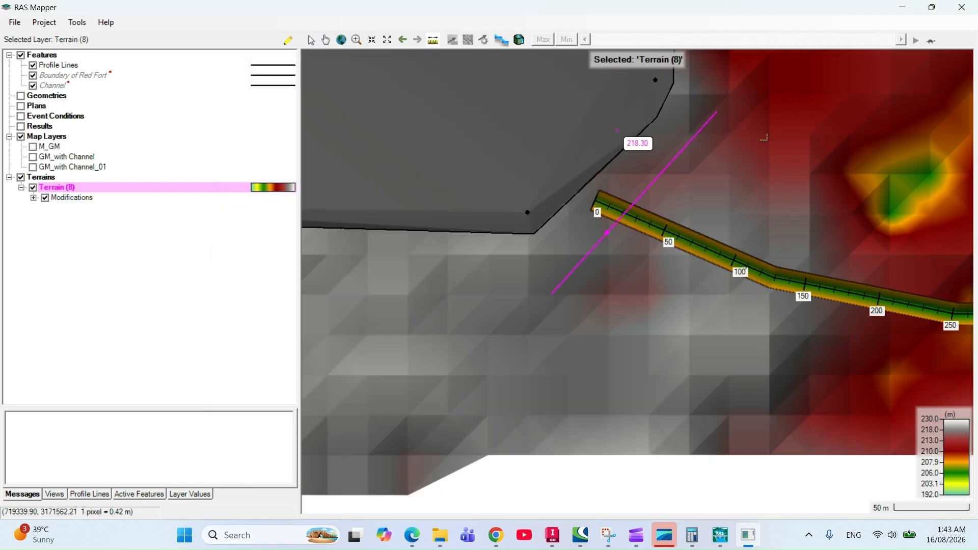
# - Add a rectangle shape modification layer named Pond to the modifications of Terrain (8)
pyautogui.rightClick(79, 191)
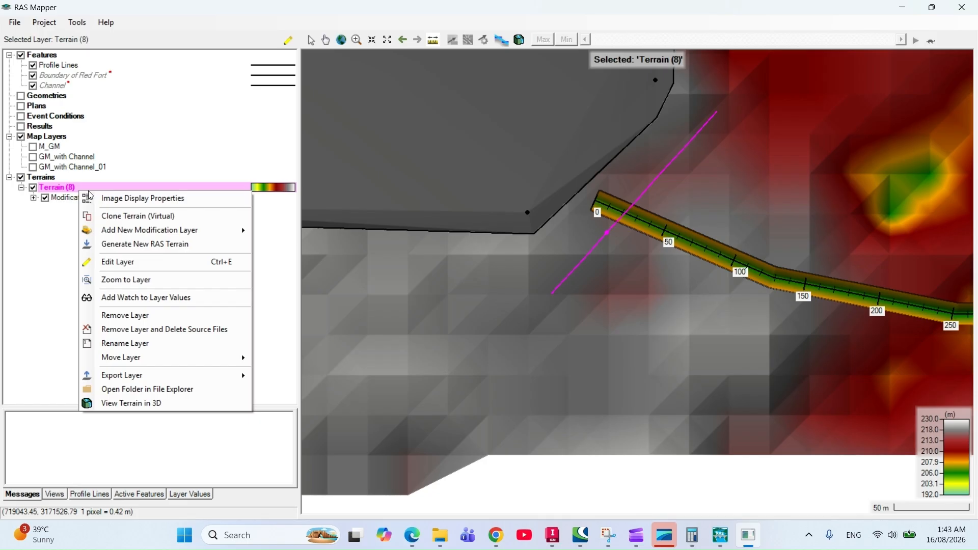
pyautogui.click(63, 198)
pyautogui.rightClick(68, 199)
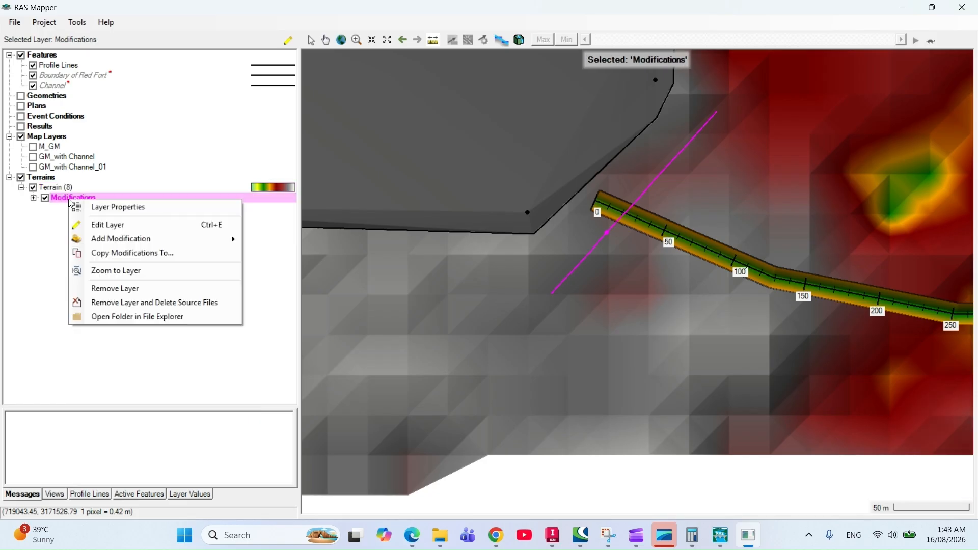
pyautogui.moveTo(204, 238)
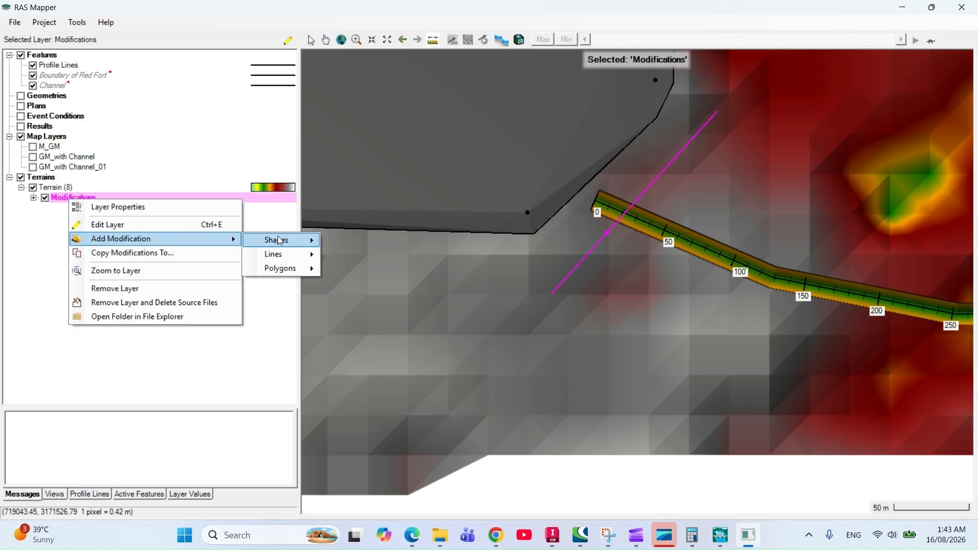
pyautogui.moveTo(305, 268)
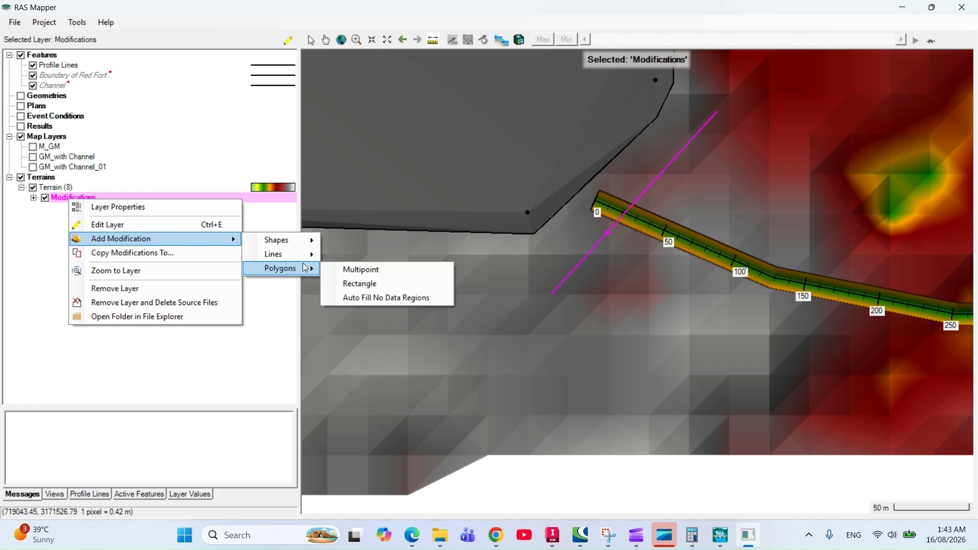
pyautogui.moveTo(310, 246)
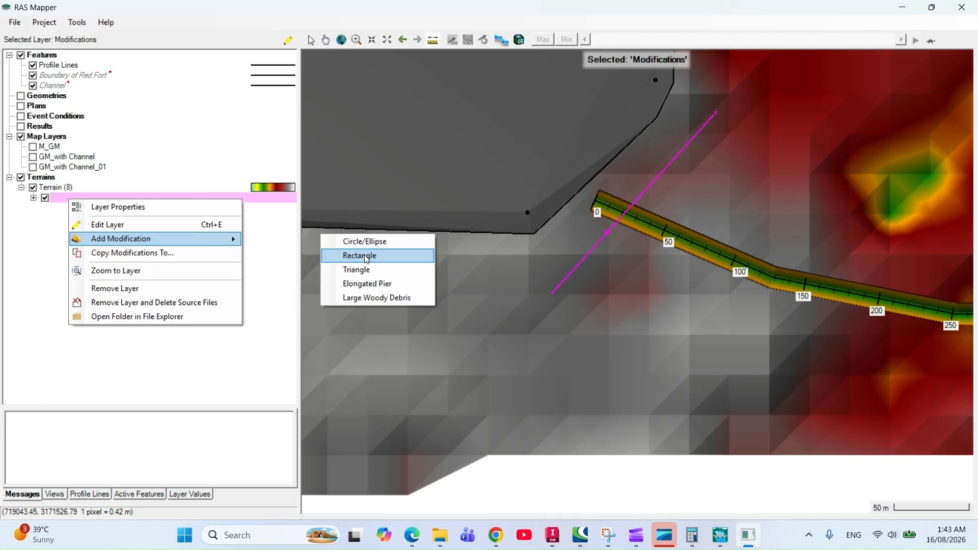
pyautogui.click(367, 256)
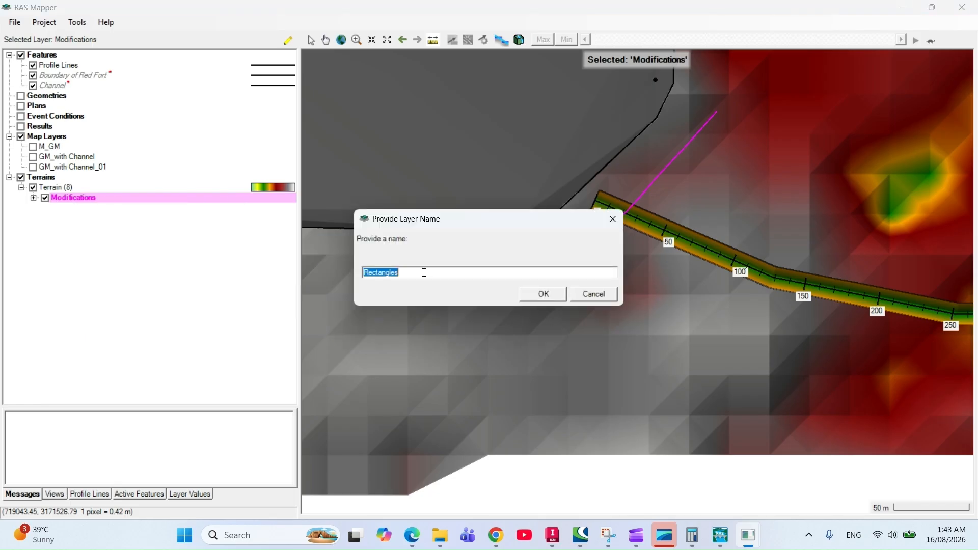
pyautogui.write('Pond')
pyautogui.click(559, 295)
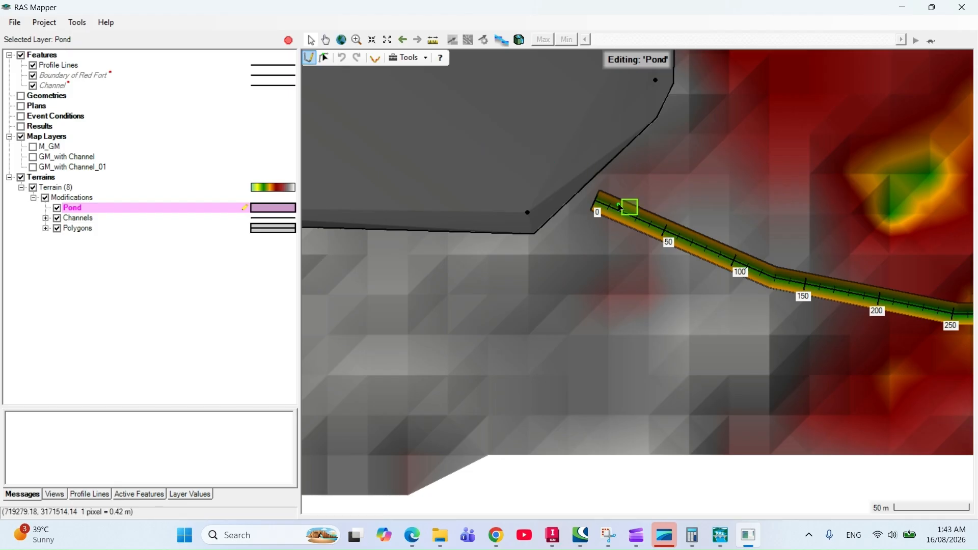
# - Place a rectangle modification just beyond the channel's station 0, as Rectangle type with X length 30 m and Y length 216 m
pyautogui.click(665, 178)
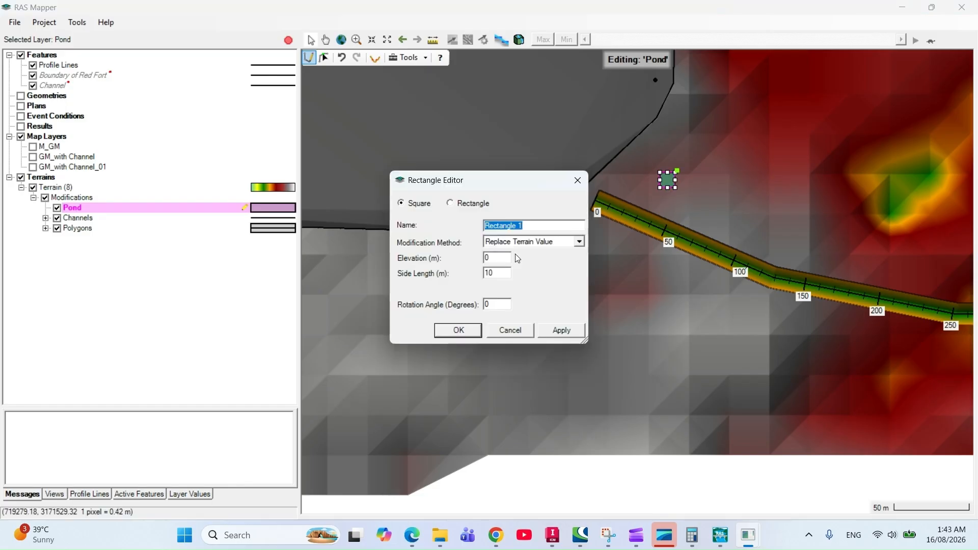
pyautogui.click(470, 207)
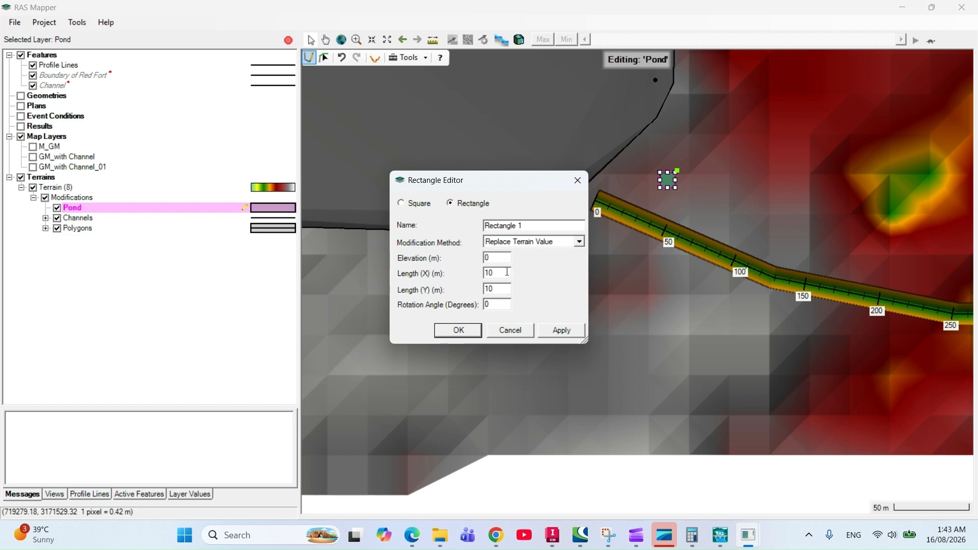
pyautogui.moveTo(507, 272); pyautogui.dragTo(486, 273)
pyautogui.write('30')
pyautogui.click(496, 290)
pyautogui.moveTo(496, 289); pyautogui.dragTo(480, 289)
pyautogui.write('216')
# - Set the new rectangle's elevation to 213.5 m and accept its settings
pyautogui.click(503, 257)
pyautogui.moveTo(489, 258); pyautogui.dragTo(481, 263)
pyautogui.write('213.5')
pyautogui.click(561, 330)
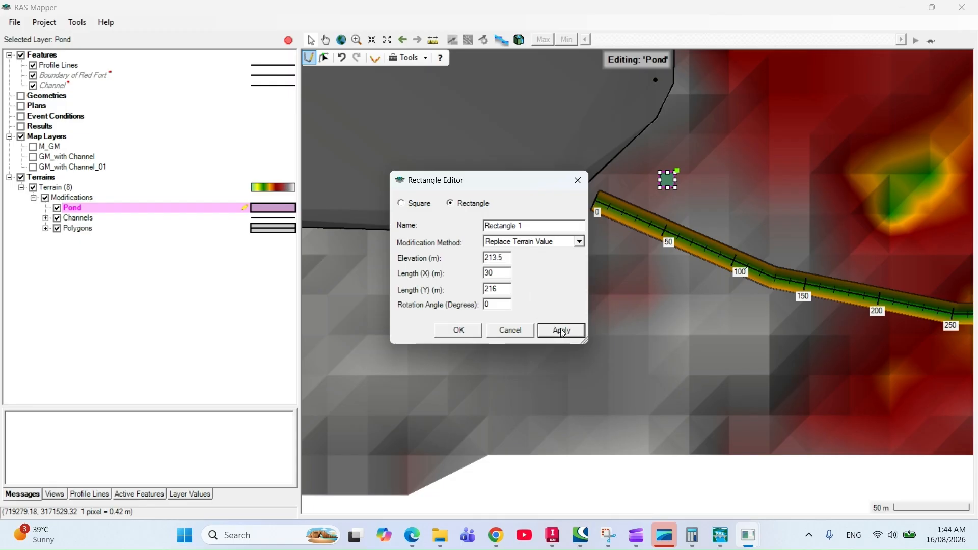
pyautogui.click(458, 330)
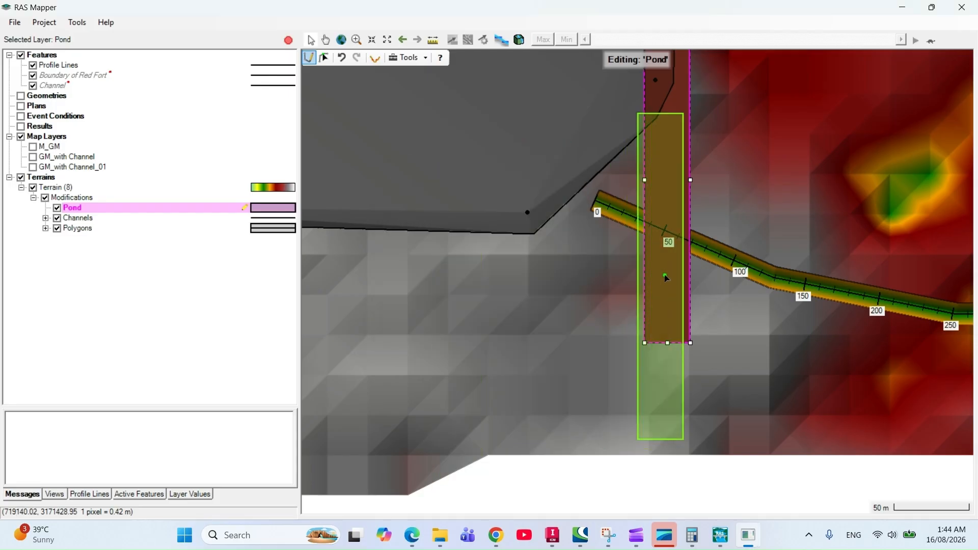
# - Rotate the pond rectangle clockwise so it runs parallel to the slanted boundary edge and crosses the channel near its start
pyautogui.click(324, 58)
pyautogui.click(712, 270)
pyautogui.moveTo(713, 270); pyautogui.dragTo(674, 344)
pyautogui.scroll(-1, 674, 344)
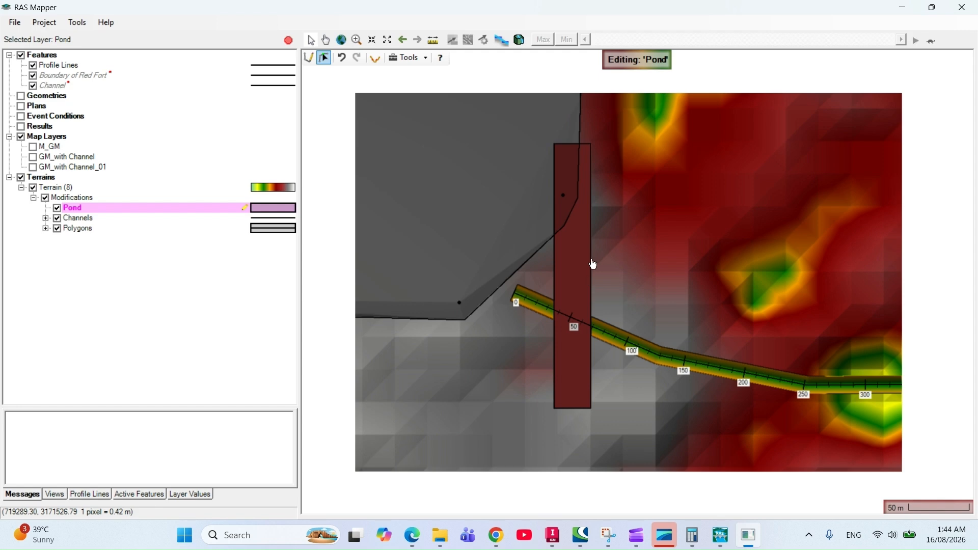
pyautogui.click(590, 259)
pyautogui.rightClick(591, 260)
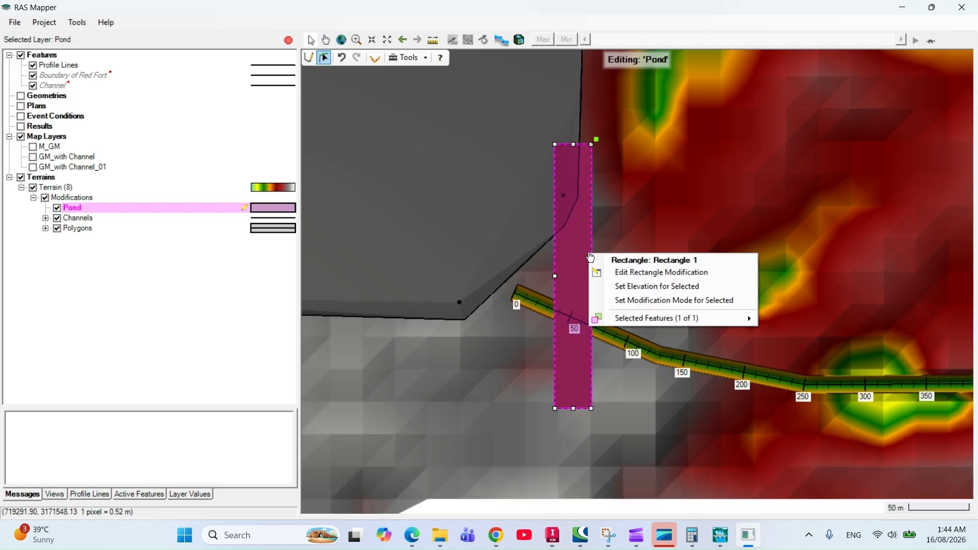
pyautogui.moveTo(749, 318)
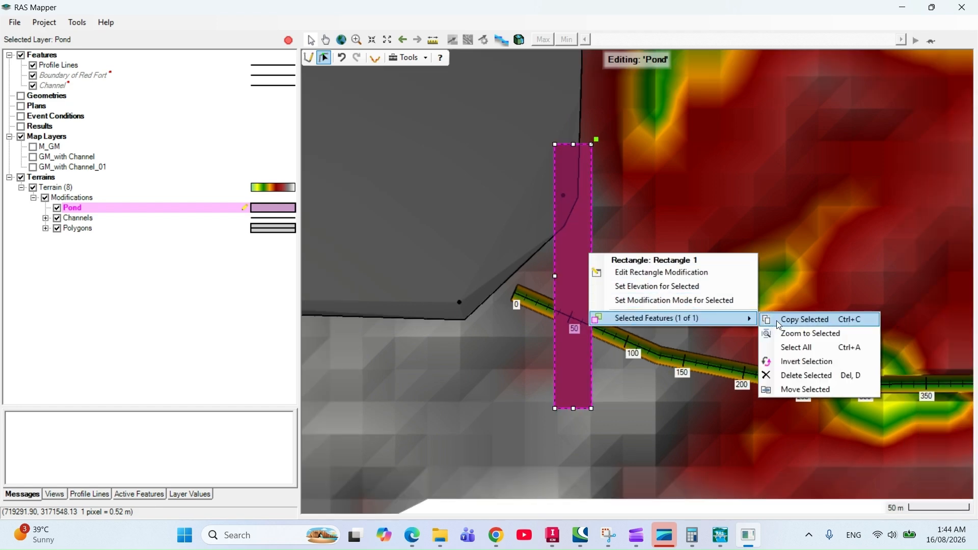
pyautogui.click(596, 140)
pyautogui.moveTo(597, 140); pyautogui.dragTo(603, 220)
pyautogui.moveTo(644, 193); pyautogui.dragTo(651, 208)
pyautogui.moveTo(656, 263); pyautogui.dragTo(700, 203)
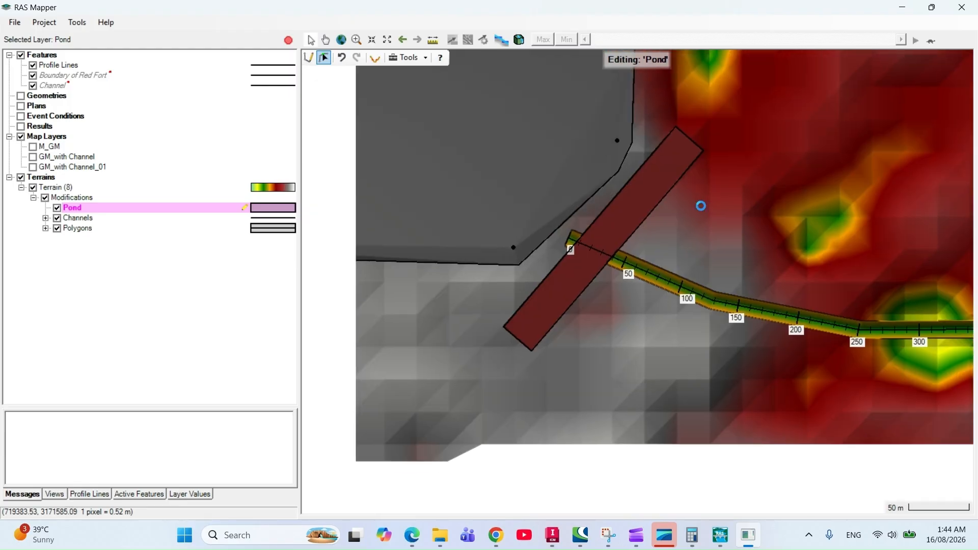
pyautogui.moveTo(660, 241); pyautogui.dragTo(684, 223)
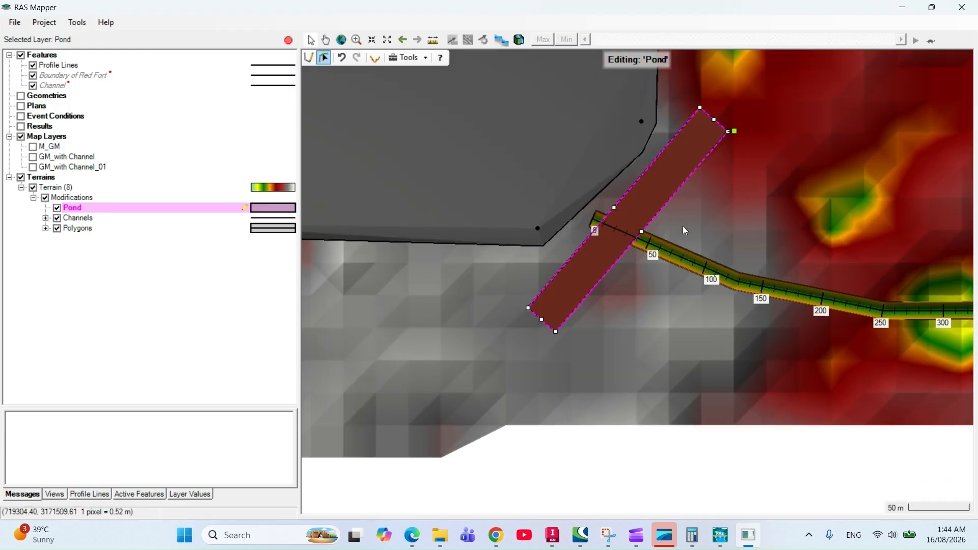
# - Edit the Channels modification layer, move the channel's start vertex to the pond's downstream edge, and save the edits
pyautogui.click(46, 218)
pyautogui.click(80, 219)
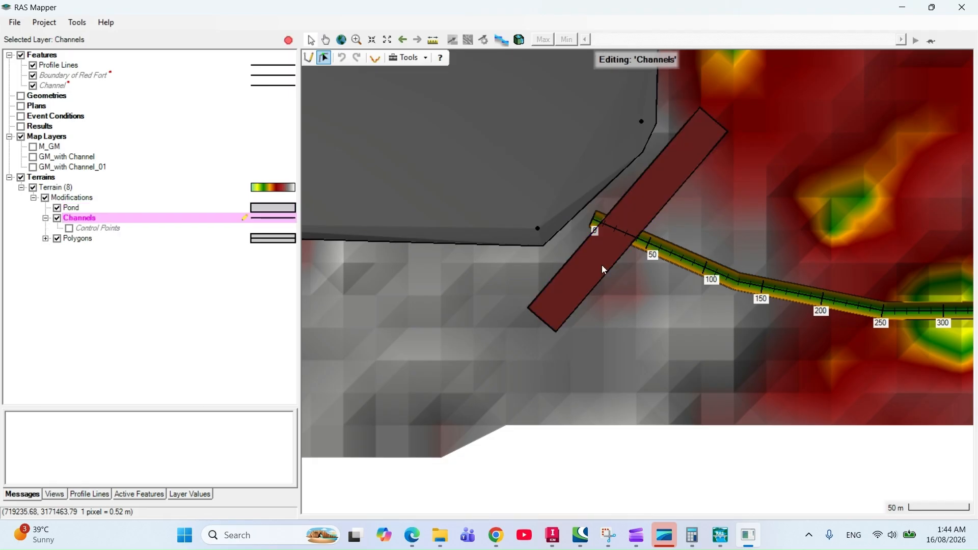
pyautogui.moveTo(659, 237); pyautogui.dragTo(505, 216)
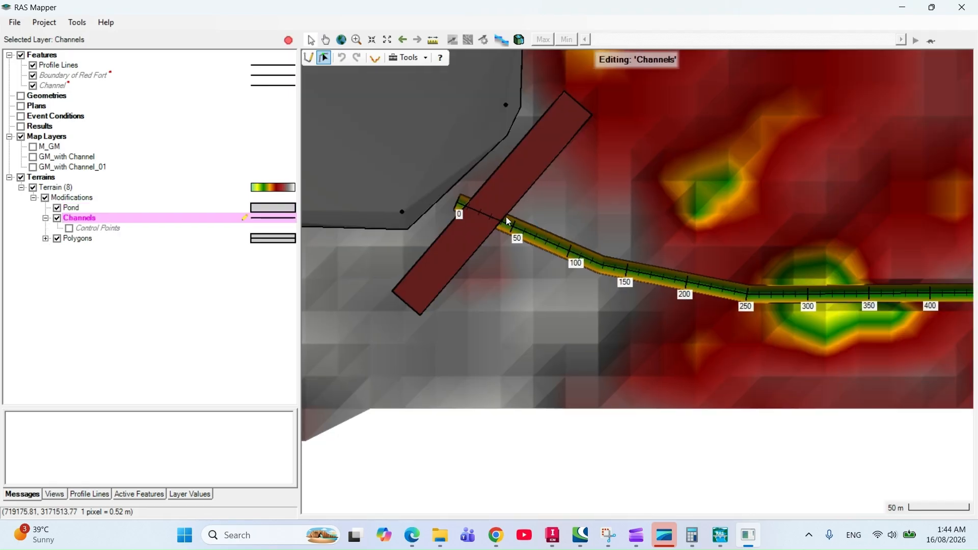
pyautogui.click(460, 206)
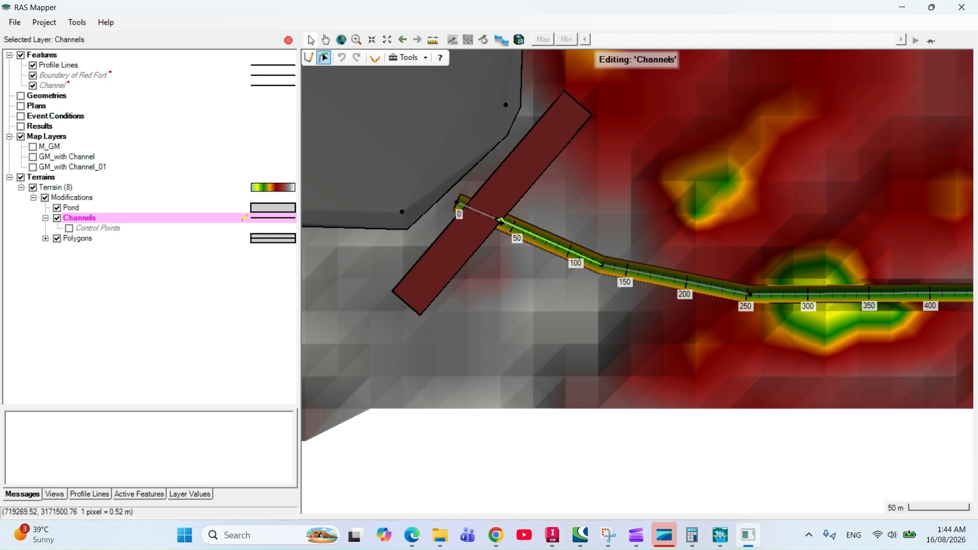
pyautogui.moveTo(497, 220)
pyautogui.mouseDown()
pyautogui.moveTo(560, 251)
pyautogui.moveTo(459, 208)
pyautogui.moveTo(499, 225)
pyautogui.mouseUp()
pyautogui.moveTo(606, 215); pyautogui.dragTo(636, 178)
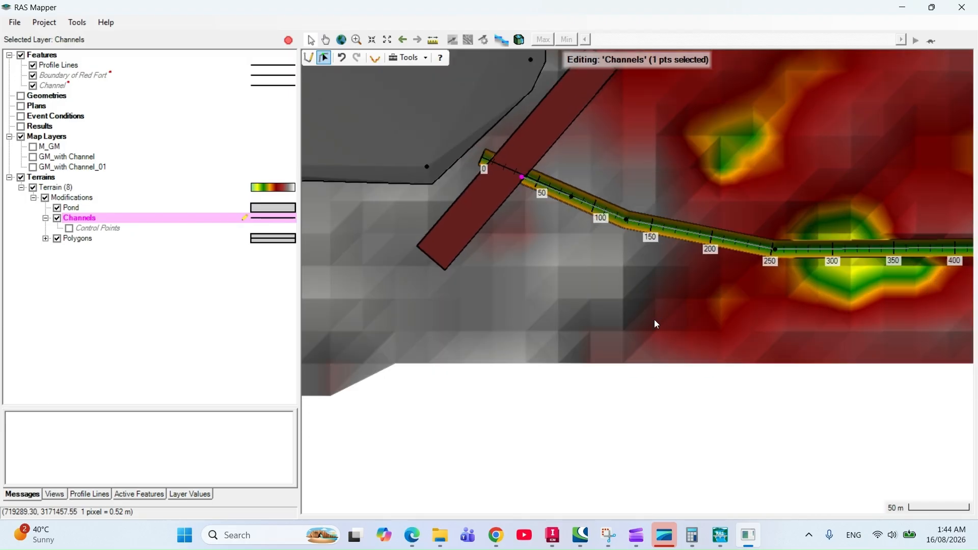
pyautogui.click(308, 58)
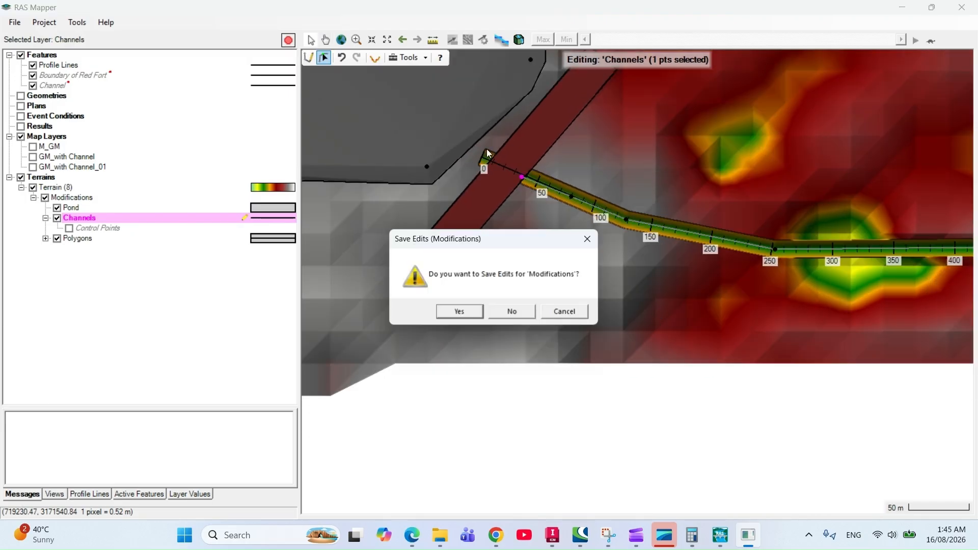
pyautogui.click(460, 311)
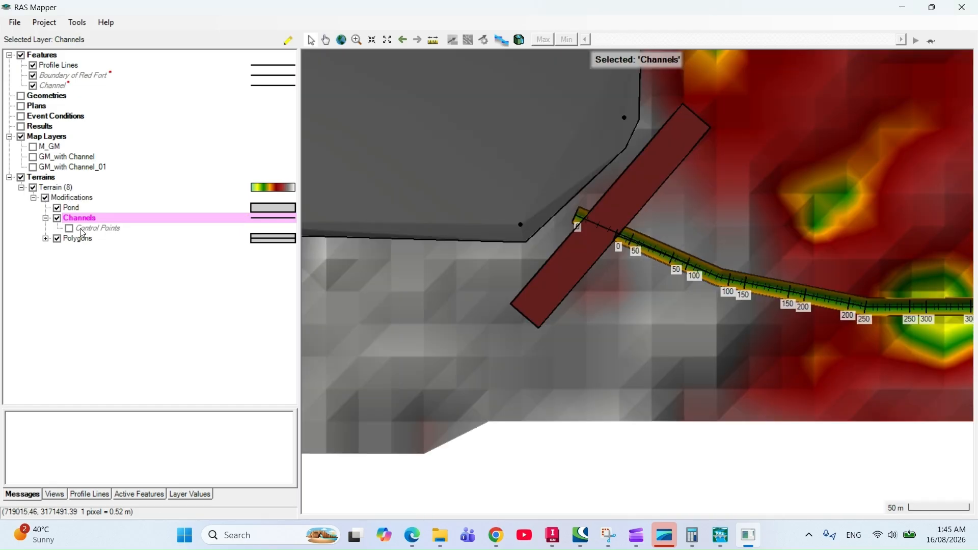
# - Reopen Channels for editing and shorten Channel 2 so it starts at the pond's downstream edge, with a vertex shortly after its start
pyautogui.click(58, 240)
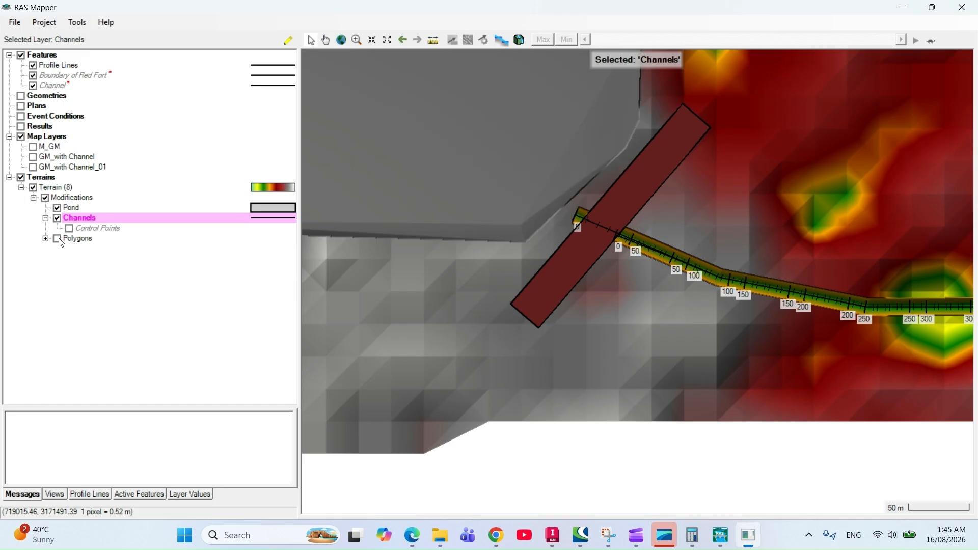
pyautogui.click(58, 239)
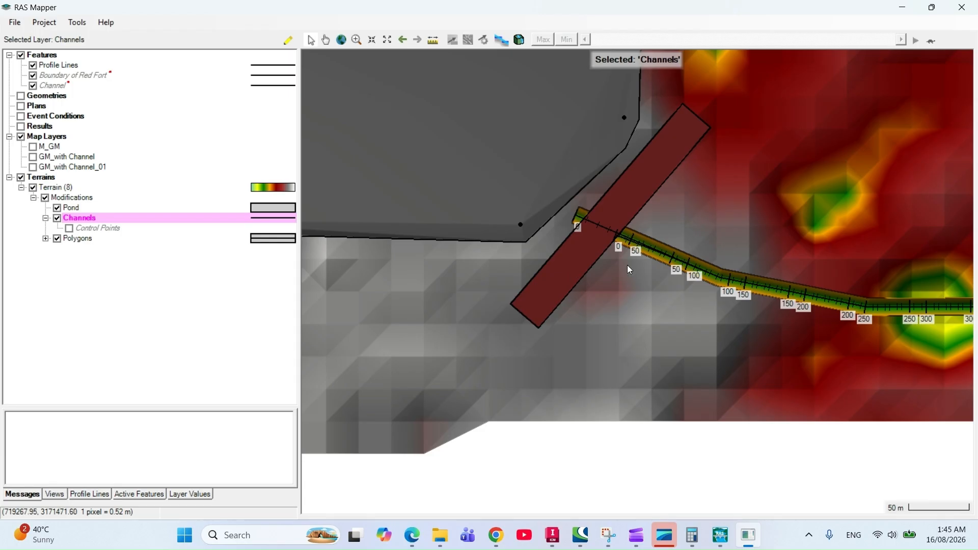
pyautogui.moveTo(600, 229); pyautogui.dragTo(550, 221)
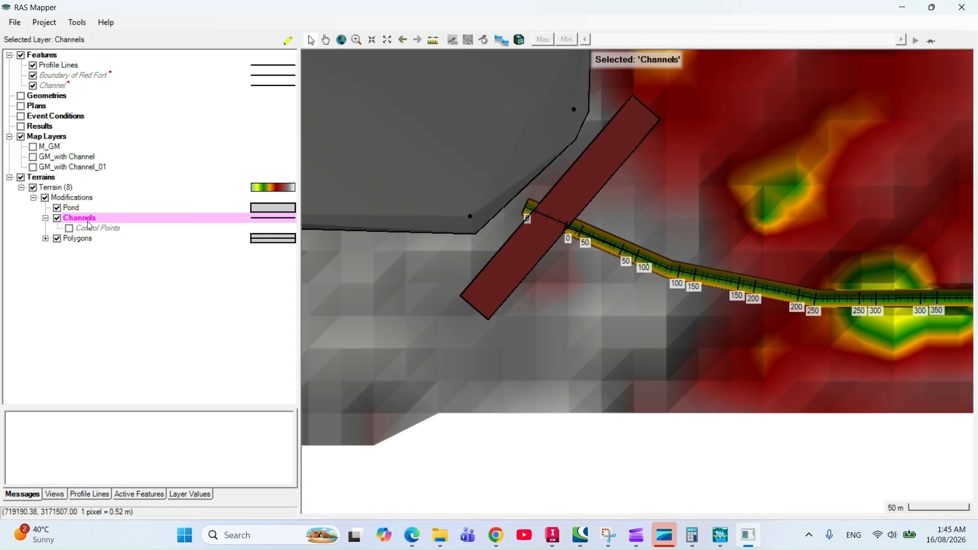
pyautogui.click(289, 40)
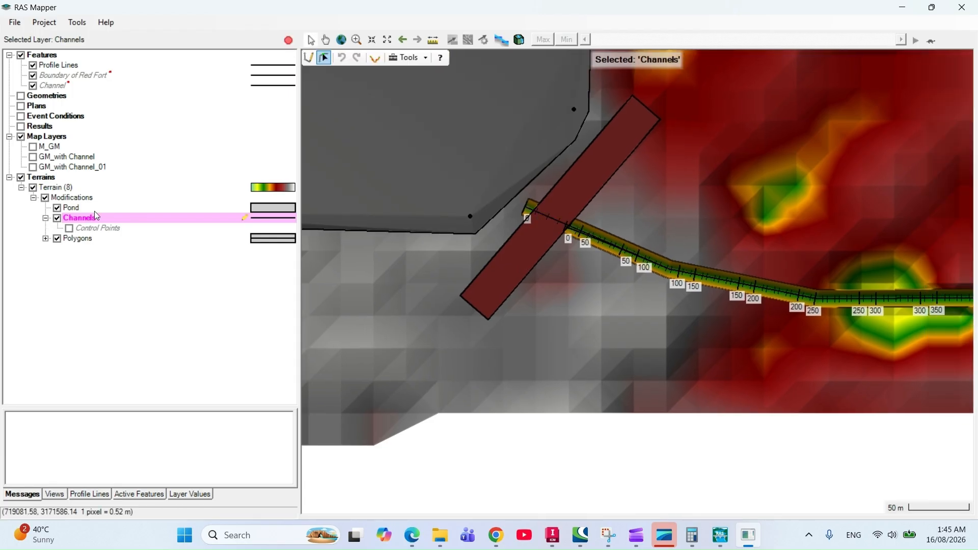
pyautogui.click(531, 215)
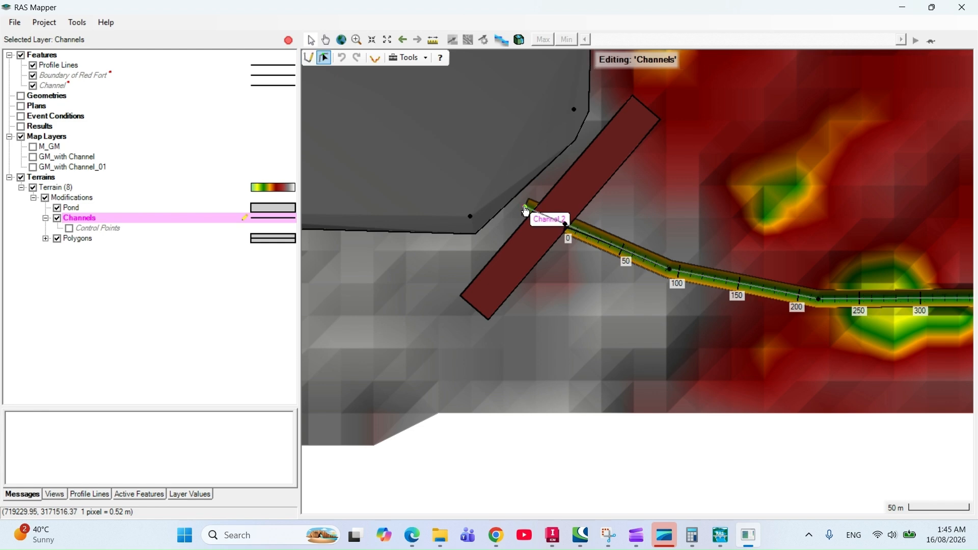
pyautogui.press('Delete')
pyautogui.click(573, 229)
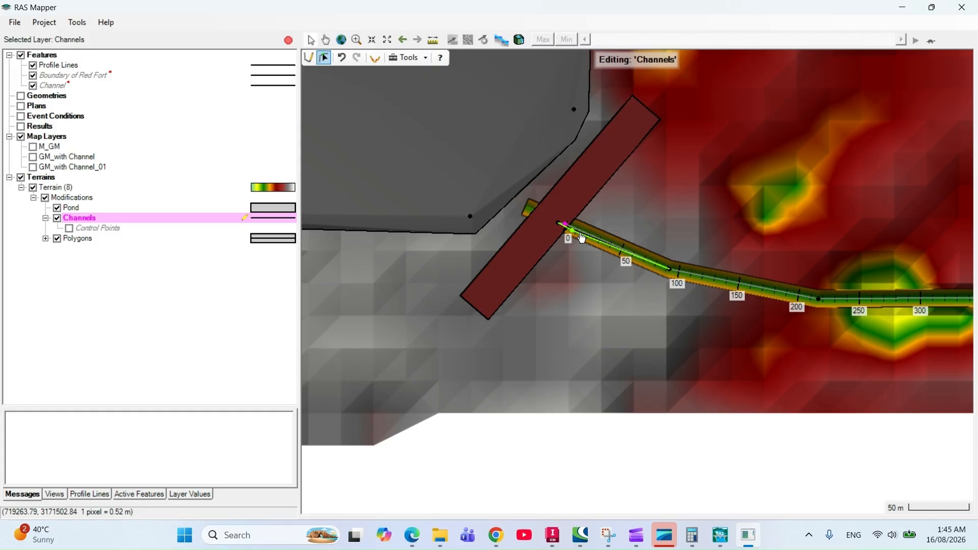
pyautogui.click(601, 243)
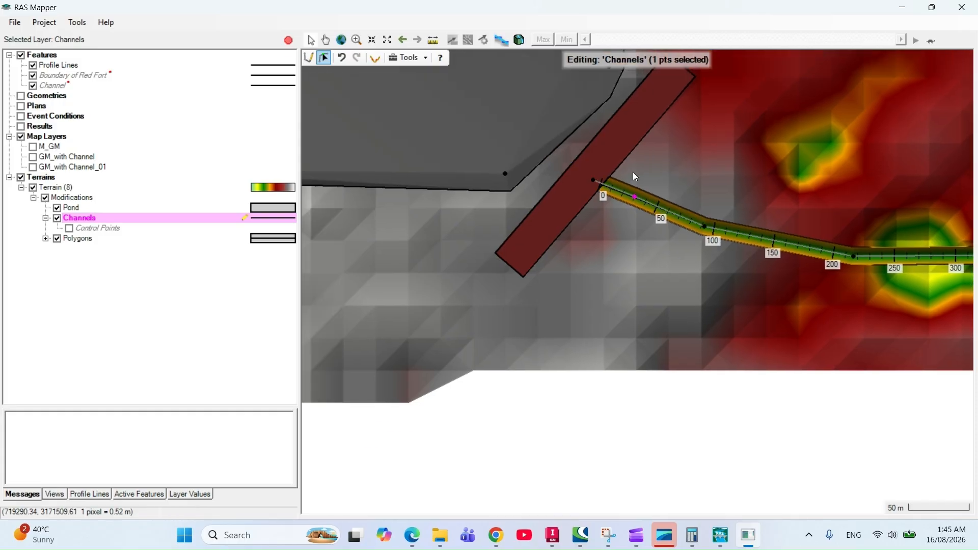
pyautogui.moveTo(638, 165); pyautogui.dragTo(530, 200)
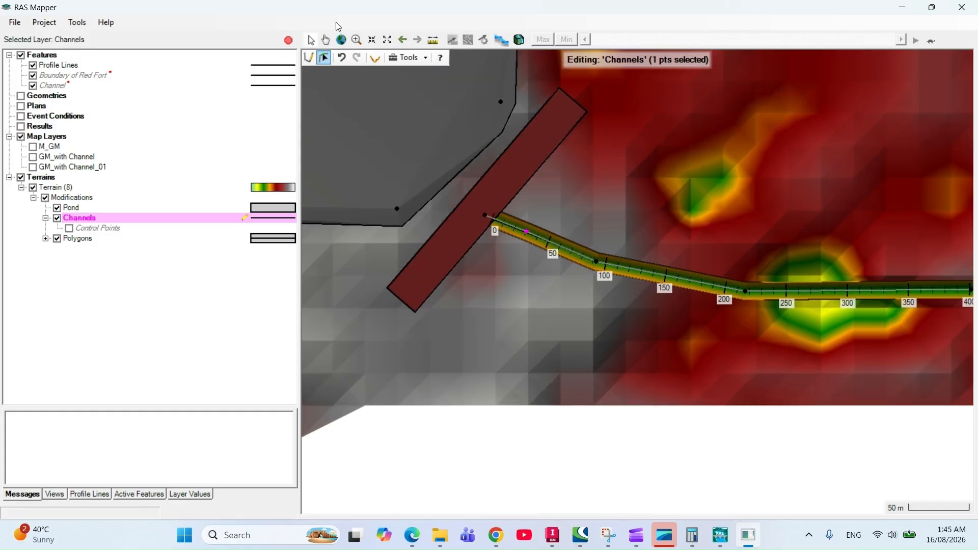
# - Raise the priority of the Channels modification layer above the Pond layer
pyautogui.rightClick(82, 220)
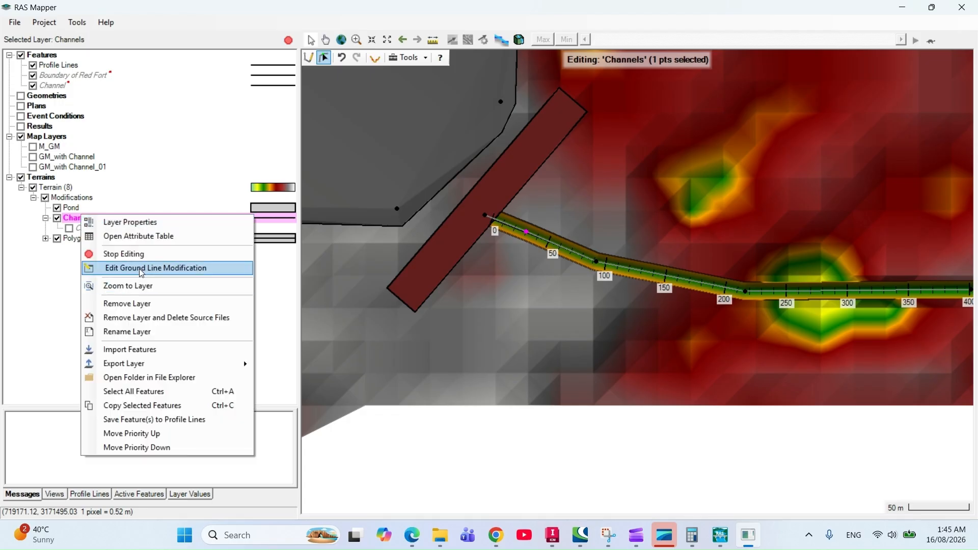
pyautogui.click(145, 434)
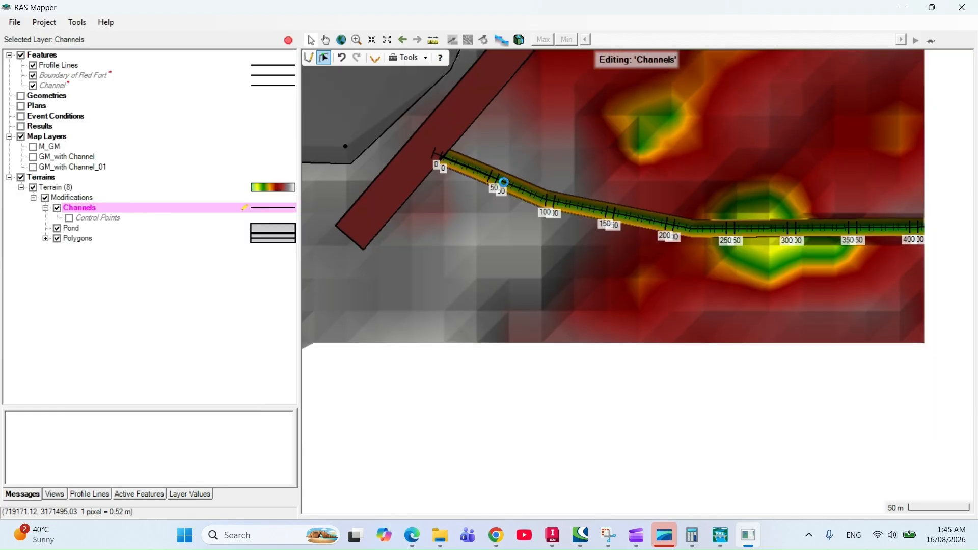
pyautogui.moveTo(500, 188); pyautogui.dragTo(543, 227)
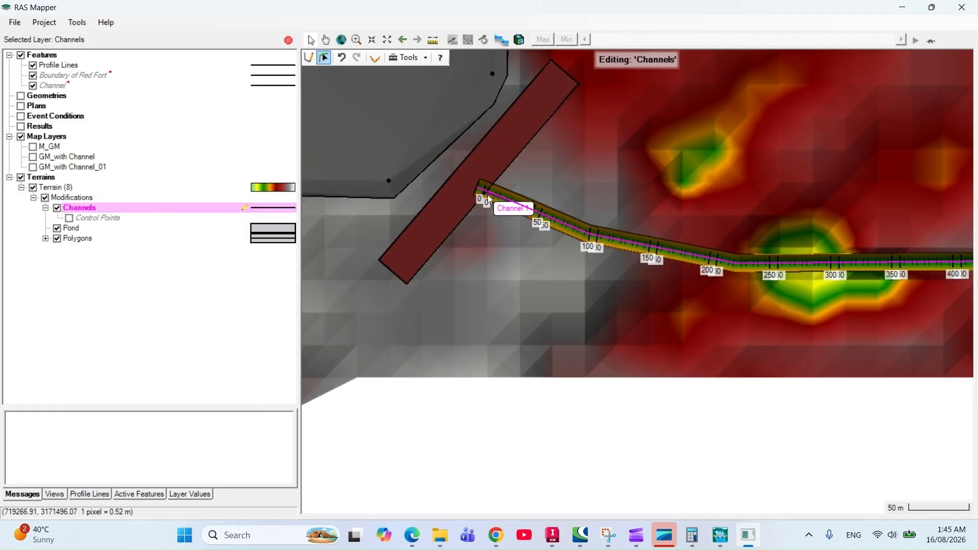
# - Move Channel 2's start vertex slightly downstream, onto the pond's edge beside the other channel's station 0
pyautogui.scroll(3, 487, 194)
pyautogui.scroll(2, 498, 193)
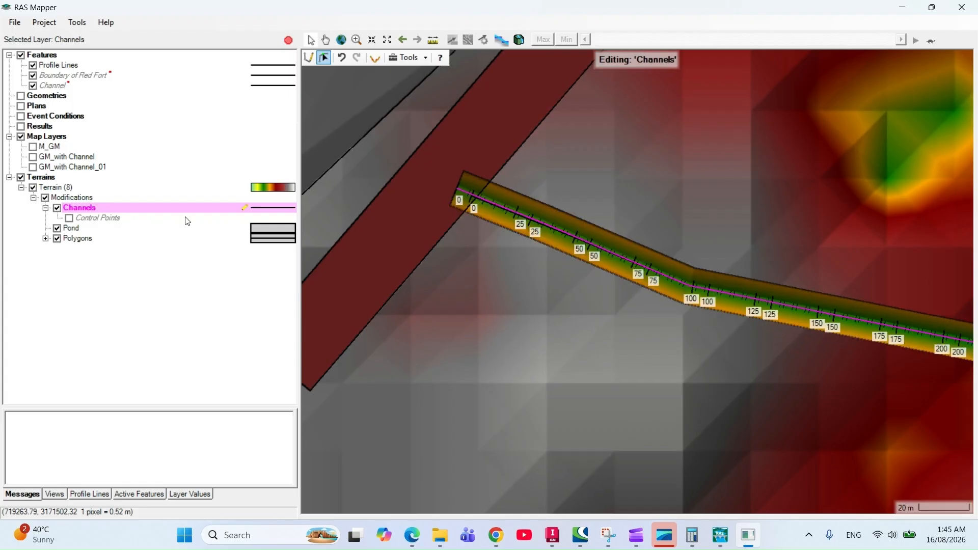
pyautogui.click(457, 189)
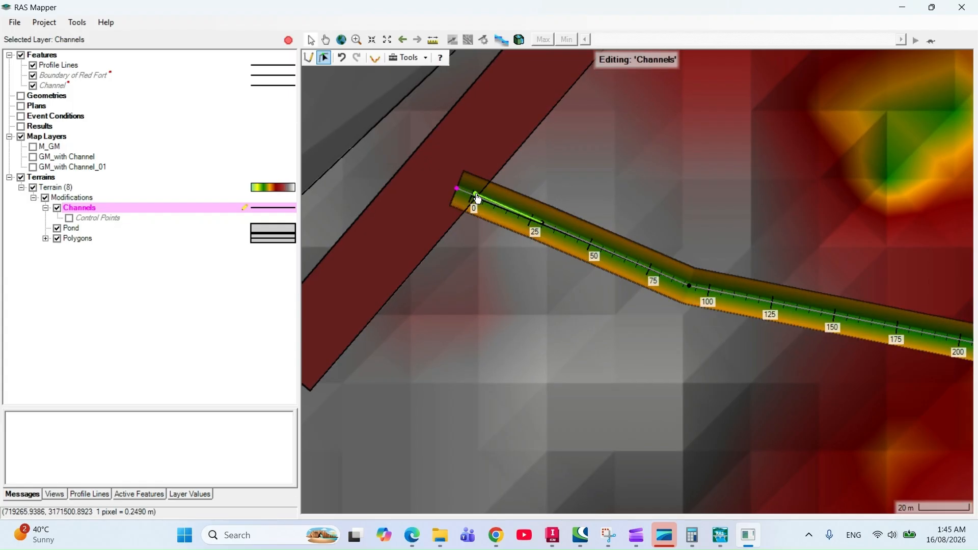
pyautogui.moveTo(476, 194); pyautogui.dragTo(476, 192)
pyautogui.moveTo(570, 170); pyautogui.dragTo(617, 135)
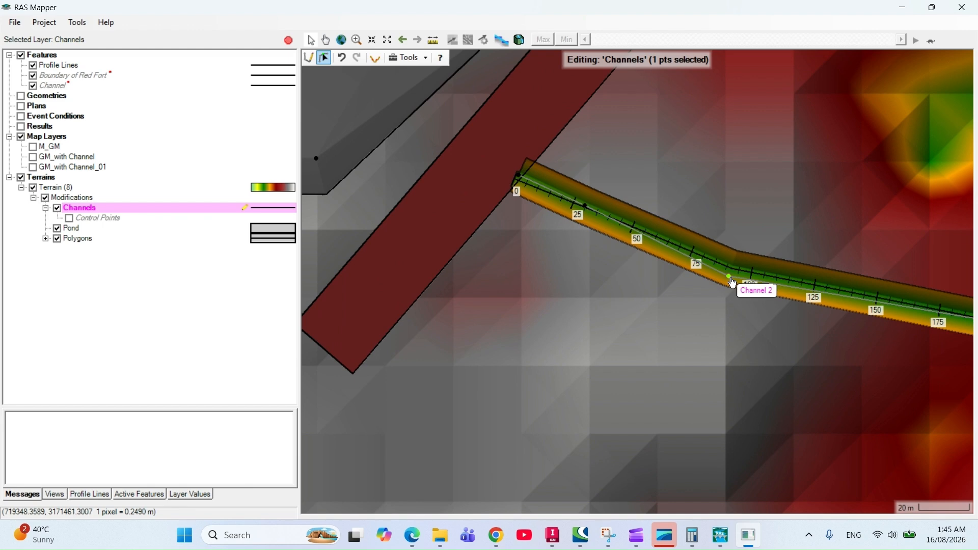
# - Shift Channel 2's second vertex, near station 25, sideways off the overlapping channel's centreline
pyautogui.moveTo(586, 209); pyautogui.dragTo(585, 213)
pyautogui.moveTo(677, 154); pyautogui.dragTo(719, 175)
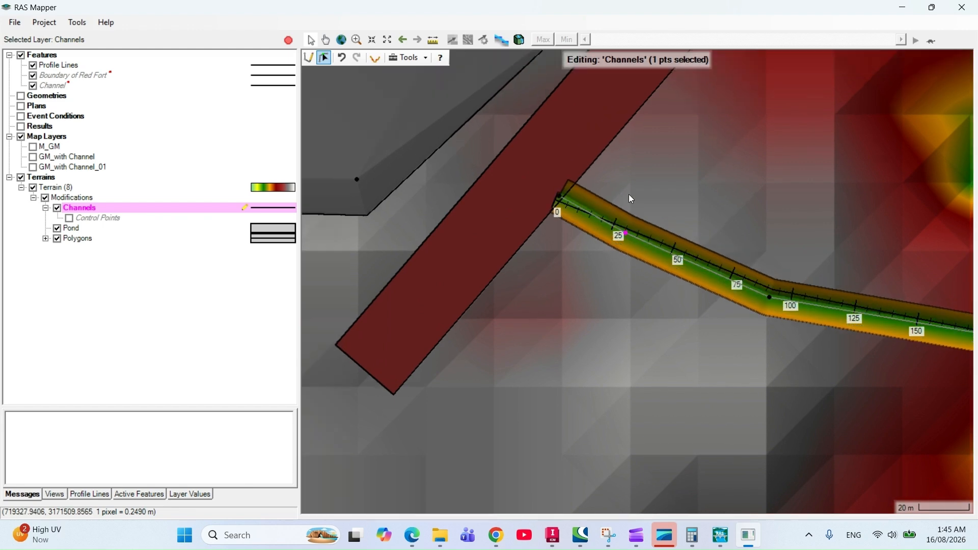
pyautogui.moveTo(625, 234); pyautogui.dragTo(621, 242)
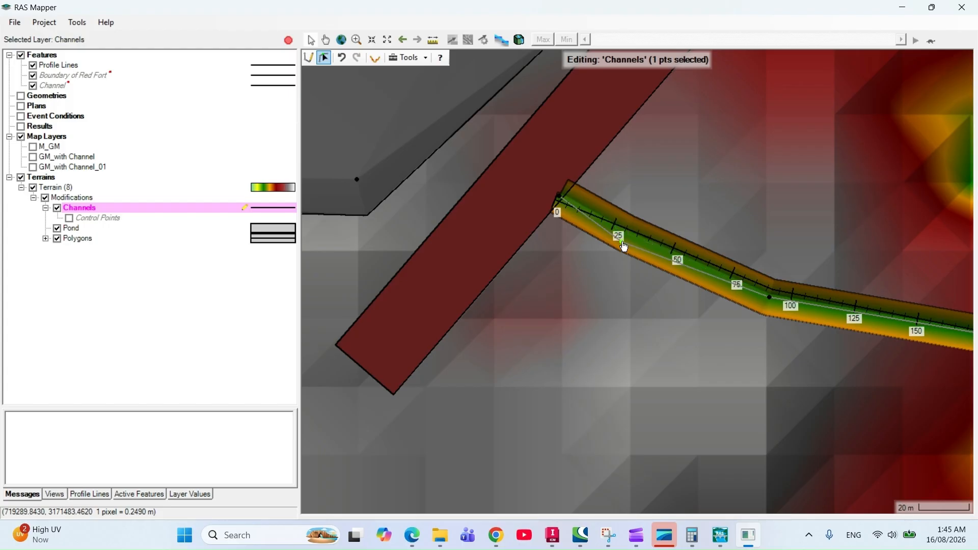
pyautogui.moveTo(722, 172); pyautogui.dragTo(747, 158)
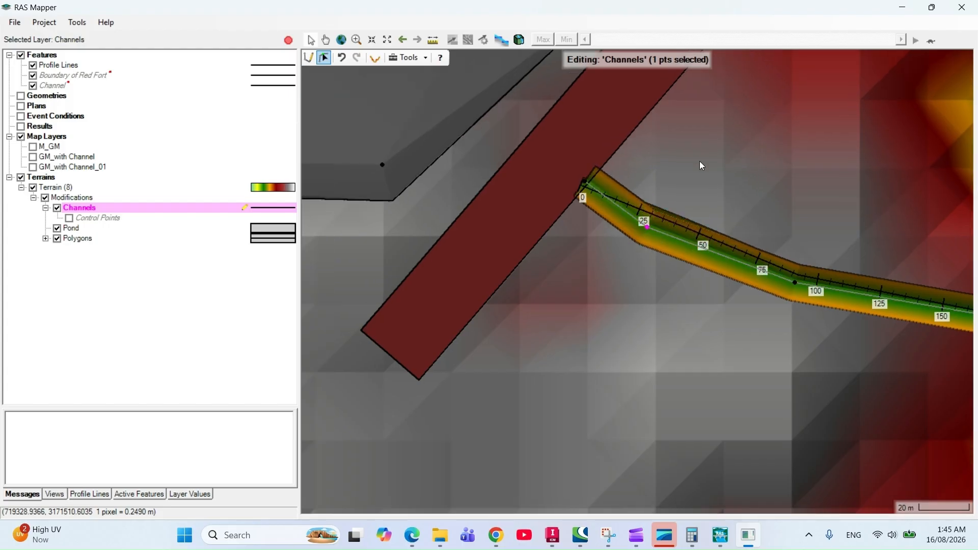
# - Move Channel 2's start vertex slightly along the pond's edge, beside the overlapping channel's station 0
pyautogui.click(586, 185)
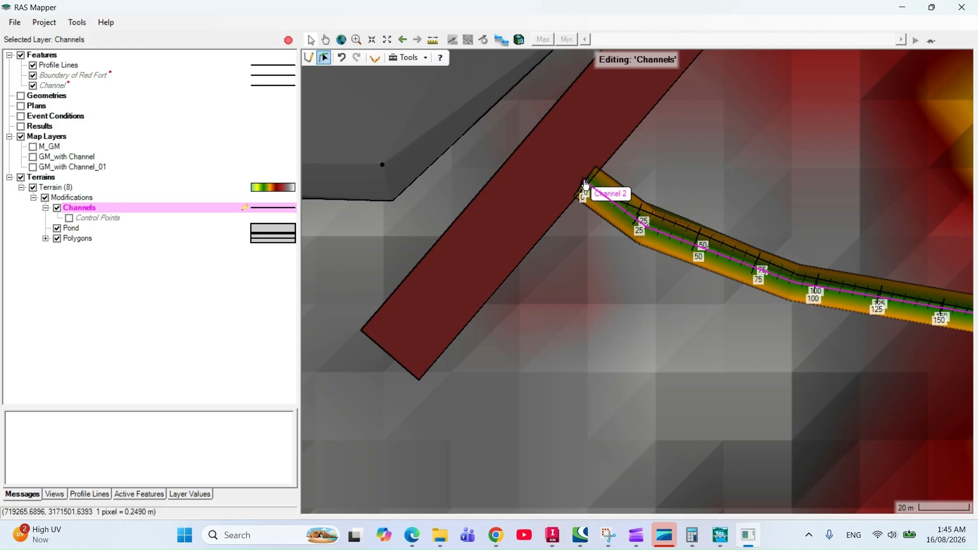
pyautogui.moveTo(682, 157); pyautogui.dragTo(706, 121)
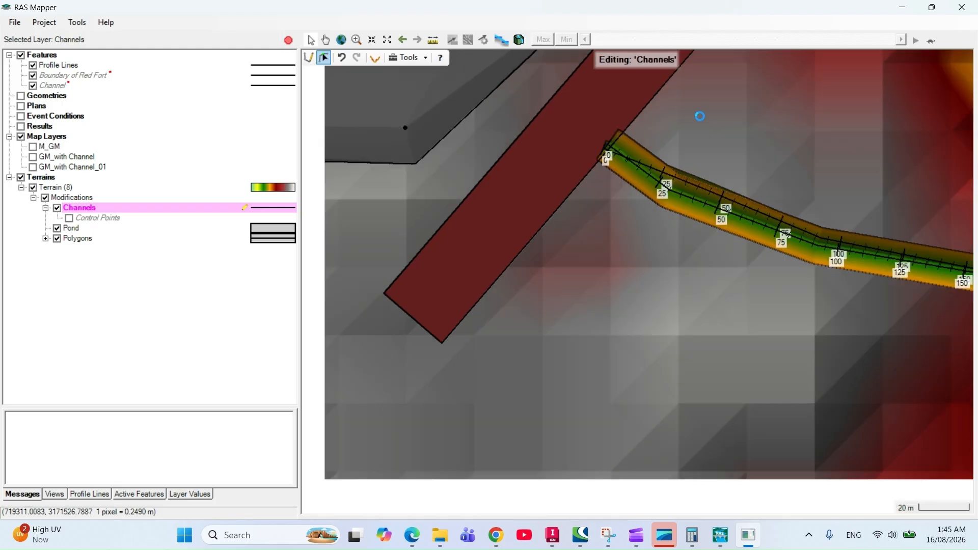
pyautogui.click(610, 150)
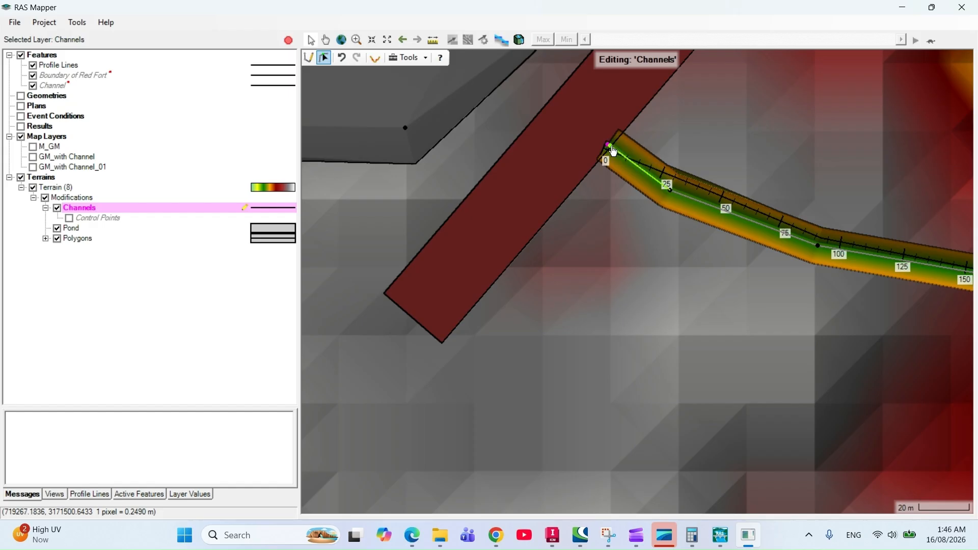
pyautogui.moveTo(607, 145); pyautogui.dragTo(613, 147)
pyautogui.moveTo(684, 116); pyautogui.dragTo(714, 105)
pyautogui.scroll(4, 683, 157)
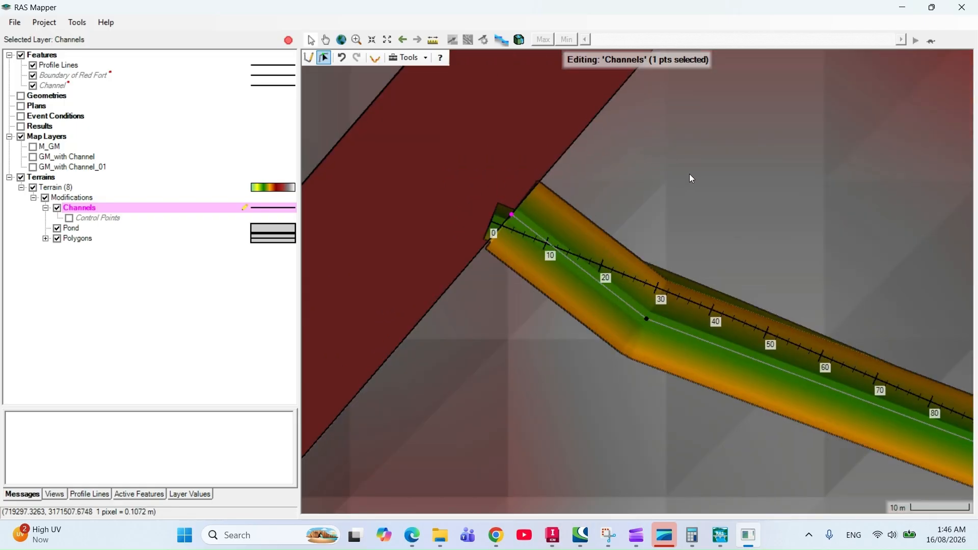
# - Remove the Channels modification layer from Terrain (8)
pyautogui.click(497, 223)
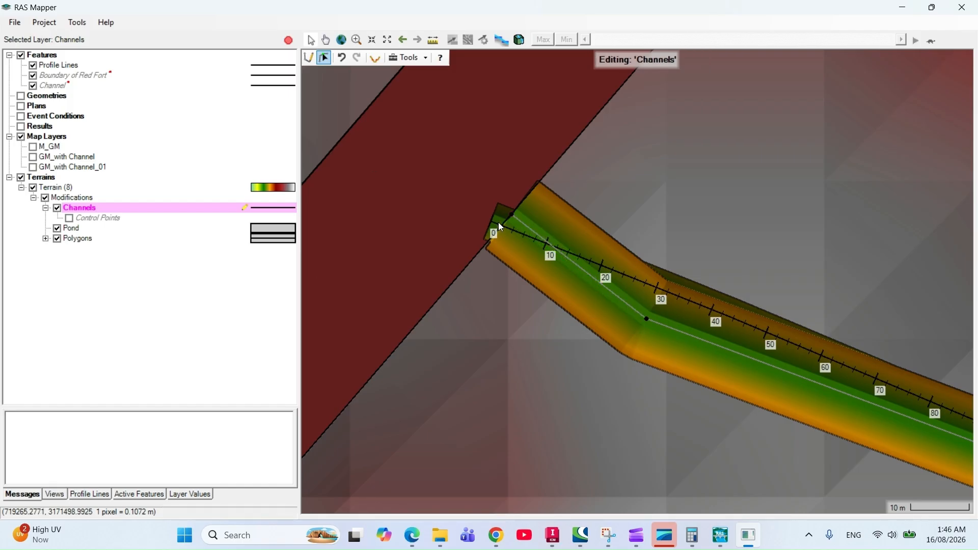
pyautogui.moveTo(602, 282); pyautogui.dragTo(689, 225)
pyautogui.moveTo(756, 175); pyautogui.dragTo(670, 256)
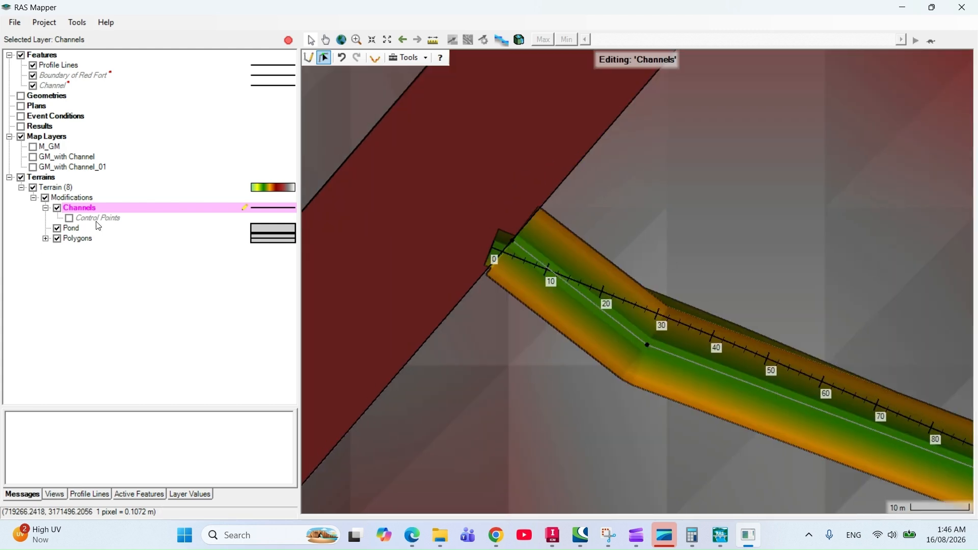
pyautogui.rightClick(99, 210)
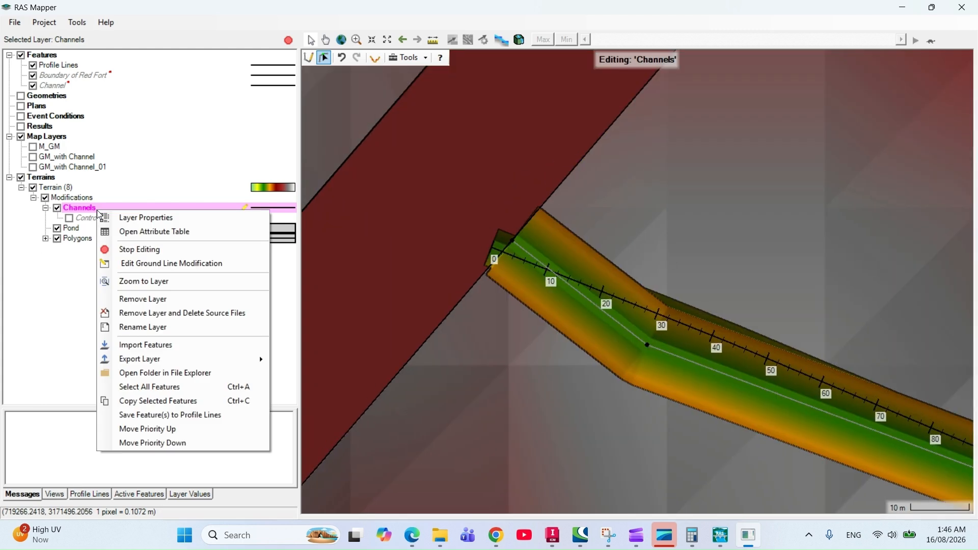
pyautogui.click(170, 304)
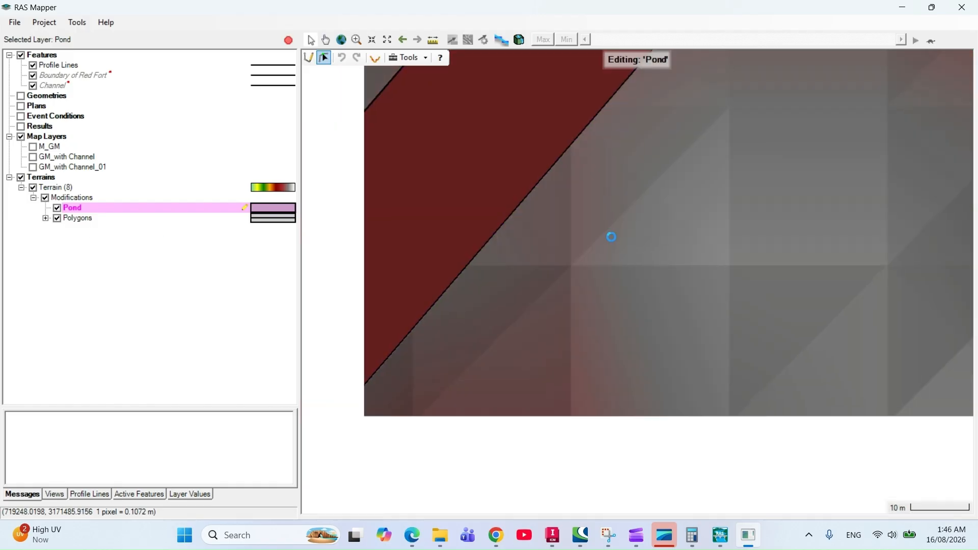
# - Plot and examine a detailed terrain profile along a line about 109 m long, drawn crosswise through the rectangular pond
pyautogui.scroll(-3, 623, 239)
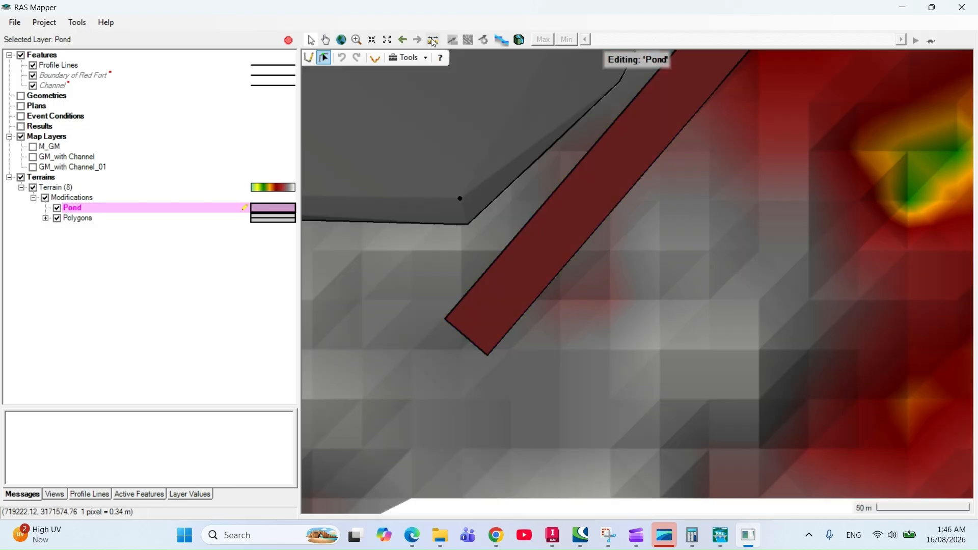
pyautogui.click(433, 40)
pyautogui.click(490, 143)
pyautogui.click(644, 264)
pyautogui.rightClick(645, 268)
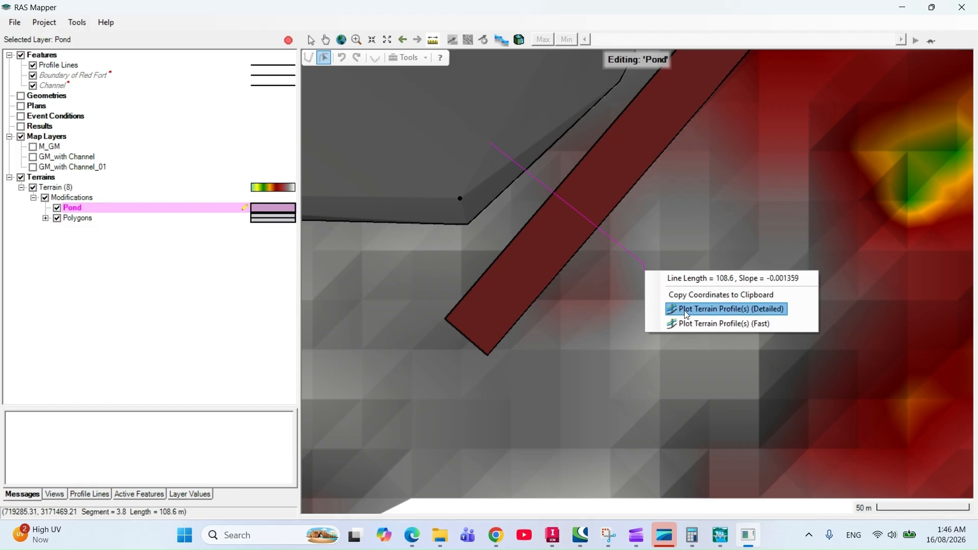
pyautogui.click(687, 309)
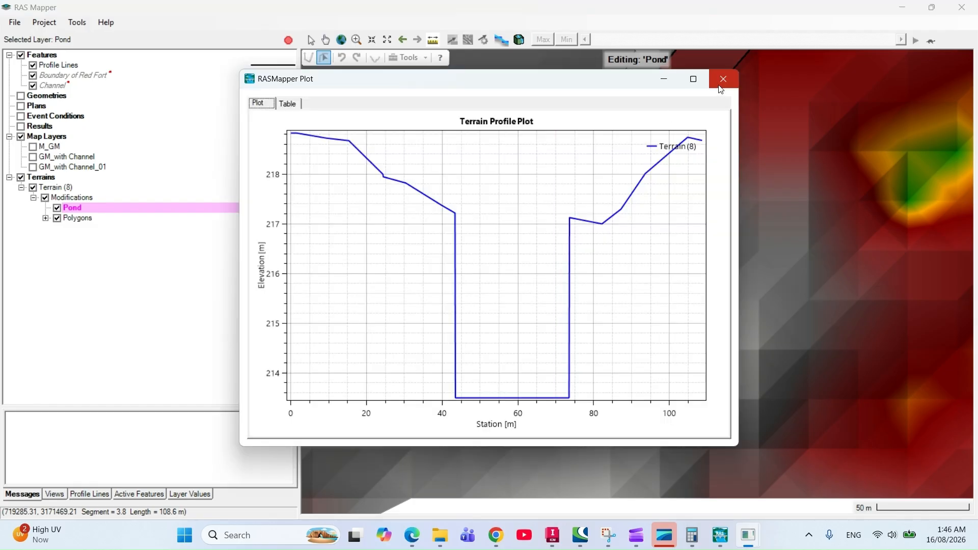
pyautogui.moveTo(453, 220)
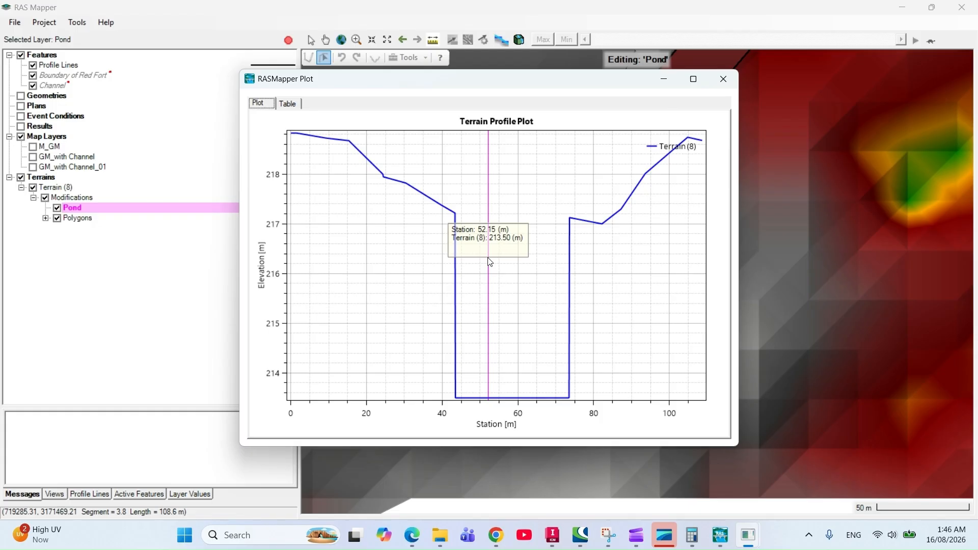
pyautogui.click(723, 78)
# - Stop editing the terrain's Modifications group and save its edits
pyautogui.scroll(-2, 506, 284)
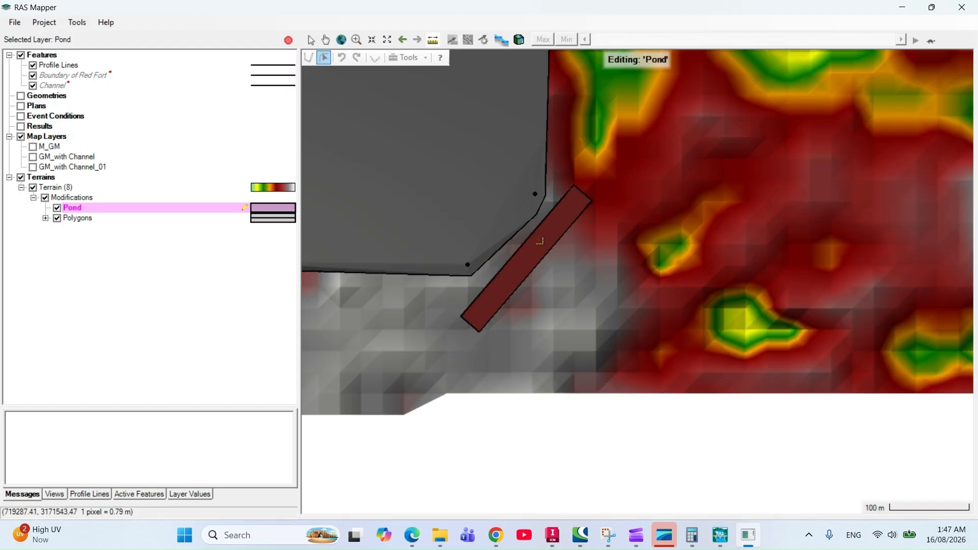
pyautogui.moveTo(540, 243); pyautogui.dragTo(564, 213)
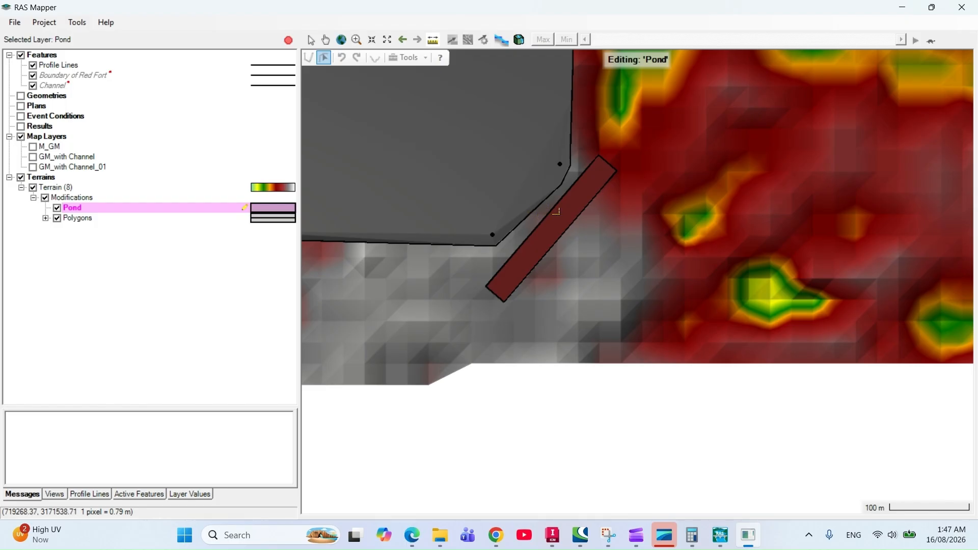
pyautogui.scroll(-3, 462, 159)
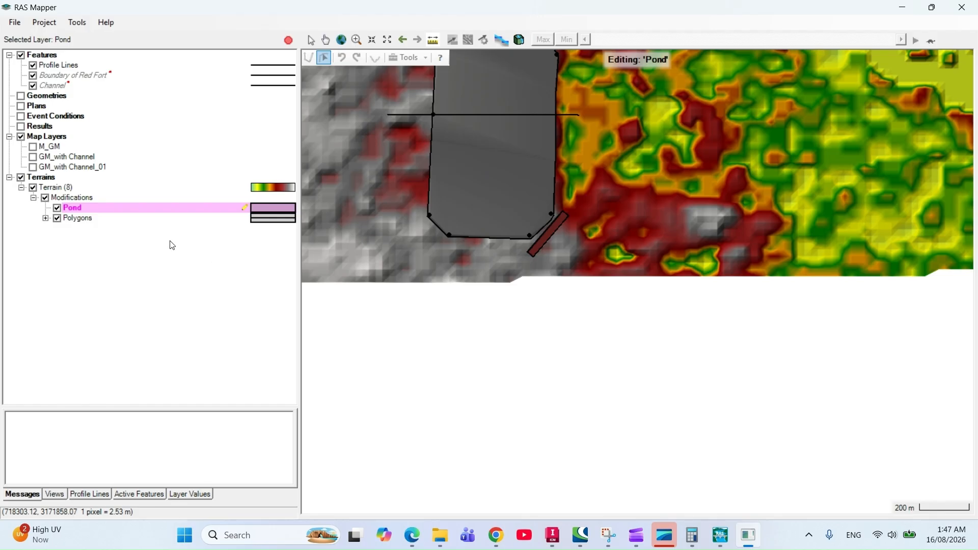
pyautogui.click(73, 189)
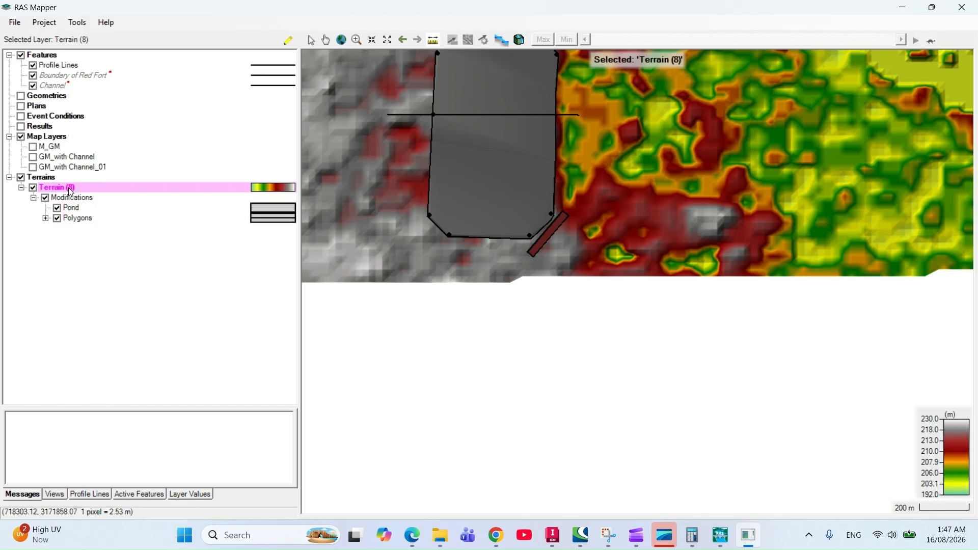
pyautogui.rightClick(74, 192)
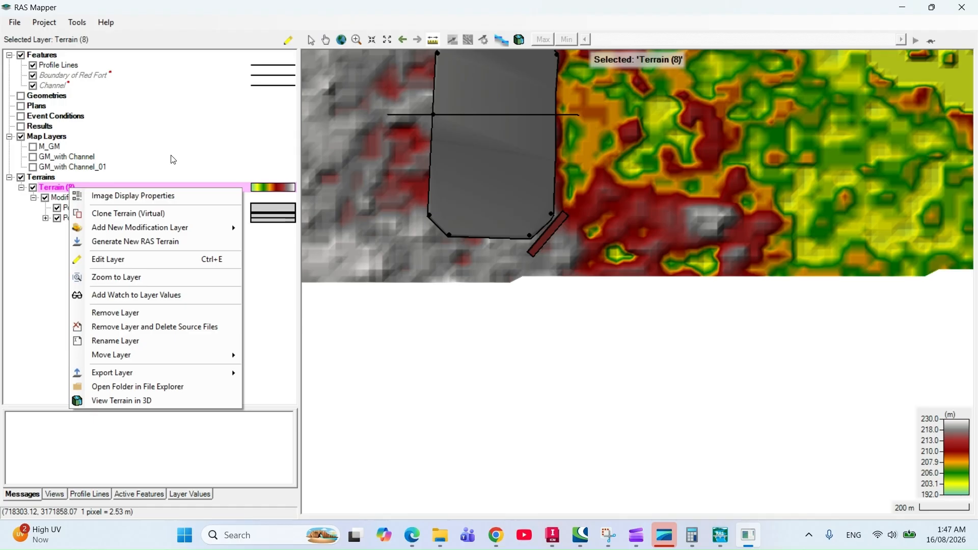
pyautogui.click(51, 198)
pyautogui.click(288, 39)
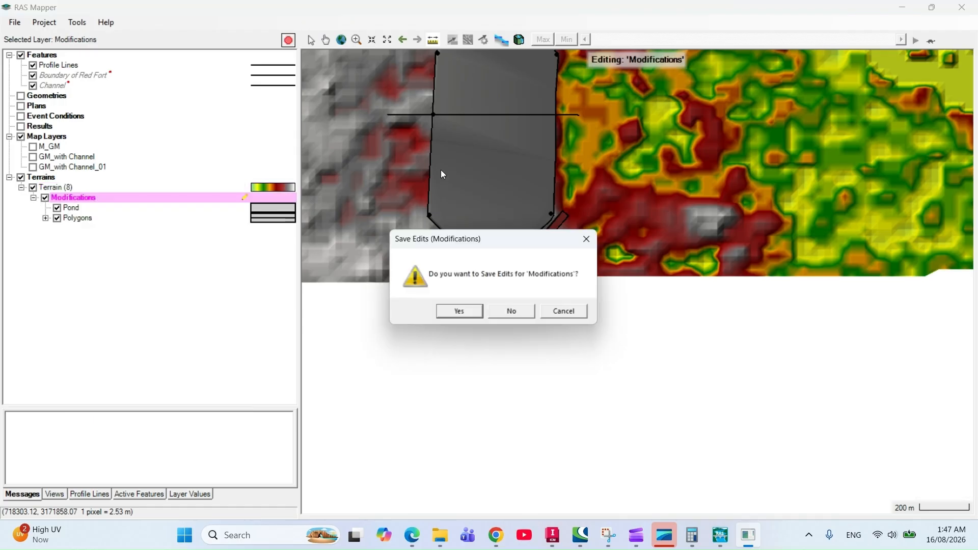
pyautogui.click(465, 312)
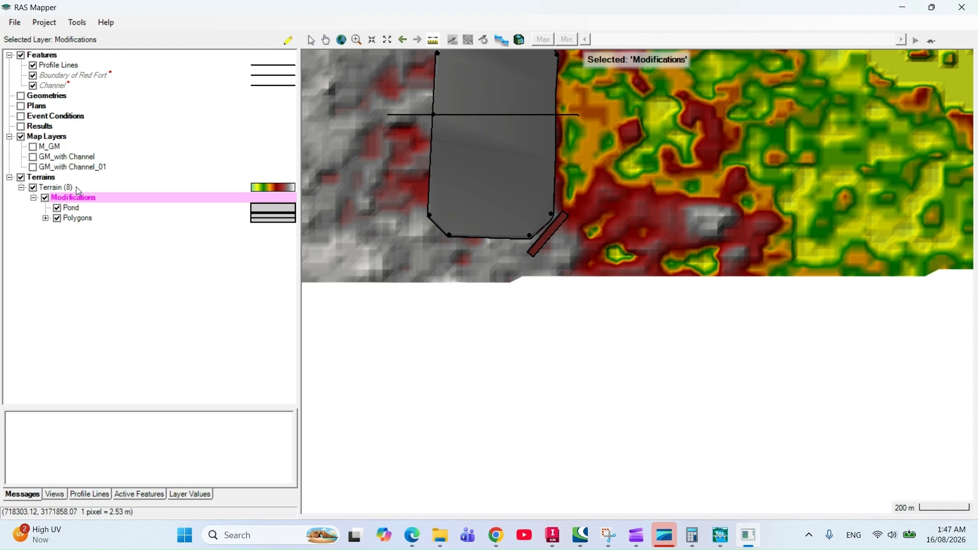
# - Examine the source file information of the GM_with Channel_01 map layer, including its pixel size and corner coordinates
pyautogui.rightClick(97, 165)
pyautogui.click(135, 175)
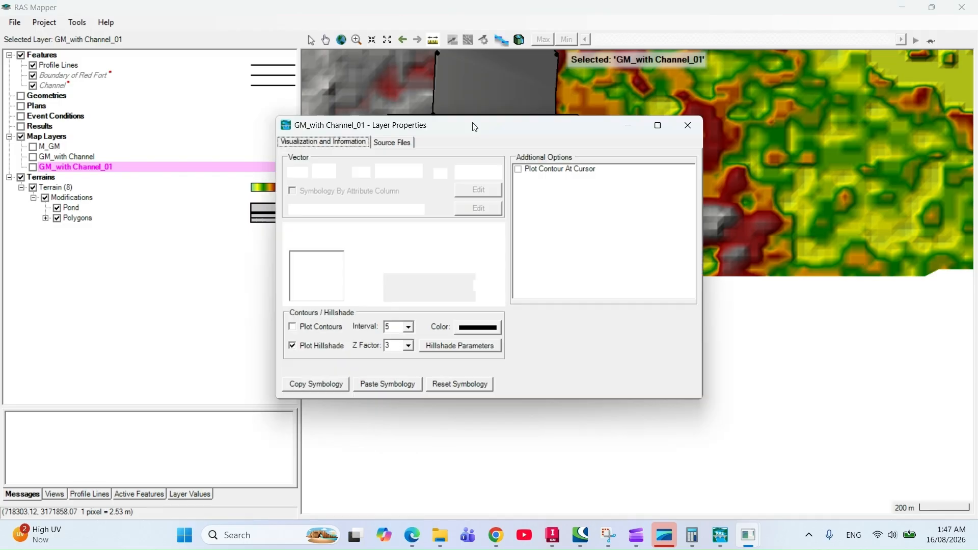
pyautogui.click(395, 142)
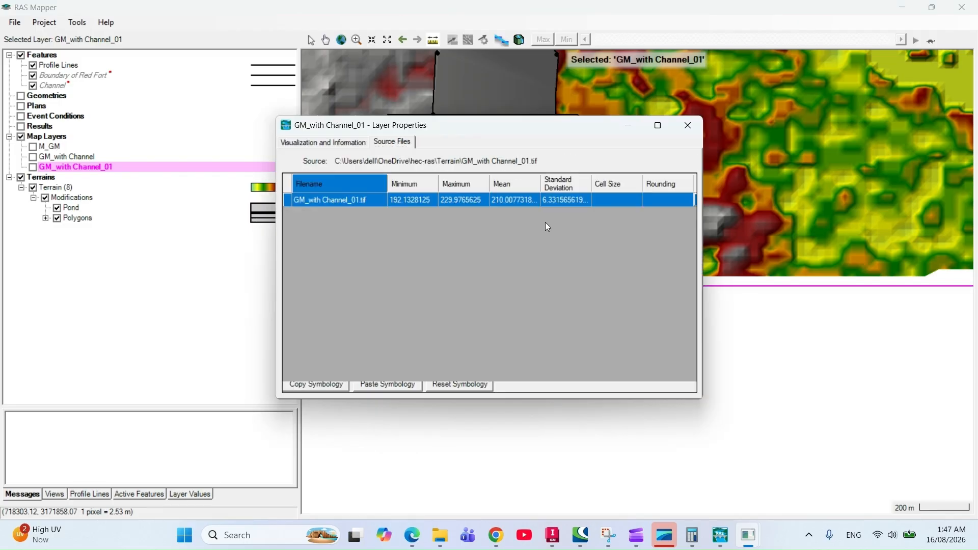
pyautogui.moveTo(521, 388); pyautogui.dragTo(641, 388)
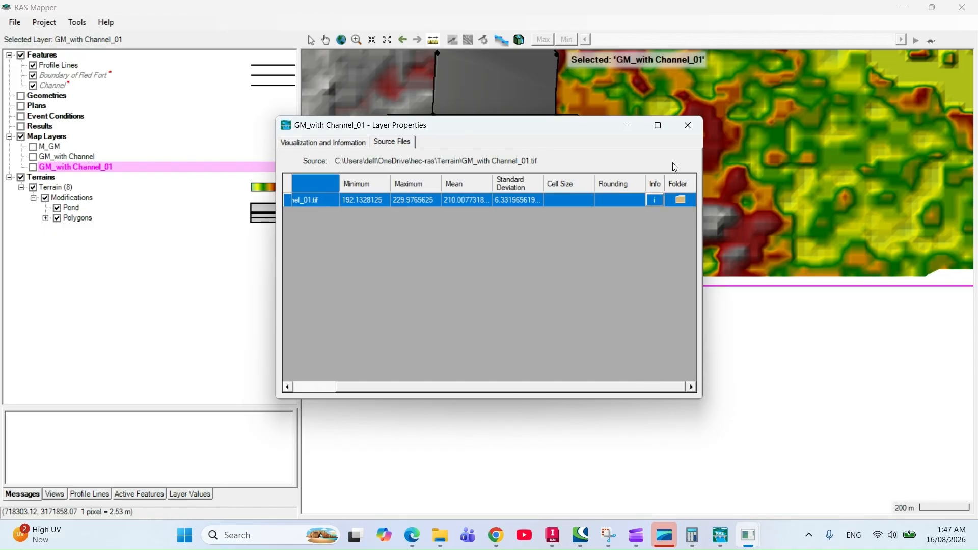
pyautogui.click(656, 200)
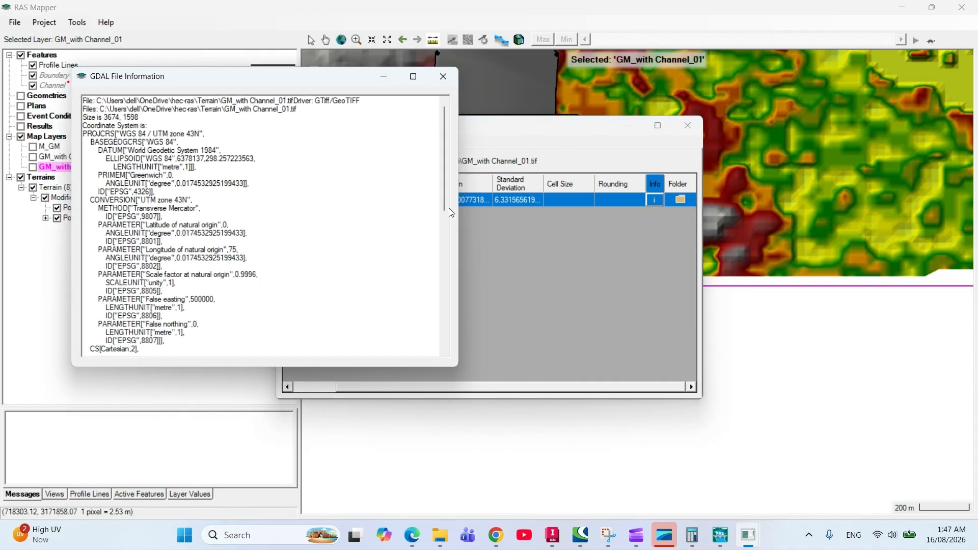
pyautogui.scroll(-3, 219, 216)
pyautogui.scroll(-10, 219, 215)
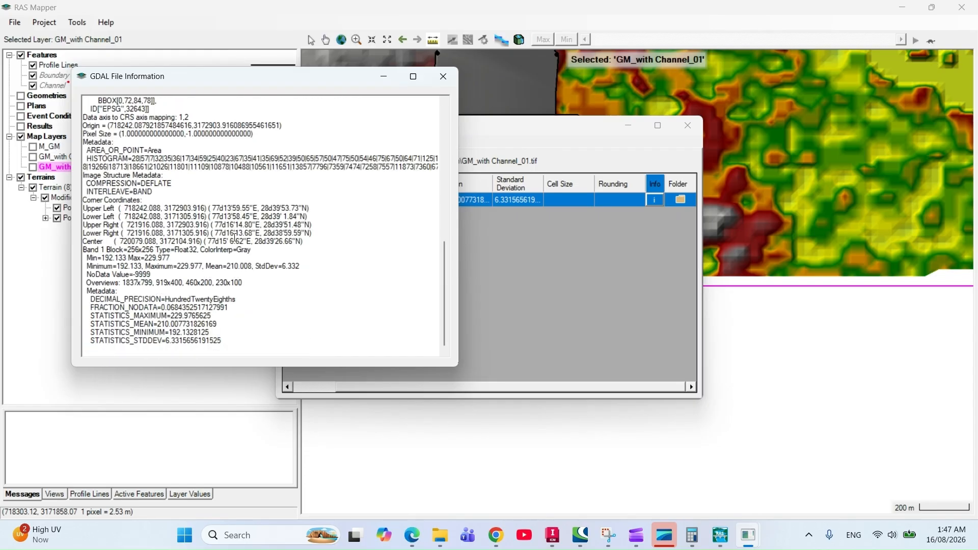
pyautogui.click(451, 84)
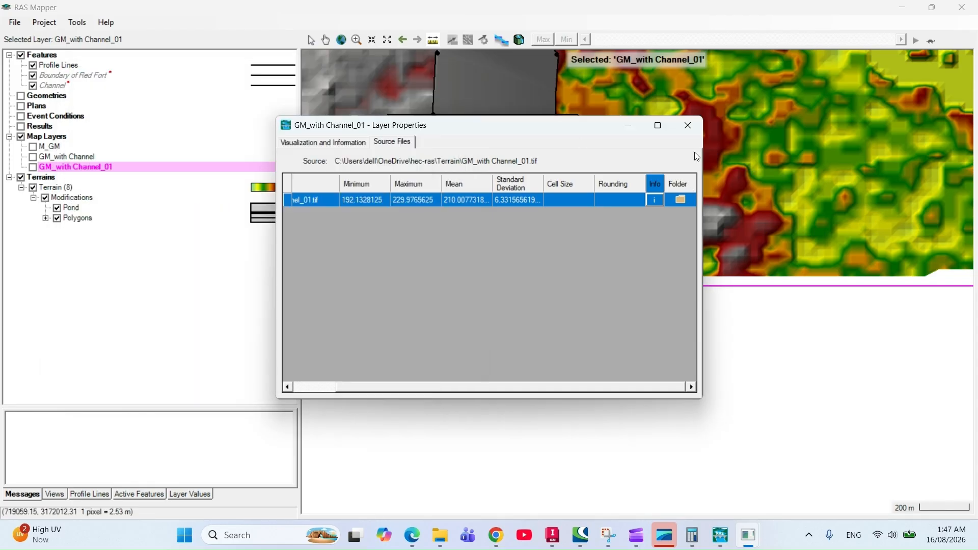
pyautogui.click(688, 132)
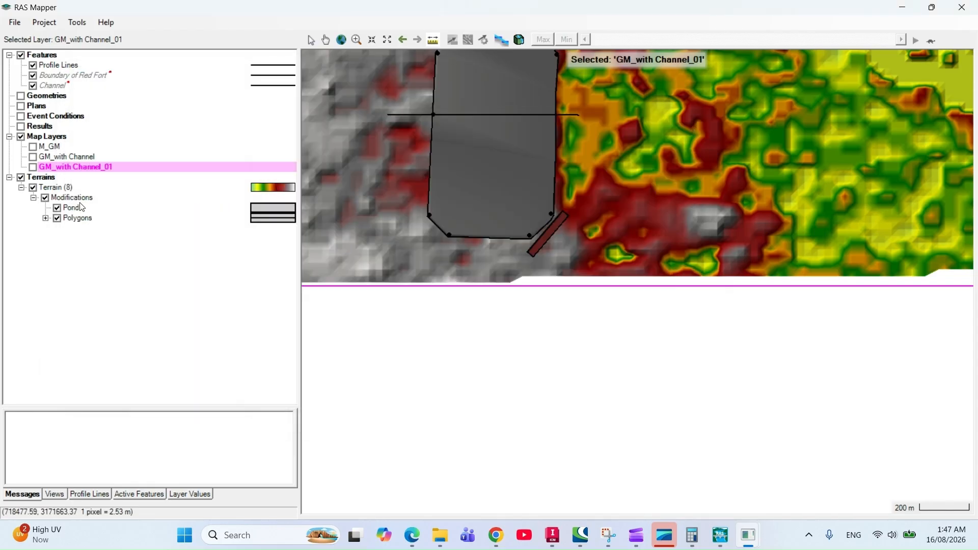
# - Export Terrain (8) at its original extent to a single GeoTIFF raster named RED FOR _POND GM in the Terrain folder
pyautogui.click(75, 193)
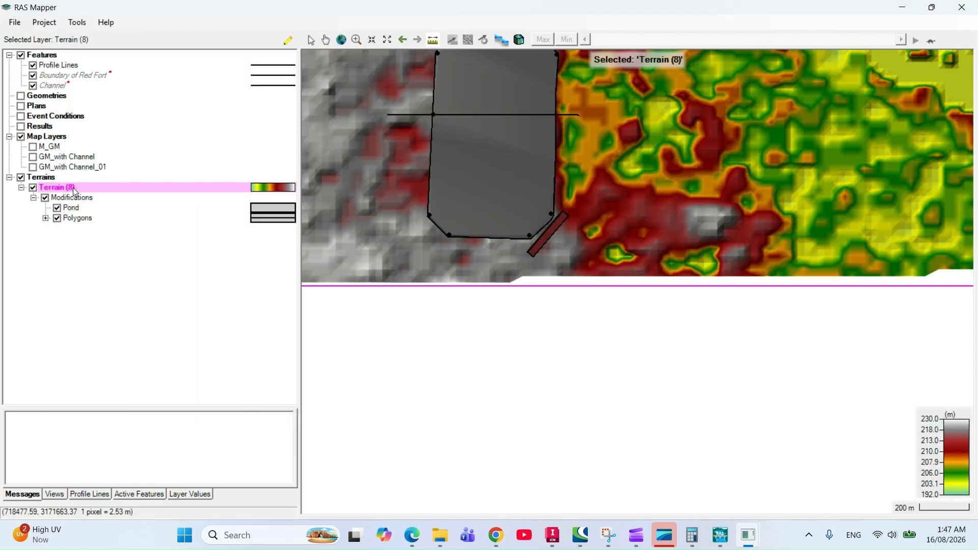
pyautogui.rightClick(75, 193)
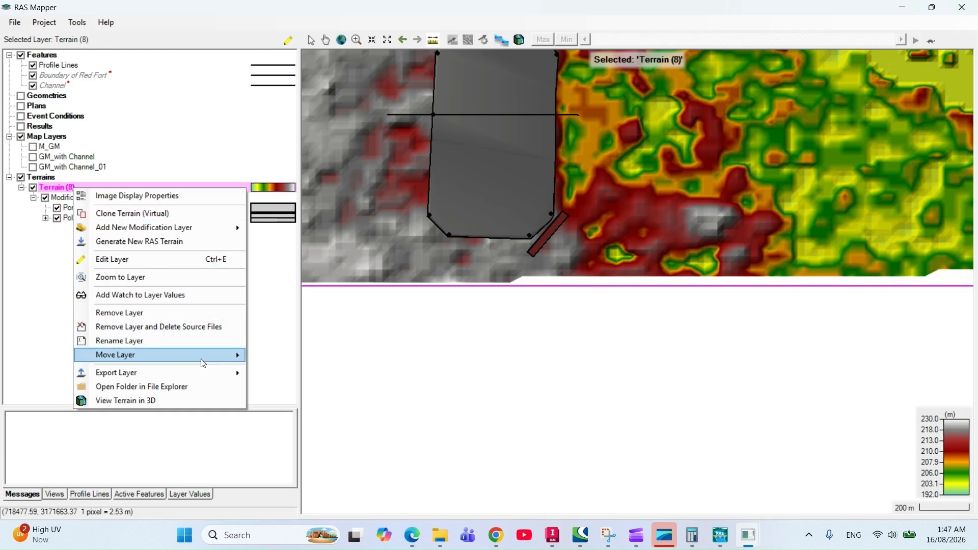
pyautogui.moveTo(232, 374)
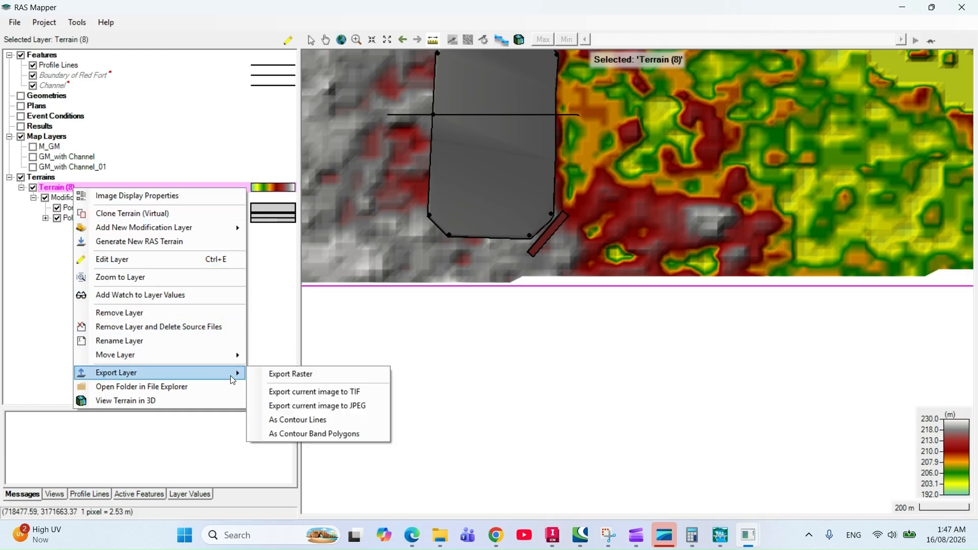
pyautogui.click(303, 376)
pyautogui.click(380, 279)
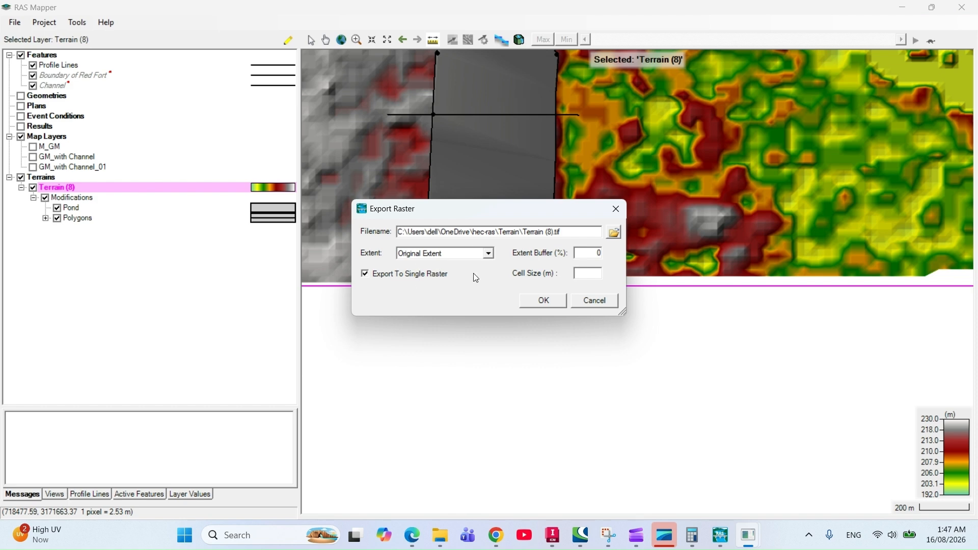
pyautogui.click(617, 233)
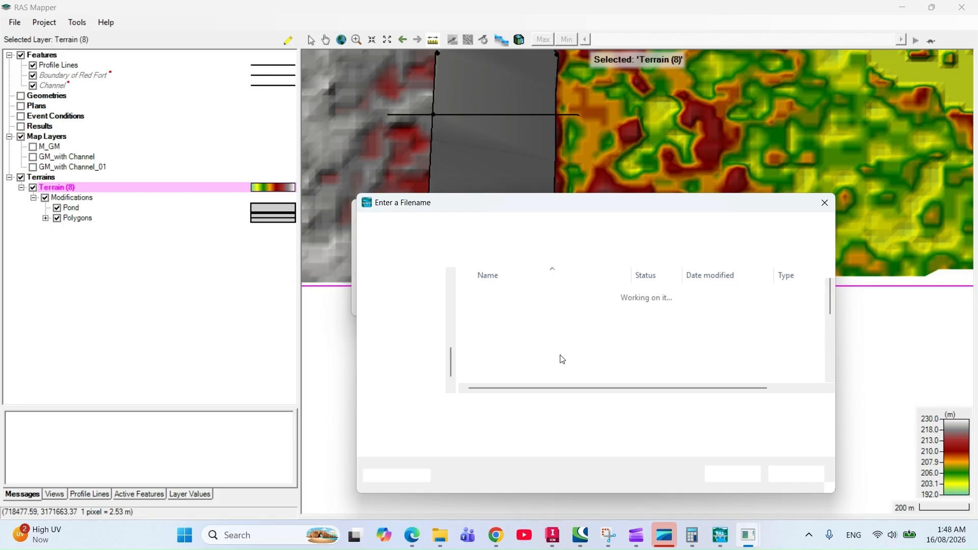
pyautogui.scroll(-5, 637, 331)
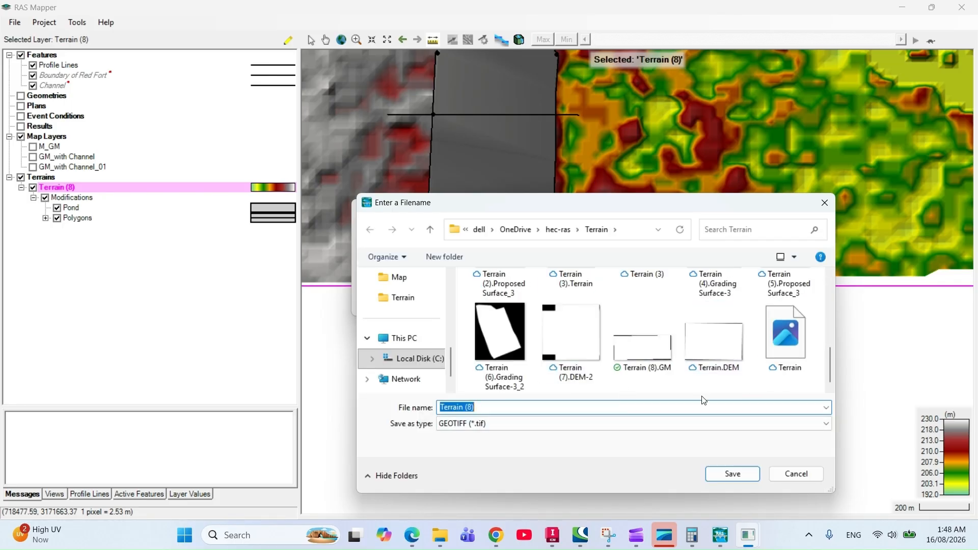
pyautogui.moveTo(479, 409); pyautogui.dragTo(427, 413)
pyautogui.write('RED F')
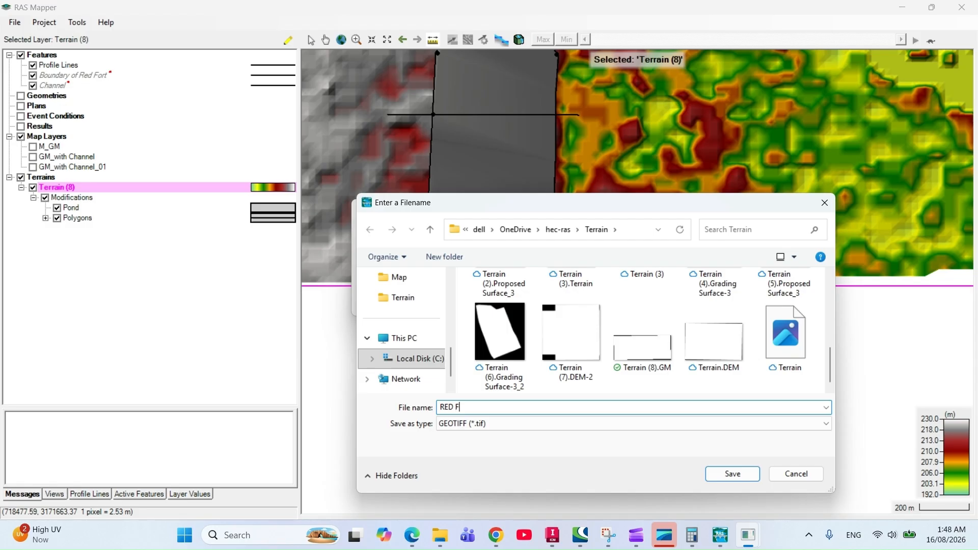
pyautogui.write('OR _POND GM')
pyautogui.click(722, 475)
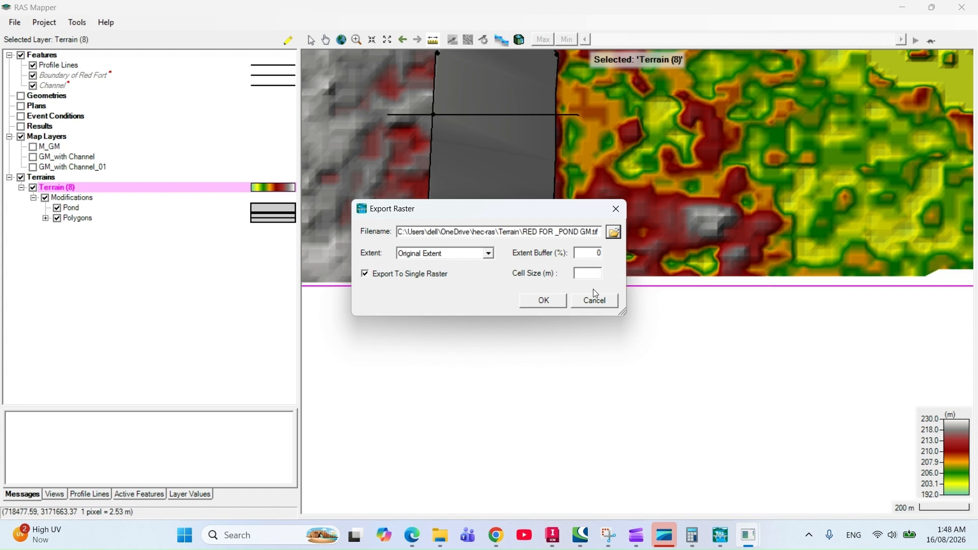
pyautogui.click(555, 304)
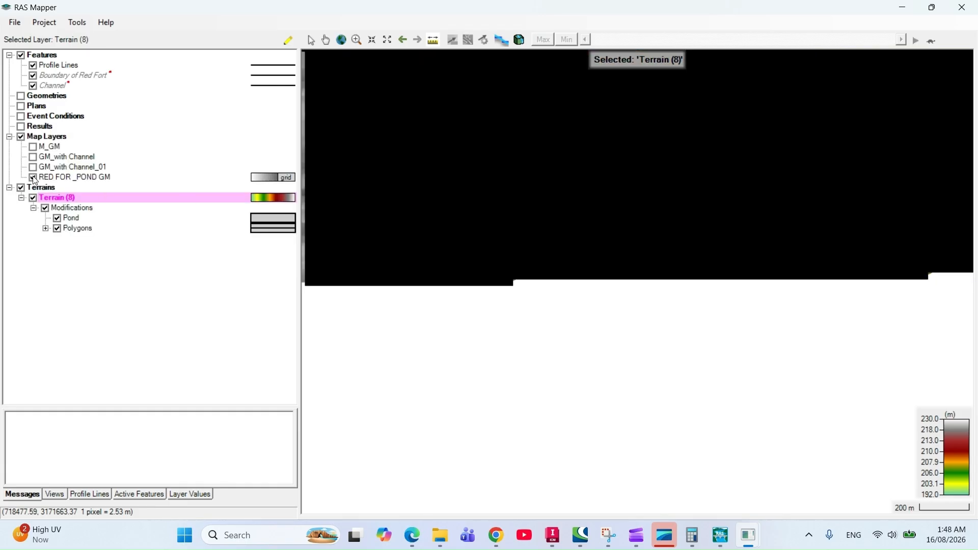
# - Hide the RED FOR _POND GM map layer in RAS Mapper and switch to InfoWorks ICM
pyautogui.click(34, 178)
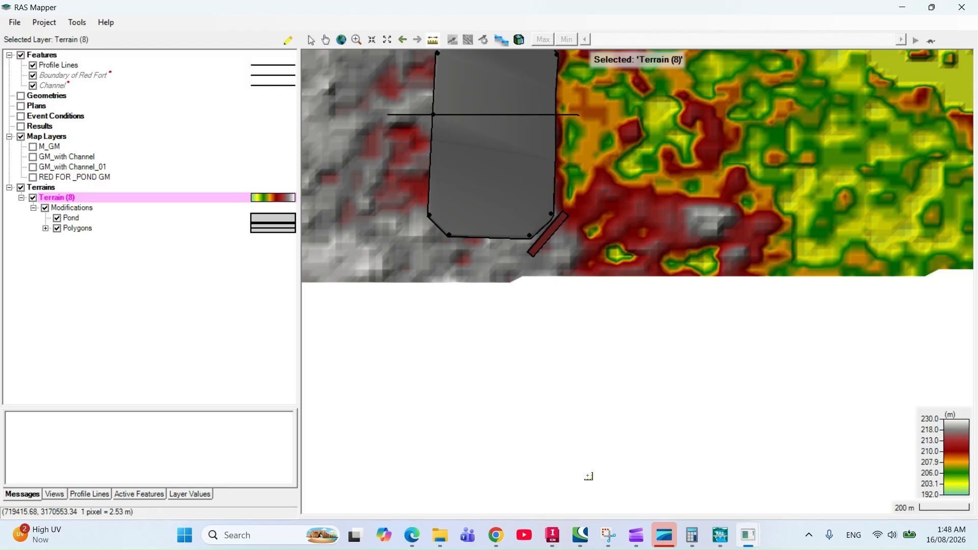
pyautogui.click(557, 538)
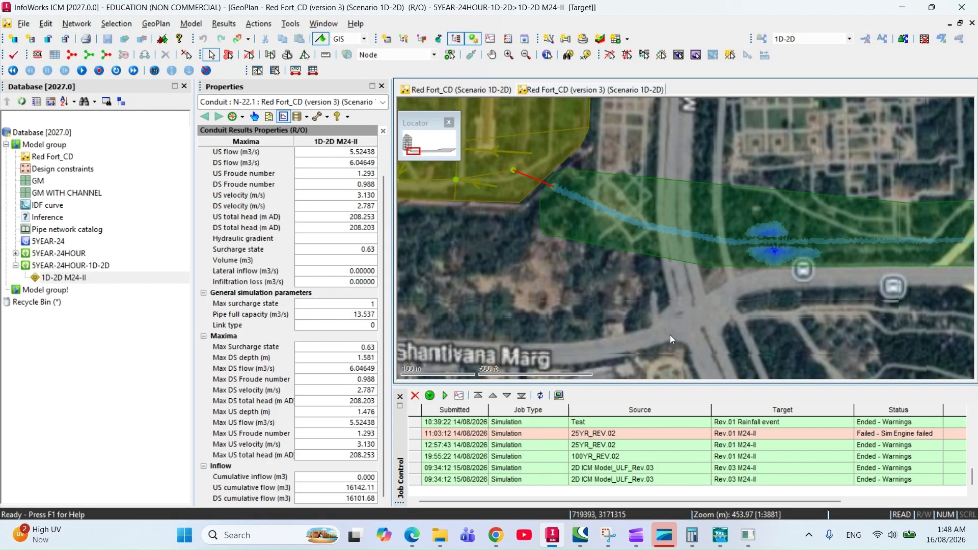
# - Examine the object, description and hyperlink properties of the GM WITH CHANNEL ground model grid, leaving them unchanged
pyautogui.click(54, 196)
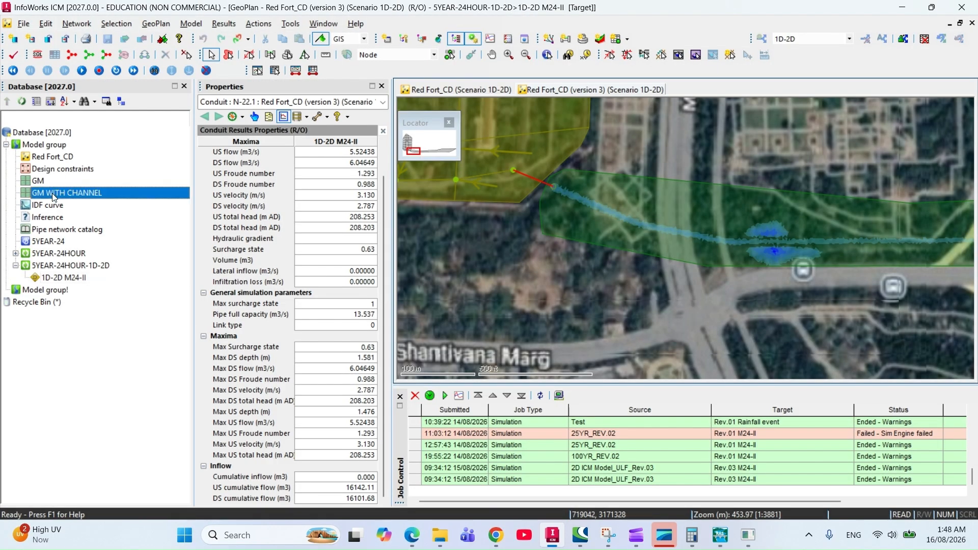
pyautogui.rightClick(54, 197)
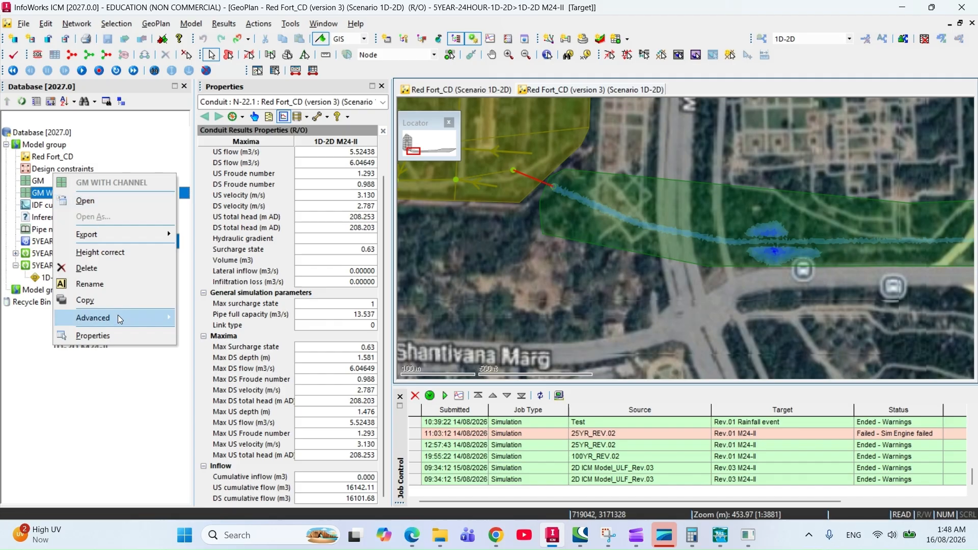
pyautogui.click(122, 336)
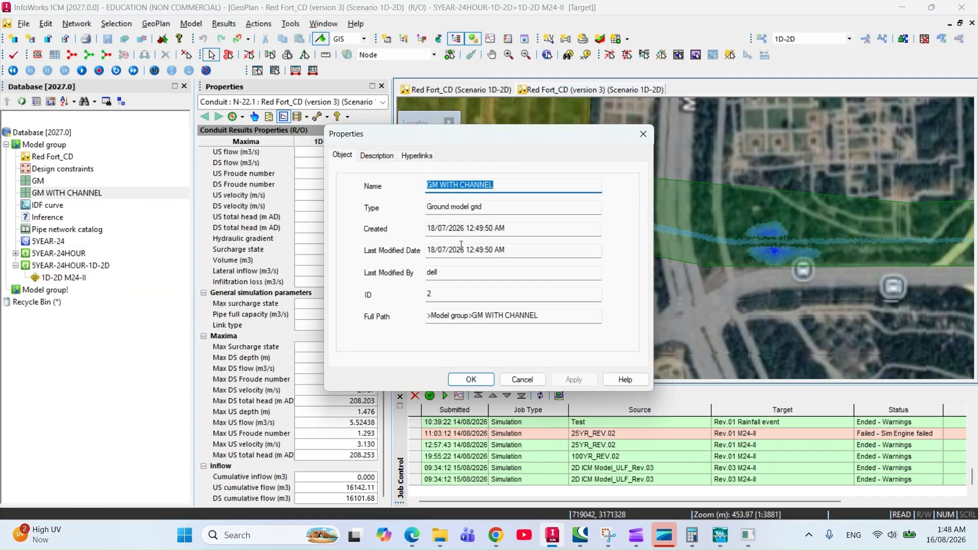
pyautogui.click(385, 159)
pyautogui.click(416, 157)
pyautogui.click(342, 155)
pyautogui.click(648, 142)
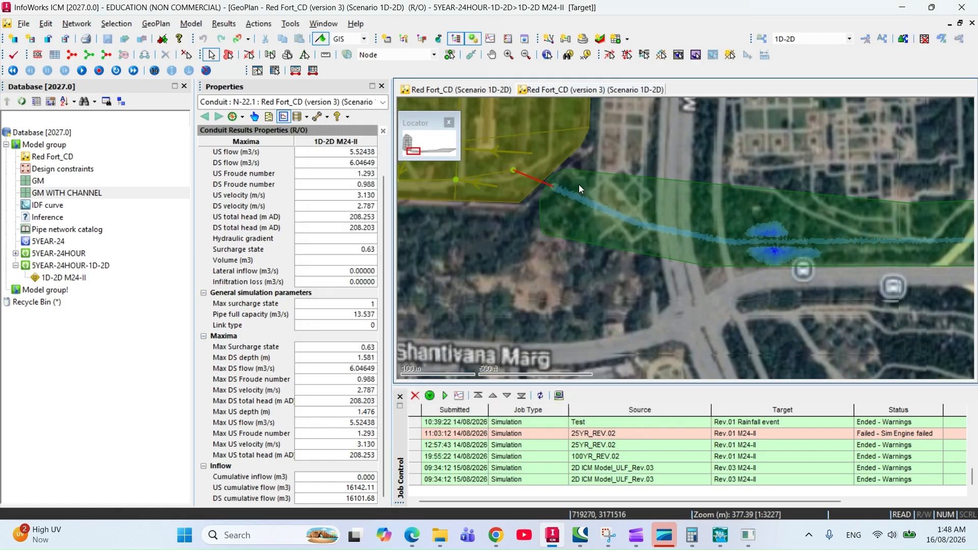
# - Load the GM WITH CHANNEL ground model grid into the 1D-2D results GeoPlan and inspect the terrain around the channel
pyautogui.rightClick(70, 192)
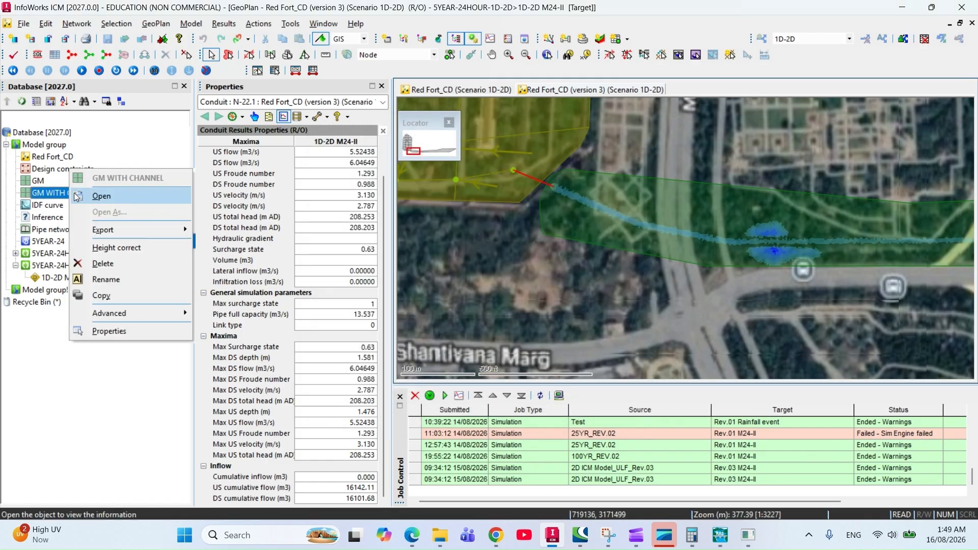
pyautogui.click(100, 196)
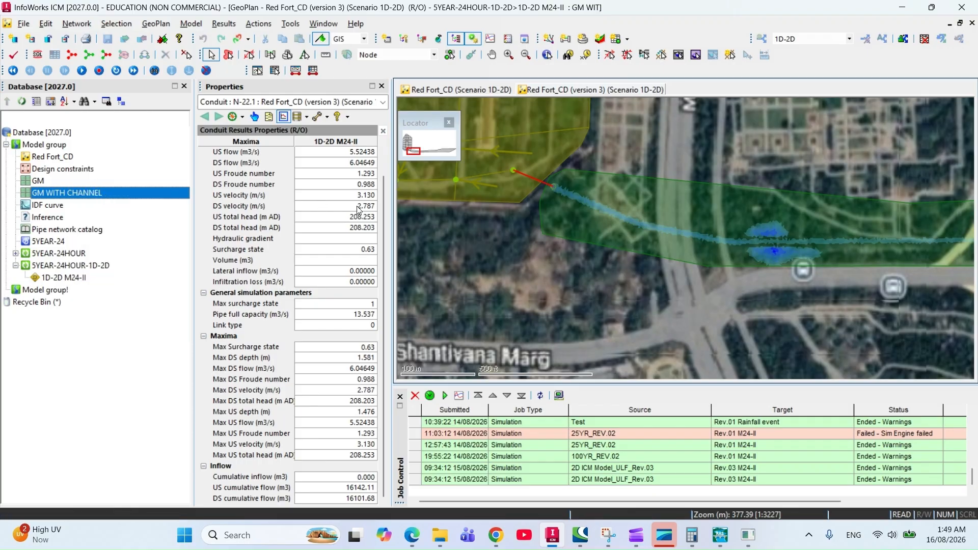
pyautogui.moveTo(650, 255); pyautogui.dragTo(637, 276)
pyautogui.scroll(2, 597, 222)
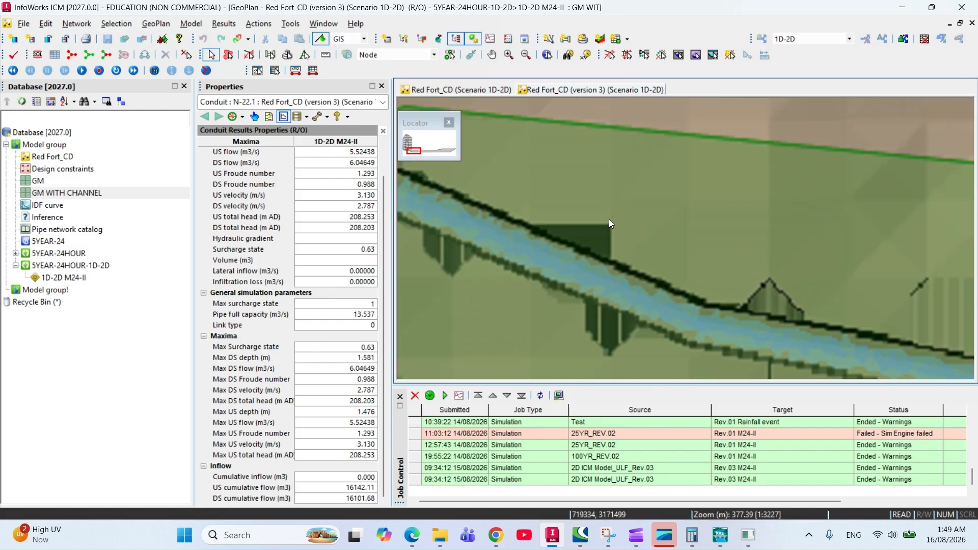
pyautogui.scroll(-4, 667, 241)
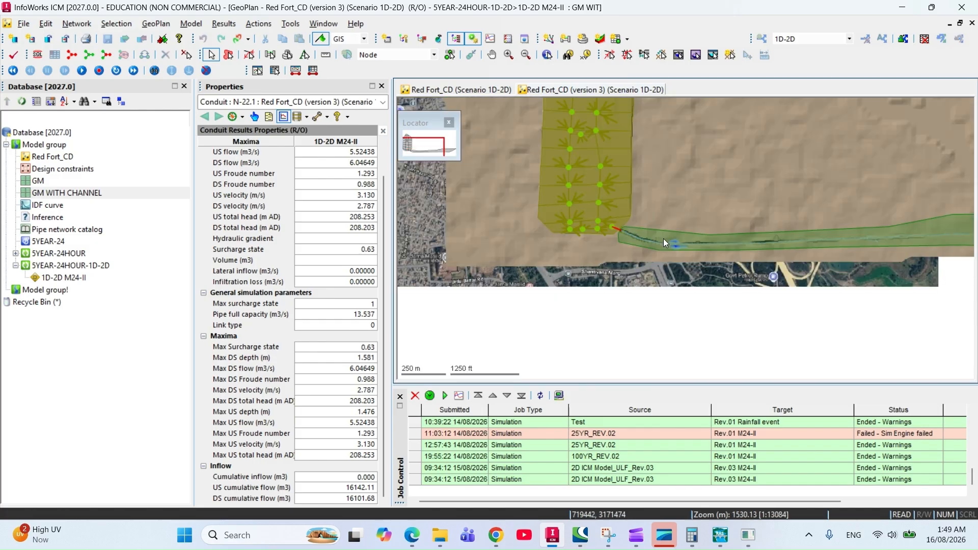
pyautogui.moveTo(674, 250); pyautogui.dragTo(651, 297)
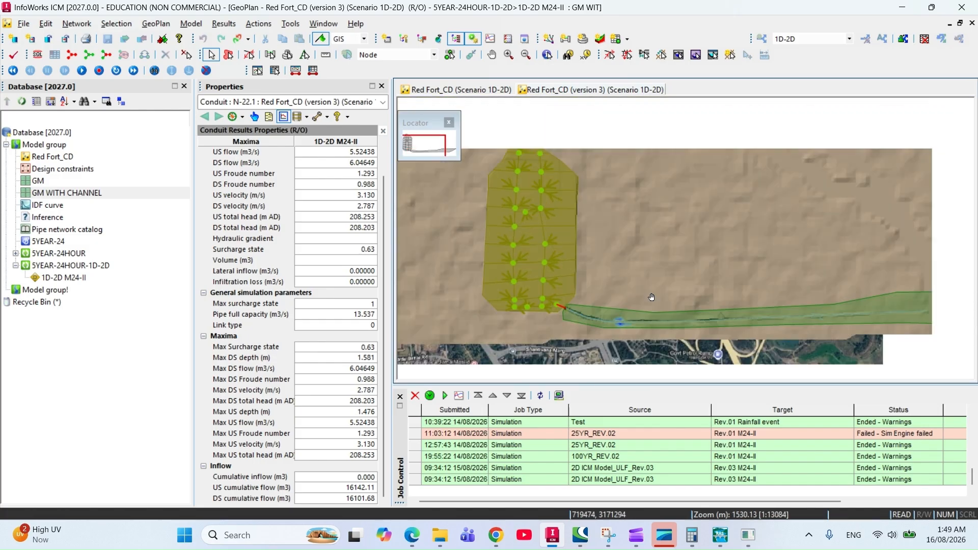
pyautogui.scroll(2, 601, 309)
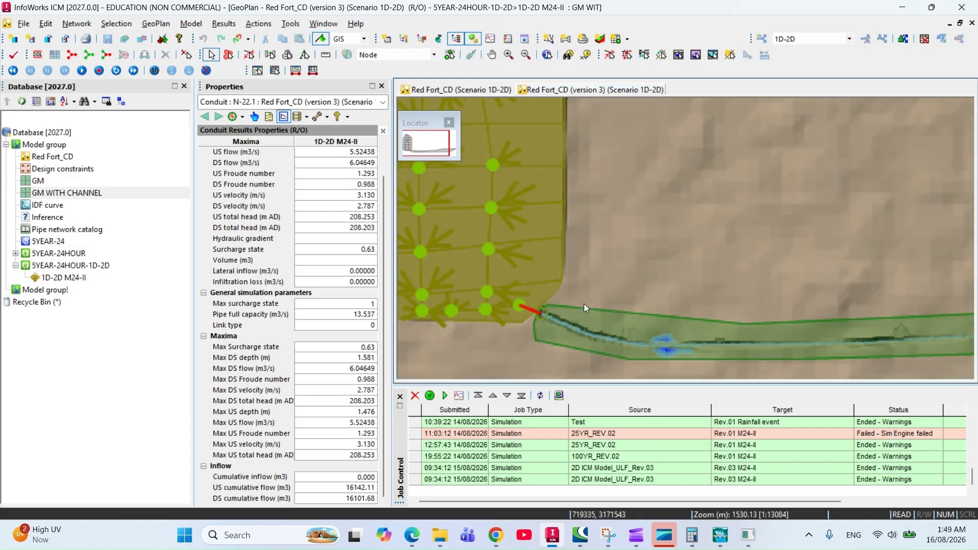
pyautogui.moveTo(588, 305); pyautogui.dragTo(637, 263)
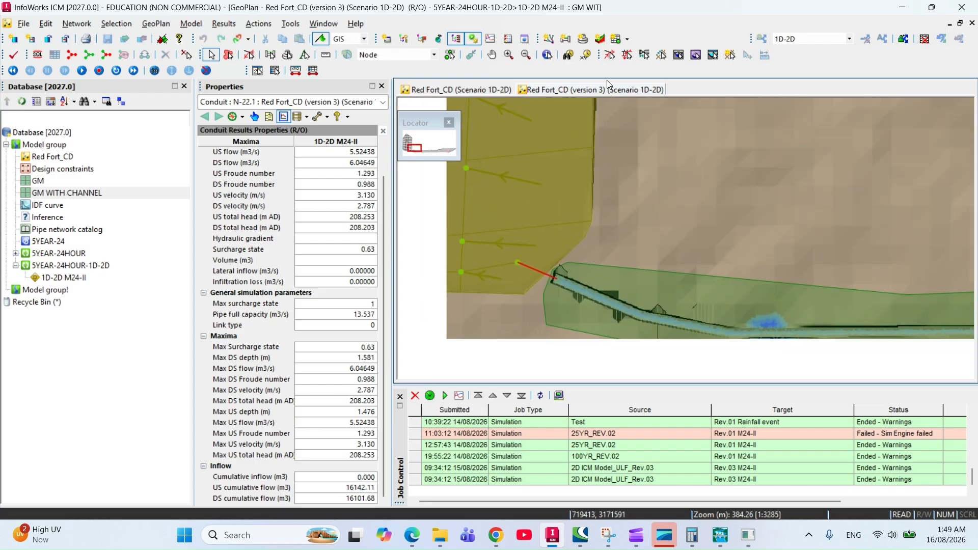
# - Start an InfoWorks ground model grid import into the first model group and browse to the Terrain folder inside the personal OneDrive's hec-ras folder
pyautogui.rightClick(64, 148)
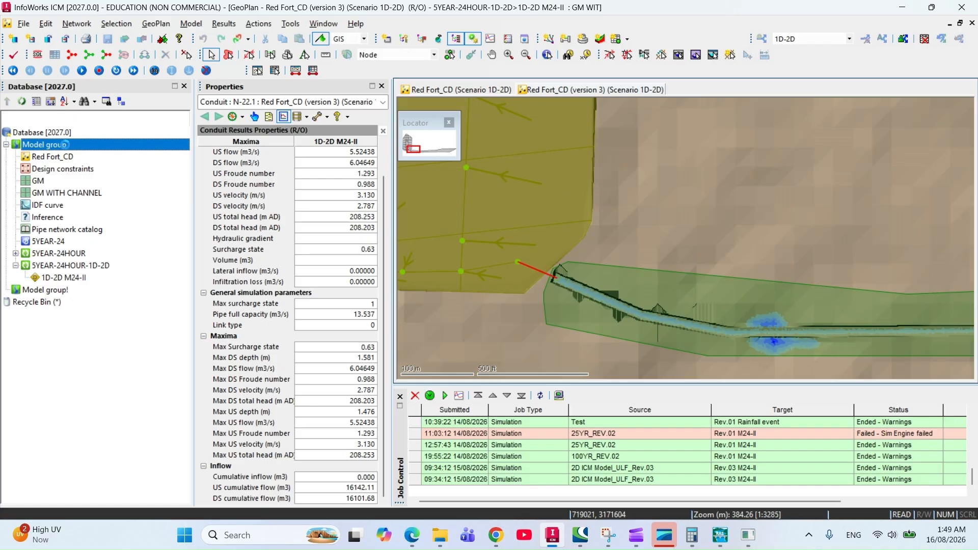
pyautogui.moveTo(165, 214)
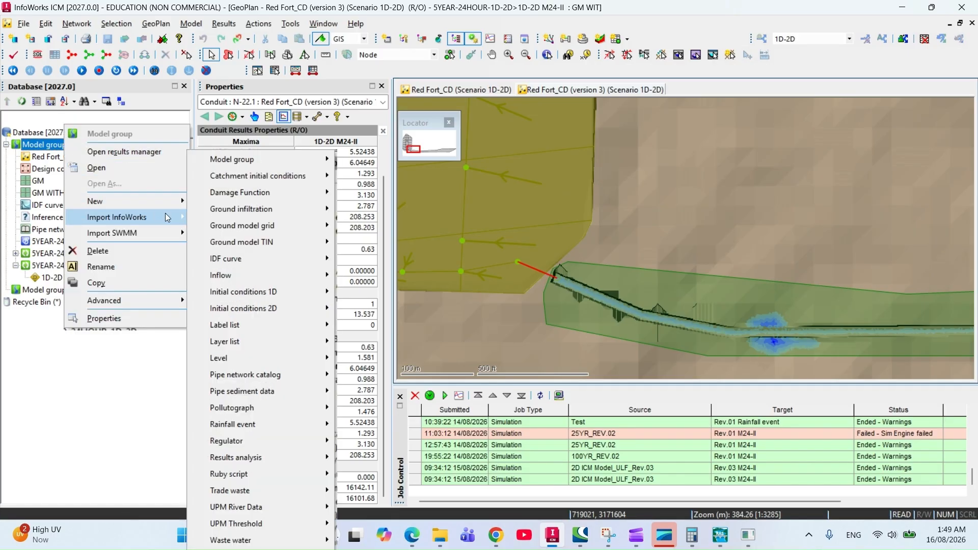
pyautogui.moveTo(319, 225)
pyautogui.click(396, 227)
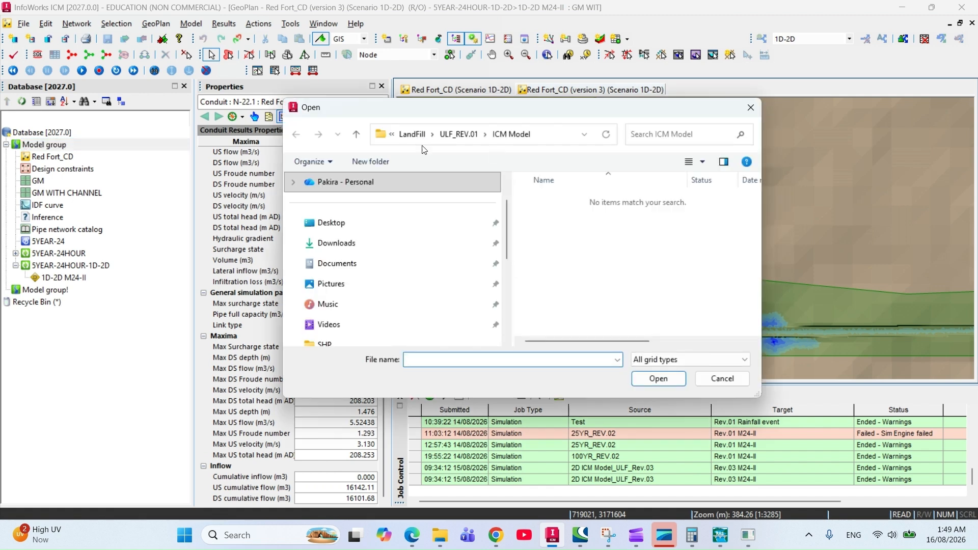
pyautogui.scroll(-1, 344, 257)
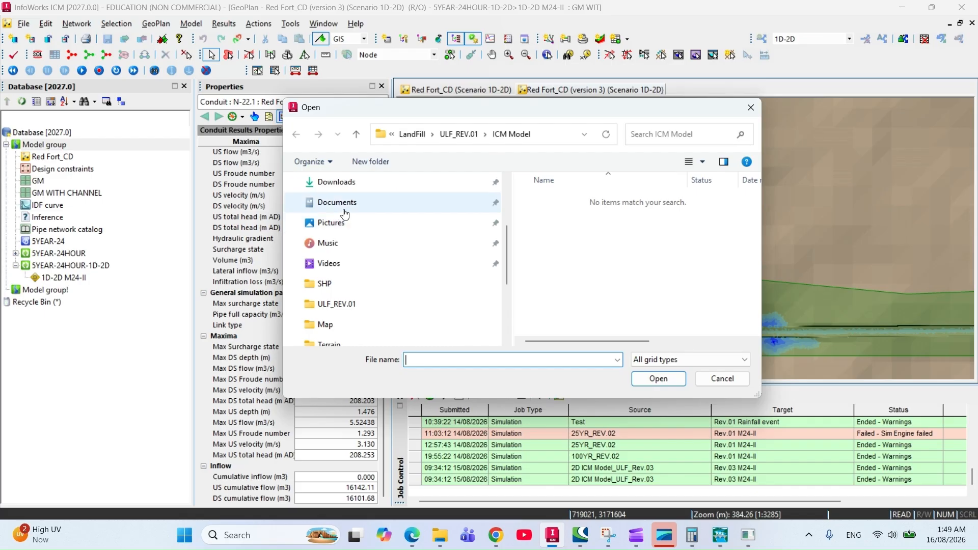
pyautogui.scroll(2, 345, 257)
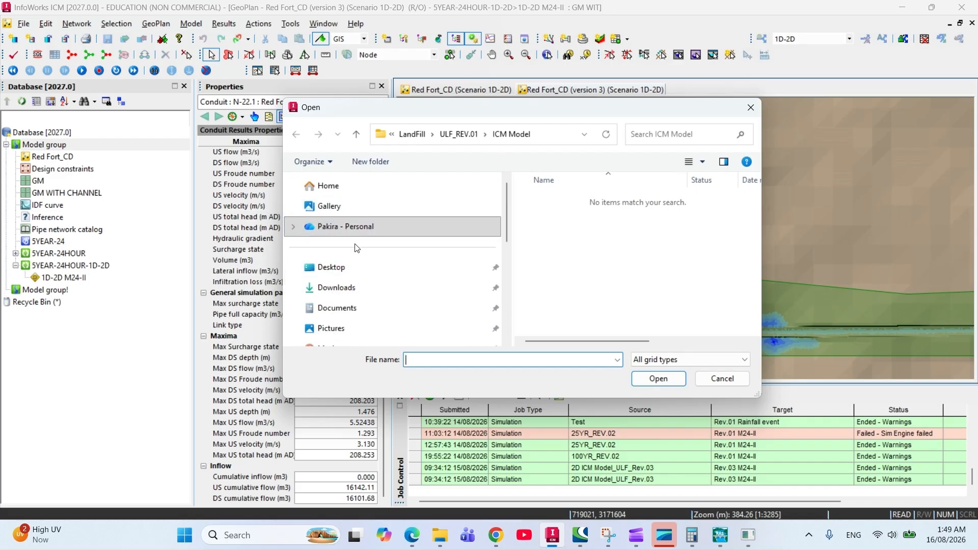
pyautogui.click(348, 225)
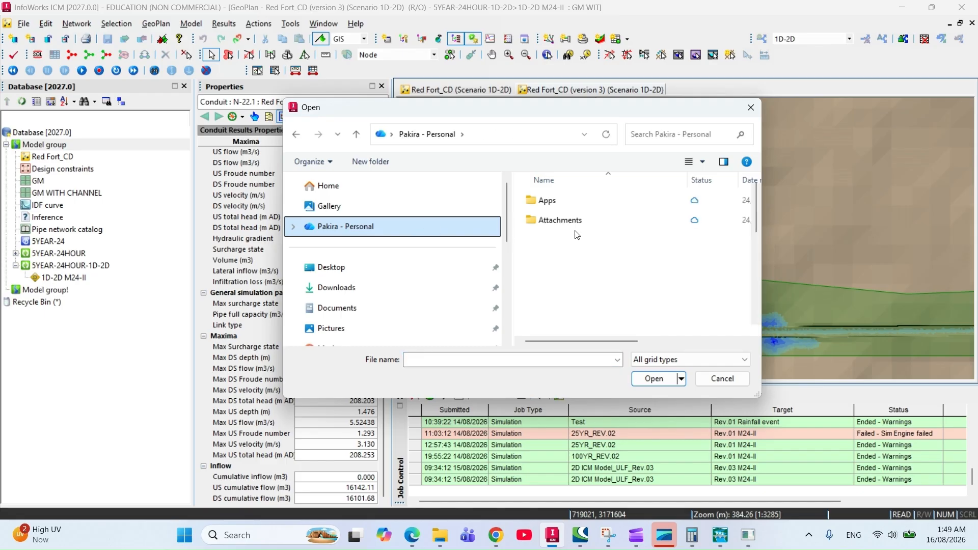
pyautogui.scroll(-2, 588, 280)
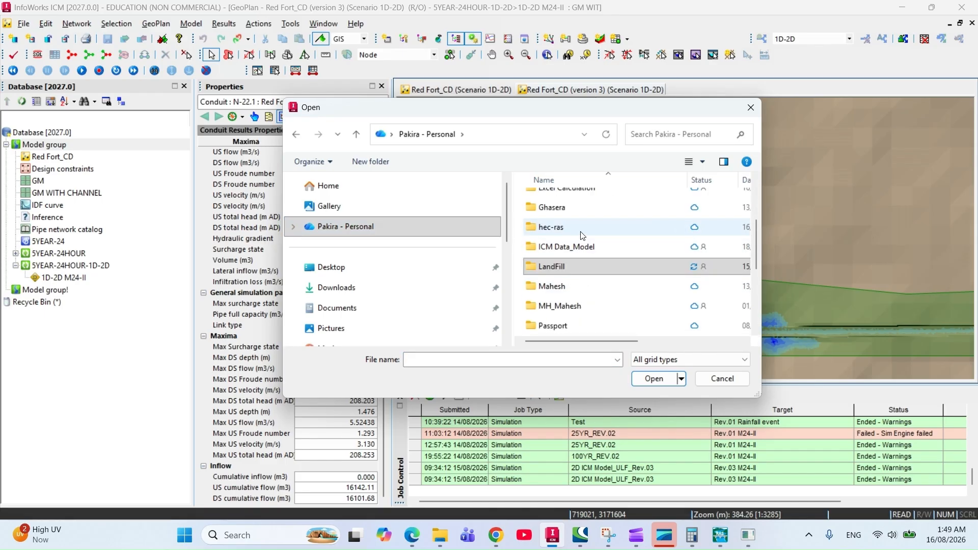
pyautogui.doubleClick(581, 232)
pyautogui.click(571, 280)
pyautogui.doubleClick(571, 280)
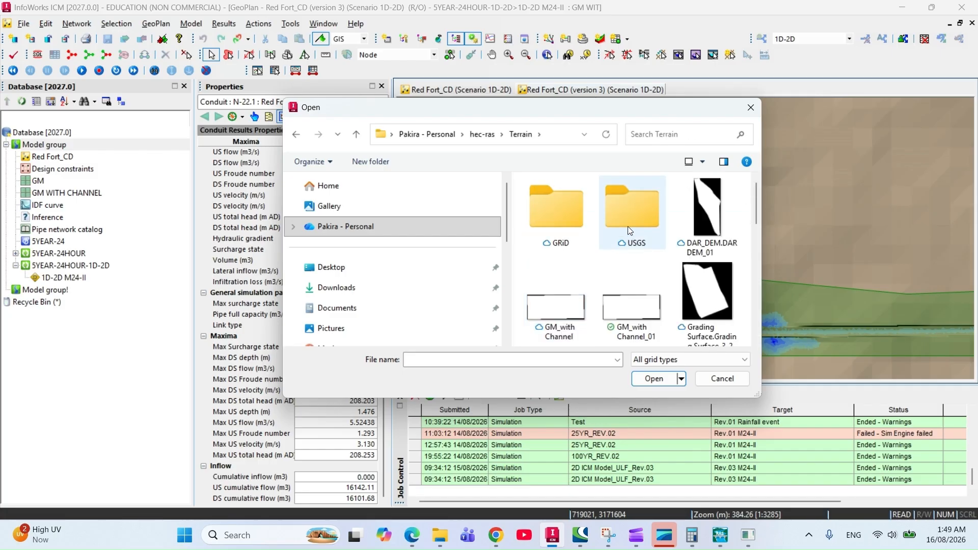
# - Find the RED FOR _POND GM raster by date and import it as a ground model grid named RED_POND_GM
pyautogui.scroll(-5, 687, 280)
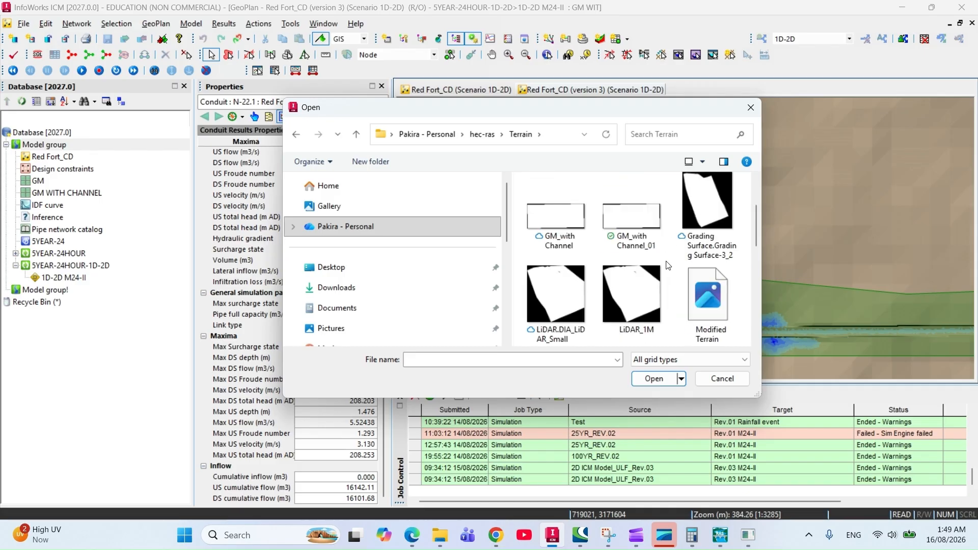
pyautogui.scroll(-6, 688, 307)
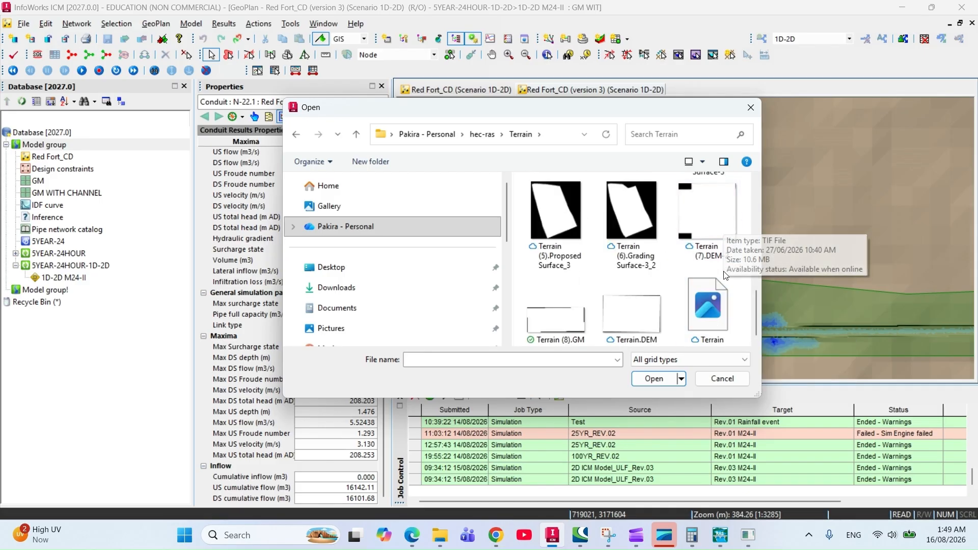
pyautogui.click(703, 160)
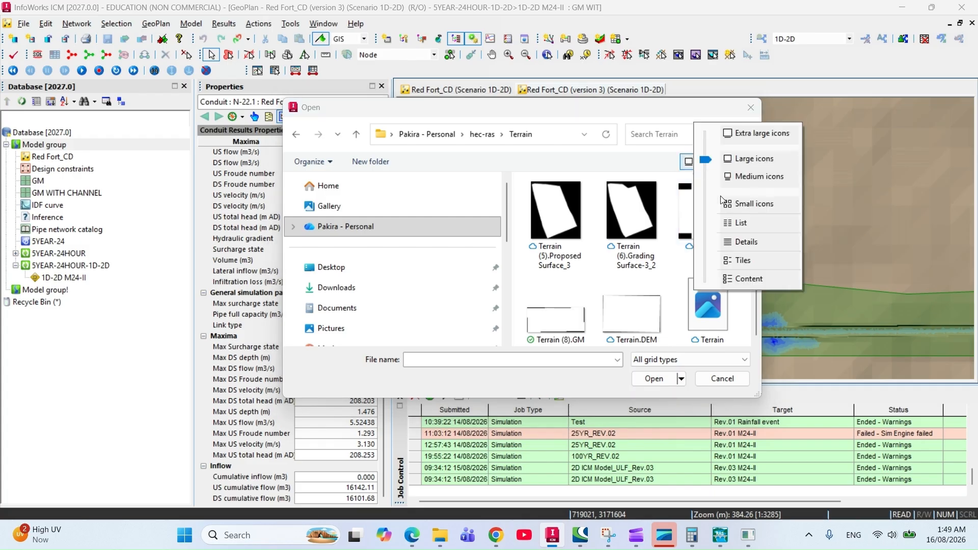
pyautogui.click(746, 243)
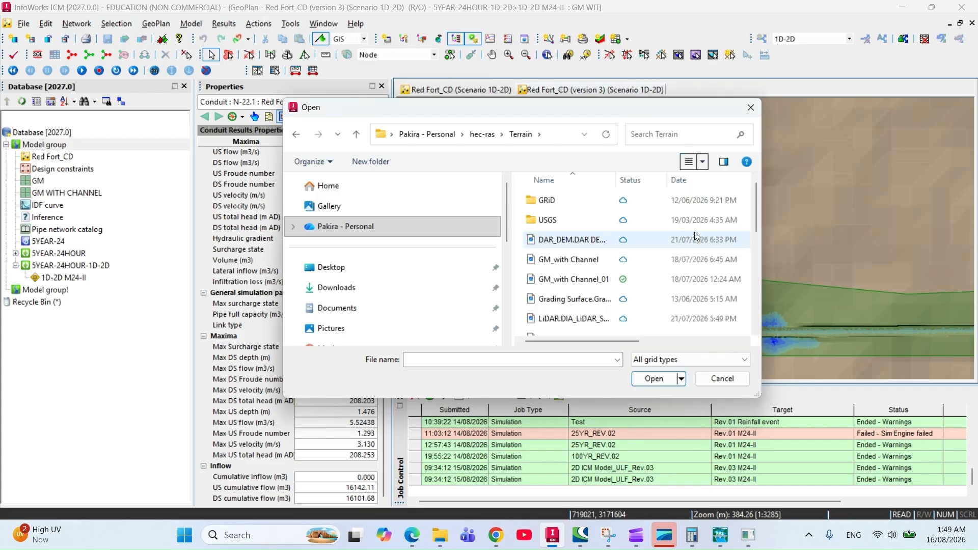
pyautogui.click(680, 180)
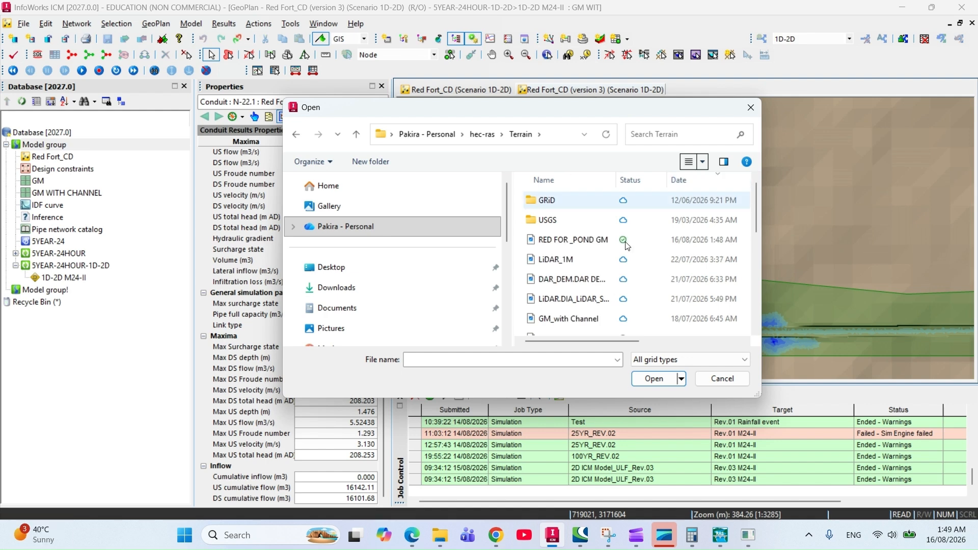
pyautogui.click(600, 241)
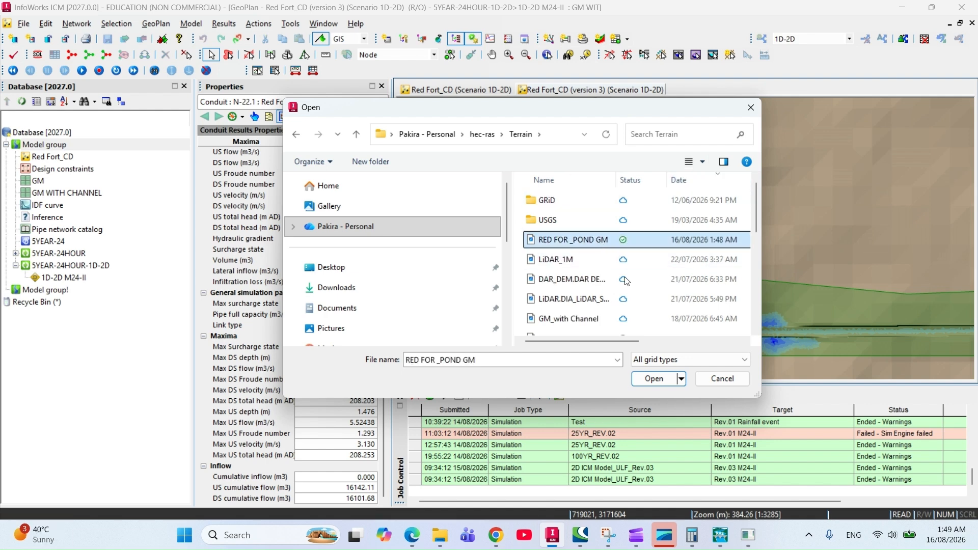
pyautogui.click(654, 378)
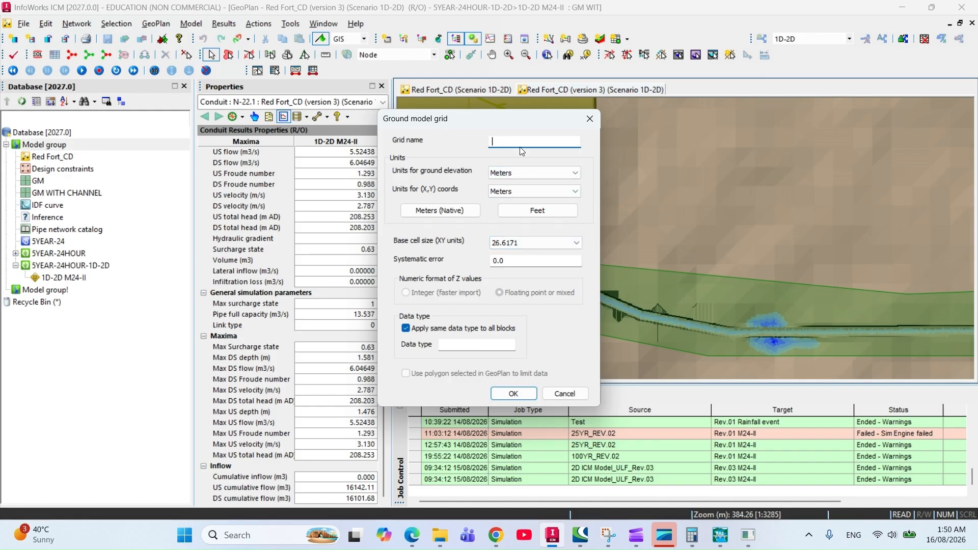
pyautogui.write('RED_GMPO')
pyautogui.click(513, 394)
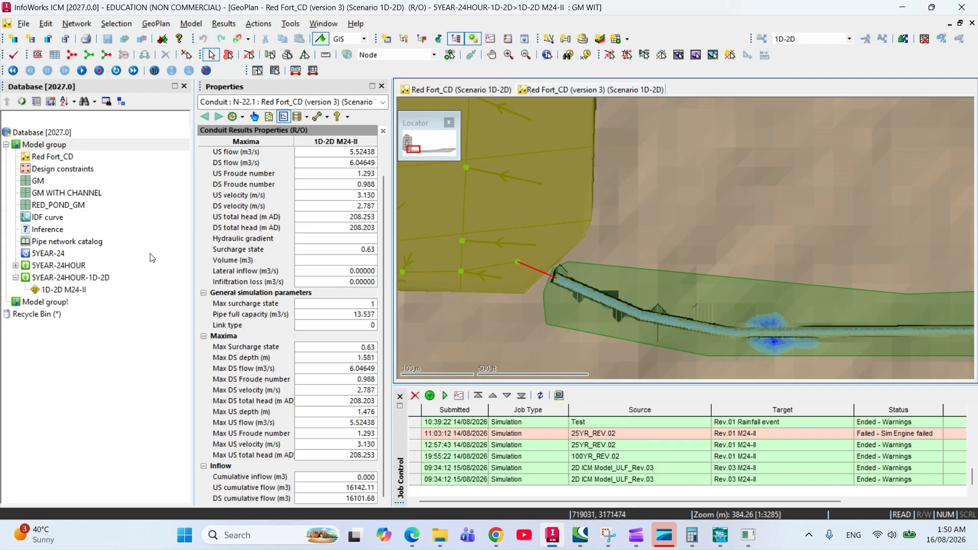
# - In the editable Red Fort_CD network, create a scenario named 1D-2D_With Pond as a copy of the 1D-2D scenario
pyautogui.scroll(-3, 599, 282)
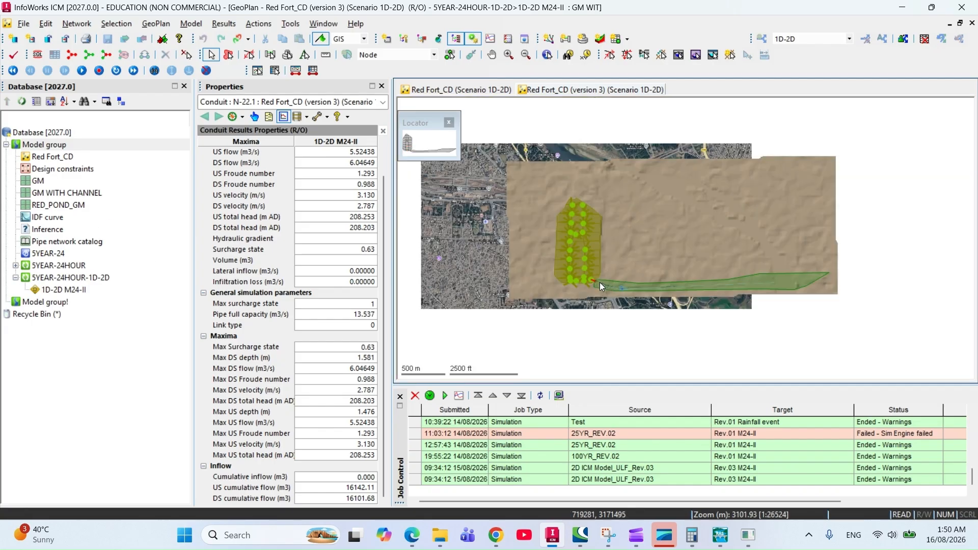
pyautogui.scroll(1, 609, 265)
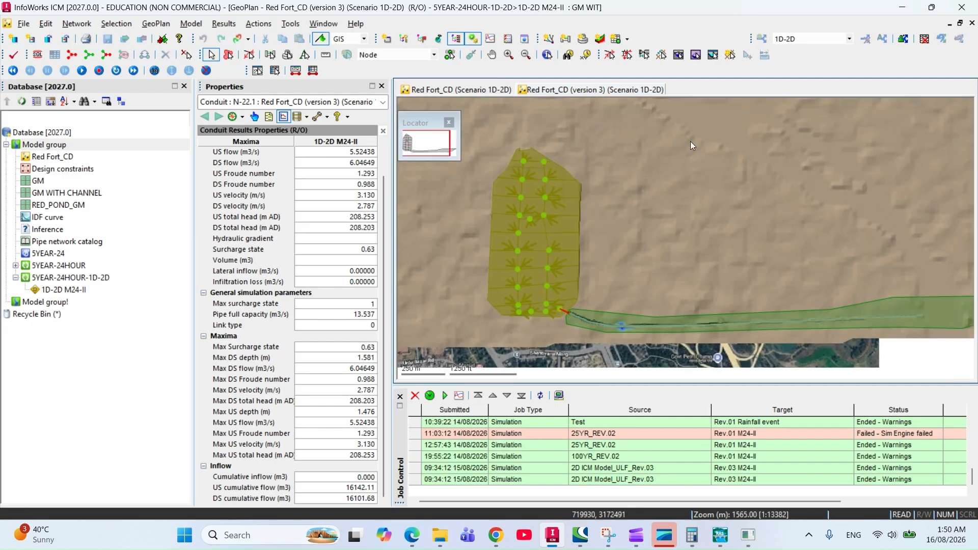
pyautogui.click(475, 89)
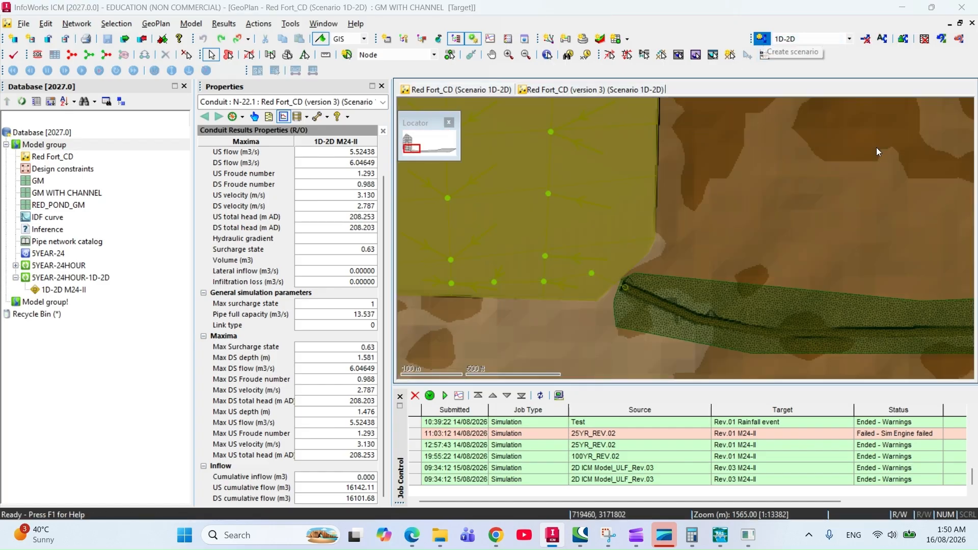
pyautogui.write('1D')
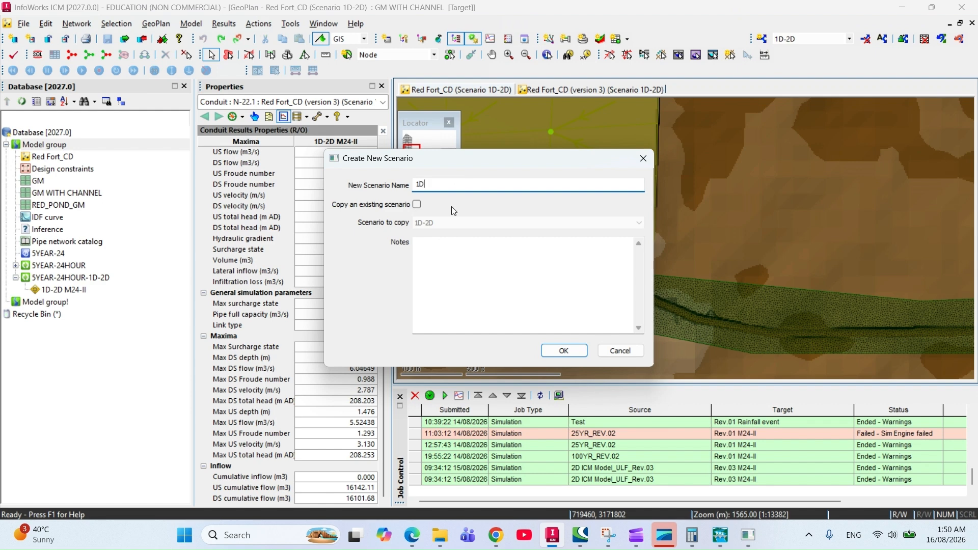
pyautogui.write('-2D_With Pond')
pyautogui.click(416, 205)
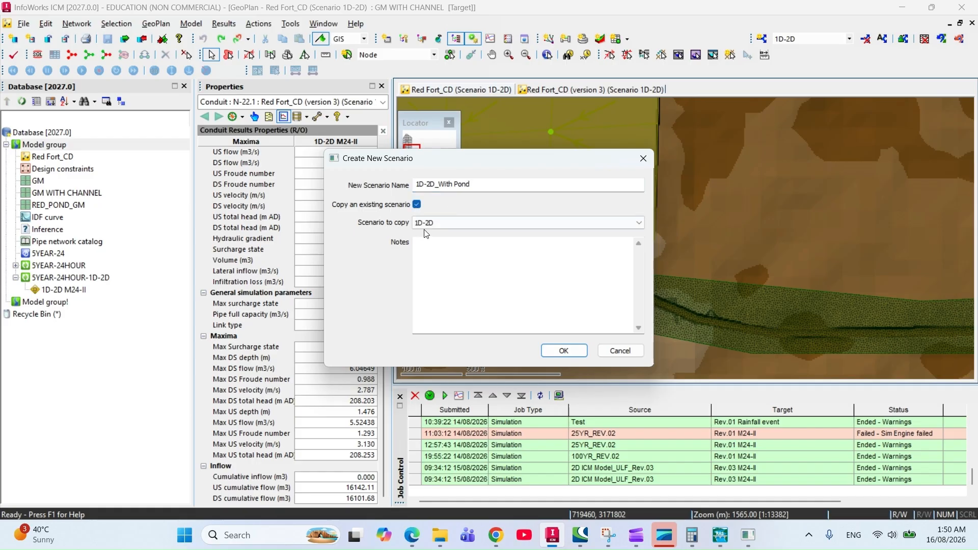
pyautogui.click(563, 350)
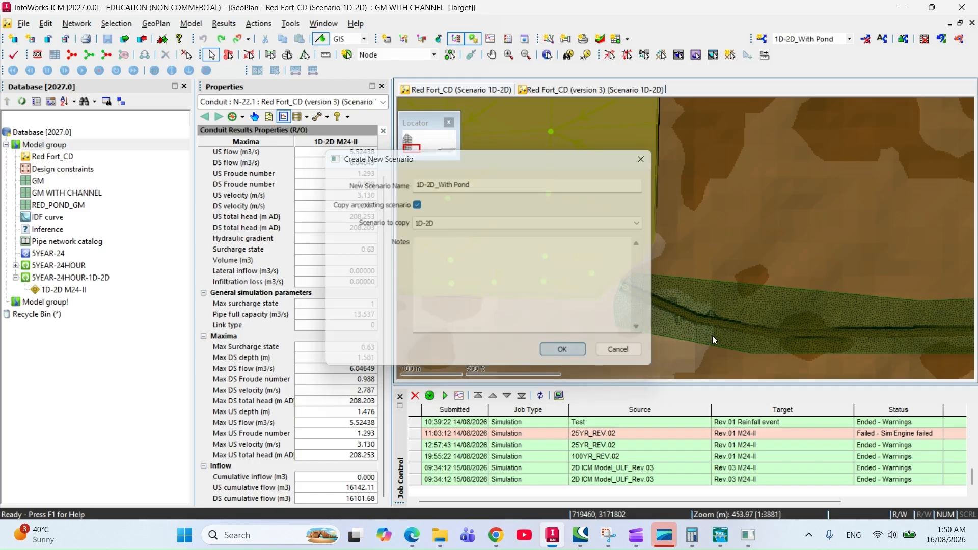
# - Clear the current ground model, load RED_POND_GM into the 1D-2D_With Pond GeoPlan and inspect the terrain around the 2D zone
pyautogui.moveTo(777, 258); pyautogui.dragTo(811, 249)
pyautogui.click(71, 24)
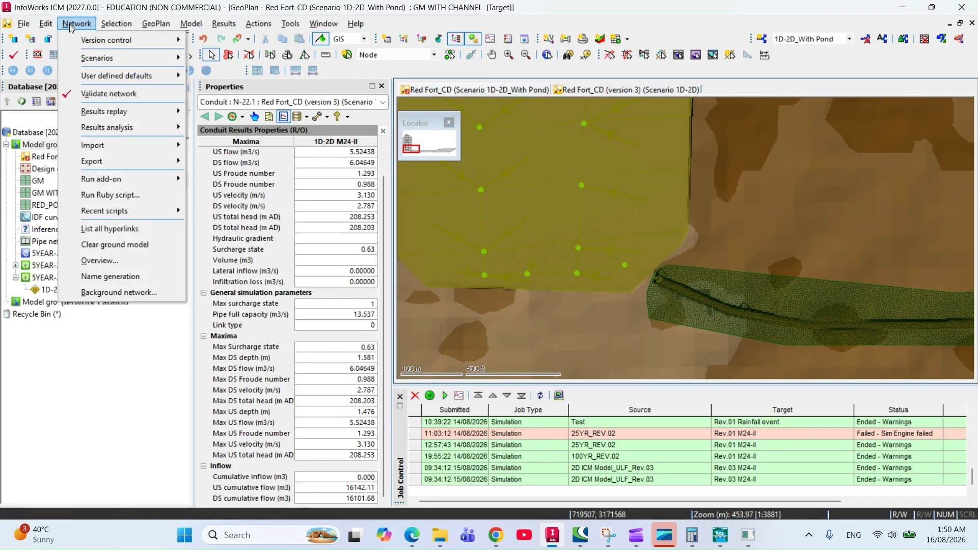
pyautogui.click(148, 243)
pyautogui.moveTo(45, 206); pyautogui.dragTo(558, 254)
pyautogui.scroll(5, 689, 283)
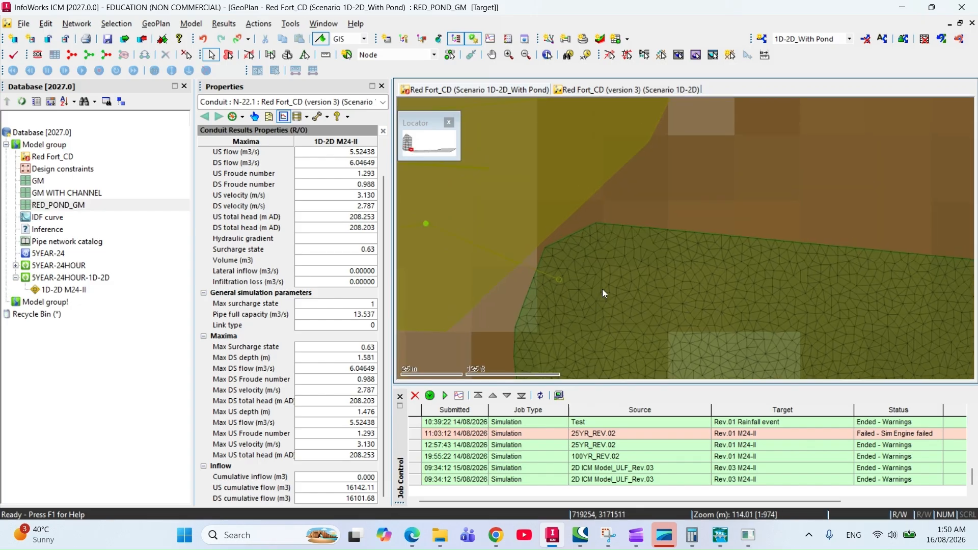
pyautogui.scroll(-5, 603, 288)
pyautogui.moveTo(609, 299); pyautogui.dragTo(612, 201)
pyautogui.moveTo(616, 258); pyautogui.dragTo(634, 297)
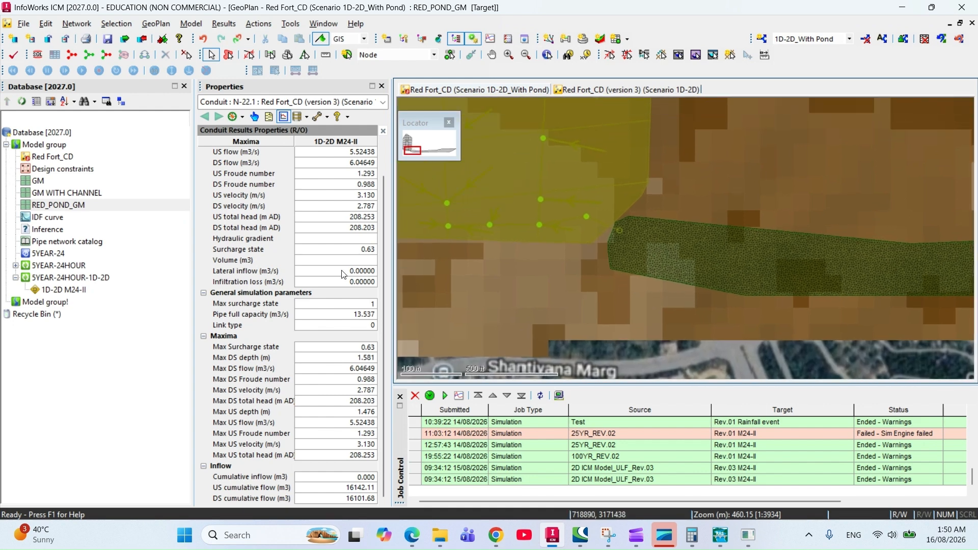
pyautogui.moveTo(721, 223); pyautogui.dragTo(613, 263)
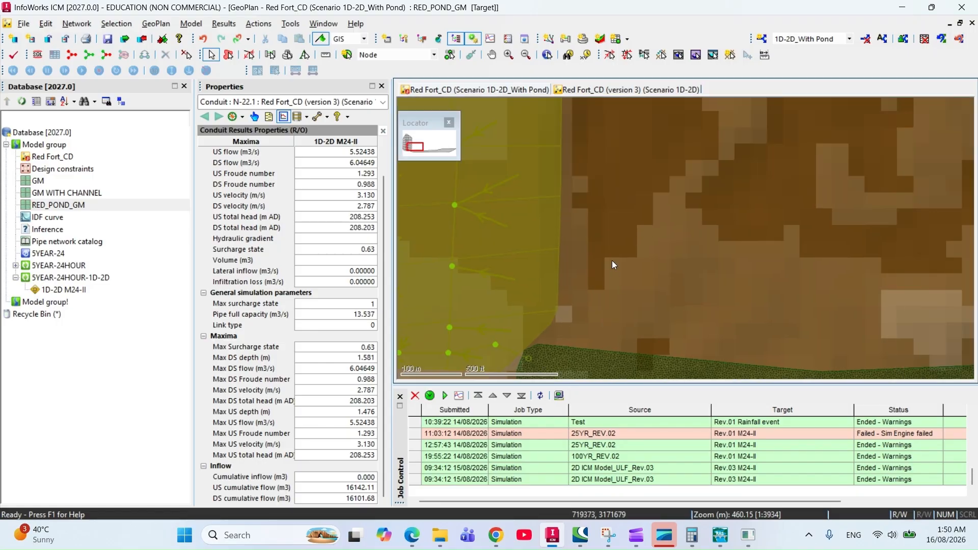
pyautogui.scroll(-2, 606, 255)
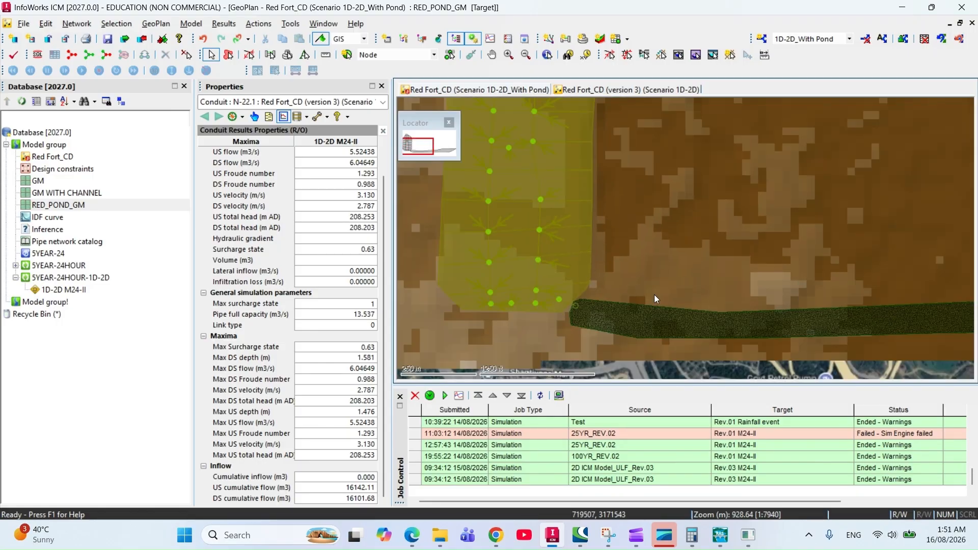
pyautogui.scroll(2, 615, 306)
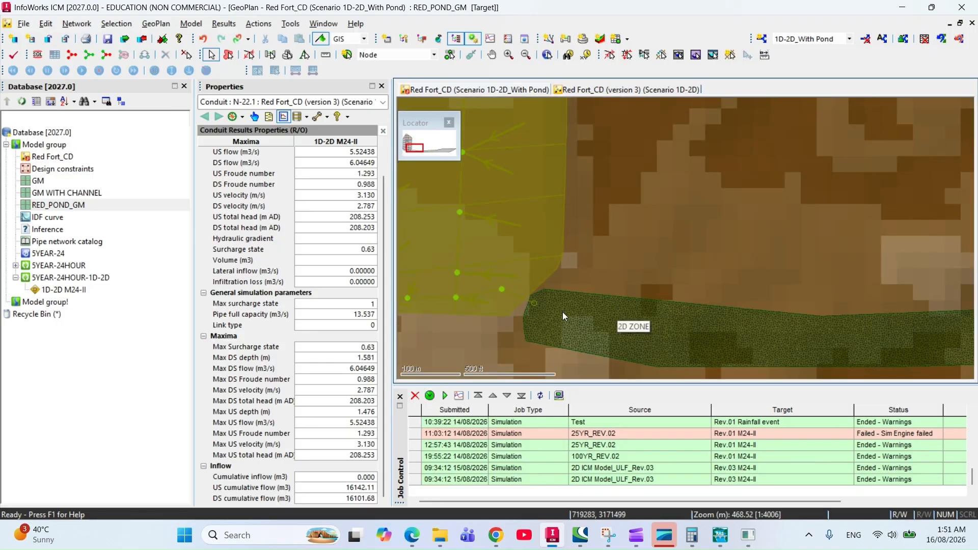
# - Delete the existing 2D zone polygon along the channel from the 1D-2D_With Pond scenario
pyautogui.click(567, 310)
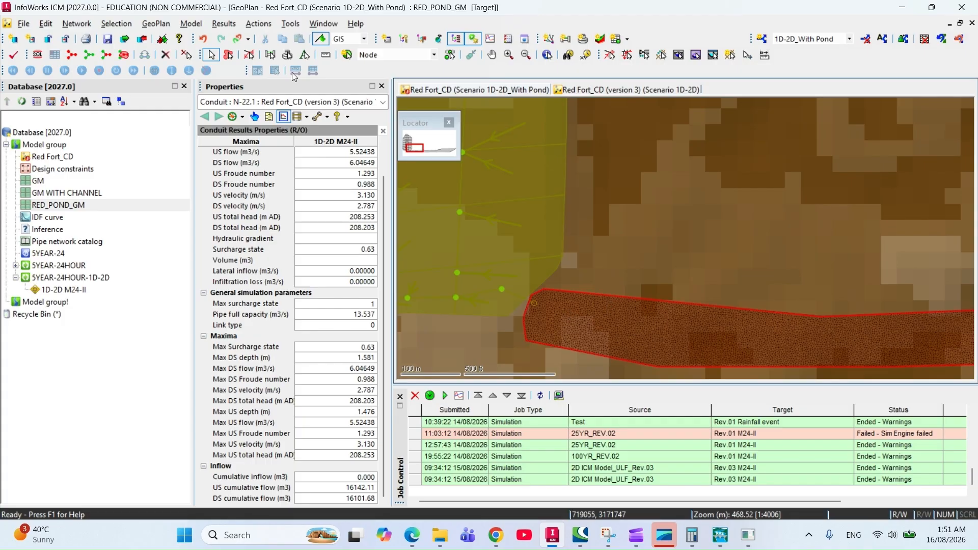
pyautogui.click(165, 55)
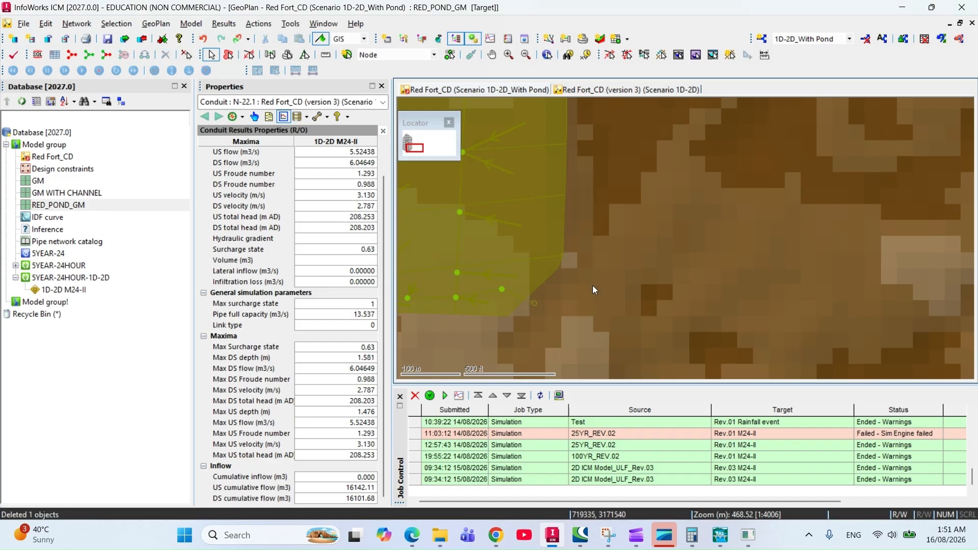
pyautogui.scroll(1, 542, 316)
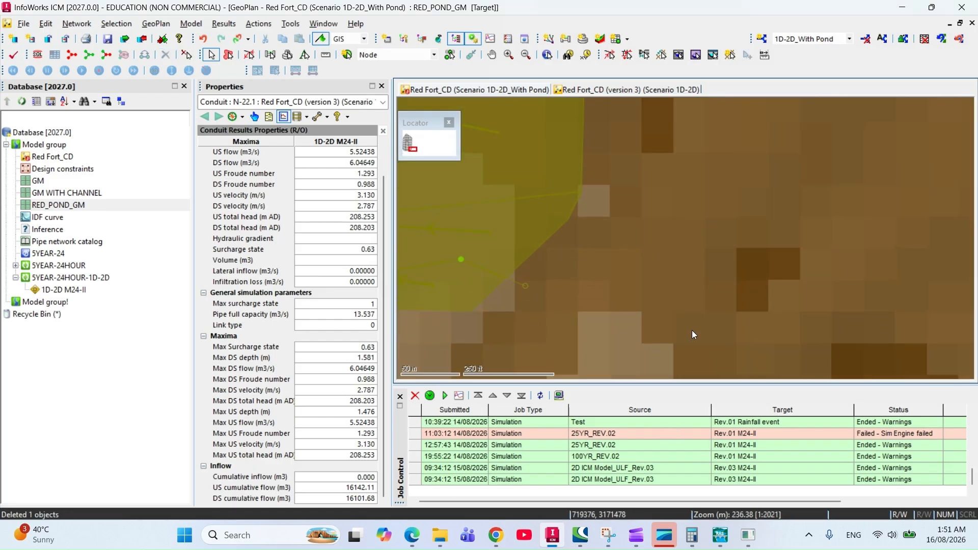
# - Switch to RAS Mapper and start a raster export of the Terrain (8) layer
pyautogui.moveTo(748, 535)
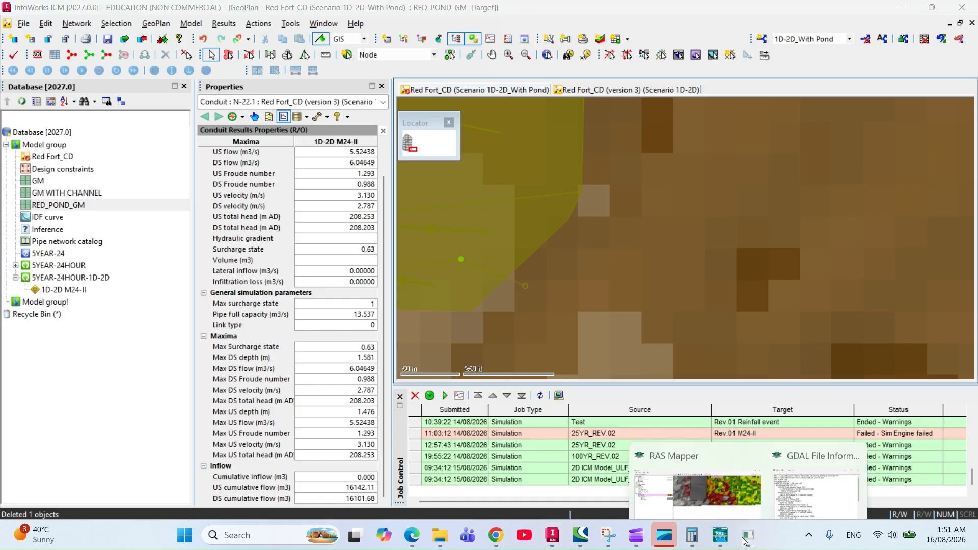
pyautogui.click(756, 472)
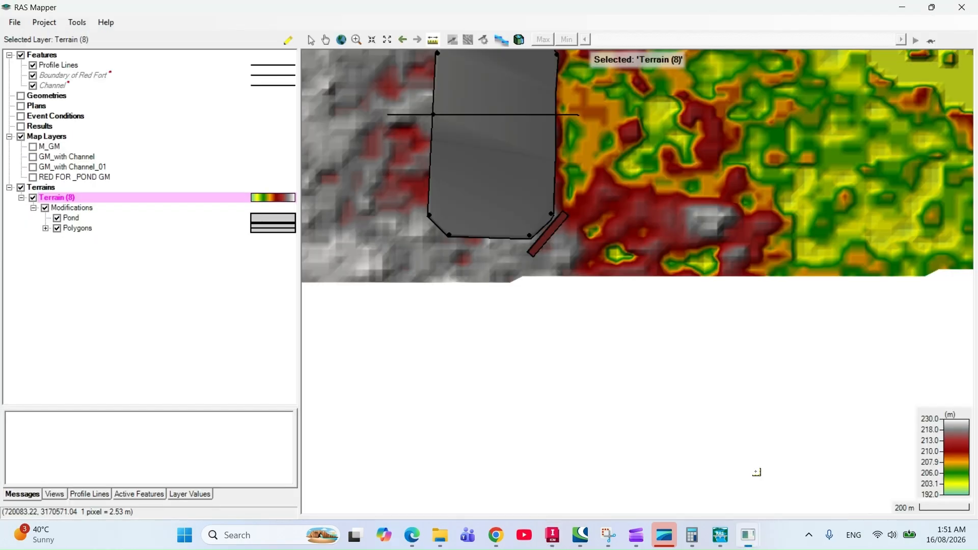
pyautogui.rightClick(73, 196)
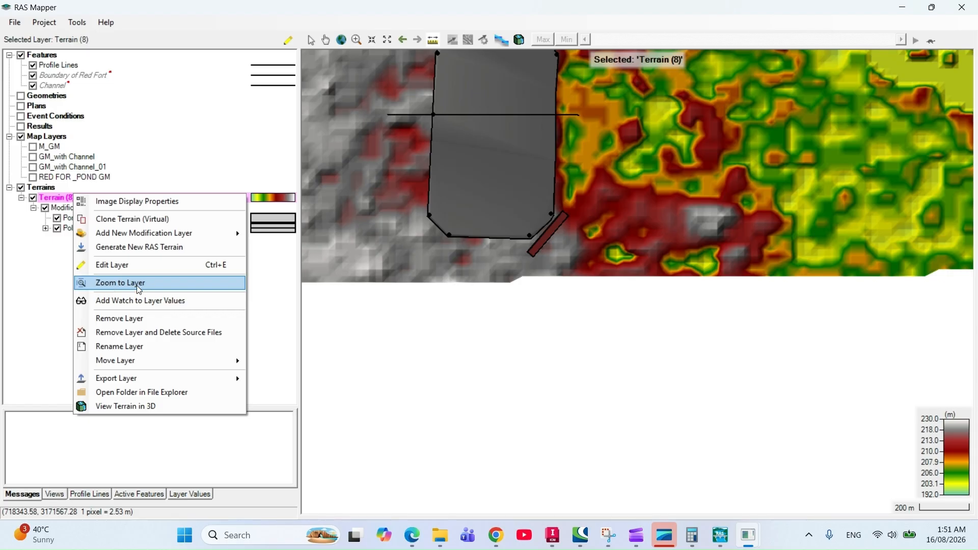
pyautogui.moveTo(212, 378)
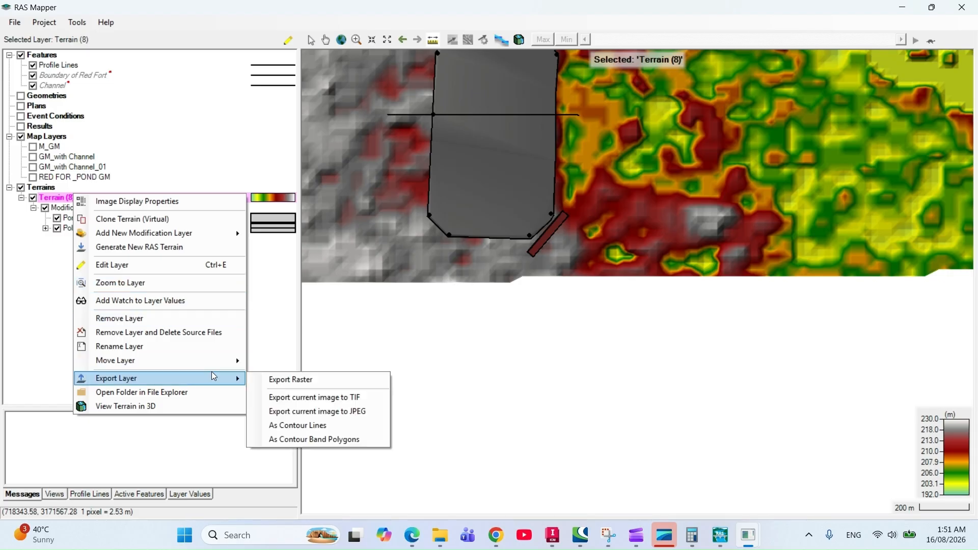
pyautogui.click(273, 380)
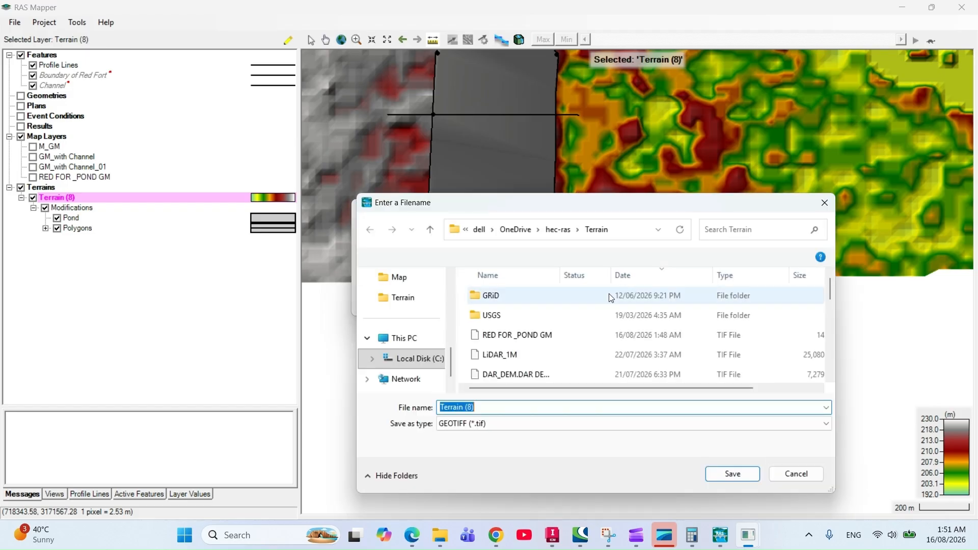
# - Export the raster as a GeoTIFF named RED FOR _POND GM_01 in the Terrain folder and hide the resulting map layer
pyautogui.scroll(-1, 585, 326)
pyautogui.click(544, 295)
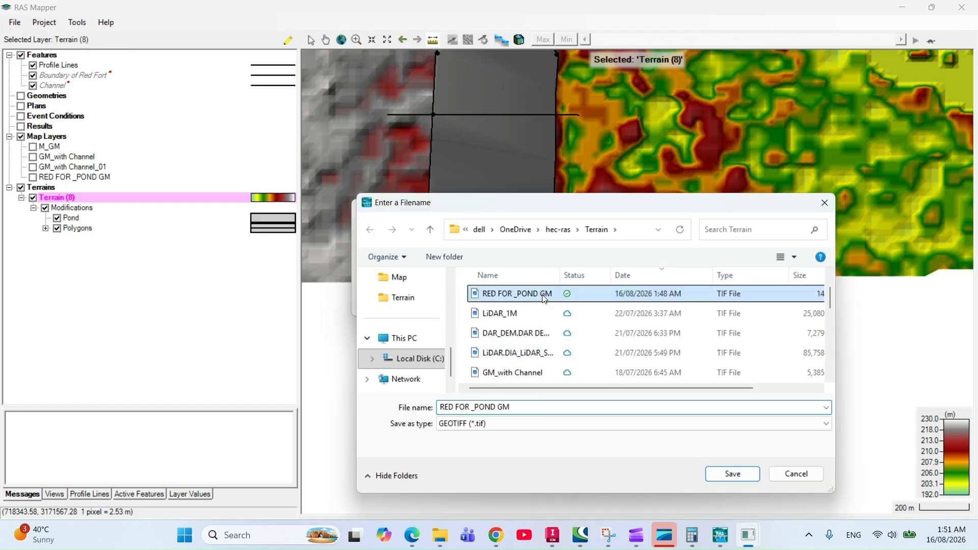
pyautogui.click(528, 407)
pyautogui.click(536, 406)
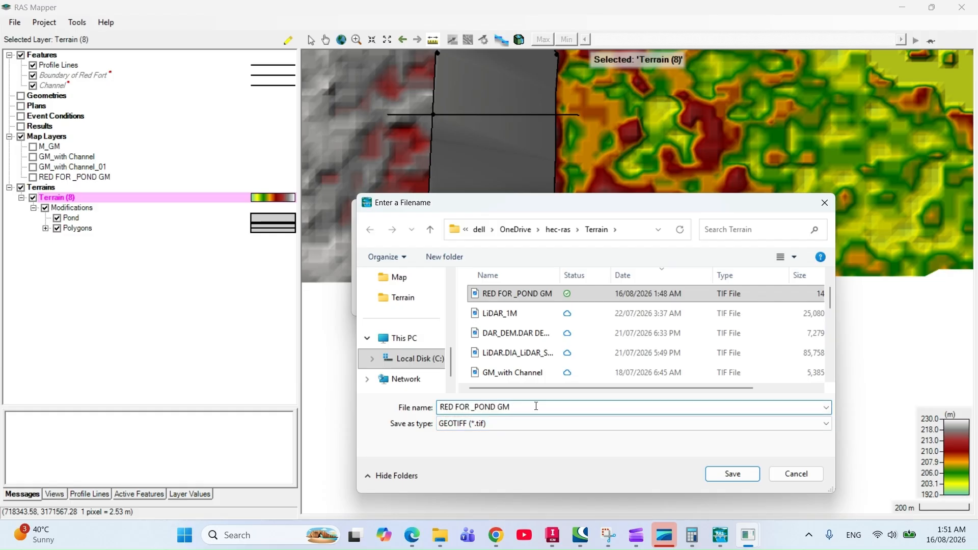
pyautogui.write('_01')
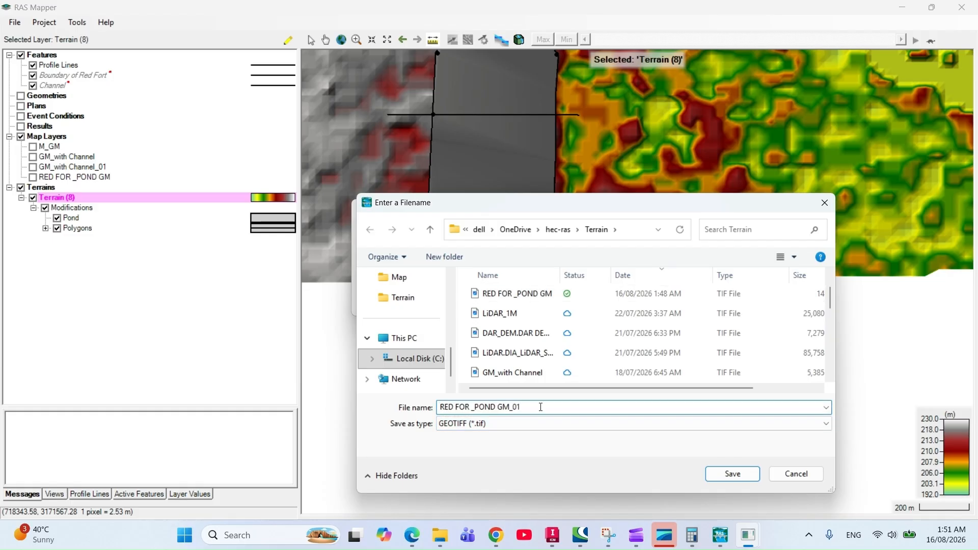
pyautogui.click(732, 473)
pyautogui.click(545, 300)
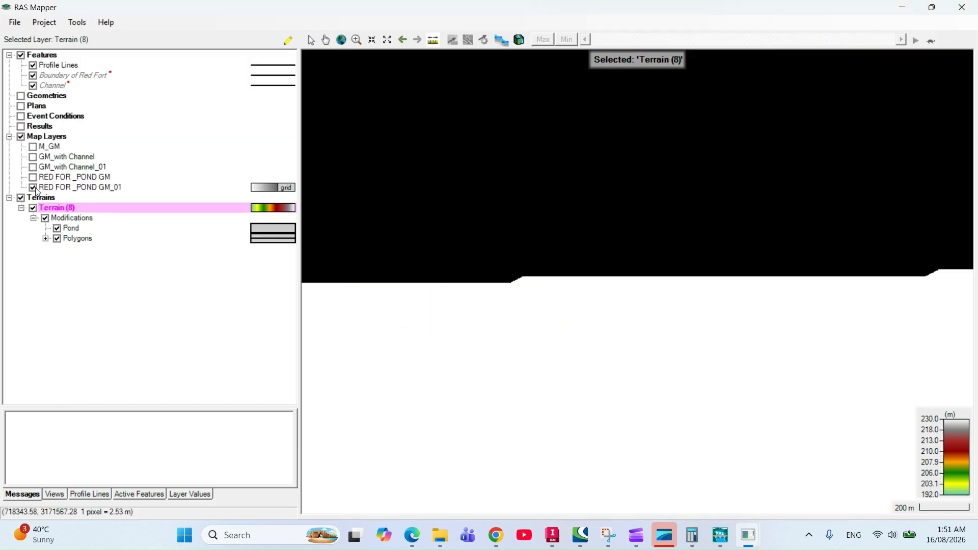
pyautogui.click(35, 189)
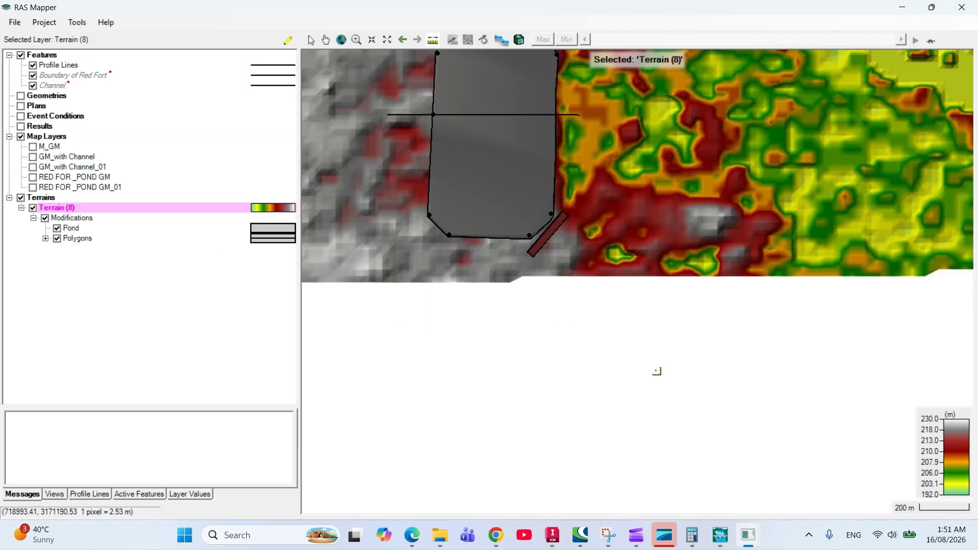
# - Switch back to InfoWorks ICM, clear the ground model from the network and delete the RED_POND_GM grid from the database
pyautogui.click(551, 533)
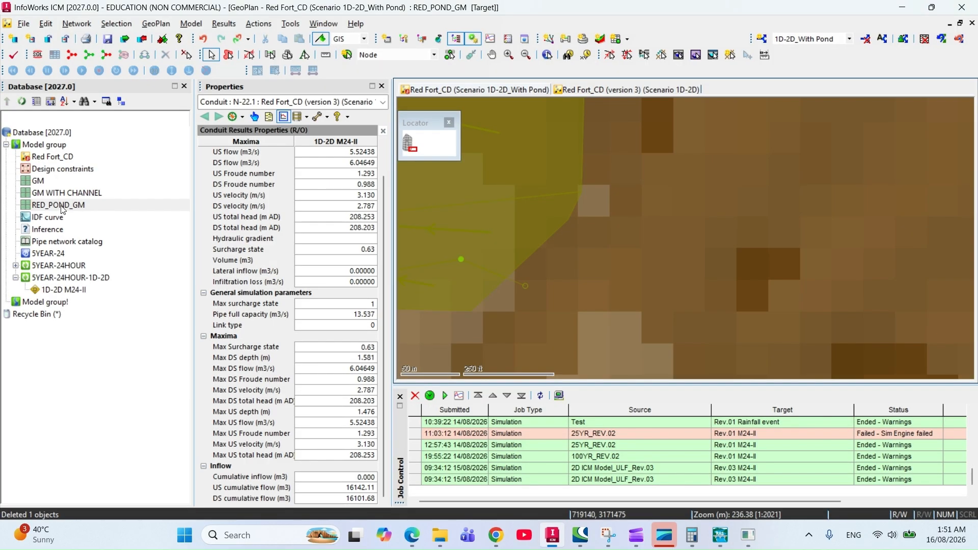
pyautogui.click(70, 24)
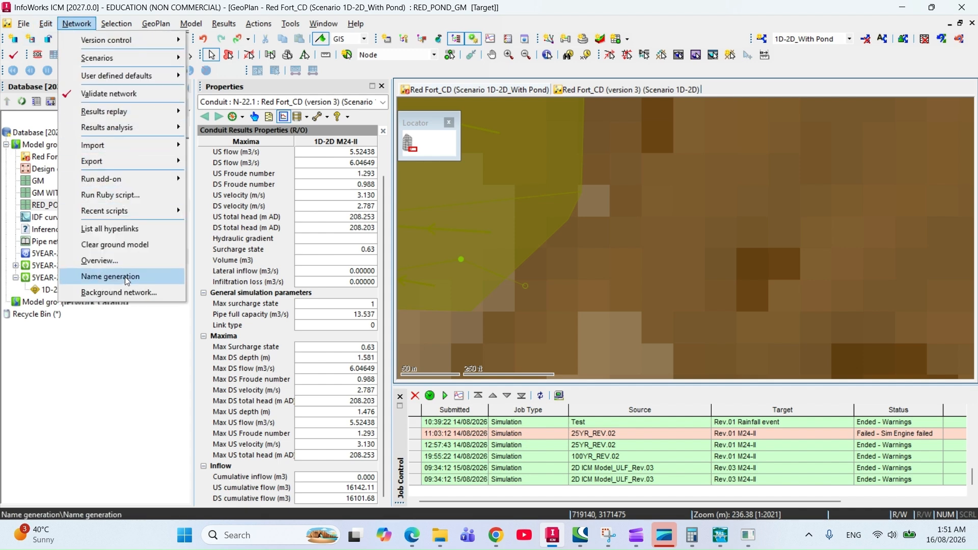
pyautogui.click(124, 246)
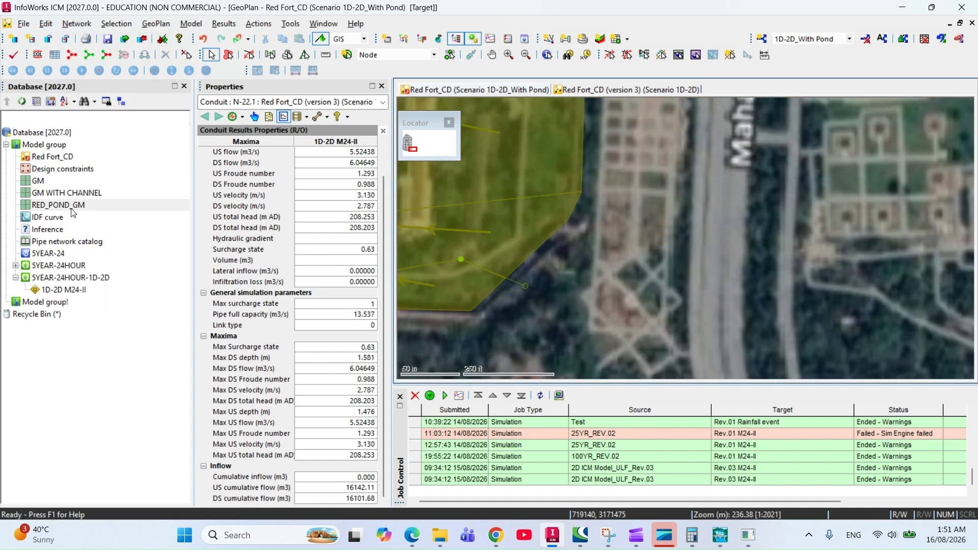
pyautogui.rightClick(71, 204)
pyautogui.click(113, 283)
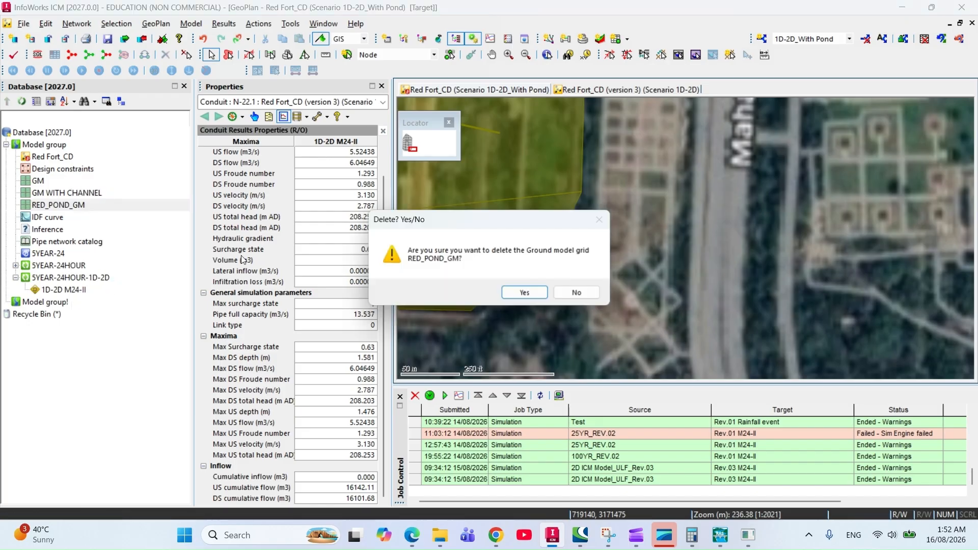
pyautogui.click(528, 293)
# - Start an InfoWorks ground model grid import into the first model group using the RED FOR _POND GM_01 raster
pyautogui.click(61, 146)
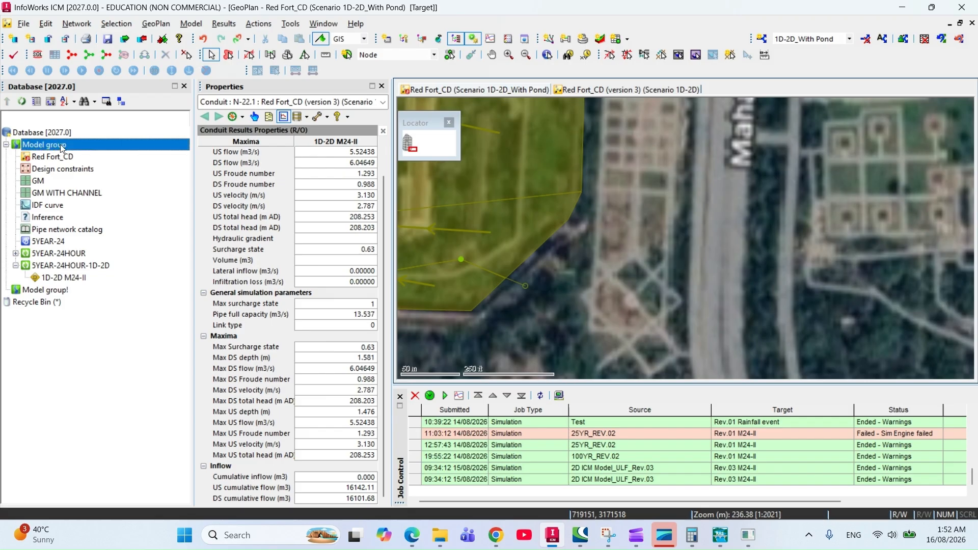
pyautogui.rightClick(62, 147)
pyautogui.moveTo(164, 215)
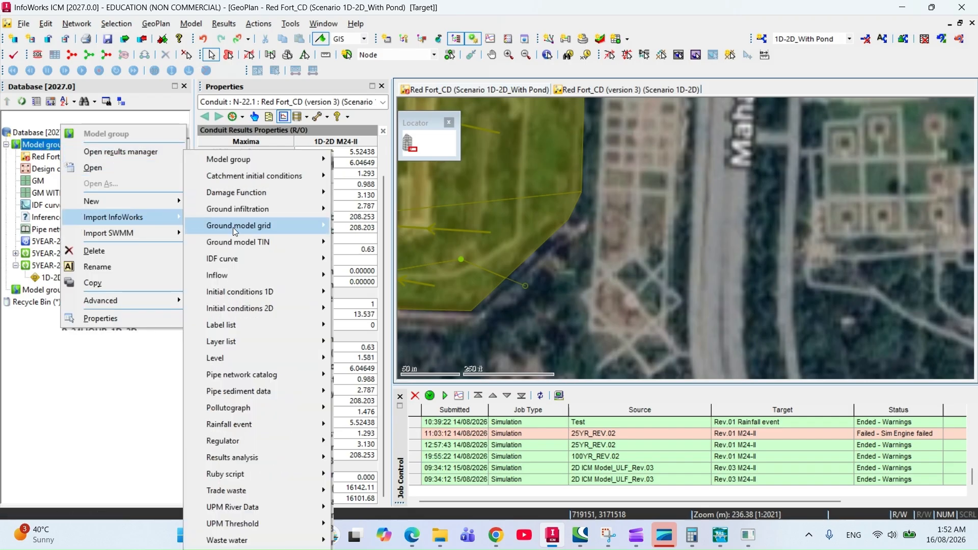
pyautogui.moveTo(233, 228)
pyautogui.click(402, 226)
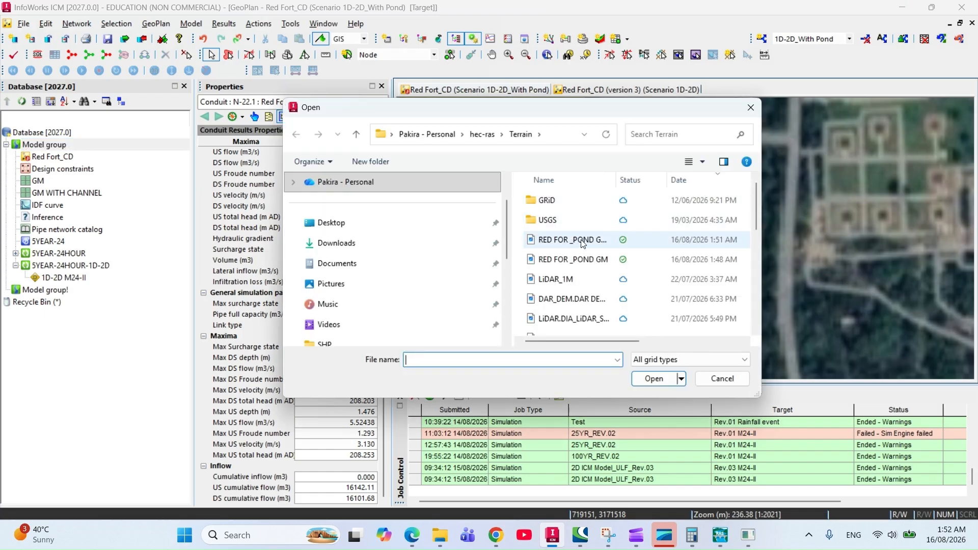
pyautogui.moveTo(647, 179); pyautogui.dragTo(681, 178)
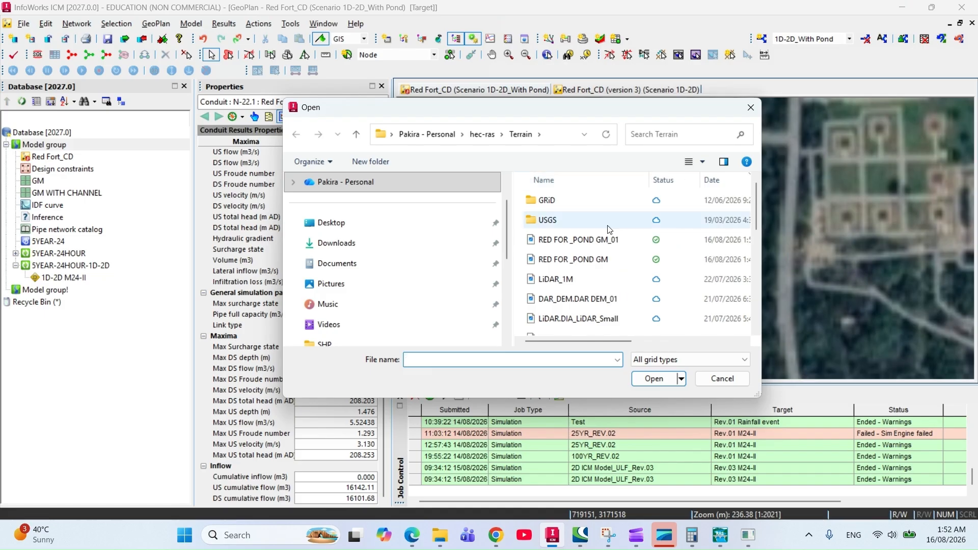
pyautogui.click(642, 239)
pyautogui.click(653, 379)
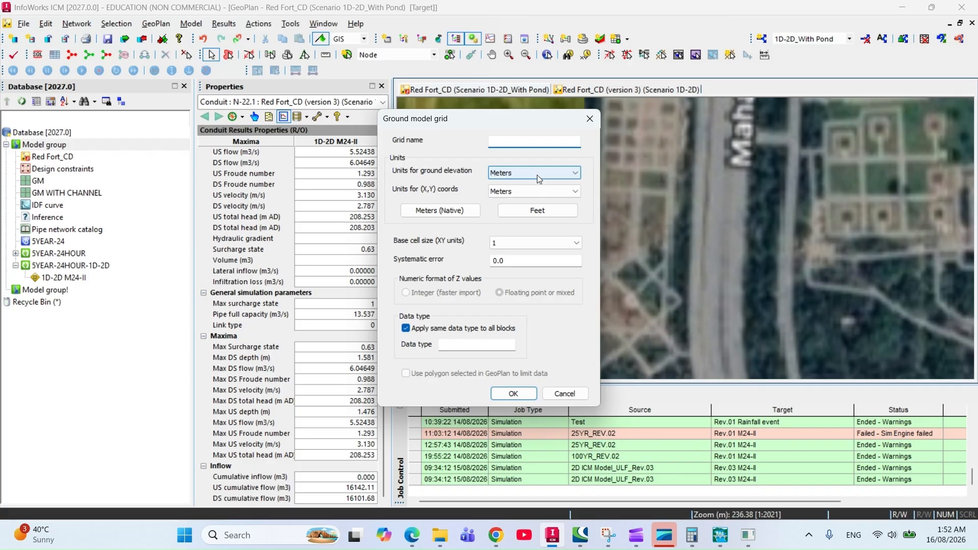
# - Name the ground model grid GM-03 and run the import
pyautogui.write('re')
pyautogui.write('M-0')
pyautogui.write('3')
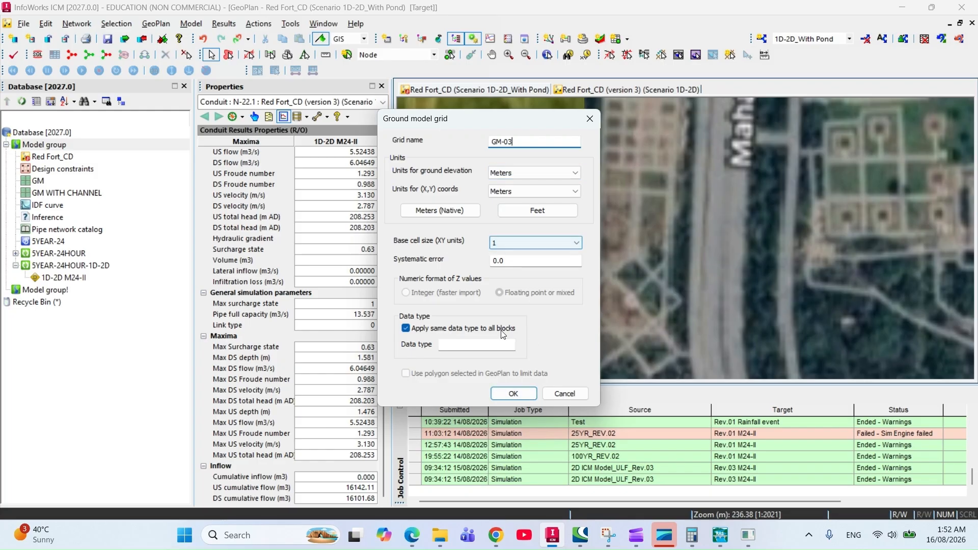
pyautogui.click(513, 394)
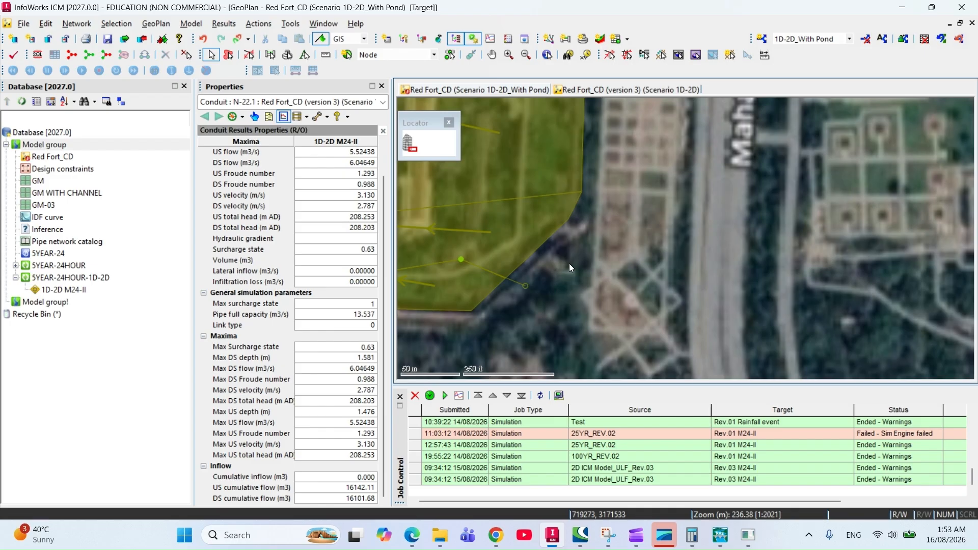
# - Load the GM-03 ground model grid into the 1D-2D_With Pond GeoPlan and inspect the pond terrain
pyautogui.moveTo(26, 207); pyautogui.dragTo(486, 253)
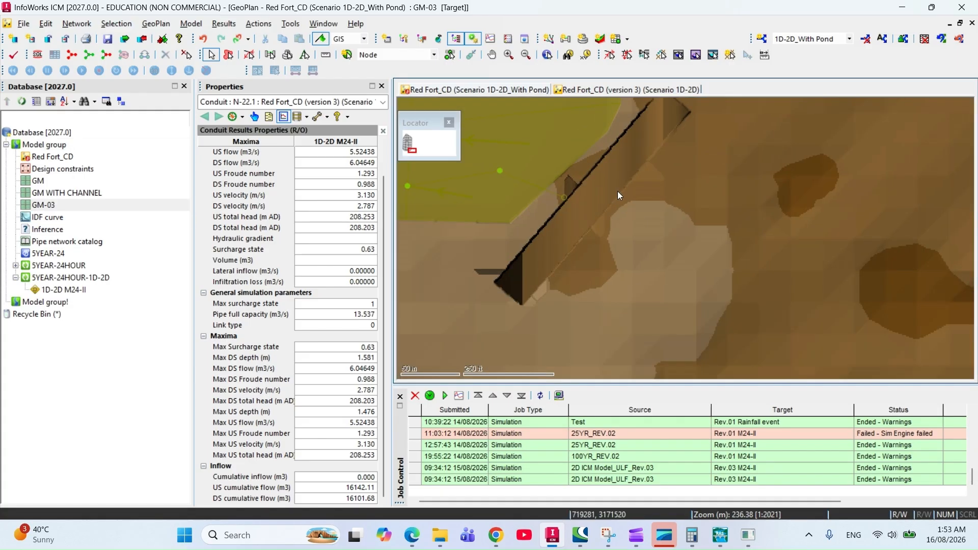
pyautogui.scroll(1, 566, 247)
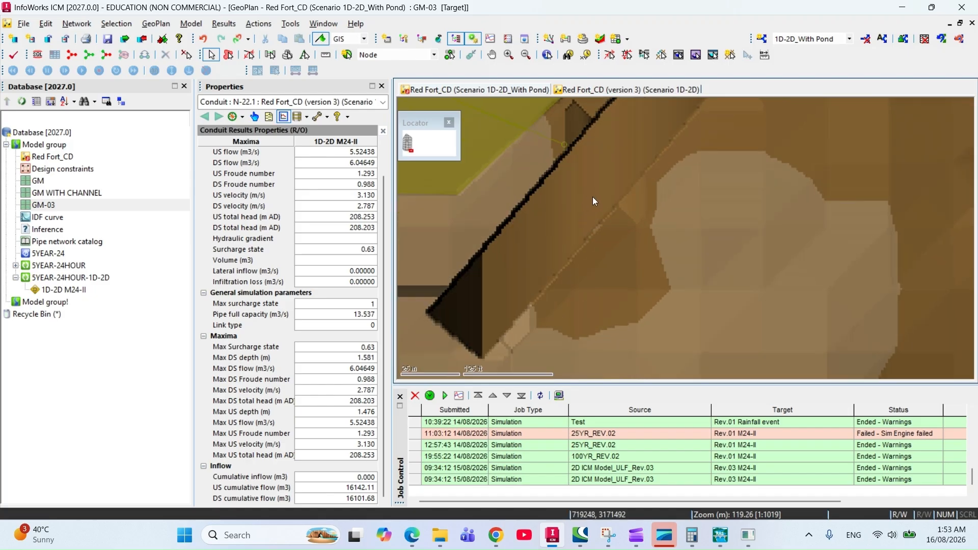
pyautogui.scroll(-1, 593, 198)
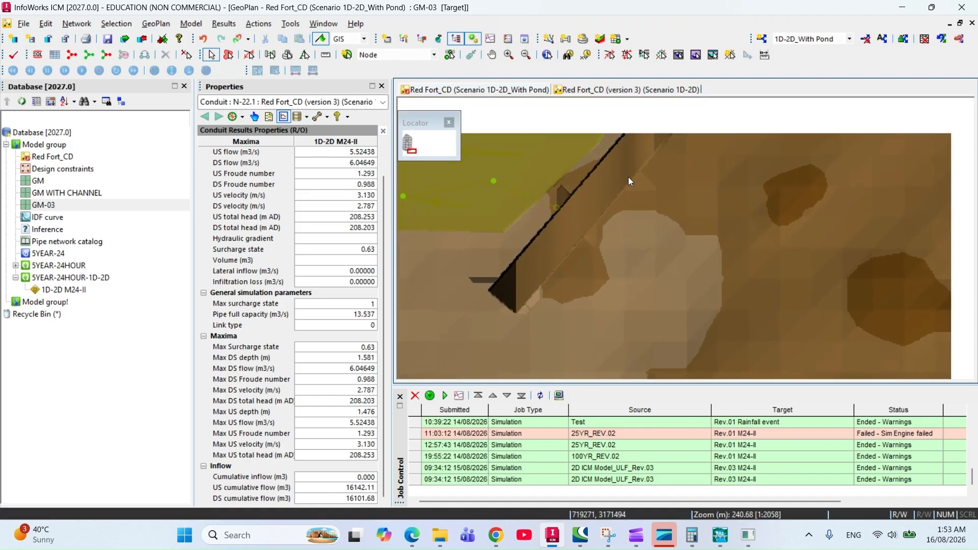
# - Draw a section line about 238 m long lengthwise through the pond and view its ground profile
pyautogui.click(713, 57)
pyautogui.moveTo(494, 309); pyautogui.dragTo(640, 158)
pyautogui.moveTo(669, 121); pyautogui.dragTo(633, 170)
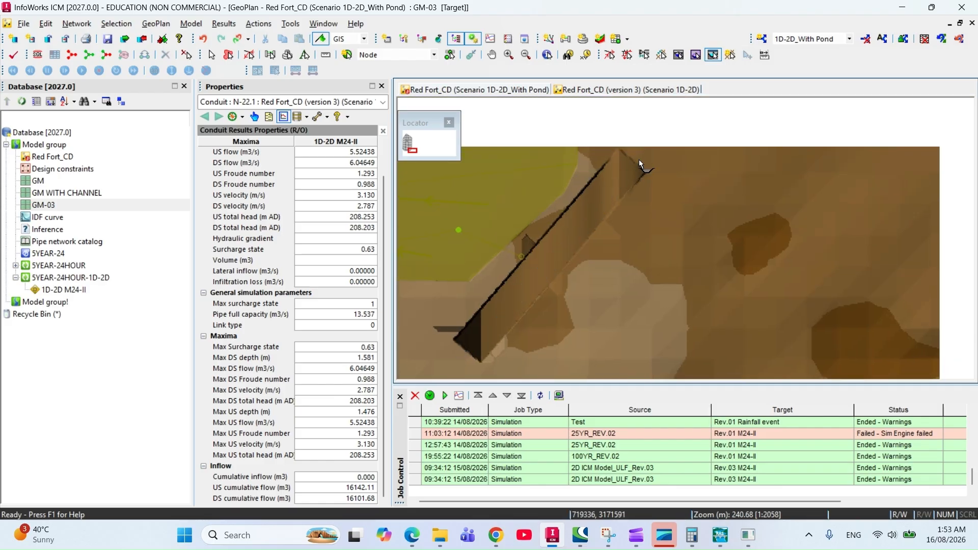
pyautogui.doubleClick(646, 151)
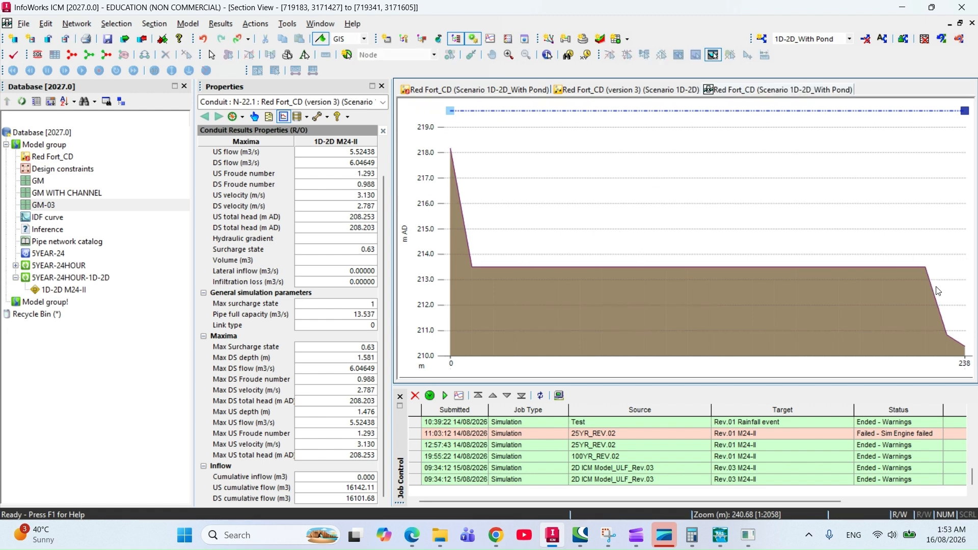
# - Draw a section line about 54 m long across the pond's width and view its ground profile
pyautogui.rightClick(784, 93)
pyautogui.click(796, 98)
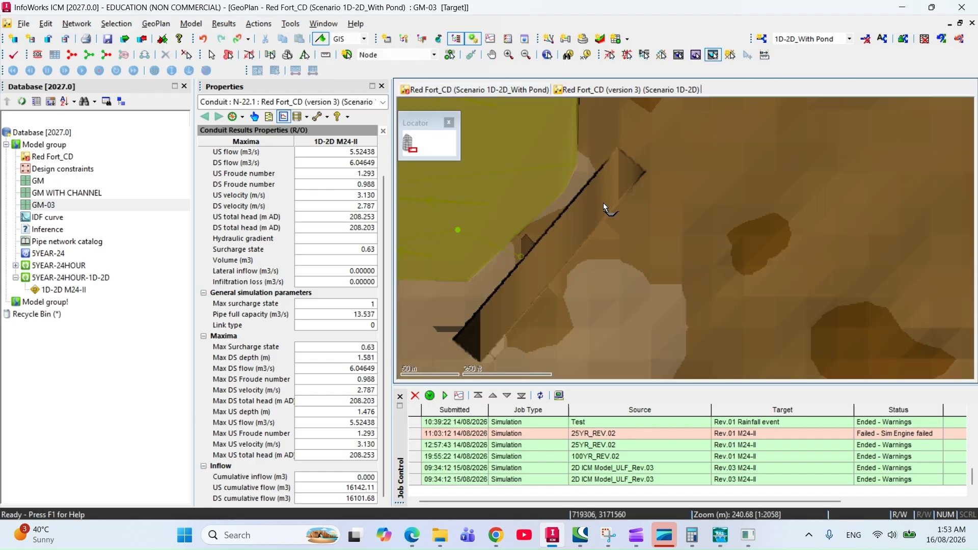
pyautogui.scroll(1, 573, 243)
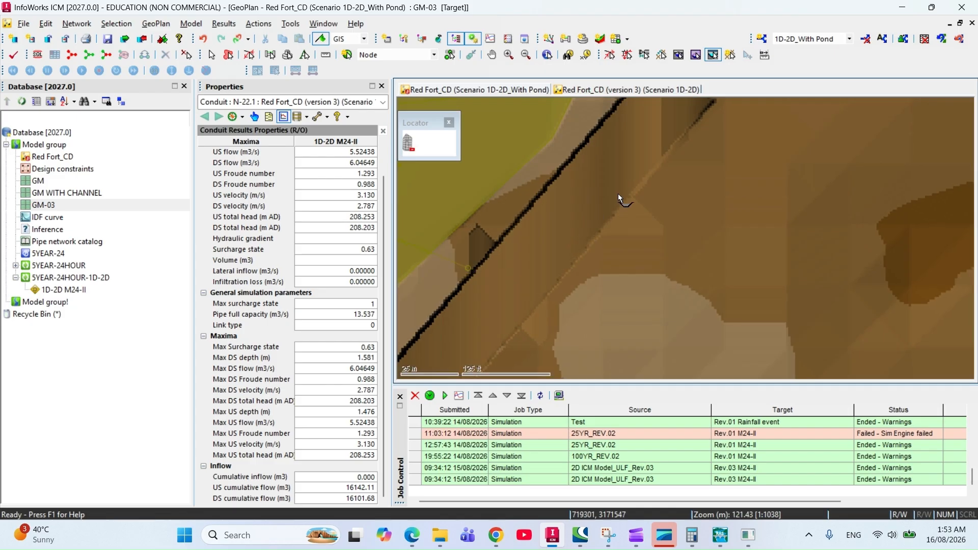
pyautogui.moveTo(598, 271); pyautogui.dragTo(640, 187)
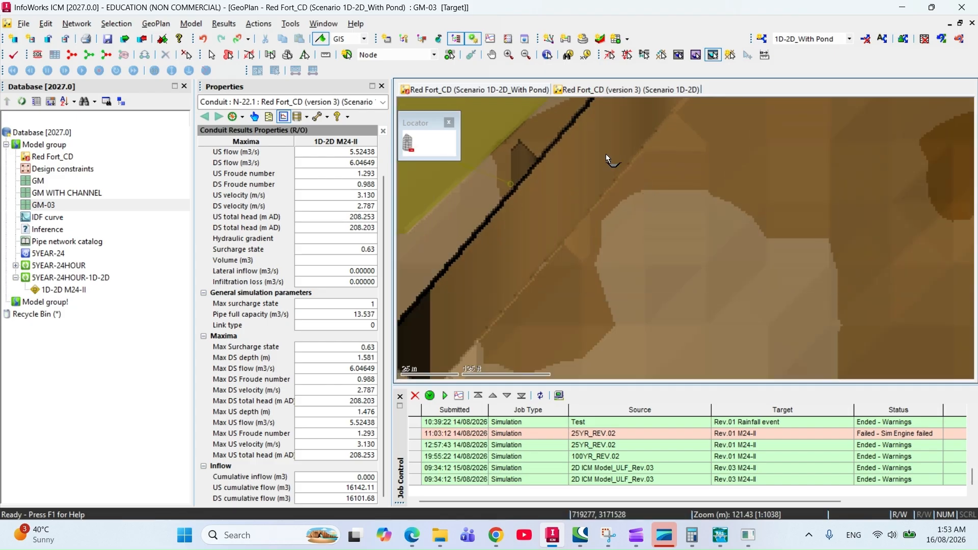
pyautogui.moveTo(558, 179); pyautogui.dragTo(581, 164)
pyautogui.moveTo(590, 230); pyautogui.dragTo(613, 169)
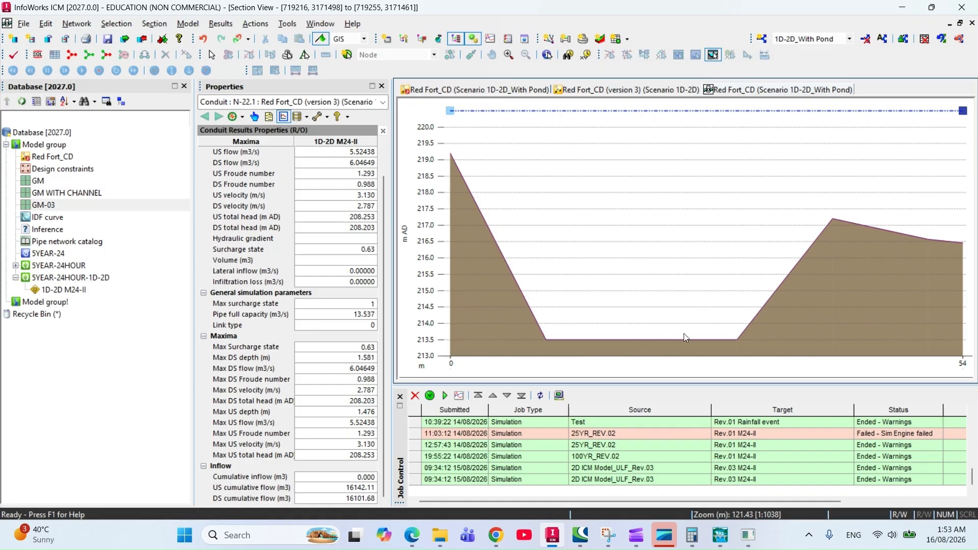
pyautogui.rightClick(765, 89)
pyautogui.click(776, 98)
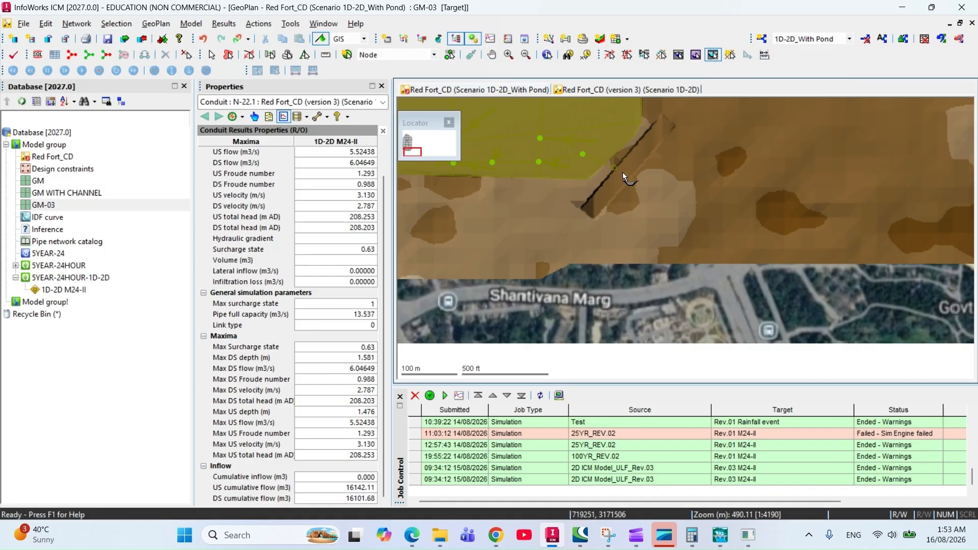
# - Draw a section line about 49 m long from beside outfall N-23 across the pond and view its ground profile
pyautogui.scroll(3, 619, 170)
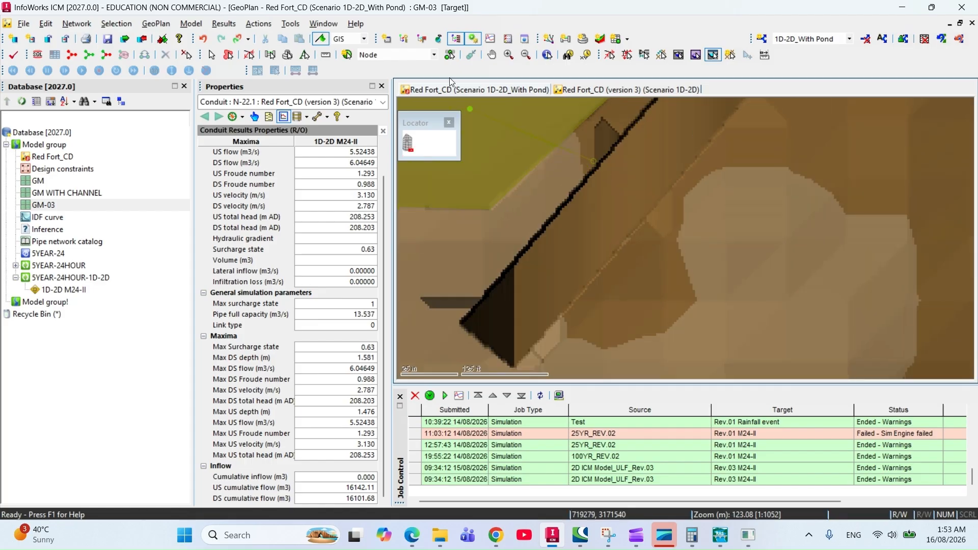
pyautogui.click(212, 55)
pyautogui.scroll(2, 613, 166)
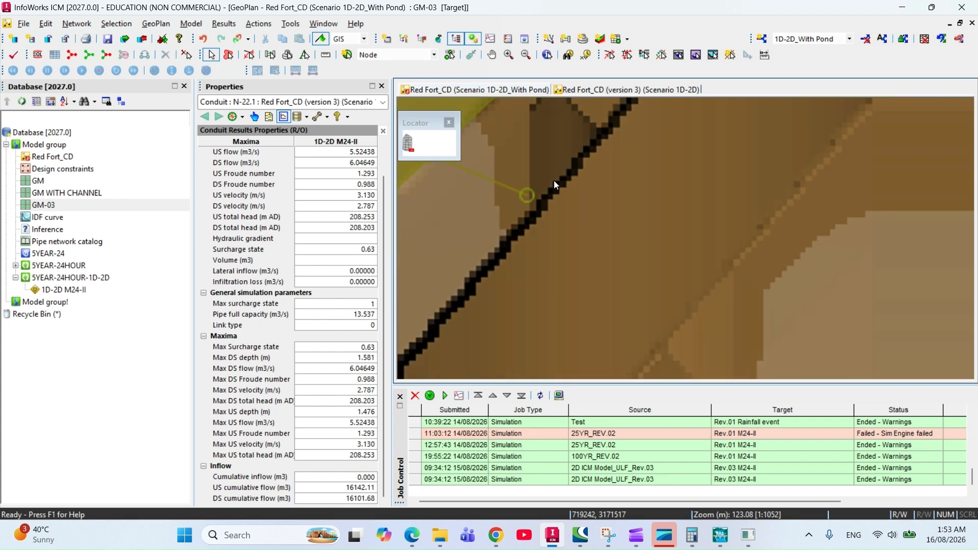
pyautogui.scroll(3, 555, 181)
pyautogui.click(713, 55)
pyautogui.click(504, 170)
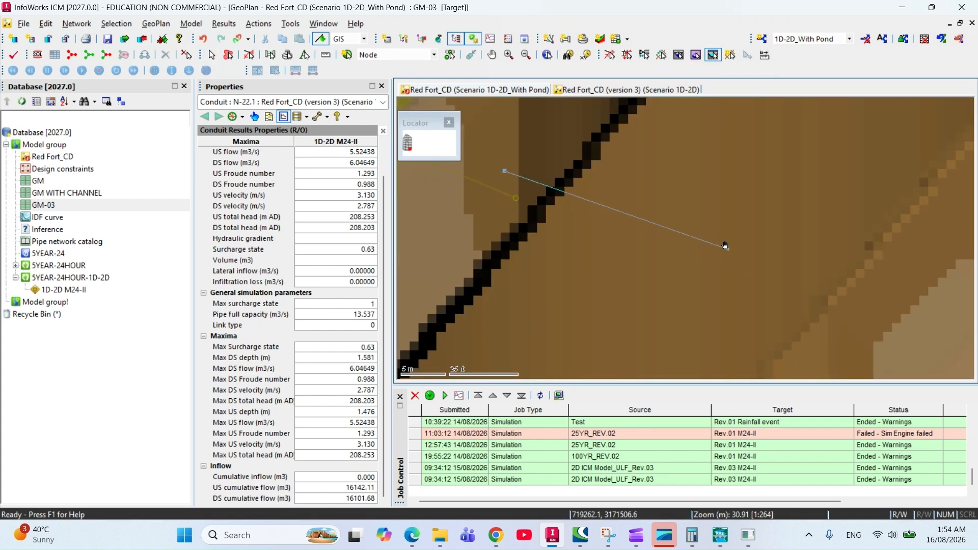
pyautogui.moveTo(725, 246); pyautogui.dragTo(646, 196)
pyautogui.doubleClick(837, 297)
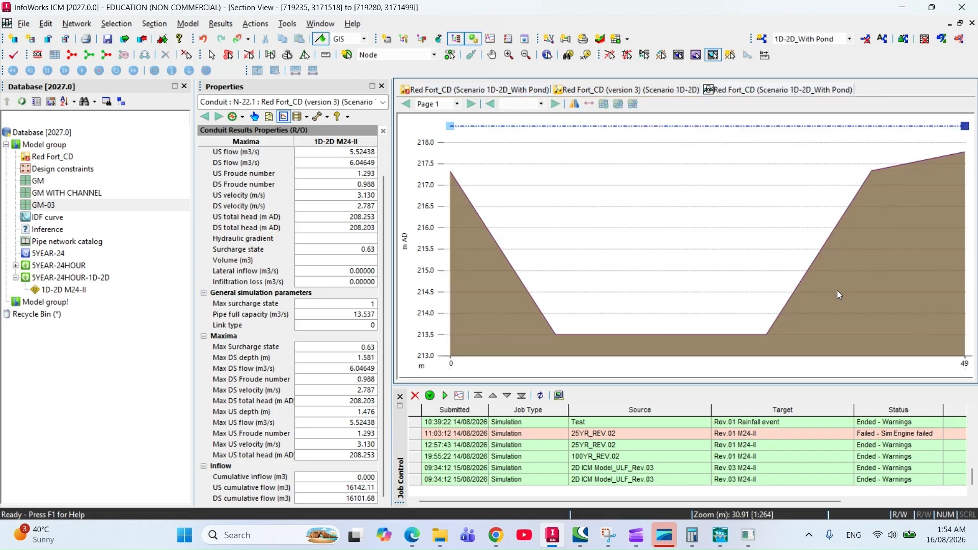
pyautogui.rightClick(763, 90)
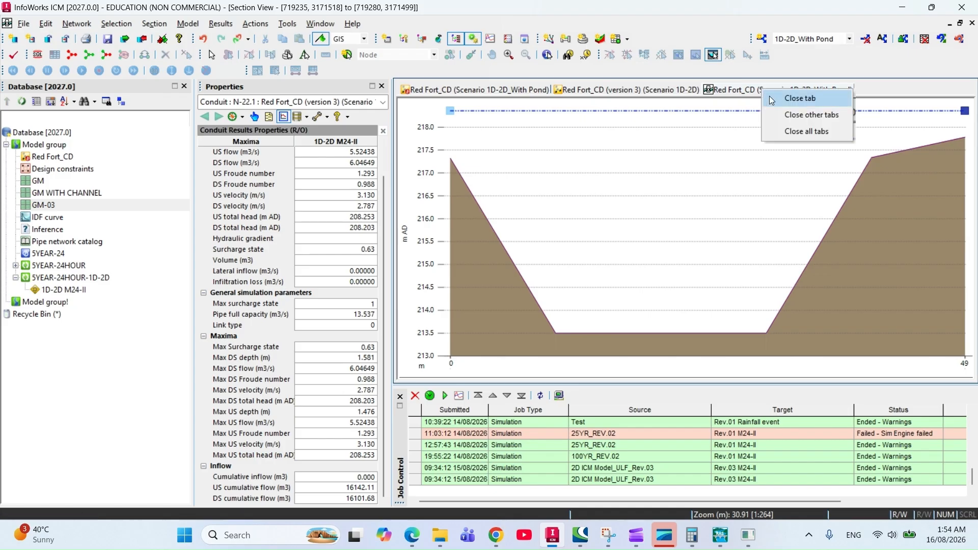
pyautogui.click(771, 99)
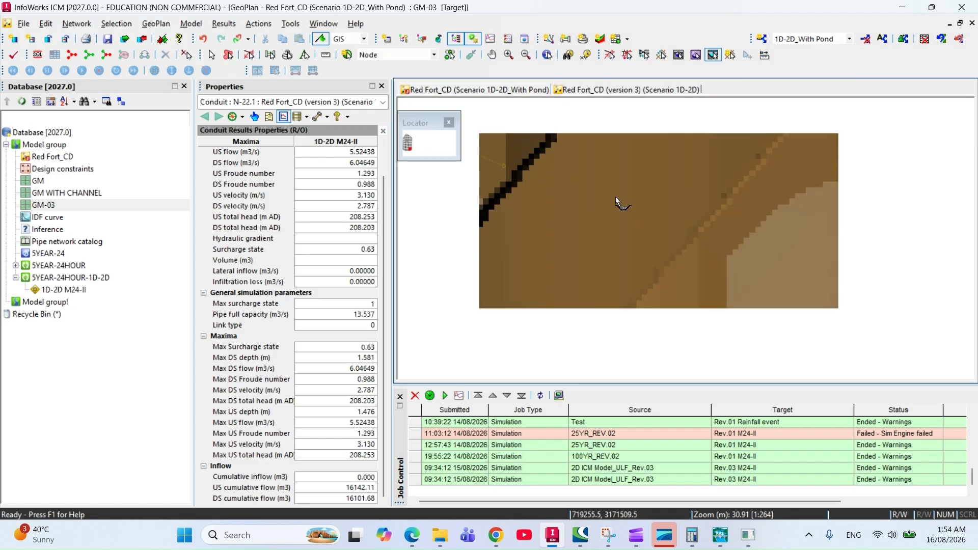
# - Clear the ground level of 2D outfall node N-23 and refill it from the terrain using the Inference object
pyautogui.click(211, 55)
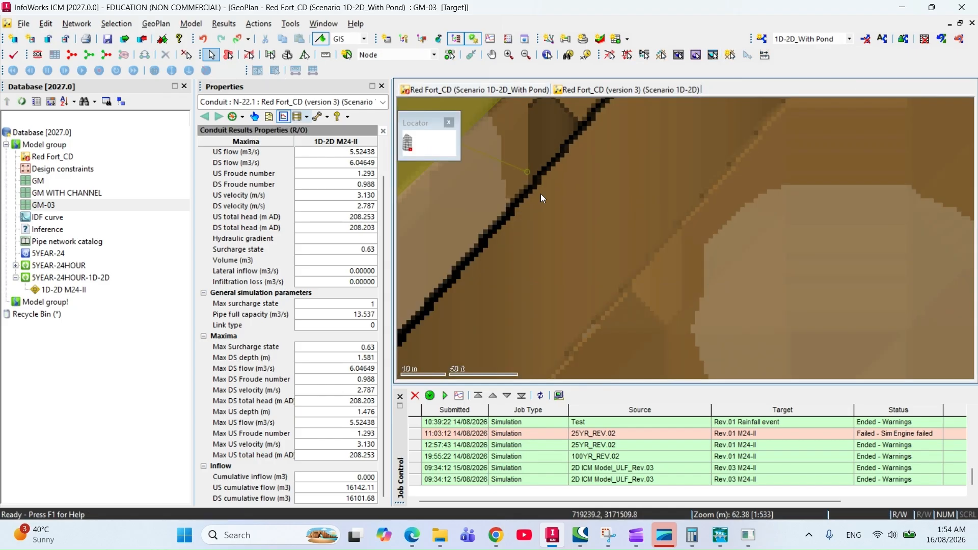
pyautogui.click(528, 171)
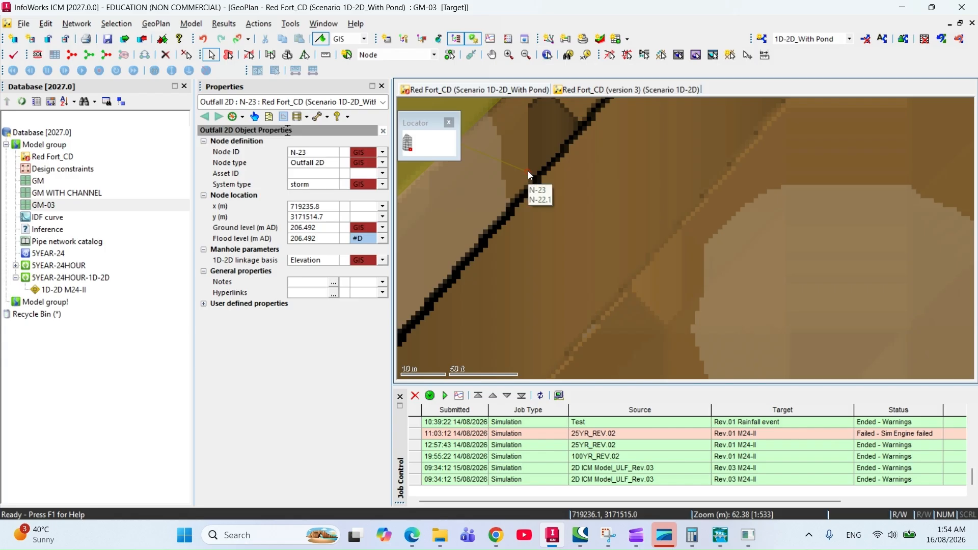
pyautogui.click(320, 230)
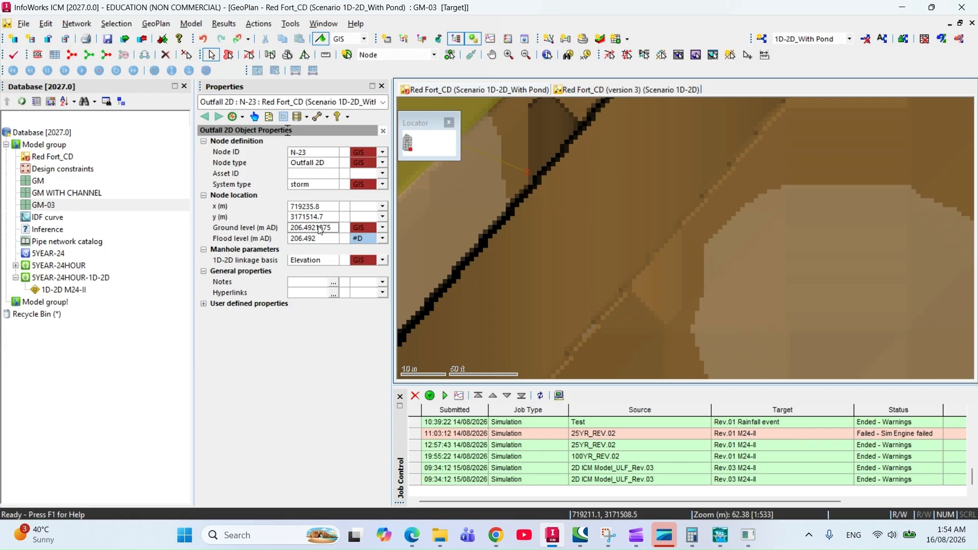
pyautogui.press('Delete')
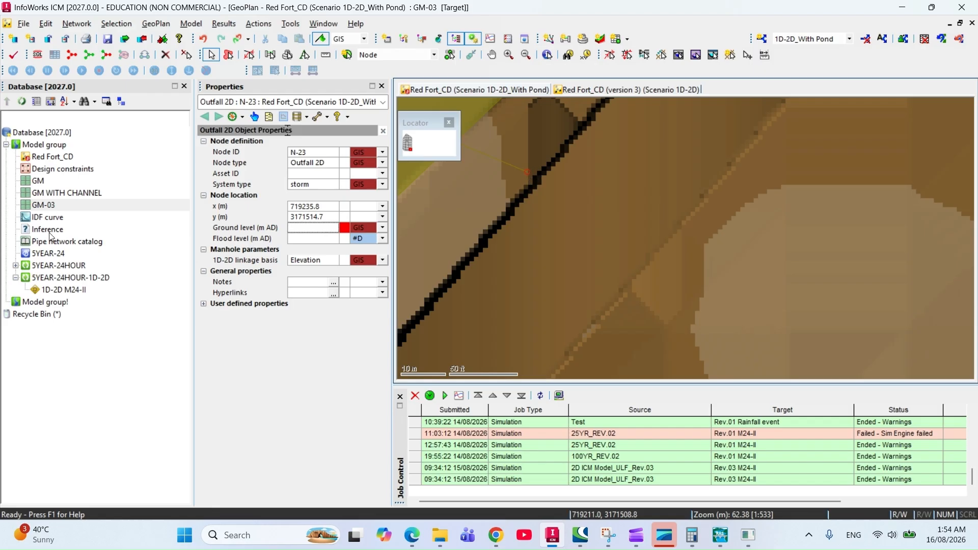
pyautogui.moveTo(48, 230); pyautogui.dragTo(493, 200)
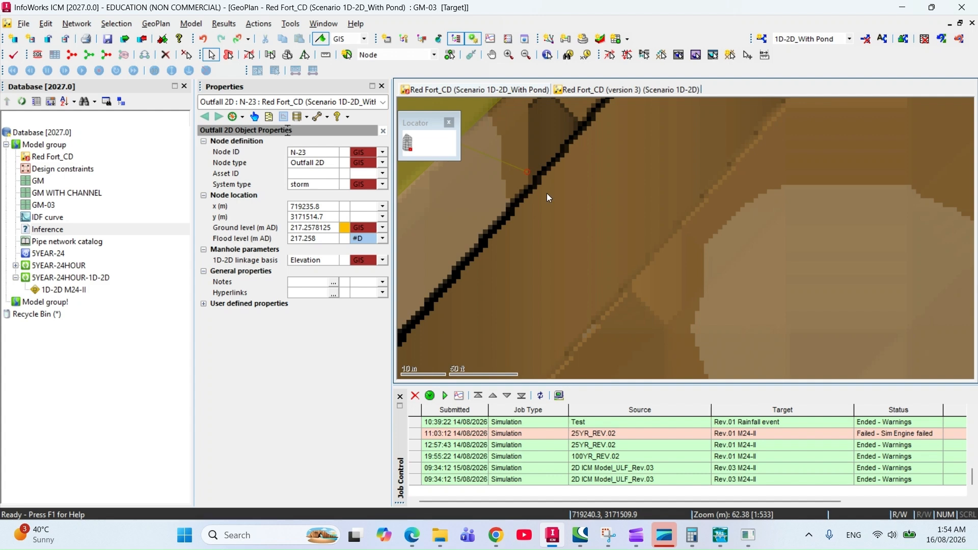
# - Select the conduit draining to the outfall beside the pond and check its downstream invert level against the pond terrain
pyautogui.click(516, 172)
pyautogui.scroll(-3, 319, 399)
pyautogui.scroll(-2, 319, 400)
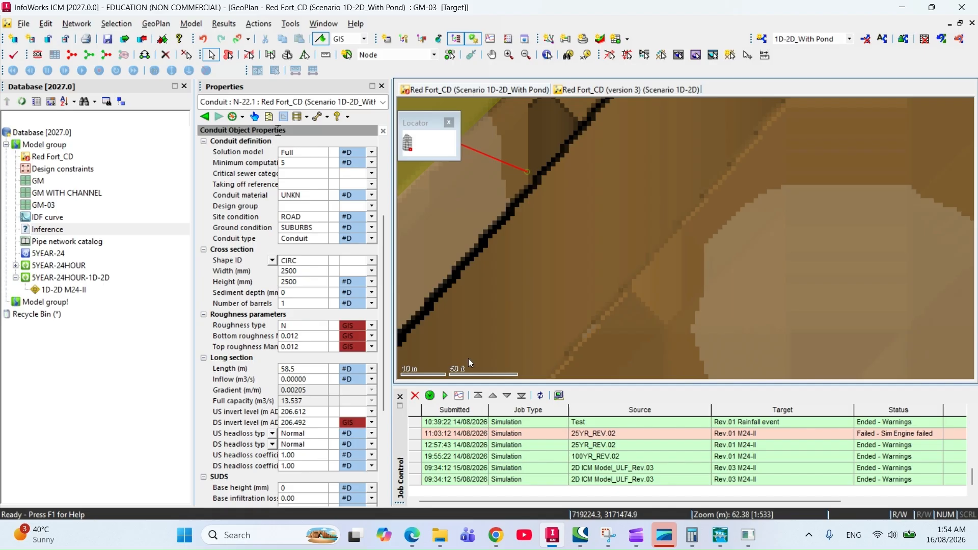
pyautogui.moveTo(545, 170); pyautogui.dragTo(584, 171)
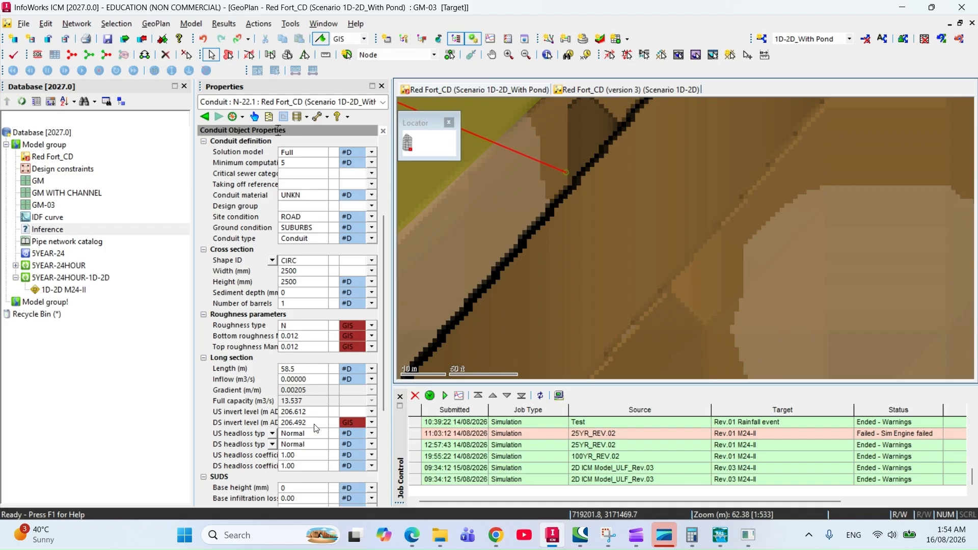
pyautogui.moveTo(308, 426)
pyautogui.moveTo(613, 178); pyautogui.dragTo(588, 142)
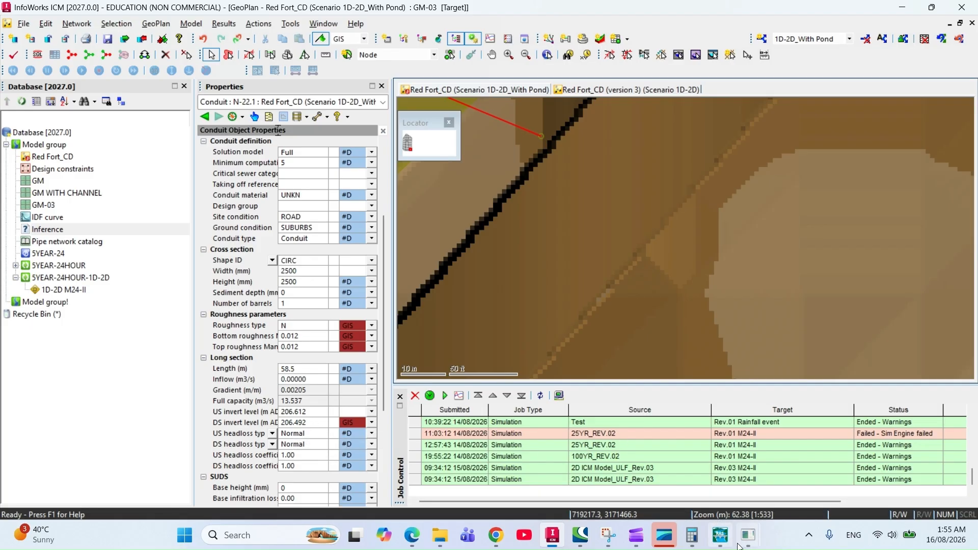
# - Switch to RAS Mapper and start editing the Pond terrain modification layer
pyautogui.moveTo(757, 524)
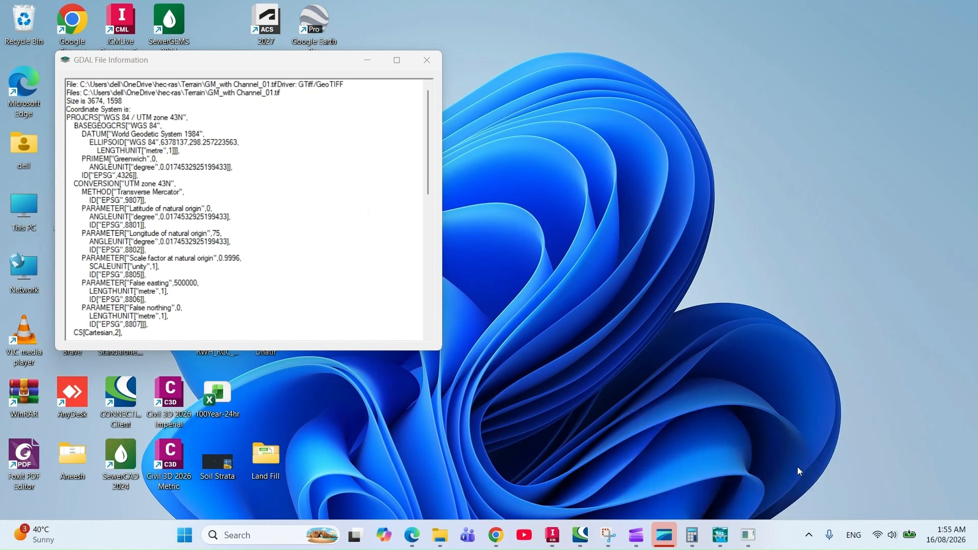
pyautogui.click(797, 467)
pyautogui.click(435, 67)
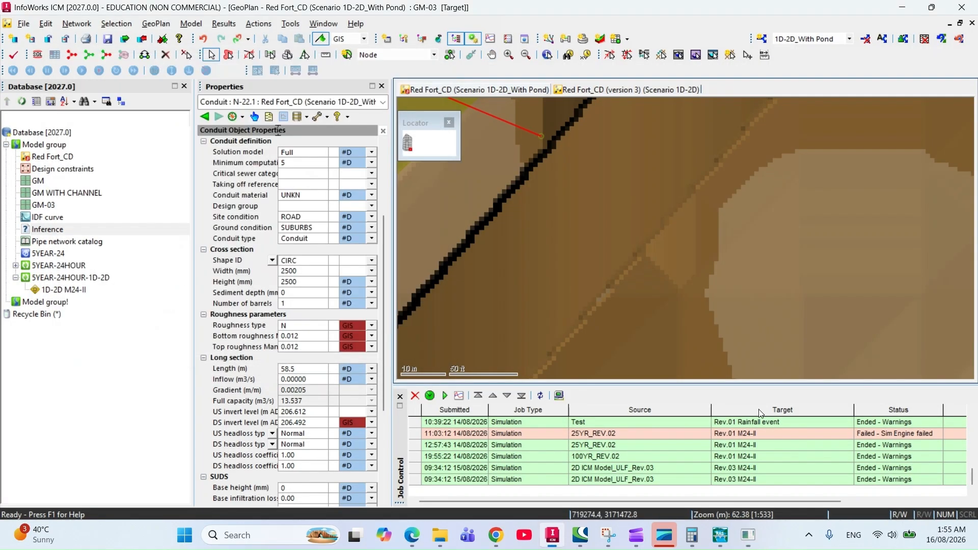
pyautogui.click(749, 537)
pyautogui.click(77, 227)
pyautogui.rightClick(86, 230)
pyautogui.click(132, 279)
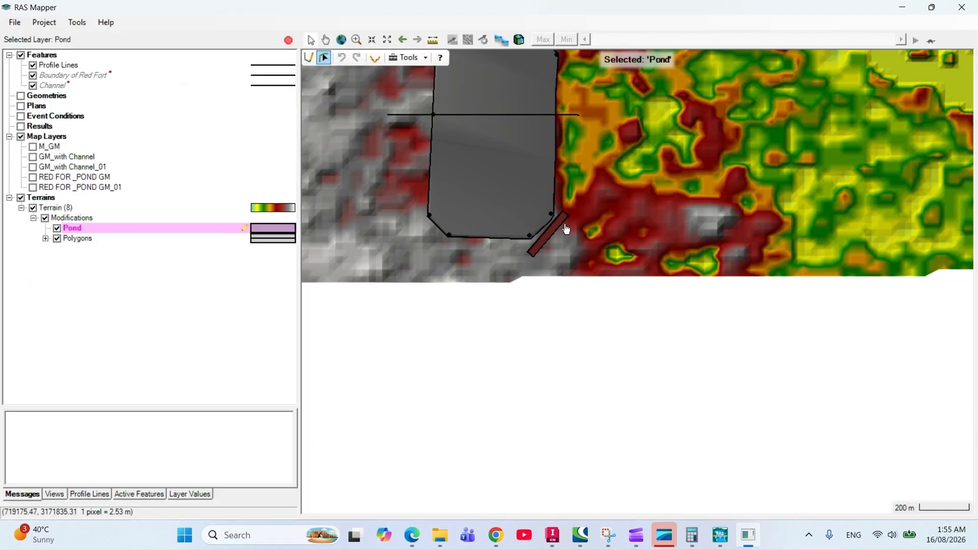
# - Set the elevation of Rectangle 1 beside the pond's lower corner to 204 m
pyautogui.scroll(2, 562, 227)
pyautogui.rightClick(562, 228)
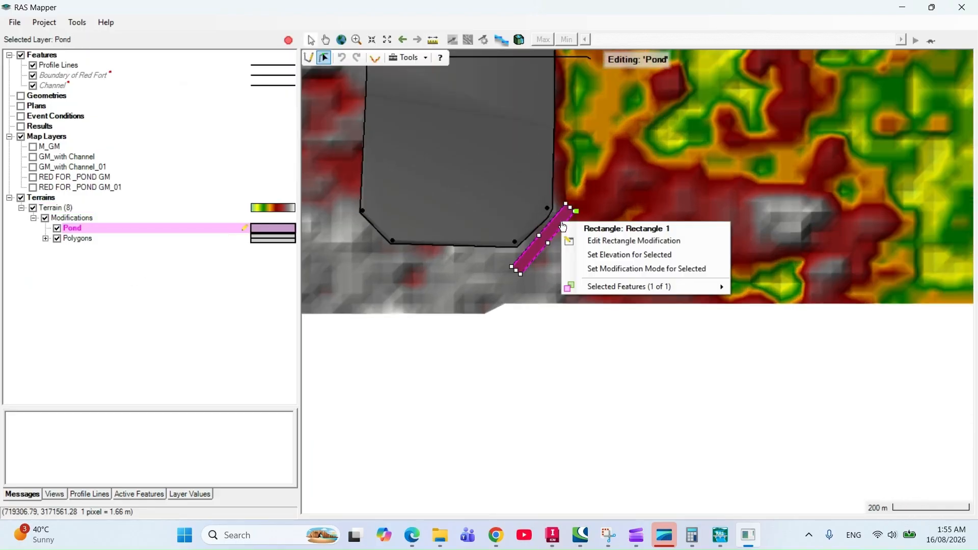
pyautogui.click(581, 240)
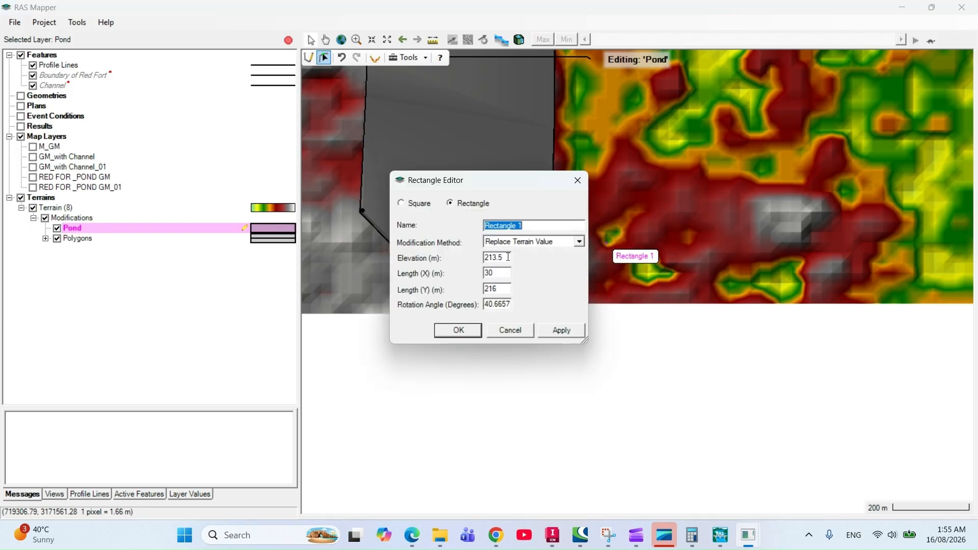
pyautogui.moveTo(508, 260); pyautogui.dragTo(490, 257)
pyautogui.write('04')
pyautogui.click(560, 331)
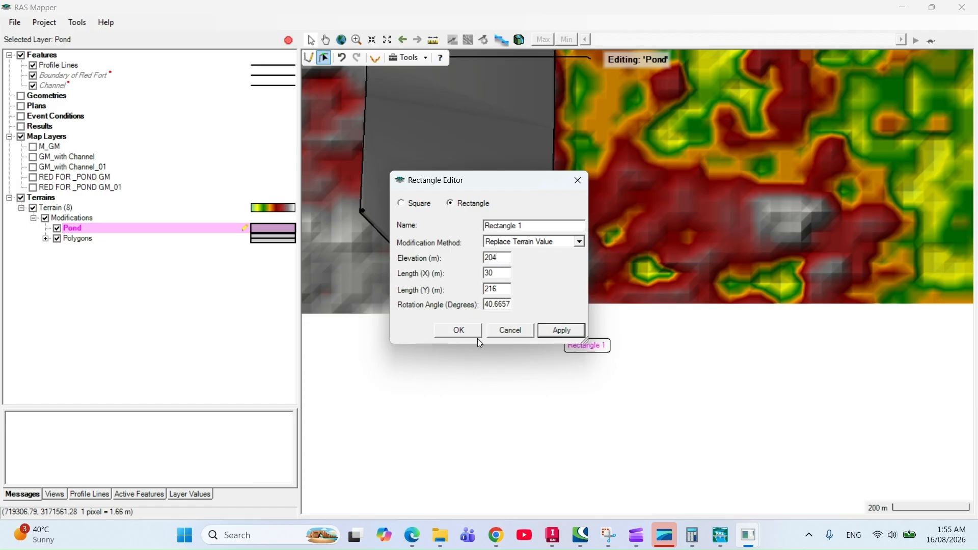
pyautogui.click(460, 330)
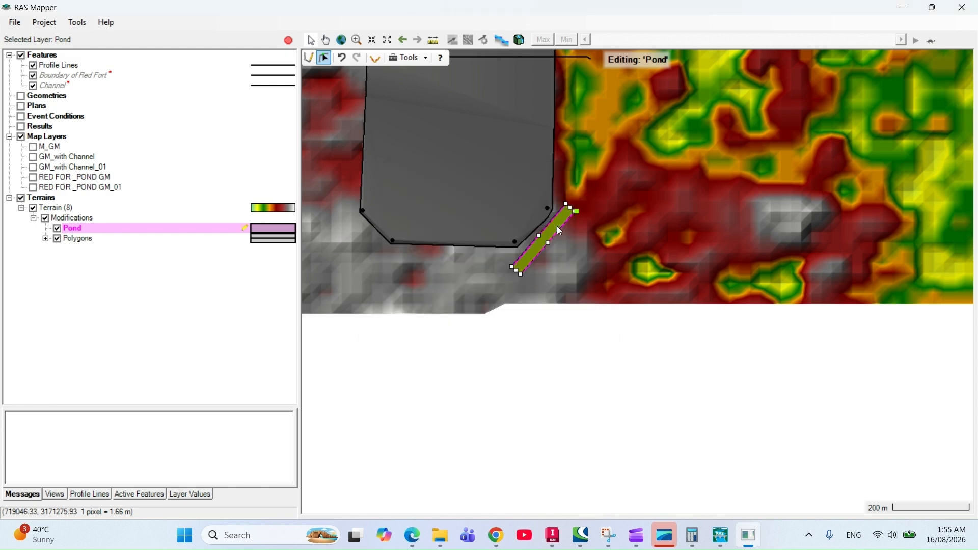
pyautogui.scroll(2, 563, 227)
pyautogui.scroll(1, 618, 211)
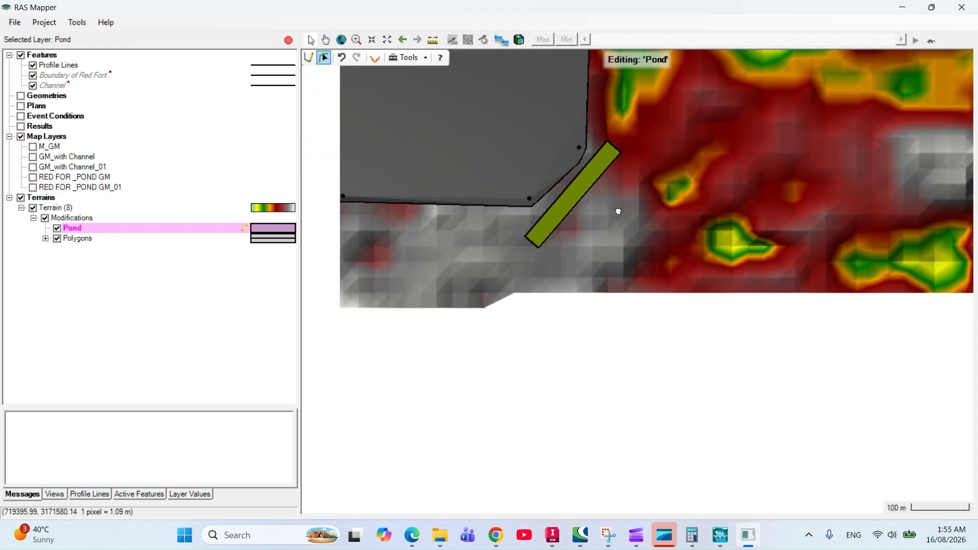
# - Open the raster export for Terrain (8) and set it to export to a single raster
pyautogui.click(77, 206)
pyautogui.rightClick(77, 207)
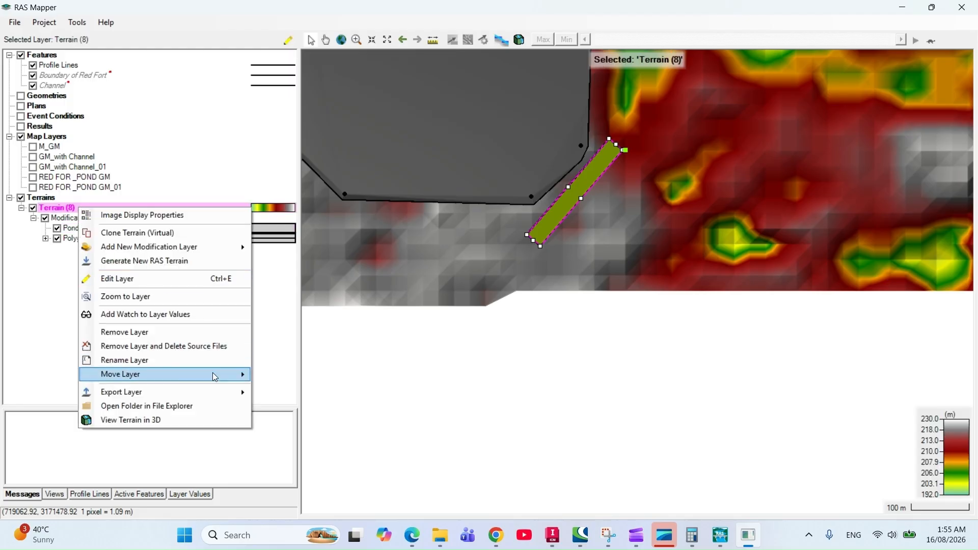
pyautogui.moveTo(232, 392)
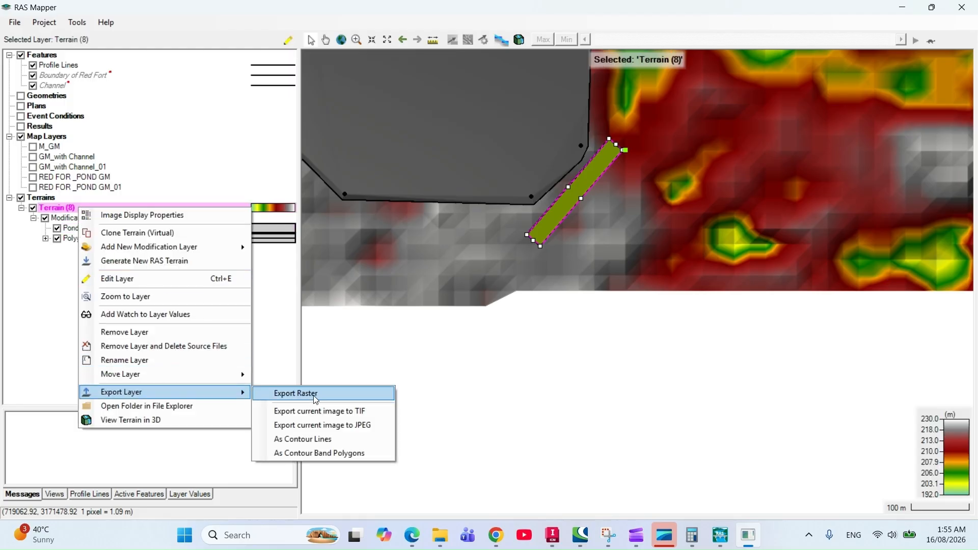
pyautogui.click(314, 395)
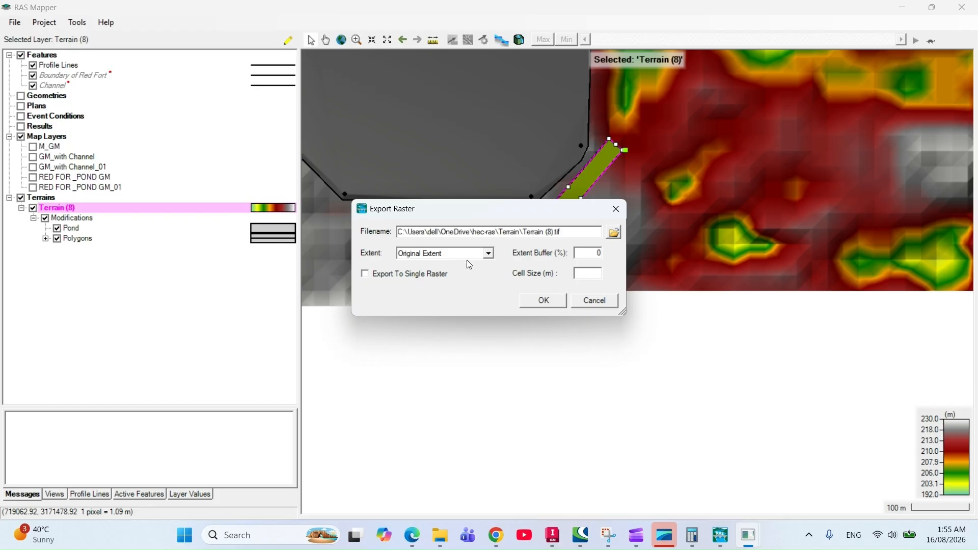
pyautogui.click(438, 275)
# - Switch to InfoWorks ICM to examine the ground model around the pipe's downstream end, then return to the raster export in RAS Mapper
pyautogui.click(556, 538)
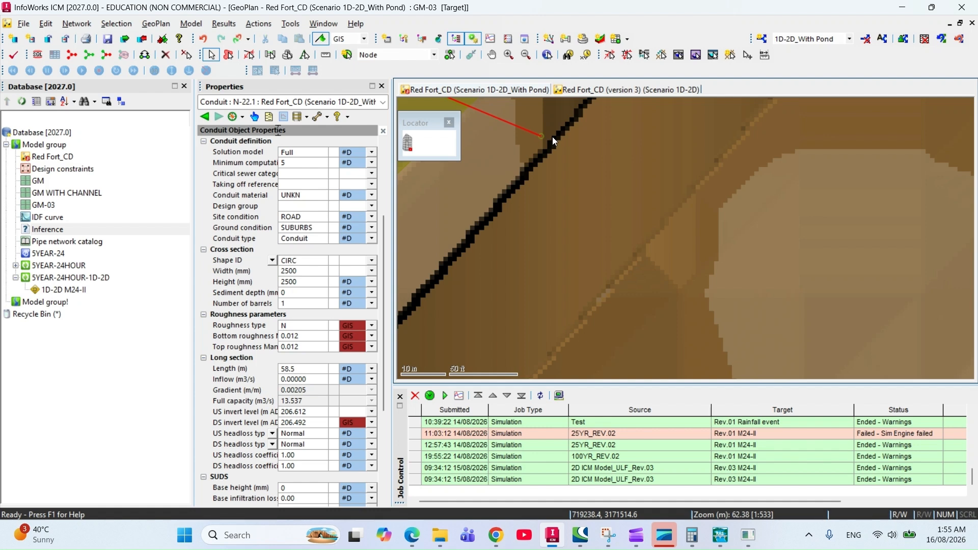
pyautogui.moveTo(580, 157); pyautogui.dragTo(578, 174)
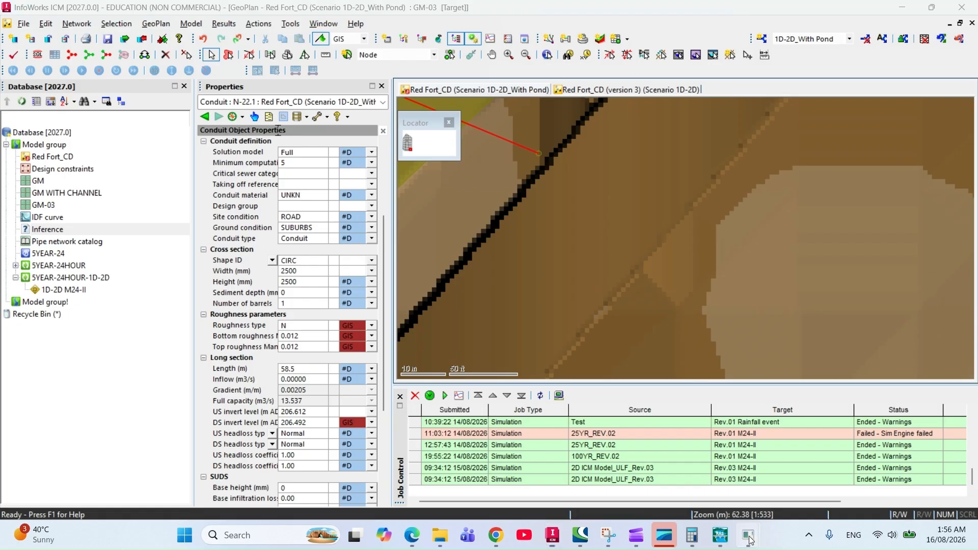
pyautogui.moveTo(749, 539)
pyautogui.click(805, 465)
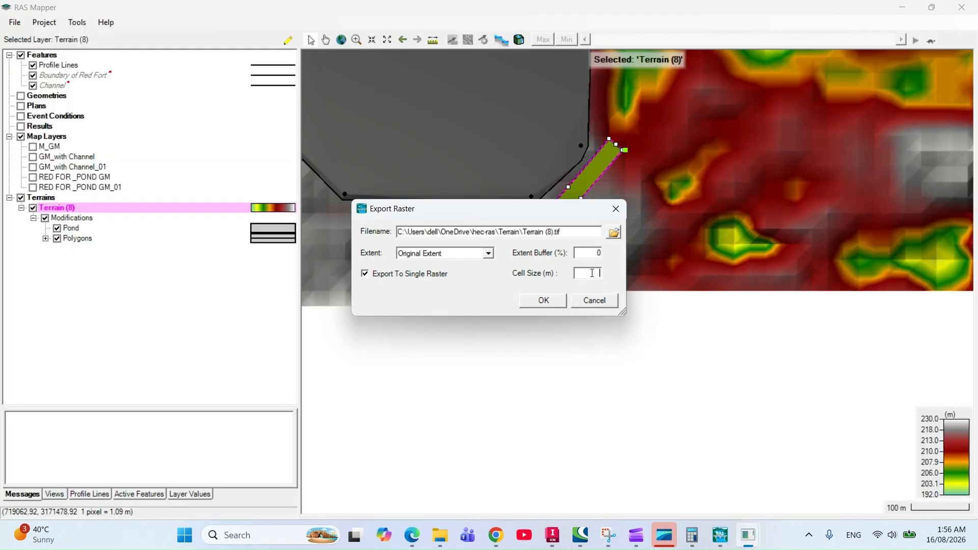
# - Export the terrain raster with cell size 1 m as RED FOR _POND GM_02 and hide the resulting map layer
pyautogui.click(614, 234)
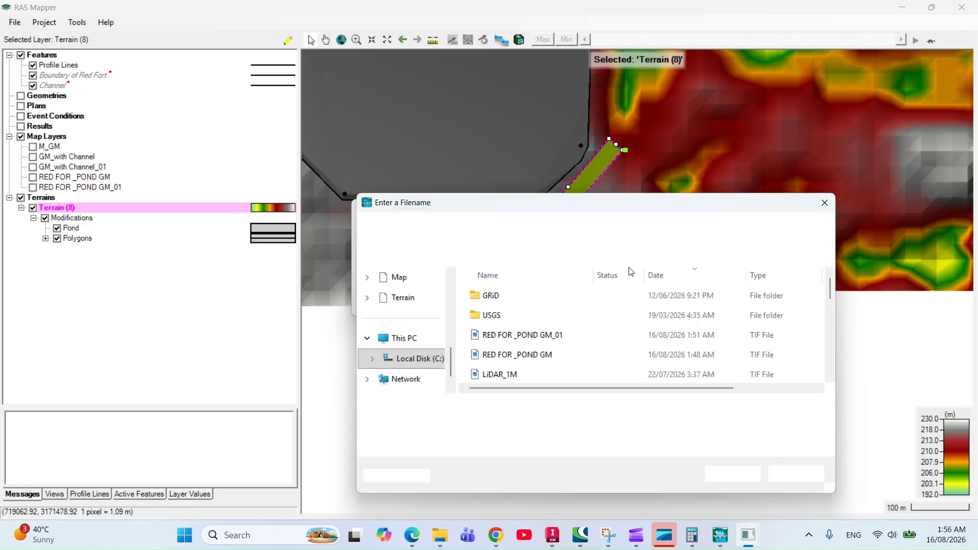
pyautogui.click(550, 335)
pyautogui.click(528, 407)
pyautogui.click(530, 408)
pyautogui.press('BackSpace')
pyautogui.write('2')
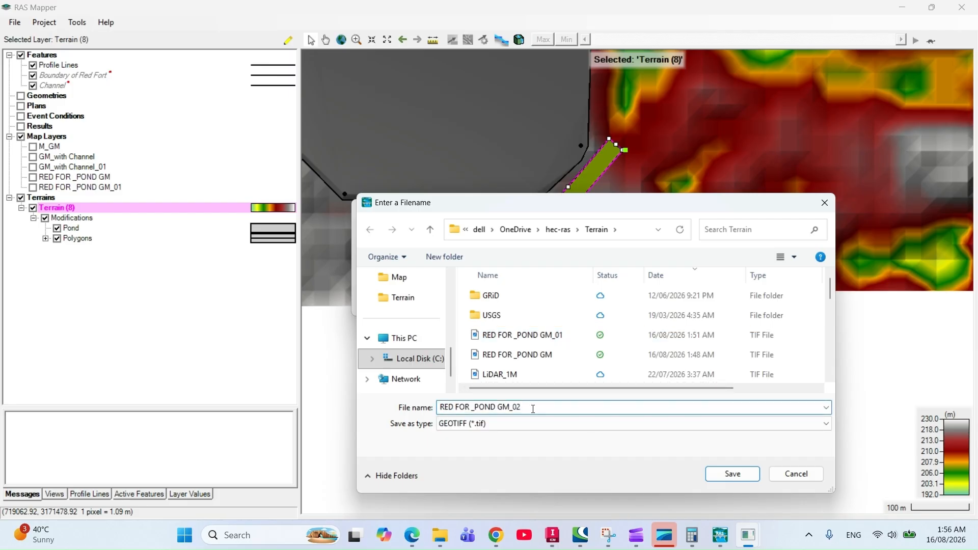
pyautogui.click(732, 474)
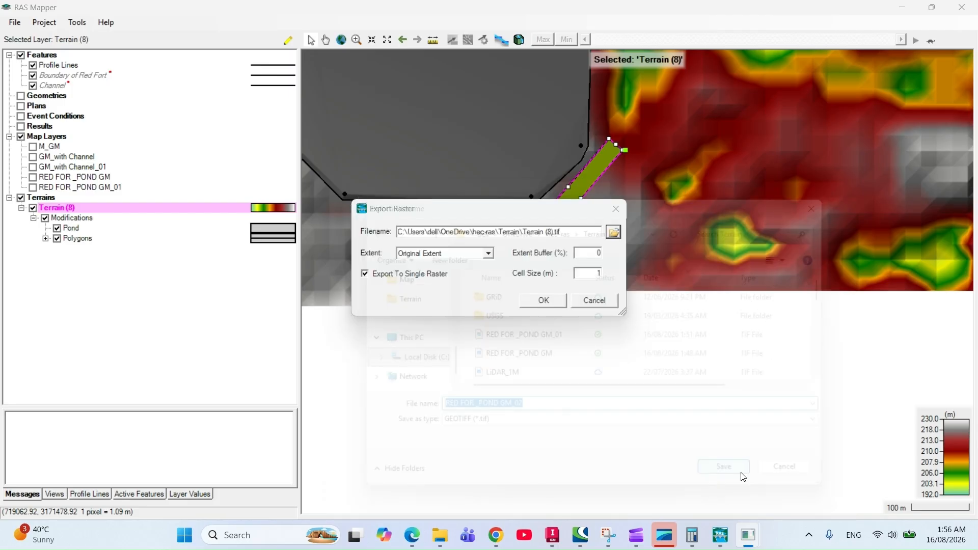
pyautogui.click(555, 303)
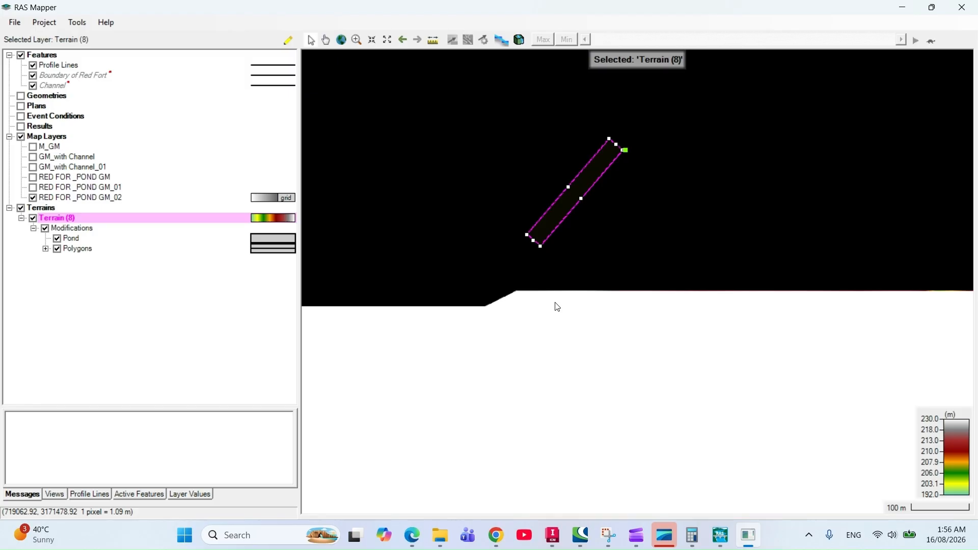
pyautogui.click(33, 198)
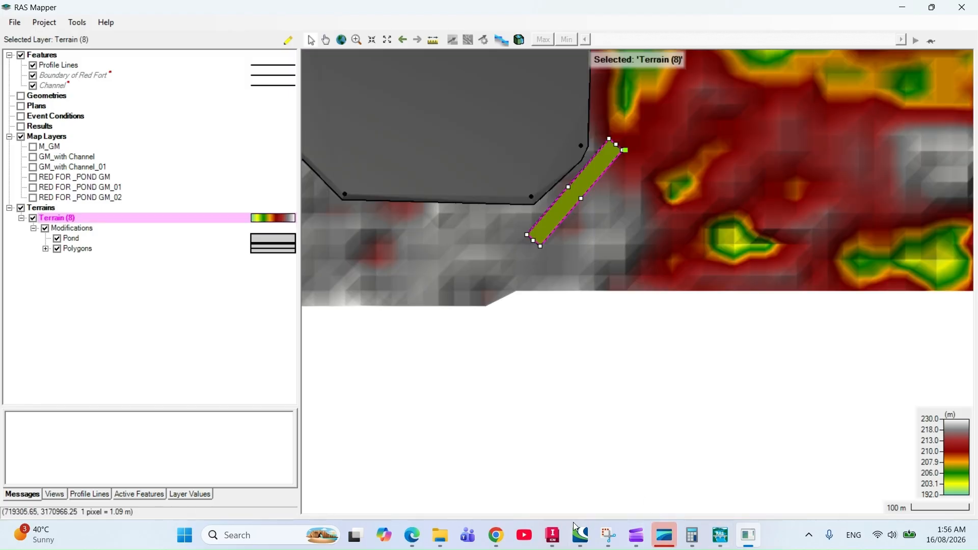
# - Switch to InfoWorks ICM and import RED FOR _POND GM_02 into the model group as a ground model grid named GM-04
pyautogui.click(553, 535)
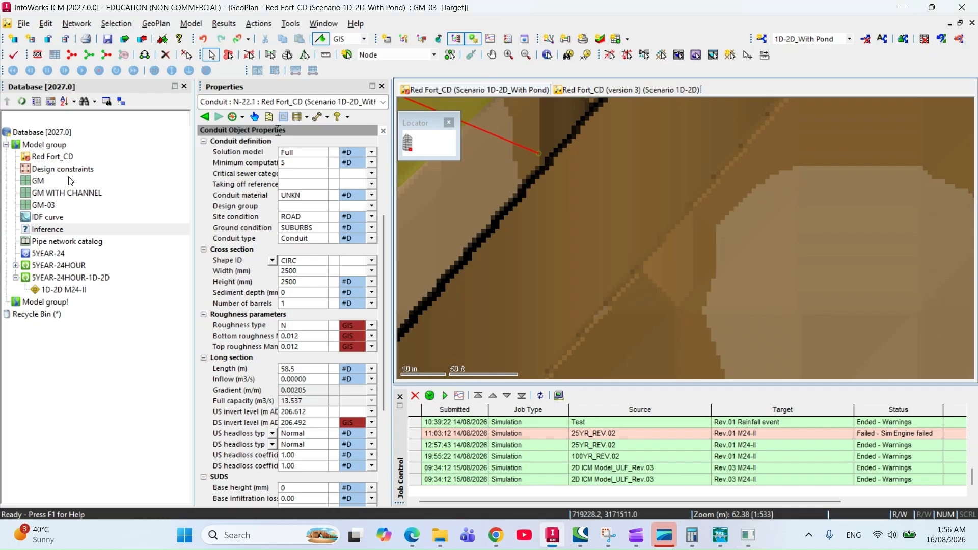
pyautogui.rightClick(63, 145)
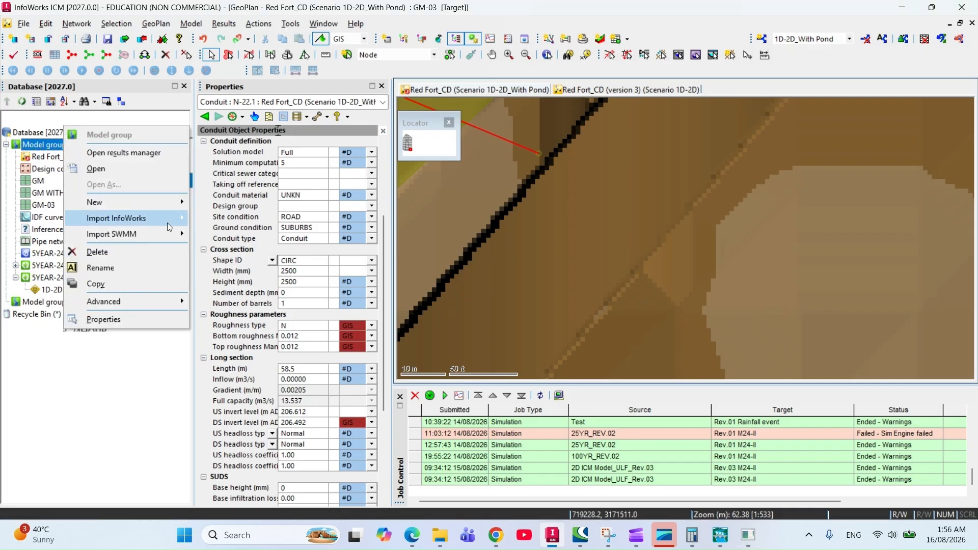
pyautogui.moveTo(179, 220)
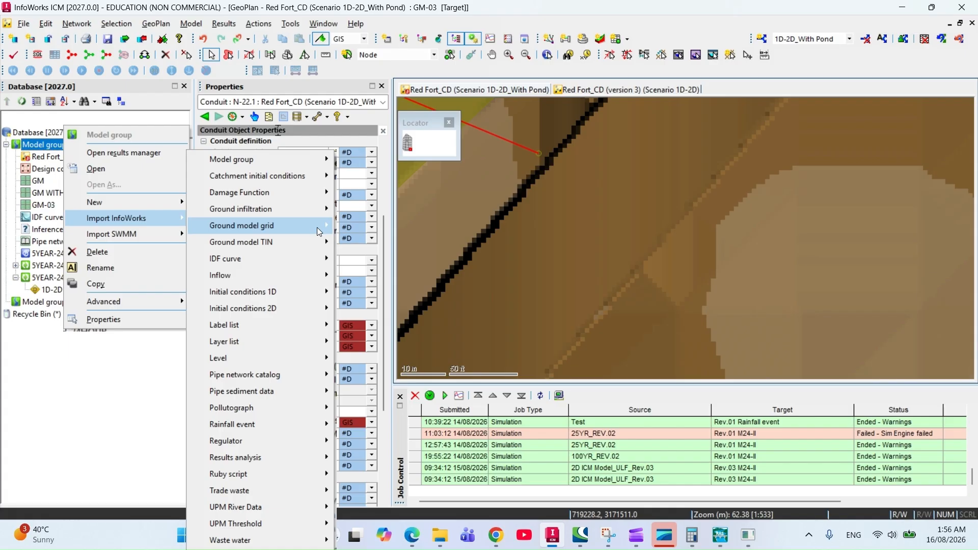
pyautogui.moveTo(319, 227)
pyautogui.click(390, 225)
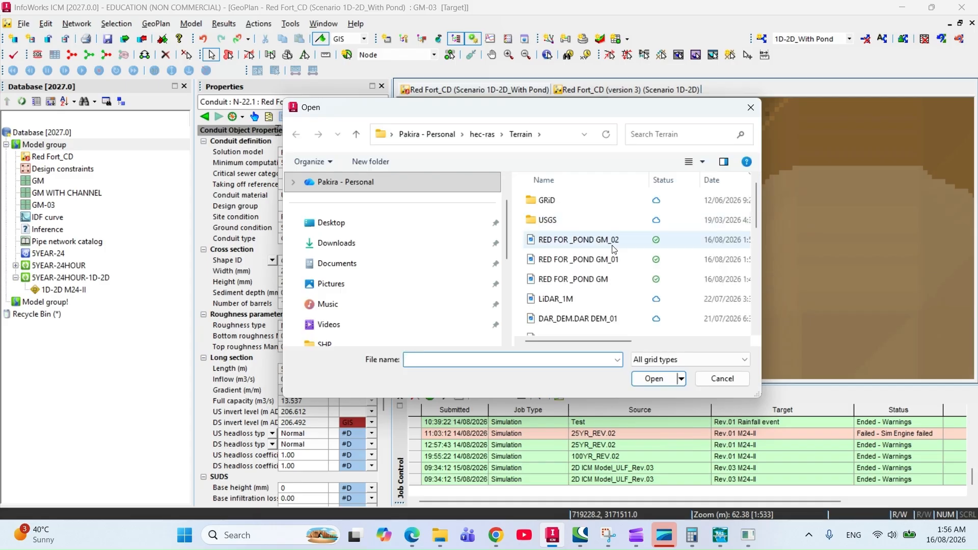
pyautogui.click(580, 239)
pyautogui.click(656, 380)
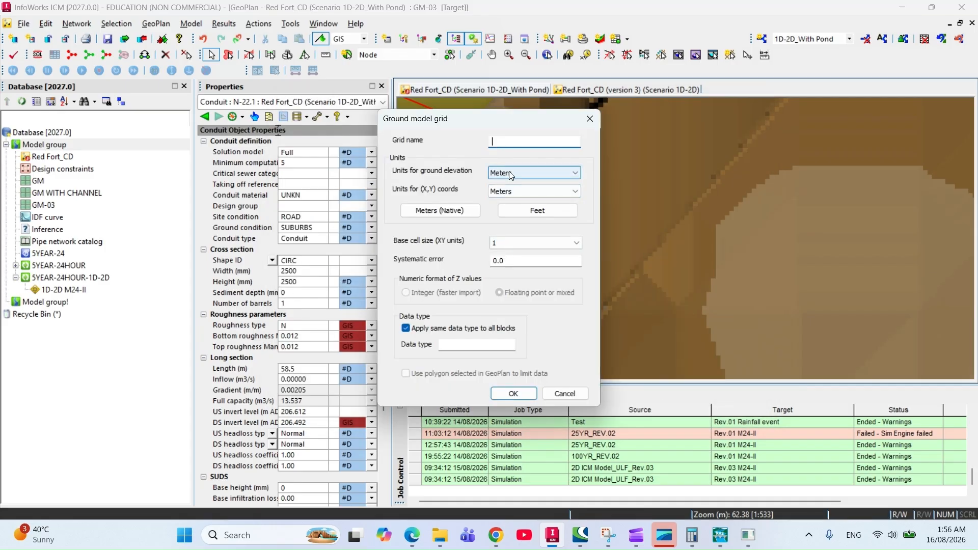
pyautogui.write('GM-04')
pyautogui.click(513, 393)
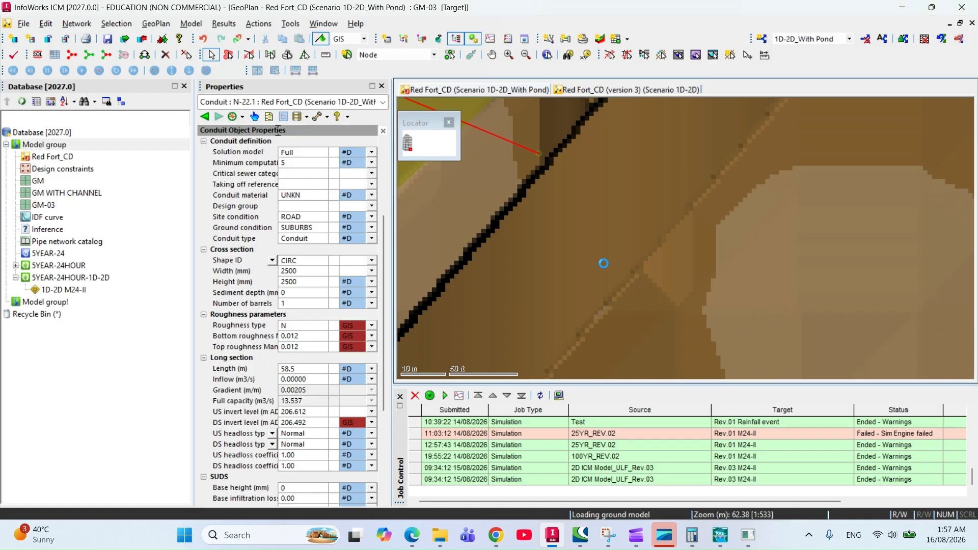
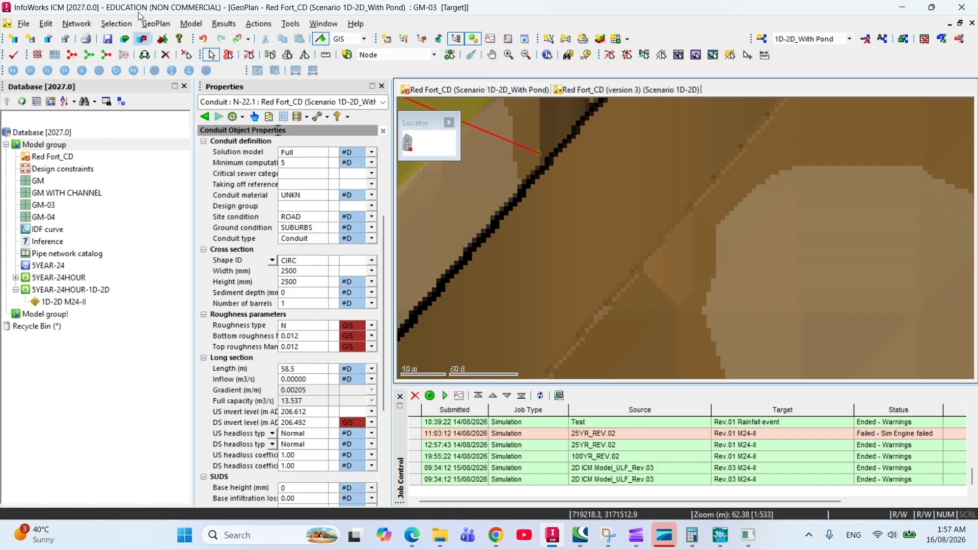
# - Clear the loaded ground model from the network and load GM-04 into the GeoPlan
pyautogui.click(78, 25)
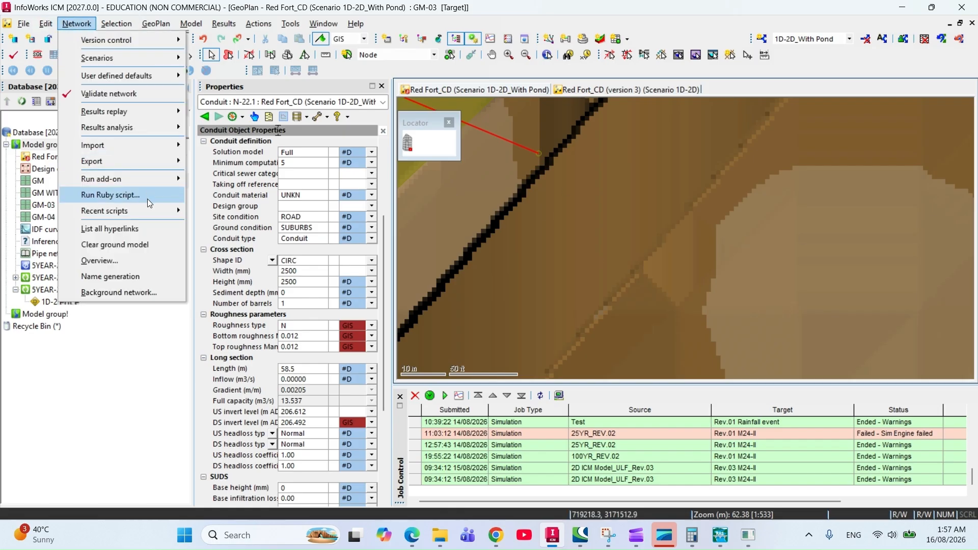
pyautogui.click(137, 245)
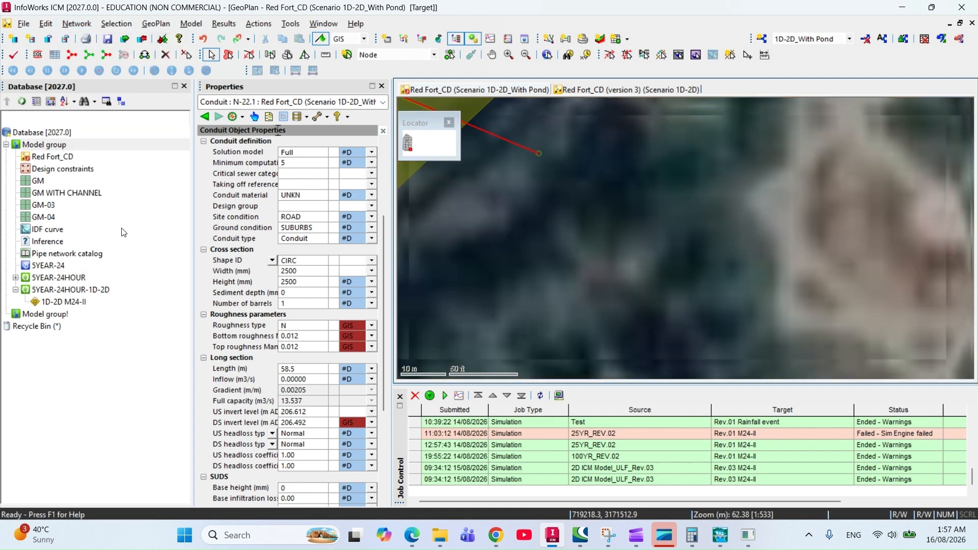
pyautogui.moveTo(30, 219); pyautogui.dragTo(488, 221)
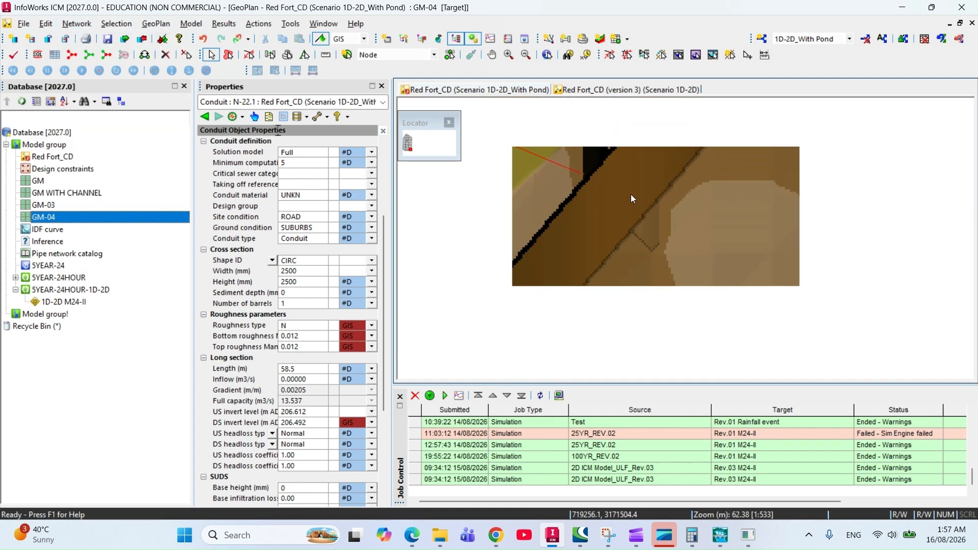
# - Move the outfall node at the pipe's downstream end onto the channel edge, at about x 719237.6, y 3171513.5
pyautogui.scroll(-2, 629, 196)
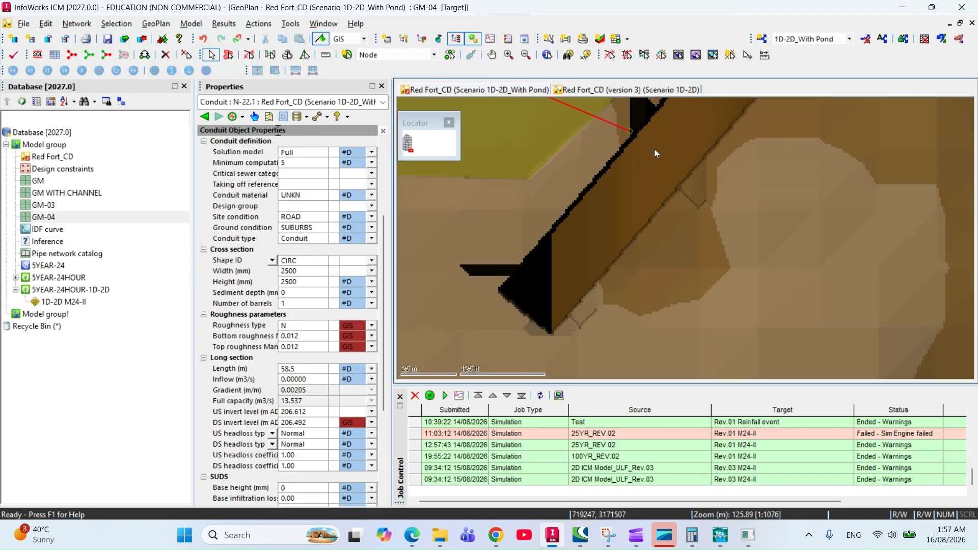
pyautogui.moveTo(653, 147); pyautogui.dragTo(652, 212)
pyautogui.scroll(-2, 652, 212)
pyautogui.scroll(2, 636, 200)
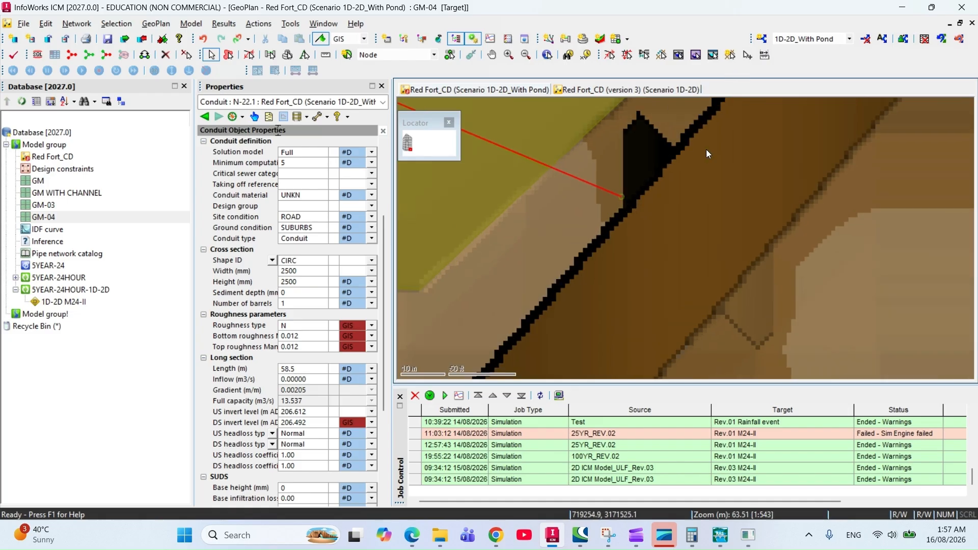
pyautogui.rightClick(623, 196)
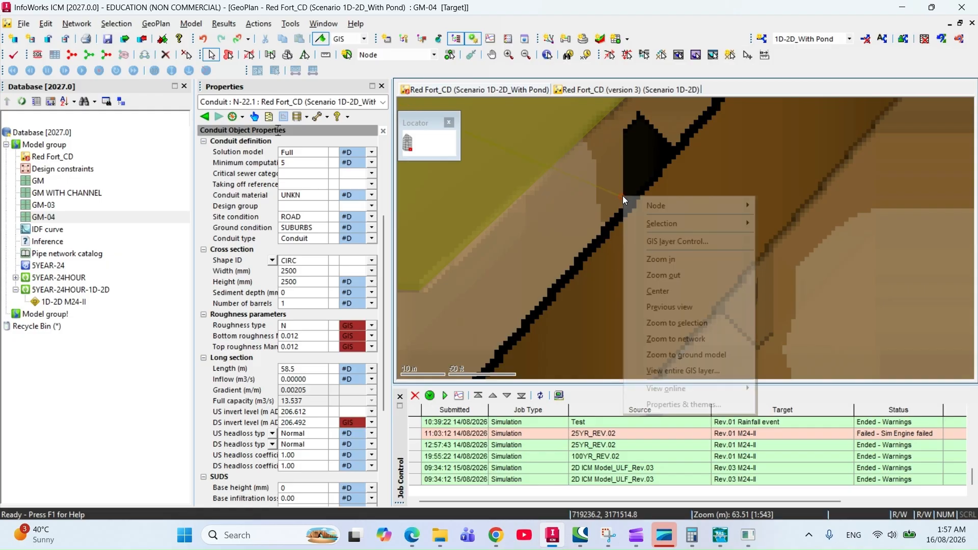
pyautogui.moveTo(727, 213)
pyautogui.click(798, 239)
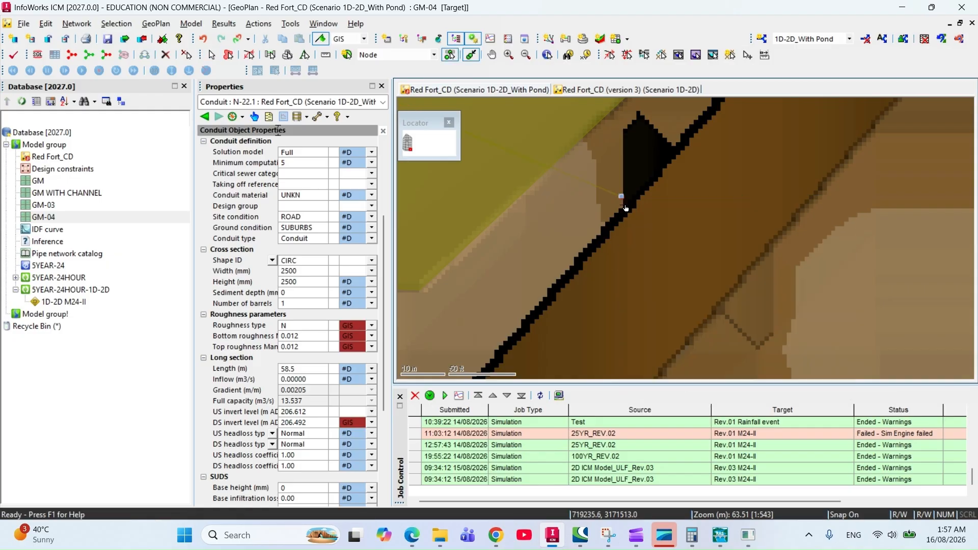
pyautogui.moveTo(626, 201); pyautogui.dragTo(629, 201)
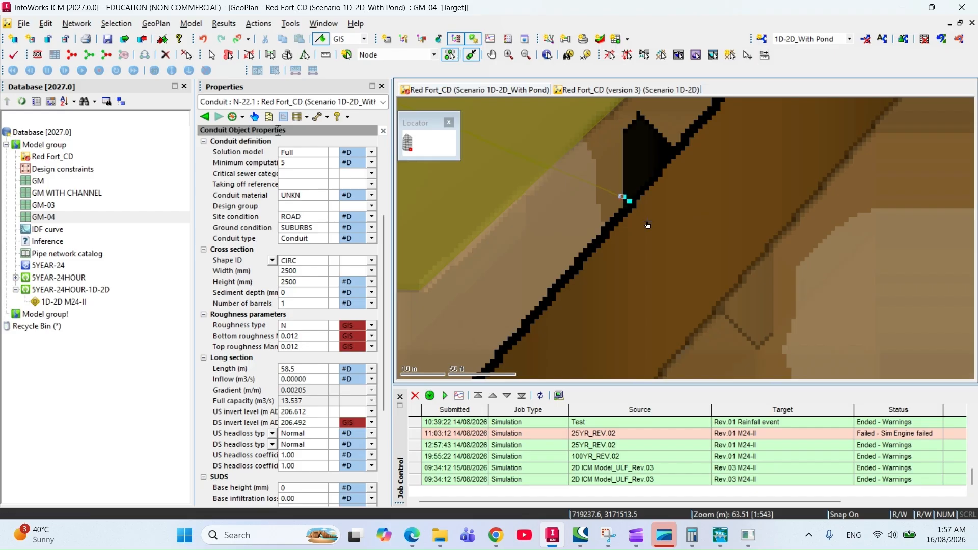
pyautogui.click(216, 56)
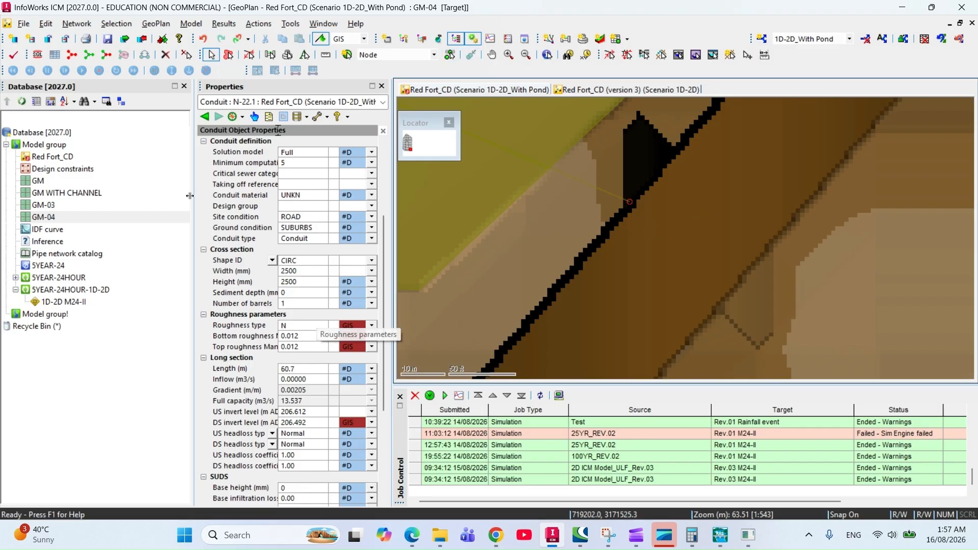
# - Clear the ground level of outfall N-23 and refill it by applying the Inference object to the network
pyautogui.click(631, 200)
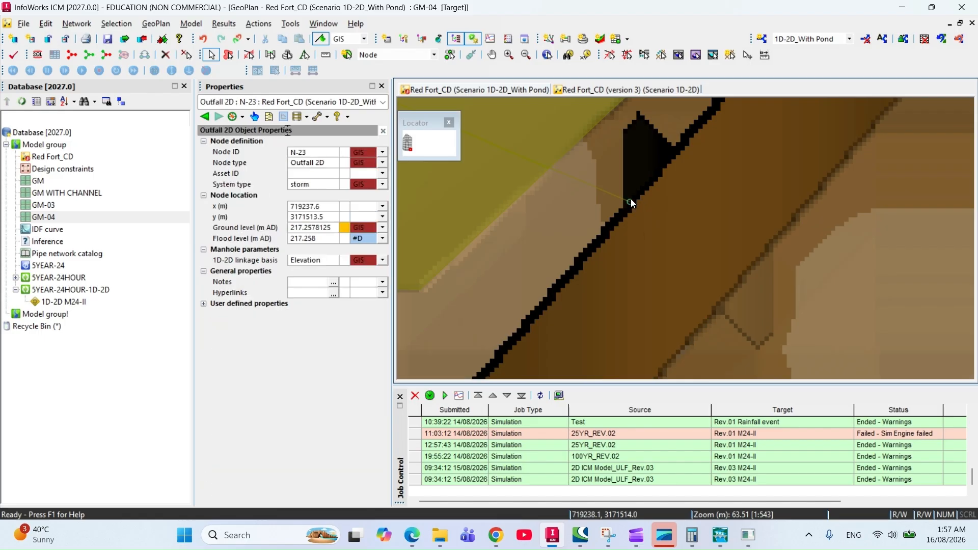
pyautogui.click(331, 229)
pyautogui.press('Delete')
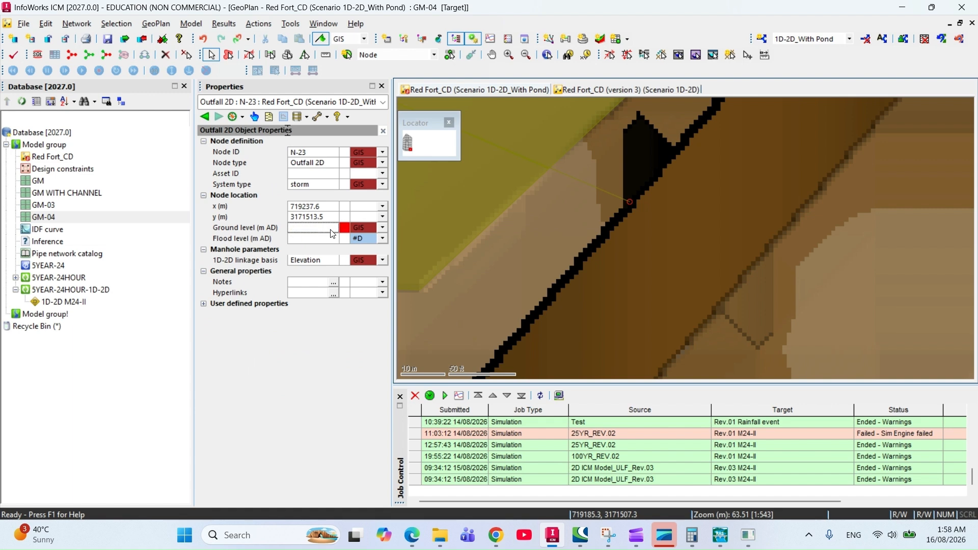
pyautogui.moveTo(51, 242); pyautogui.dragTo(540, 234)
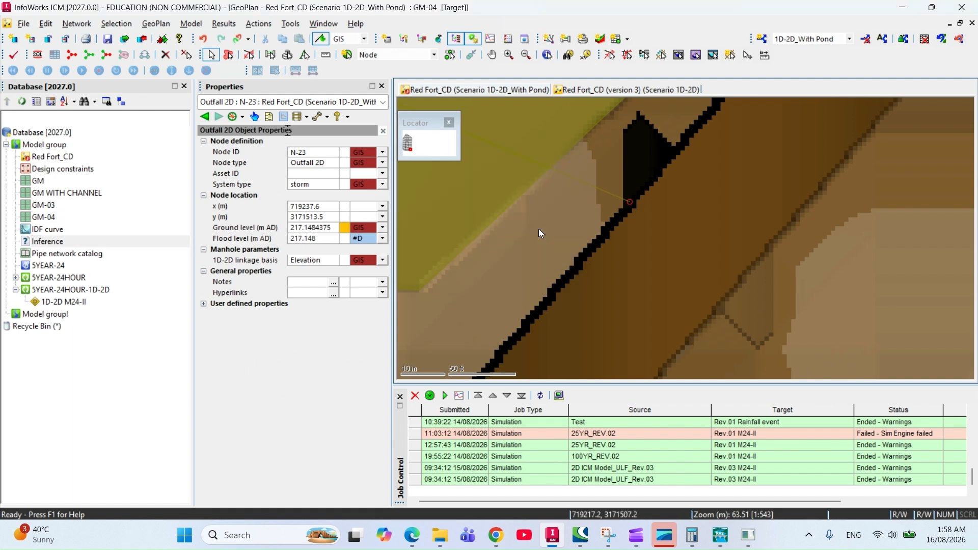
# - Move outfall node N-23 slightly further onto the channel edge, to about x 719239.1, y 3171513.3
pyautogui.scroll(2, 634, 201)
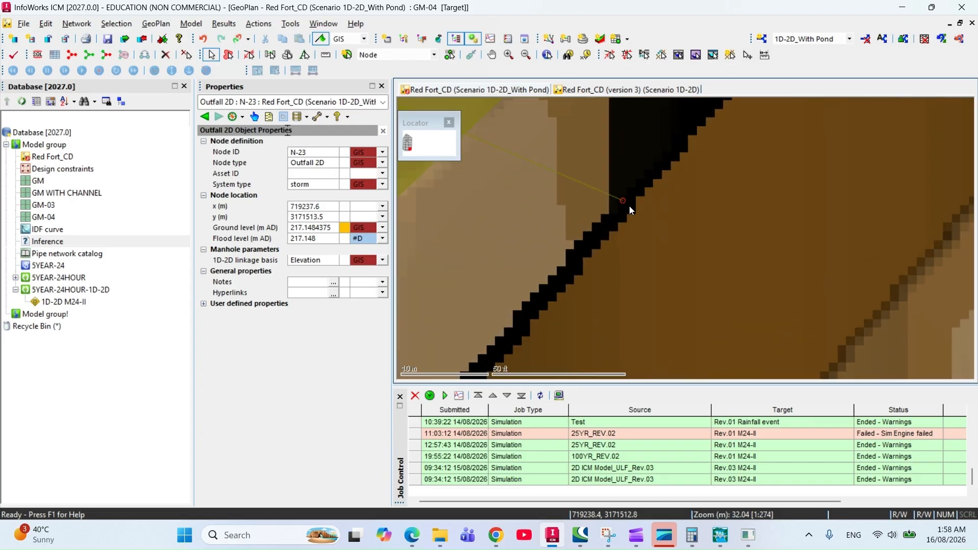
pyautogui.rightClick(622, 200)
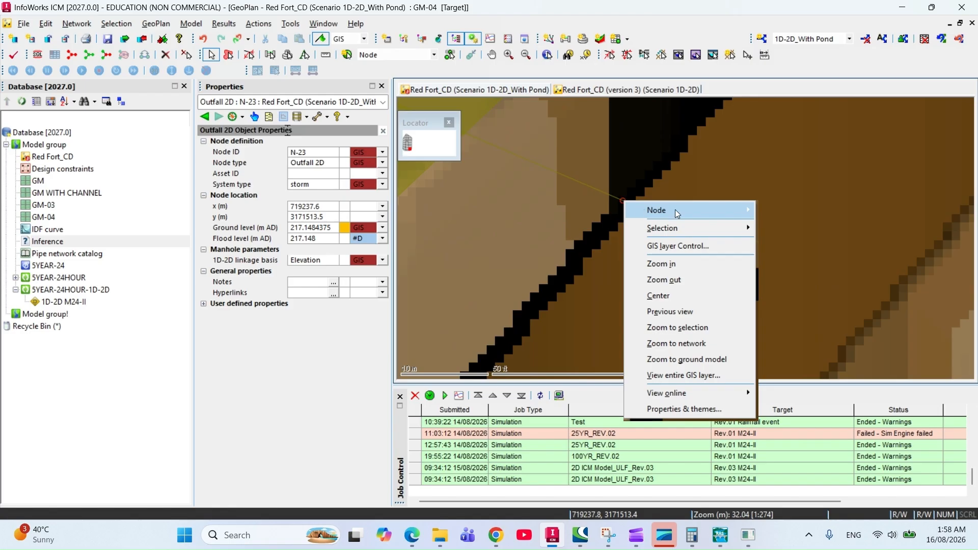
pyautogui.moveTo(677, 213)
pyautogui.click(768, 244)
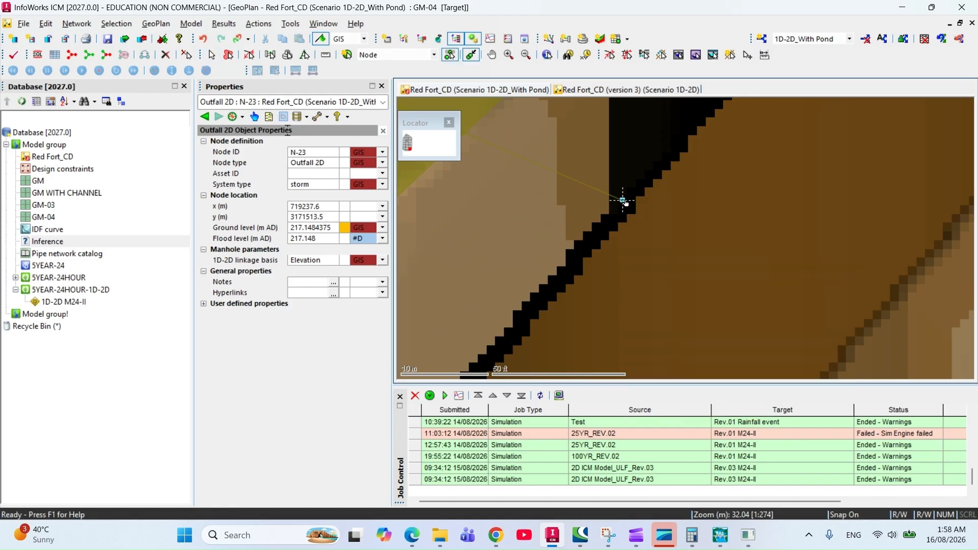
pyautogui.moveTo(622, 200); pyautogui.dragTo(636, 201)
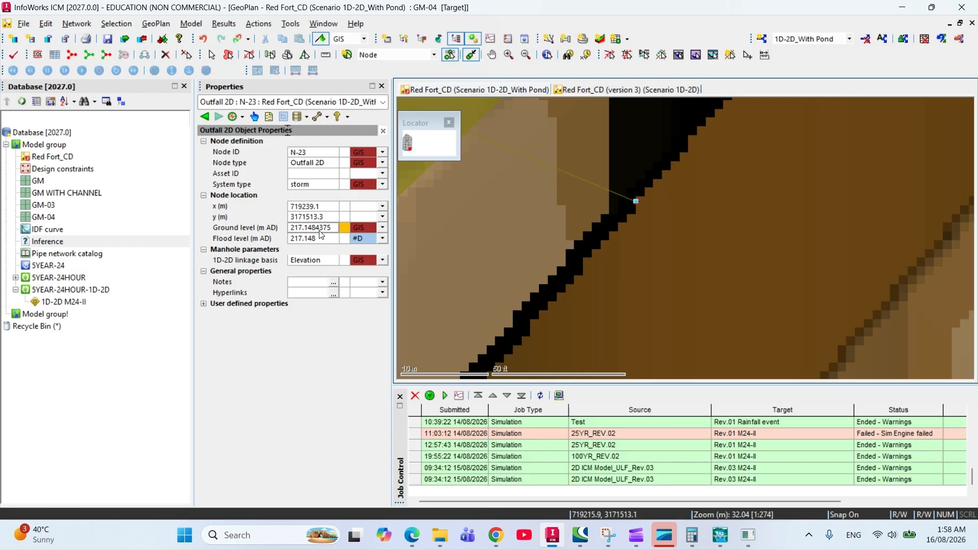
# - Clear the ground level of the relocated outfall N-23 and refill it by applying the Inference object to the network
pyautogui.press('Delete')
pyautogui.moveTo(47, 247); pyautogui.dragTo(577, 249)
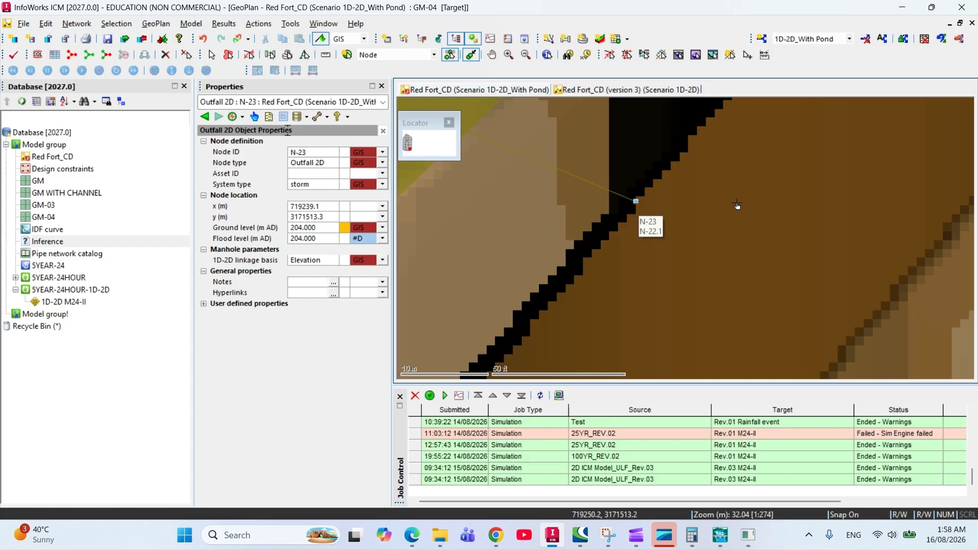
pyautogui.click(213, 56)
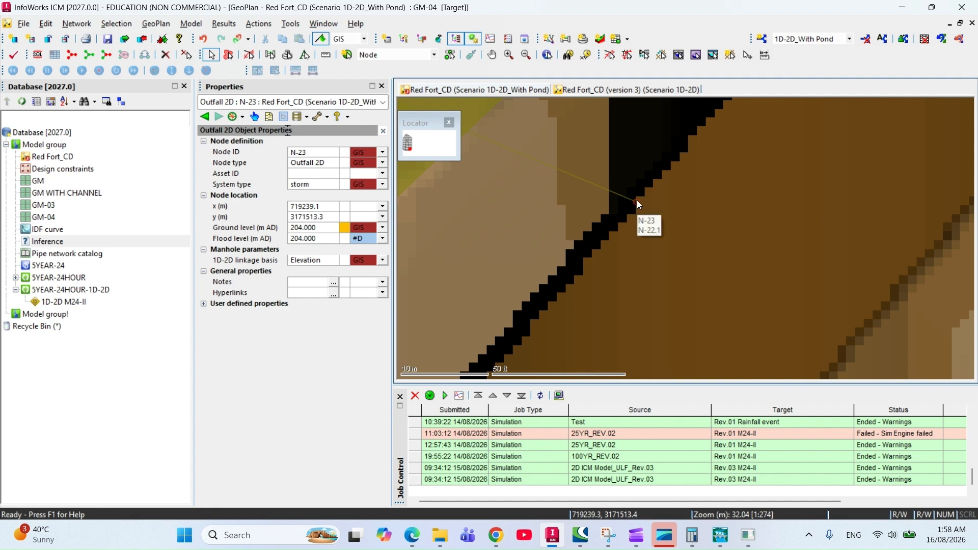
# - Examine the terrain around outfall N-23, where the pipe meets the edge of the lowered rectangle
pyautogui.moveTo(686, 195); pyautogui.dragTo(640, 219)
pyautogui.scroll(-1, 642, 220)
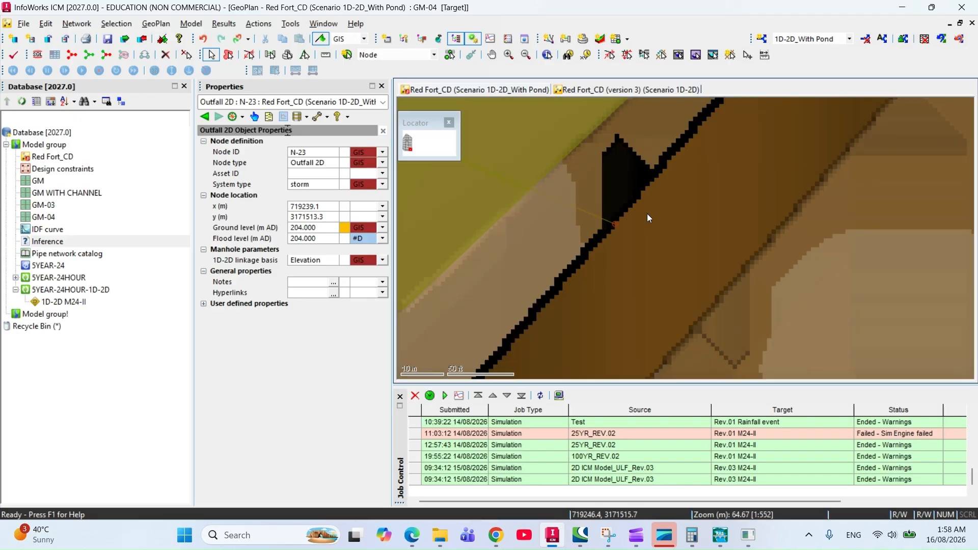
pyautogui.moveTo(610, 228); pyautogui.dragTo(648, 187)
pyautogui.scroll(-1, 648, 190)
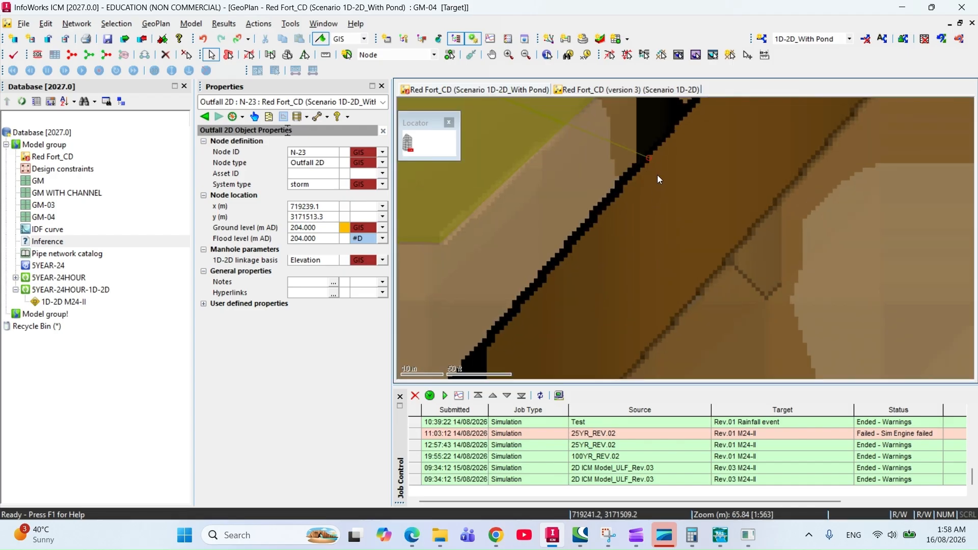
pyautogui.moveTo(648, 155); pyautogui.dragTo(694, 190)
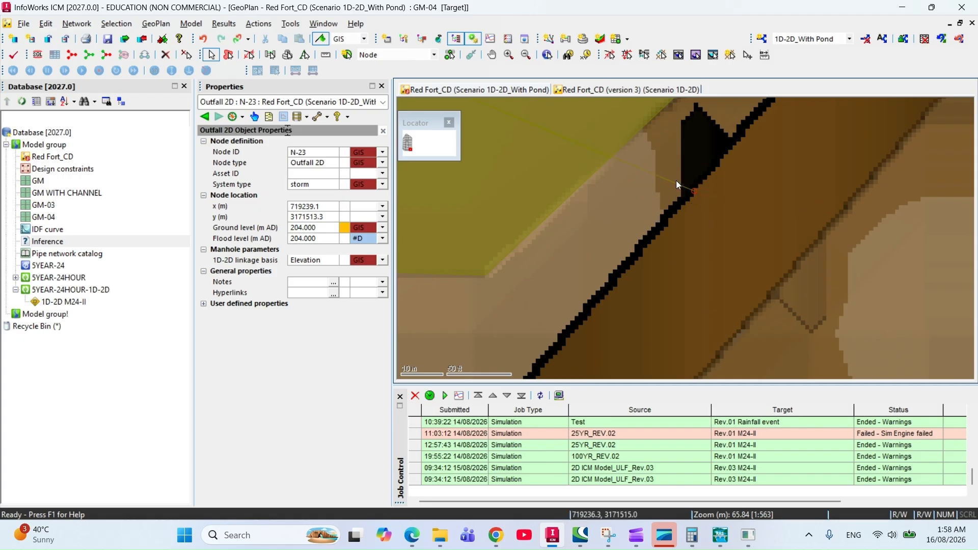
pyautogui.scroll(2, 707, 191)
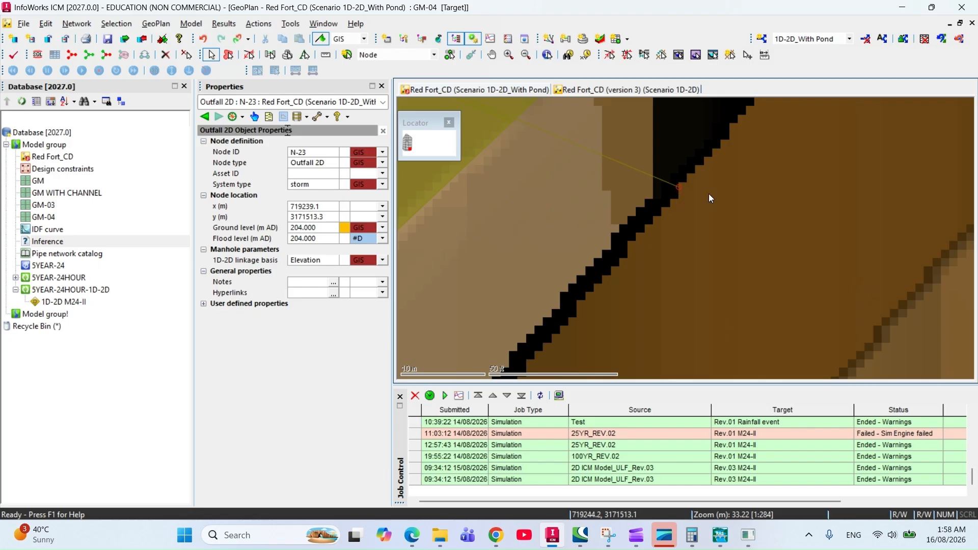
pyautogui.moveTo(687, 200); pyautogui.dragTo(678, 199)
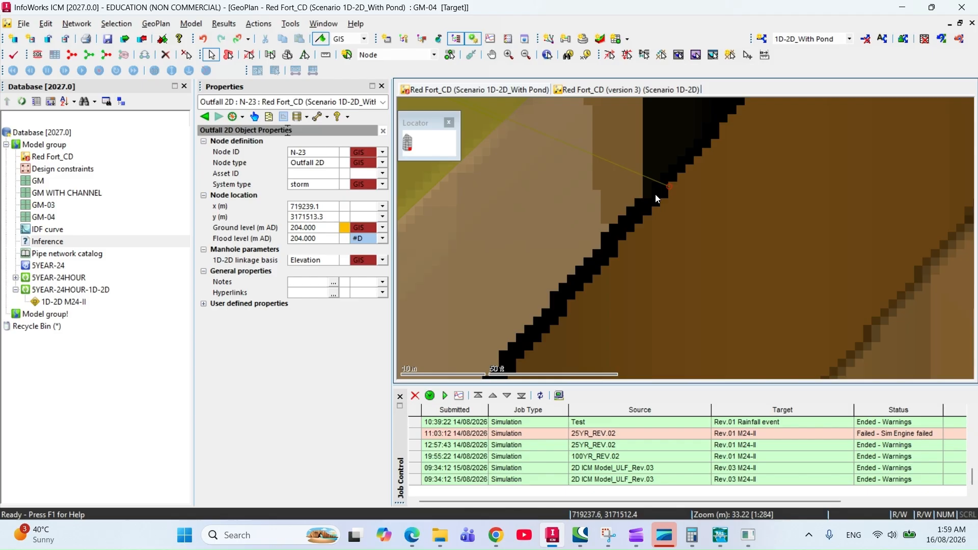
# - Switch to RAS Mapper and add a Channel line modification layer named Channels to Terrain (8)
pyautogui.moveTo(747, 542)
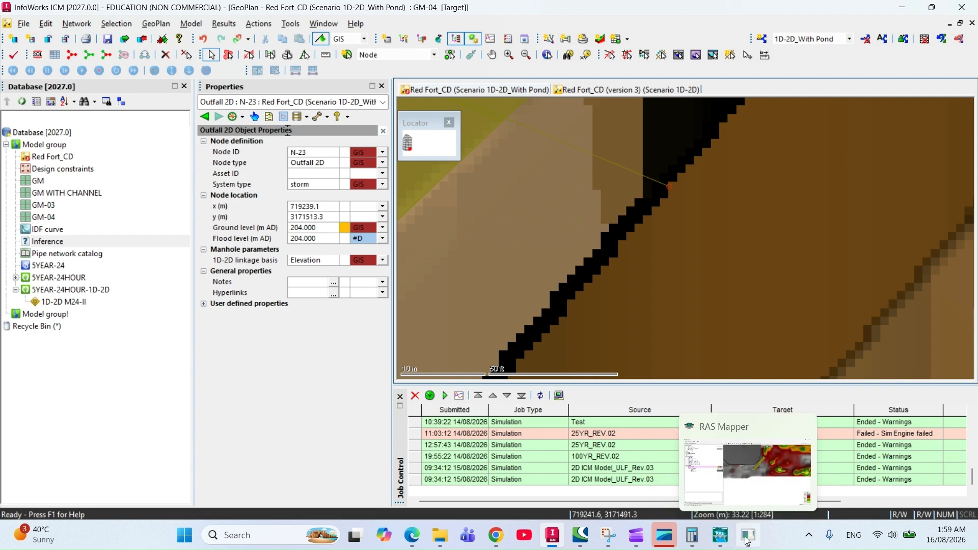
pyautogui.click(747, 542)
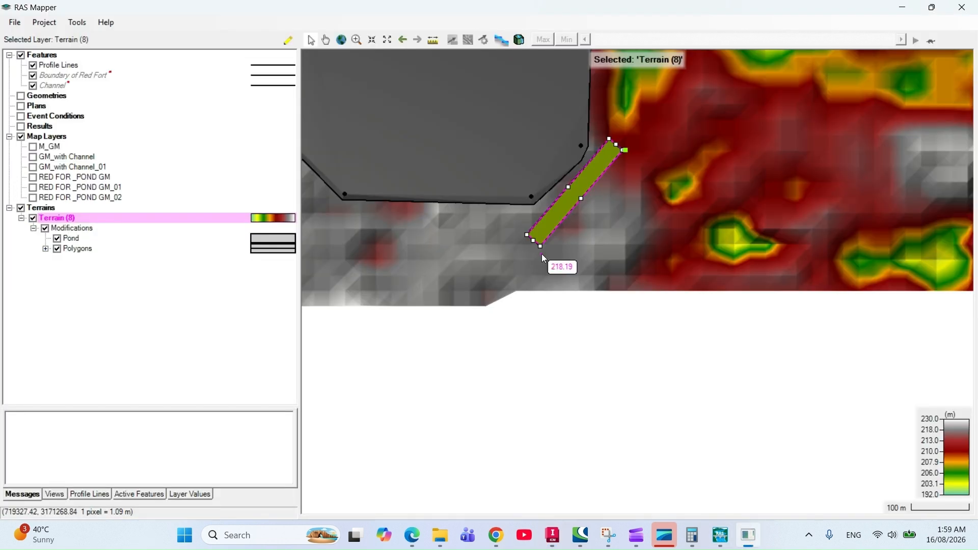
pyautogui.scroll(2, 580, 183)
pyautogui.click(574, 190)
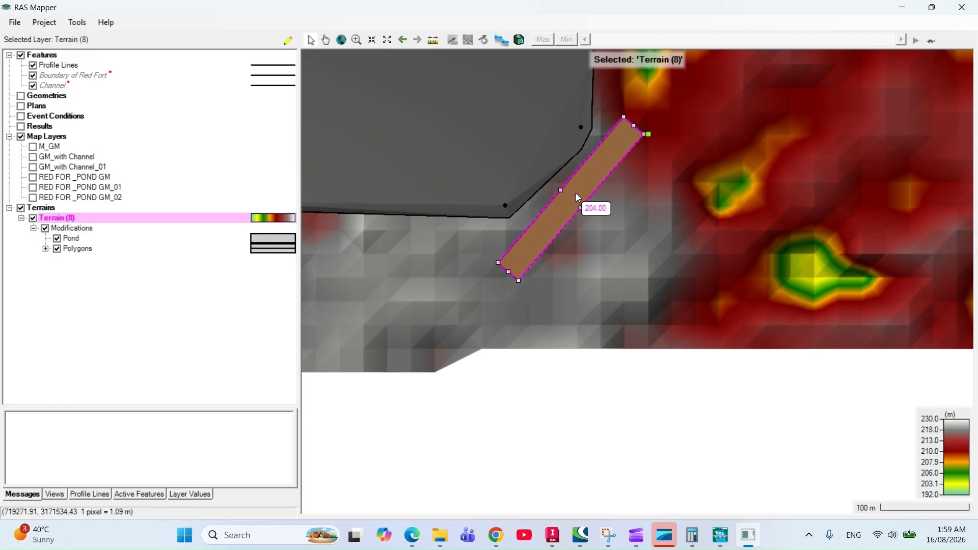
pyautogui.scroll(2, 576, 189)
pyautogui.scroll(2, 552, 186)
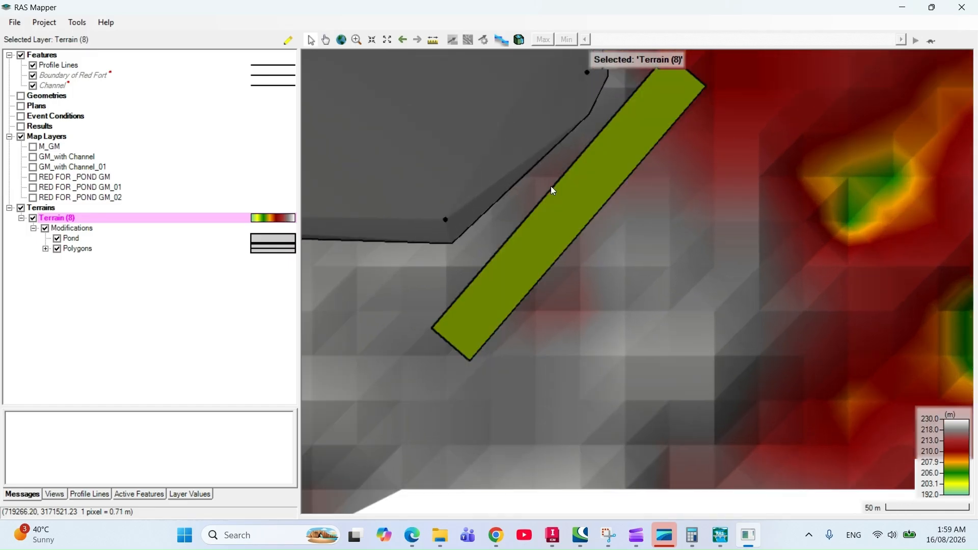
pyautogui.scroll(1, 555, 189)
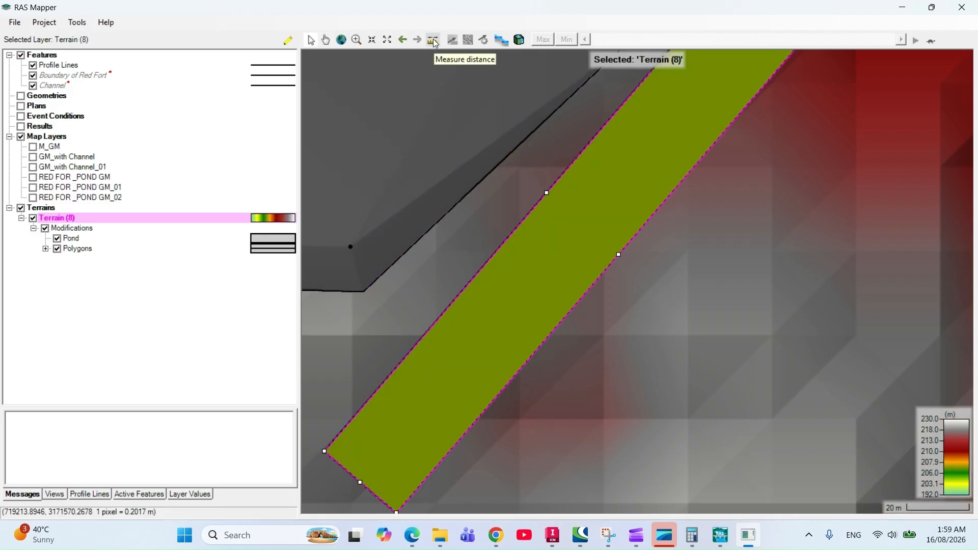
pyautogui.click(93, 230)
pyautogui.rightClick(94, 231)
pyautogui.moveTo(221, 268)
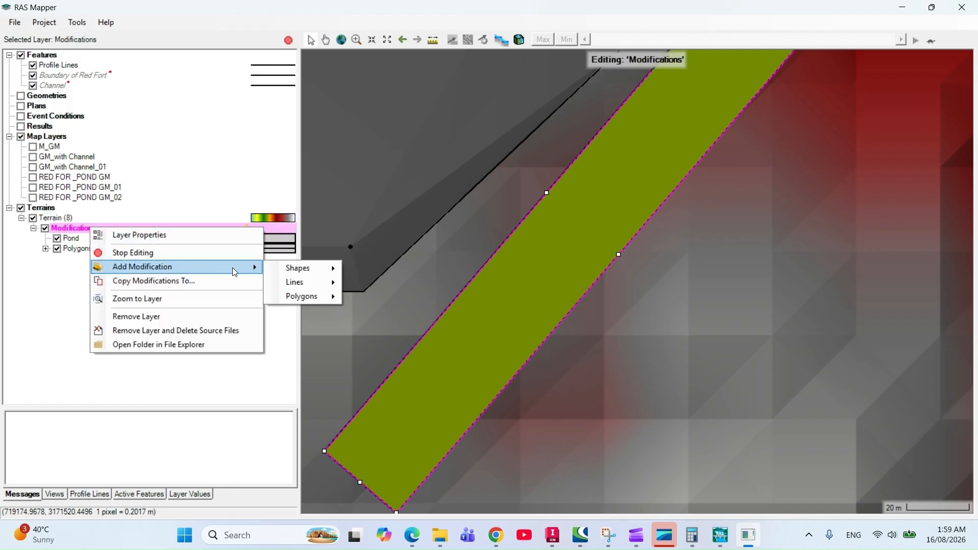
pyautogui.moveTo(313, 283)
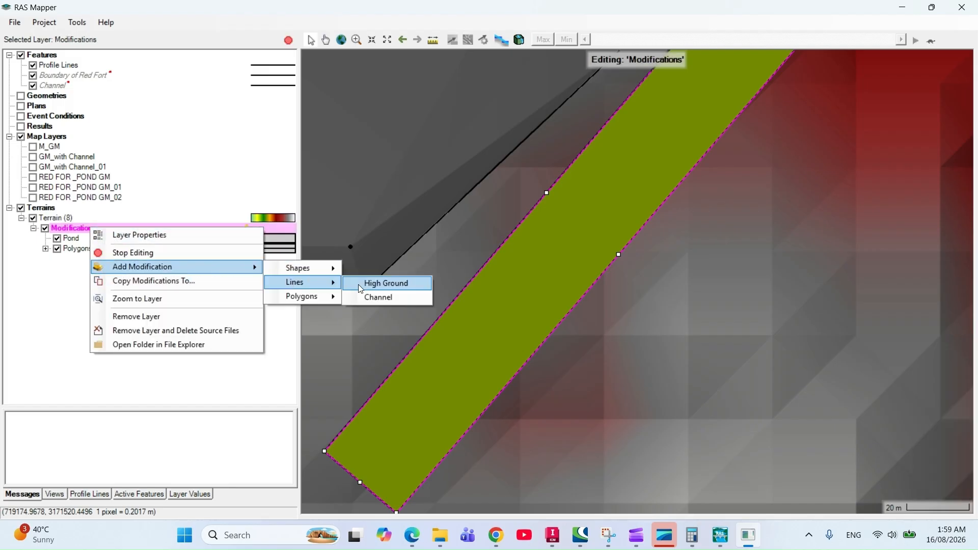
pyautogui.click(401, 297)
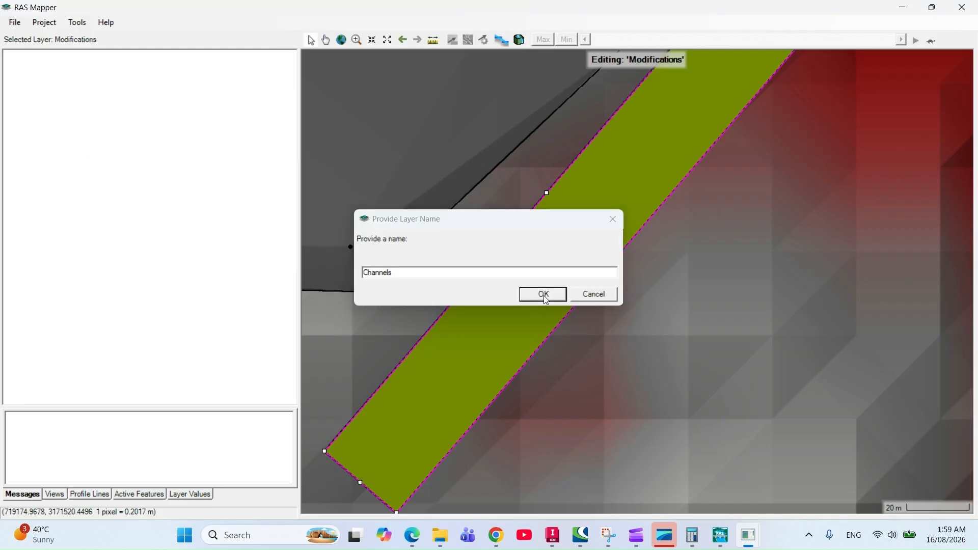
pyautogui.click(531, 299)
# - Draw a channel line about 7 m long from the pond side across the near edge of the lowered rectangle
pyautogui.moveTo(561, 198); pyautogui.dragTo(534, 209)
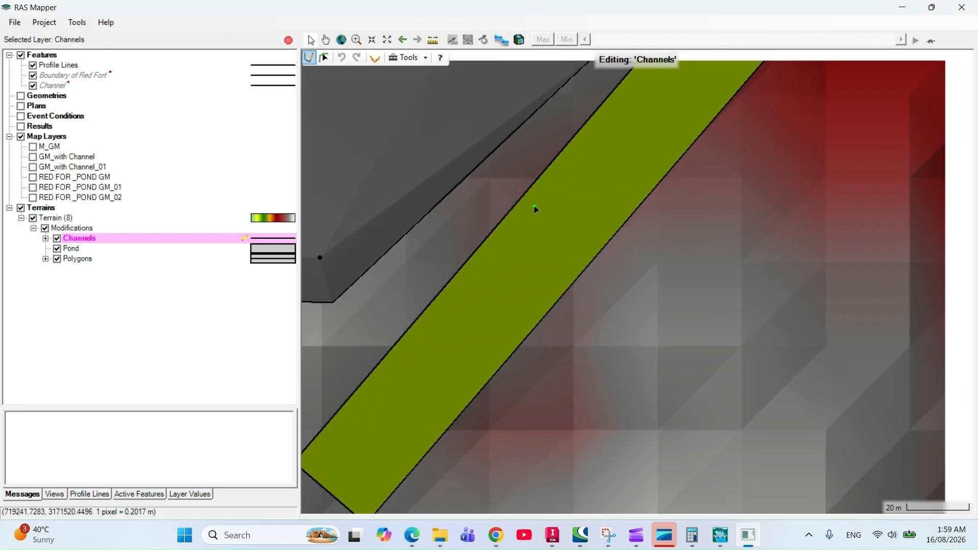
pyautogui.scroll(1, 502, 205)
pyautogui.scroll(2, 503, 207)
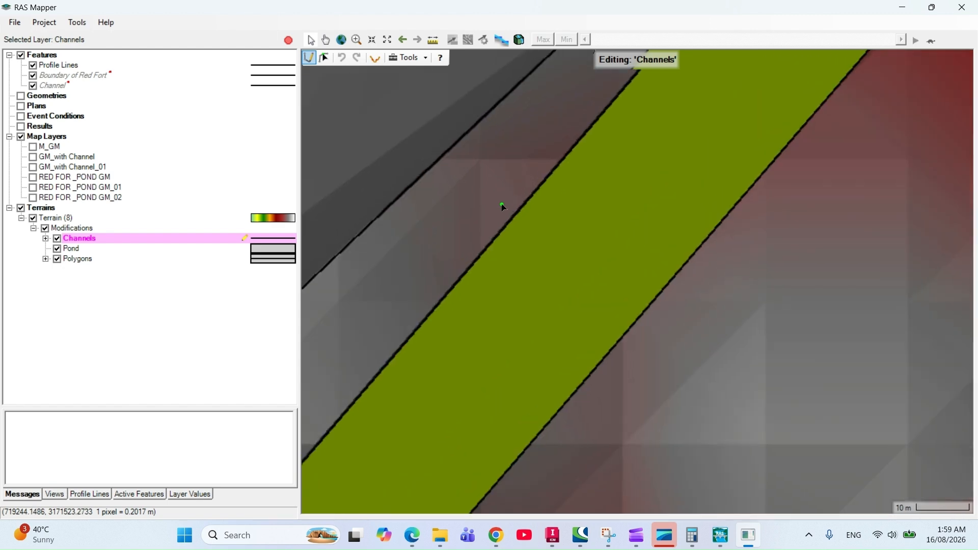
pyautogui.click(474, 213)
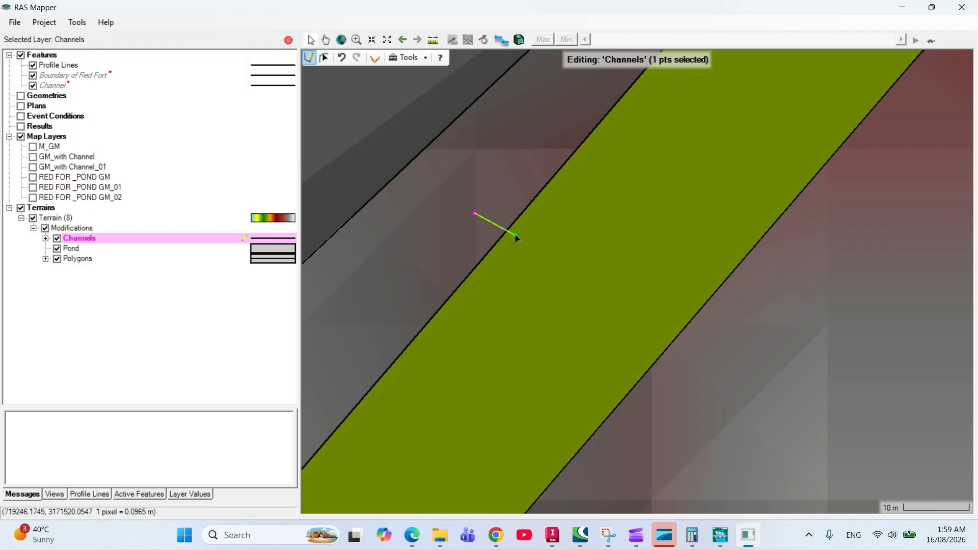
pyautogui.doubleClick(516, 236)
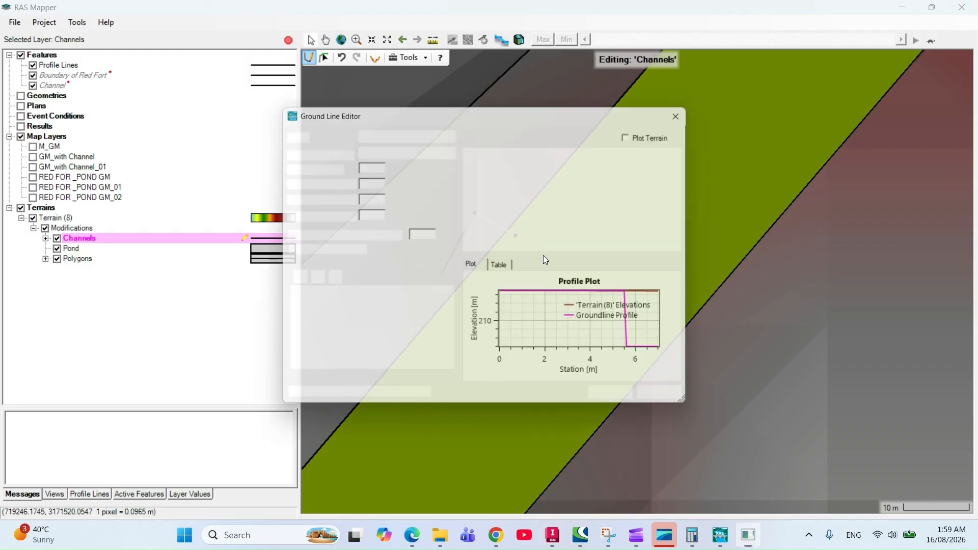
# - Set Channel 1's modification method to Replace Terrain Value and its max extent width to 50 m
pyautogui.click(437, 156)
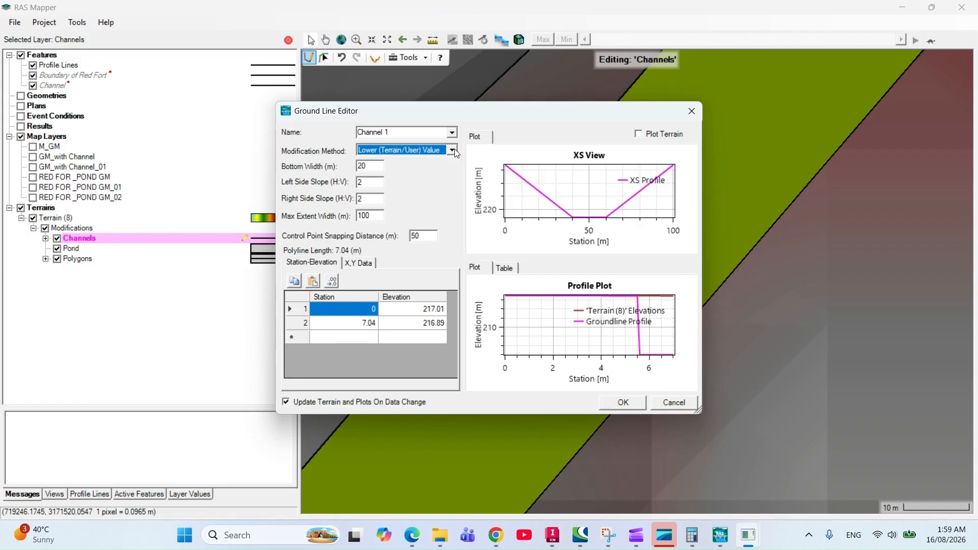
pyautogui.click(401, 164)
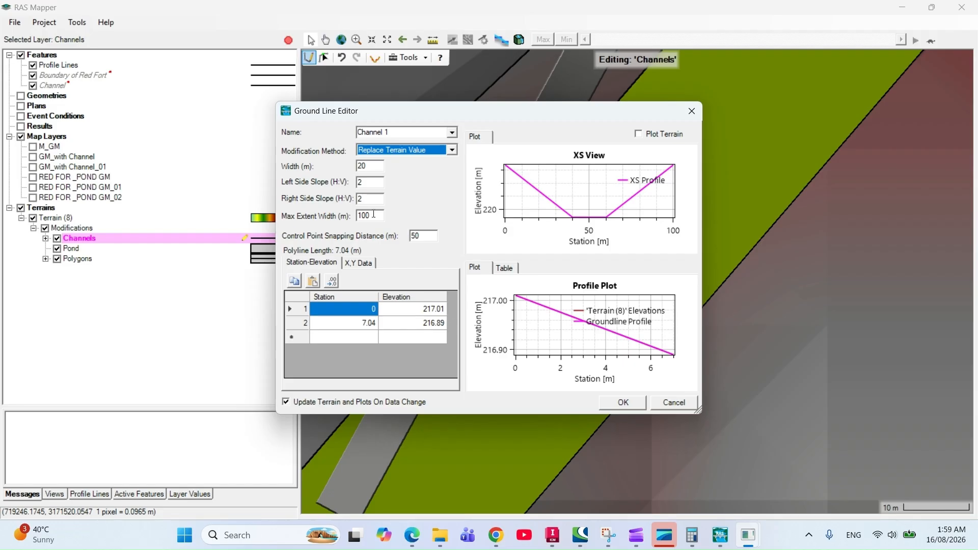
pyautogui.moveTo(373, 214); pyautogui.dragTo(357, 215)
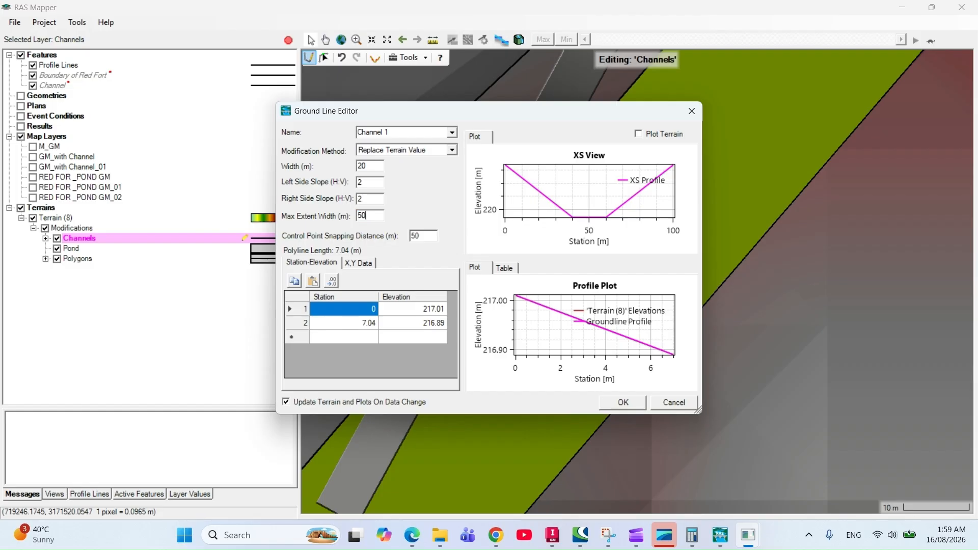
# - Set the channel line's elevations to 206.49 at station 0 and 204 at station 7.04, and accept the modification
pyautogui.click(427, 309)
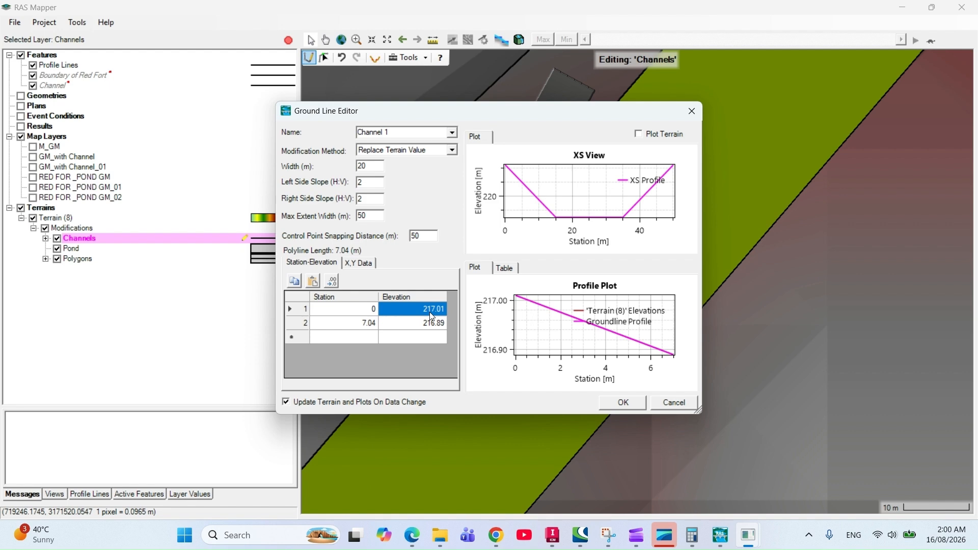
pyautogui.write('20')
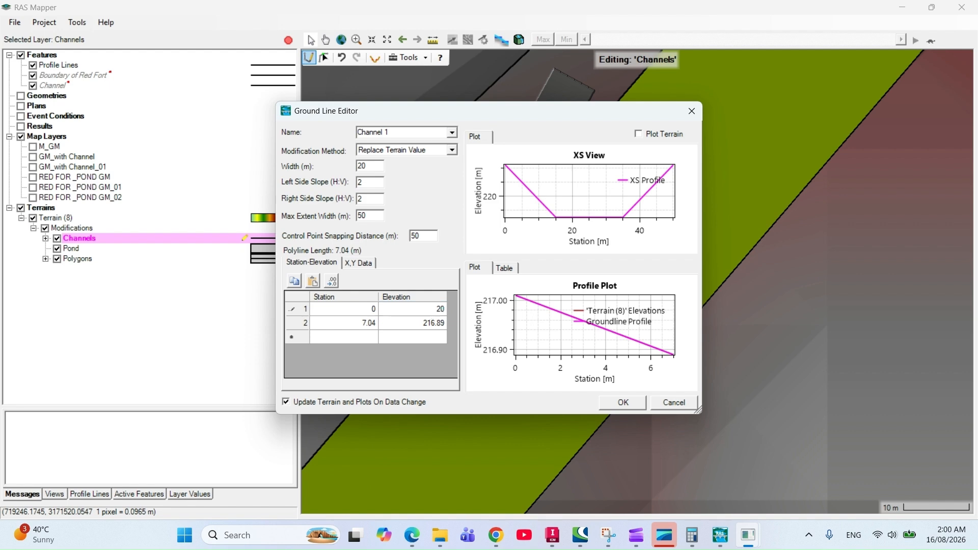
pyautogui.write('6.48')
pyautogui.press('BackSpace')
pyautogui.write('5')
pyautogui.click(435, 323)
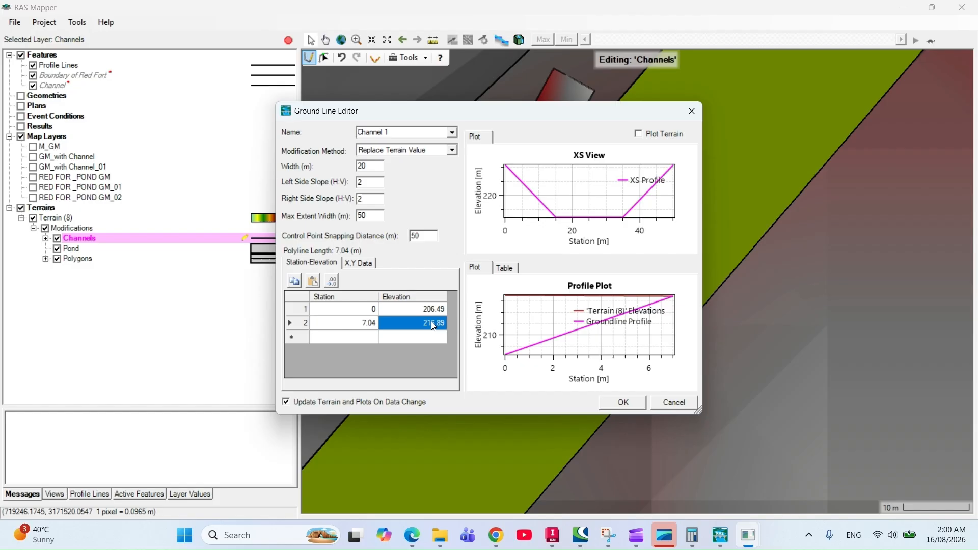
pyautogui.write('204')
pyautogui.moveTo(435, 308); pyautogui.dragTo(457, 327)
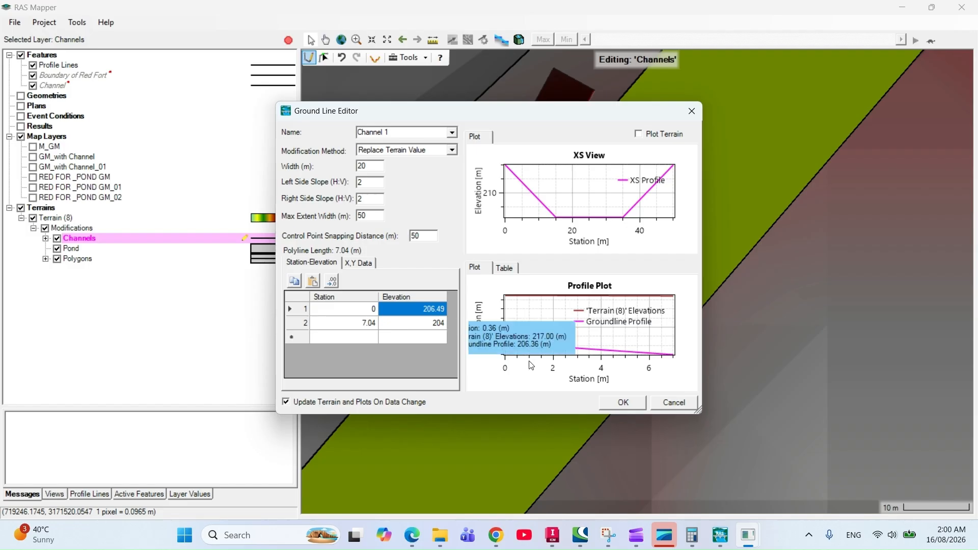
pyautogui.click(626, 402)
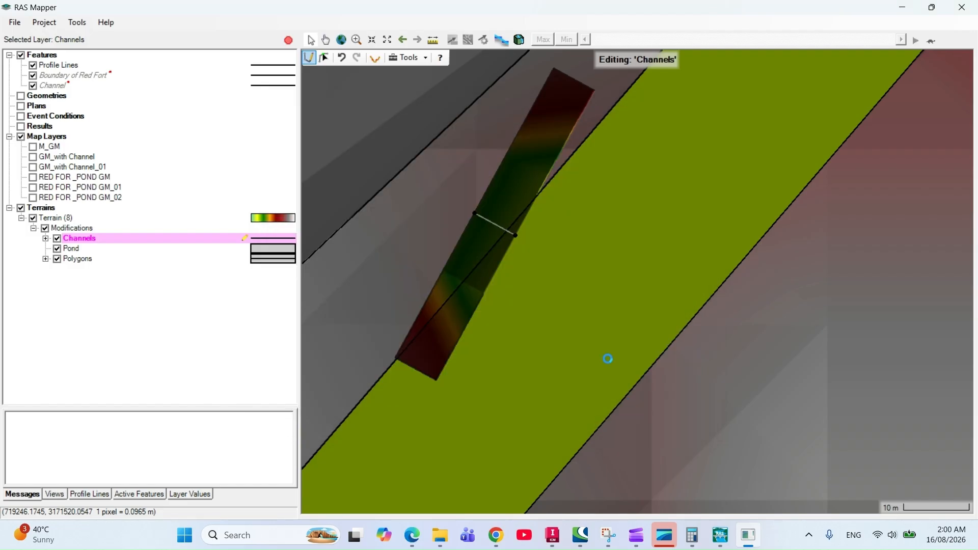
# - Set Channel 1's width to 5 m and its max extent width to 13 m, and accept the modification
pyautogui.moveTo(531, 220); pyautogui.dragTo(636, 246)
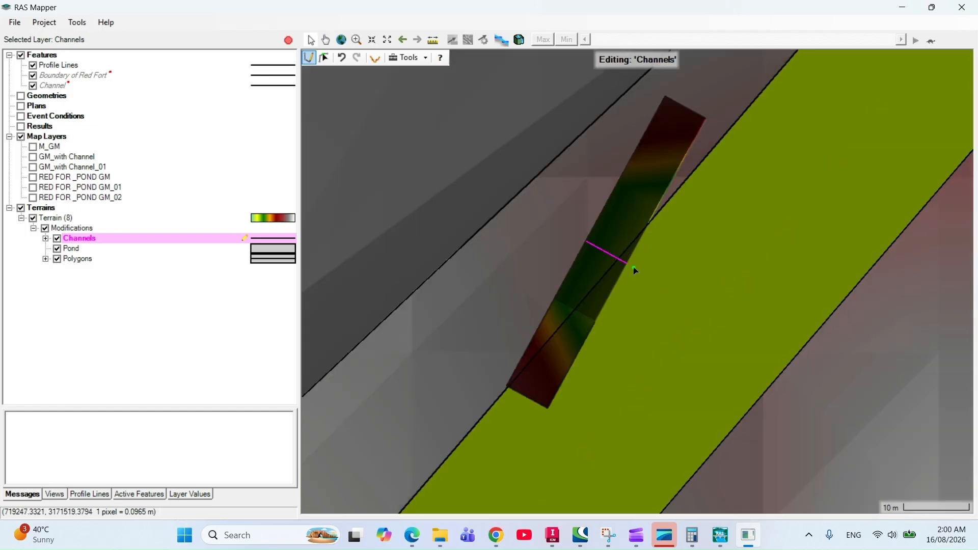
pyautogui.rightClick(97, 242)
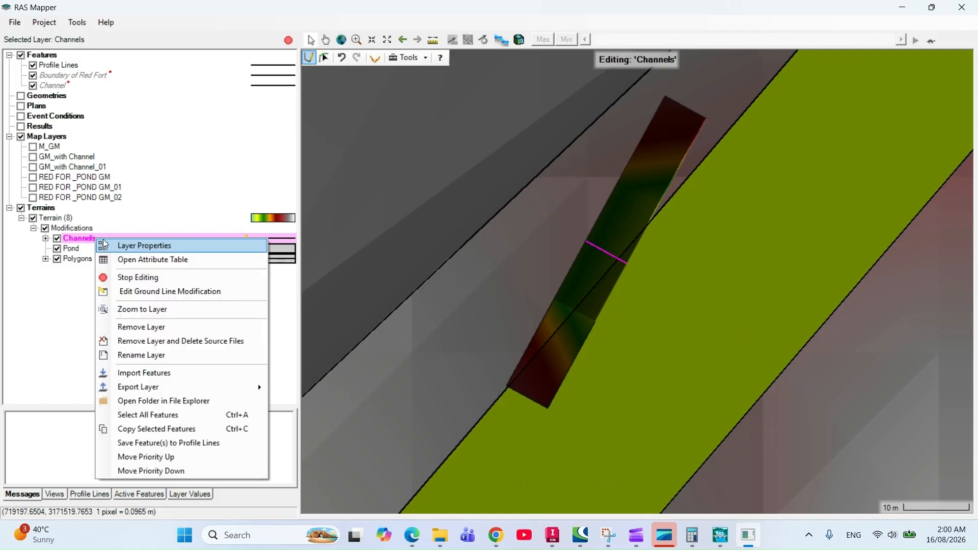
pyautogui.click(160, 293)
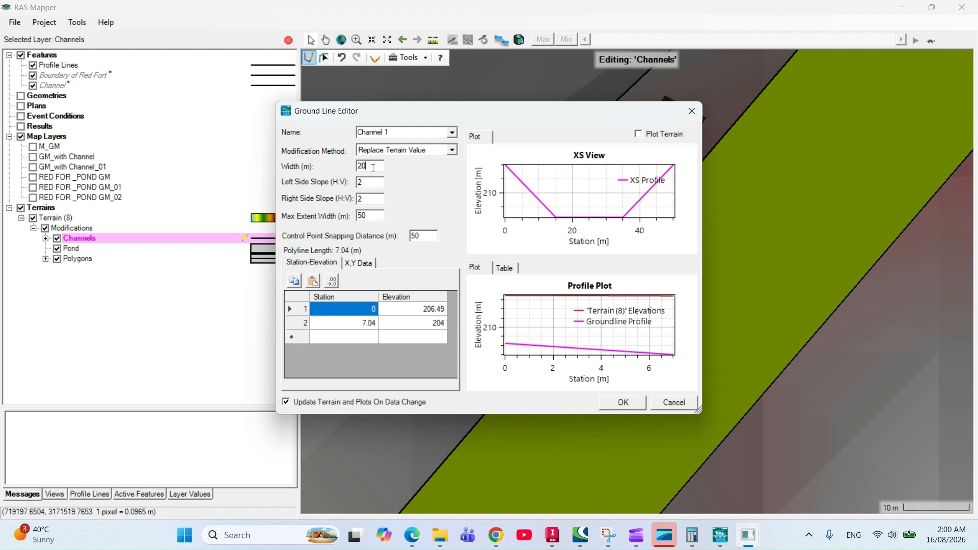
pyautogui.moveTo(373, 168); pyautogui.dragTo(358, 167)
pyautogui.write('5')
pyautogui.click(373, 216)
pyautogui.moveTo(372, 216); pyautogui.dragTo(355, 217)
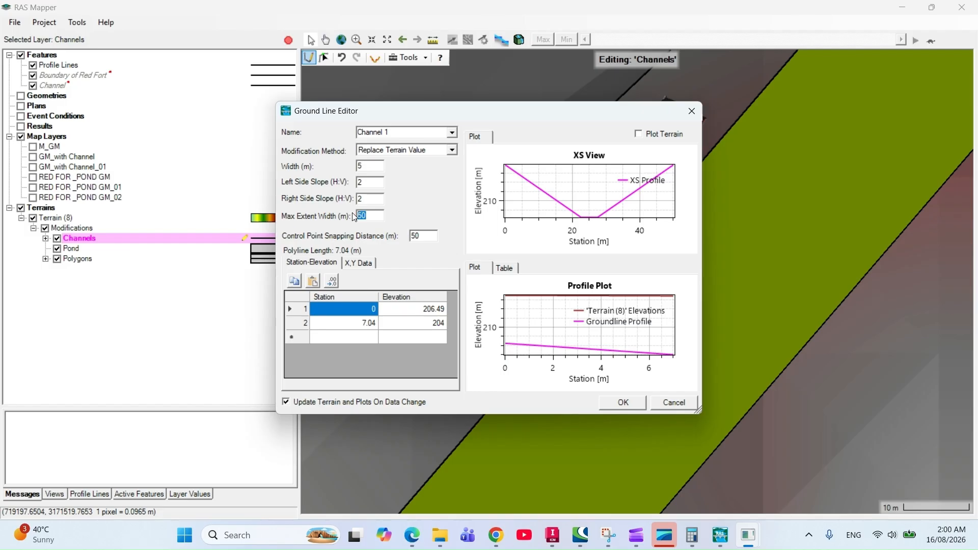
pyautogui.write('13')
pyautogui.click(379, 199)
pyautogui.click(622, 402)
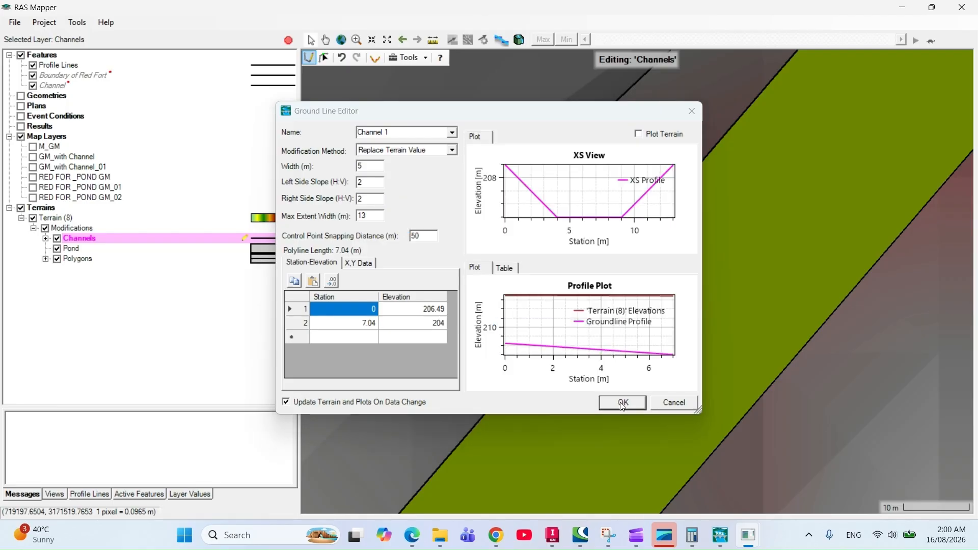
# - Plot the detailed terrain profile along a line about 27 m long through the channel into the lowered rectangle, and examine the channel slope
pyautogui.moveTo(648, 277); pyautogui.dragTo(517, 238)
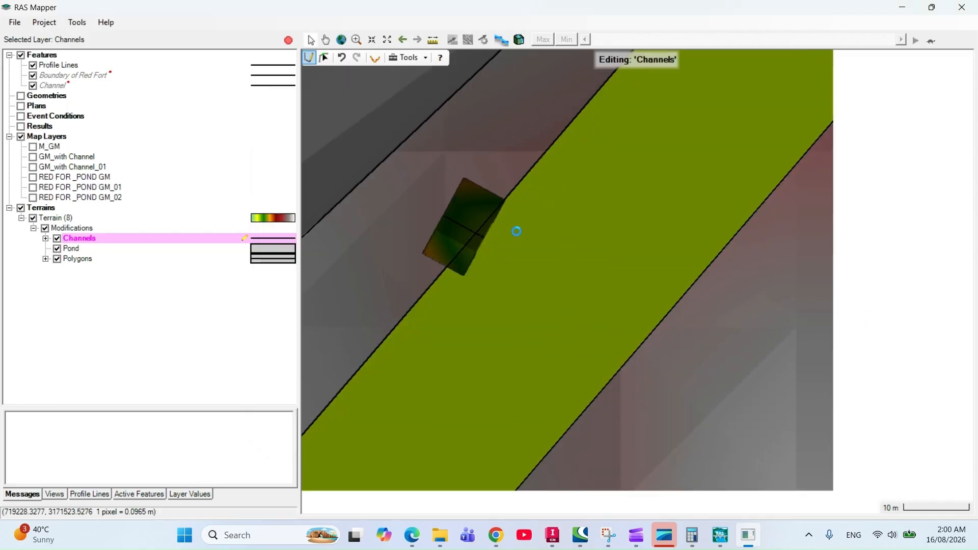
pyautogui.click(433, 41)
pyautogui.click(426, 206)
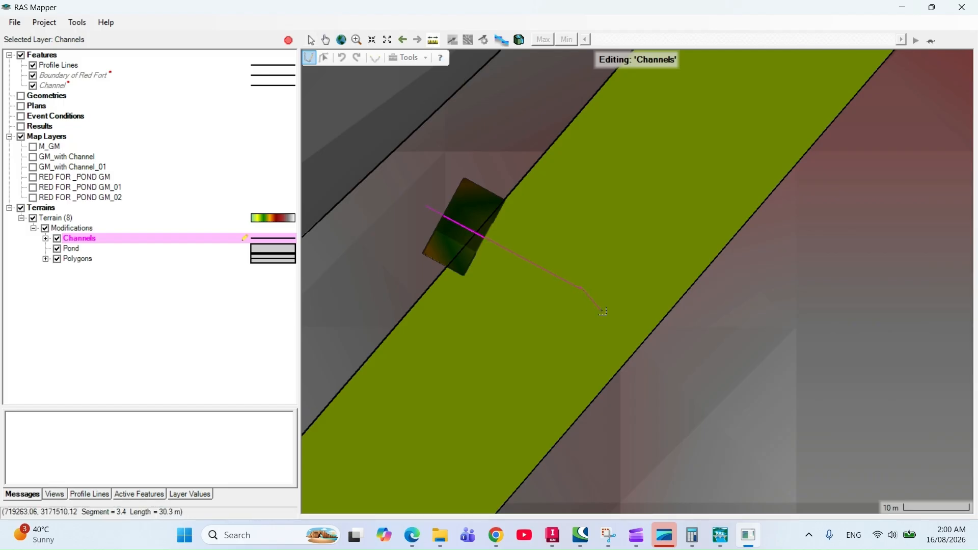
pyautogui.rightClick(584, 289)
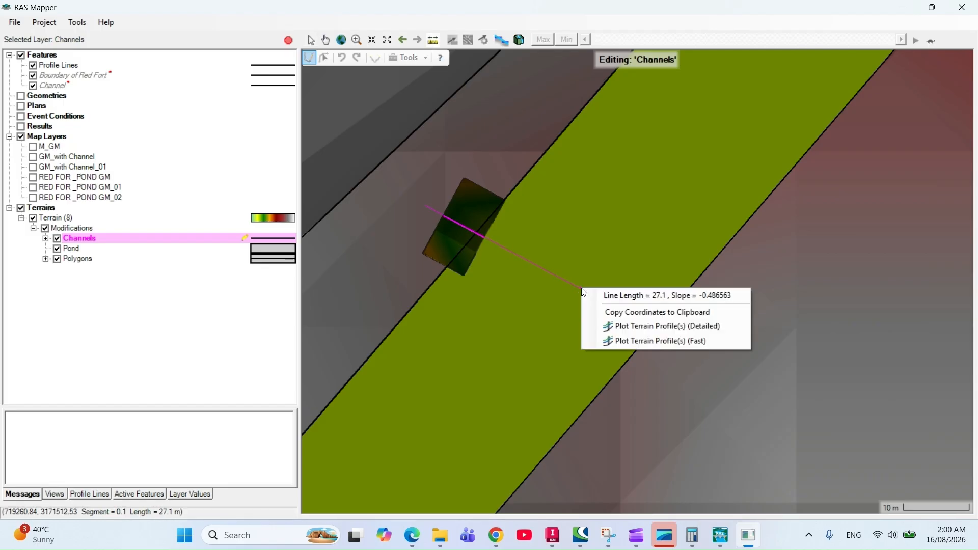
pyautogui.click(617, 329)
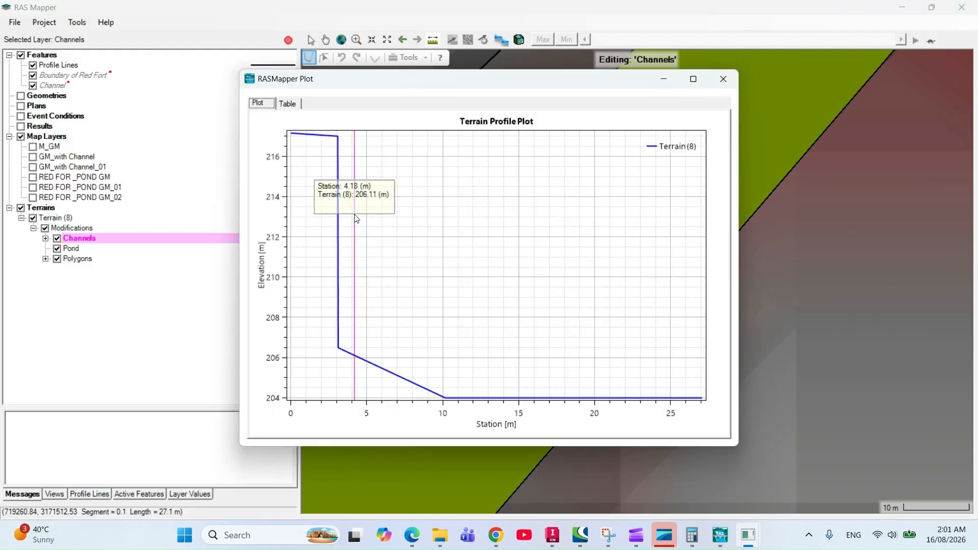
pyautogui.moveTo(363, 89); pyautogui.dragTo(139, 141)
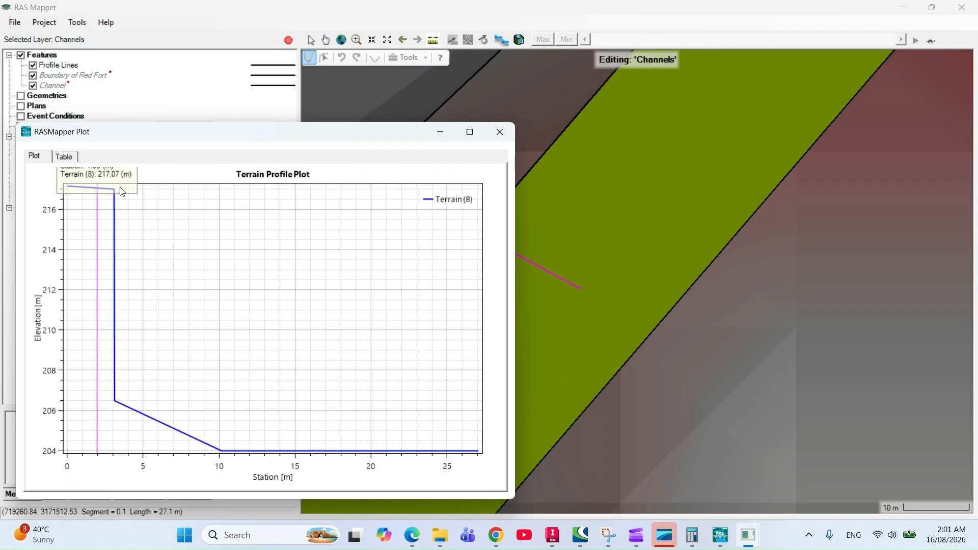
pyautogui.moveTo(192, 135); pyautogui.dragTo(734, 104)
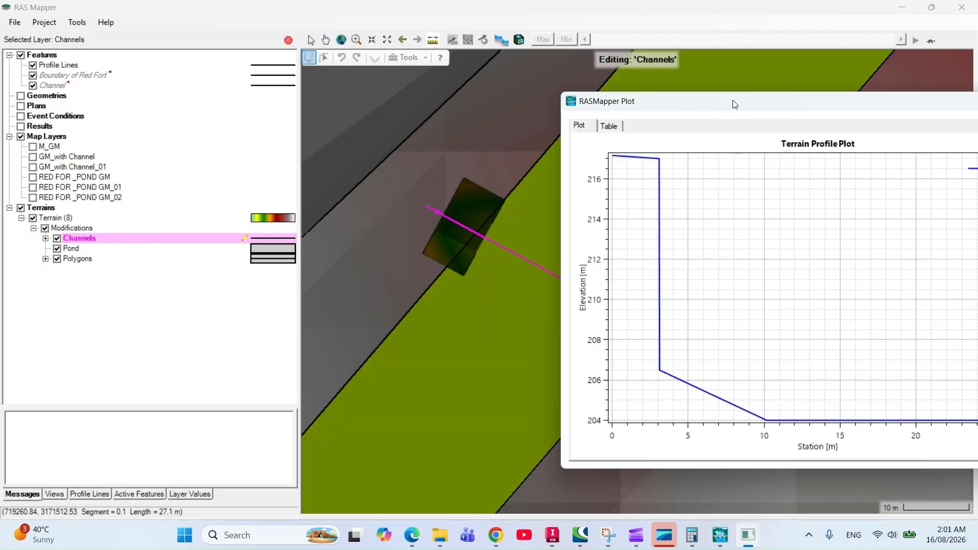
pyautogui.moveTo(639, 162)
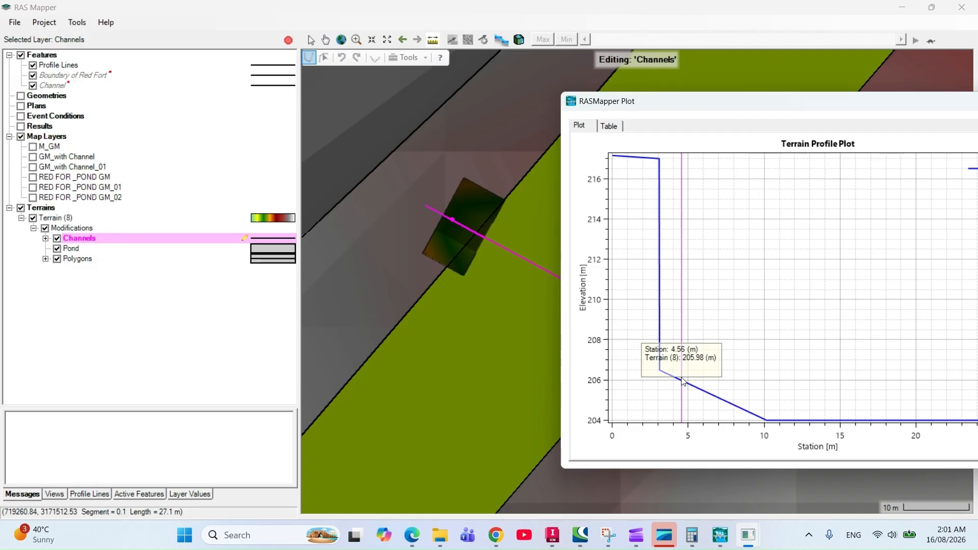
pyautogui.moveTo(880, 109); pyautogui.dragTo(646, 112)
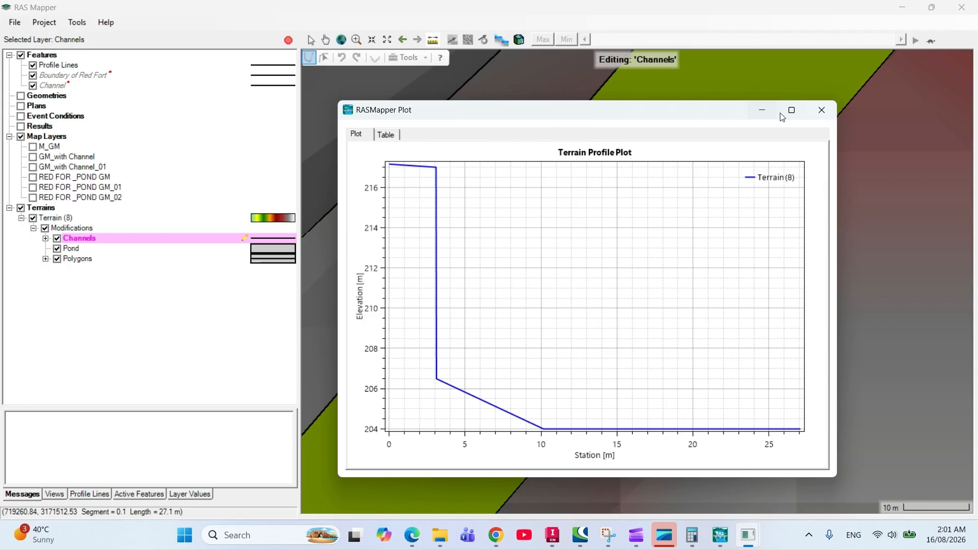
pyautogui.click(831, 108)
# - Switch to InfoWorks ICM and start editing the geometry of outfall node N-23
pyautogui.click(973, 9)
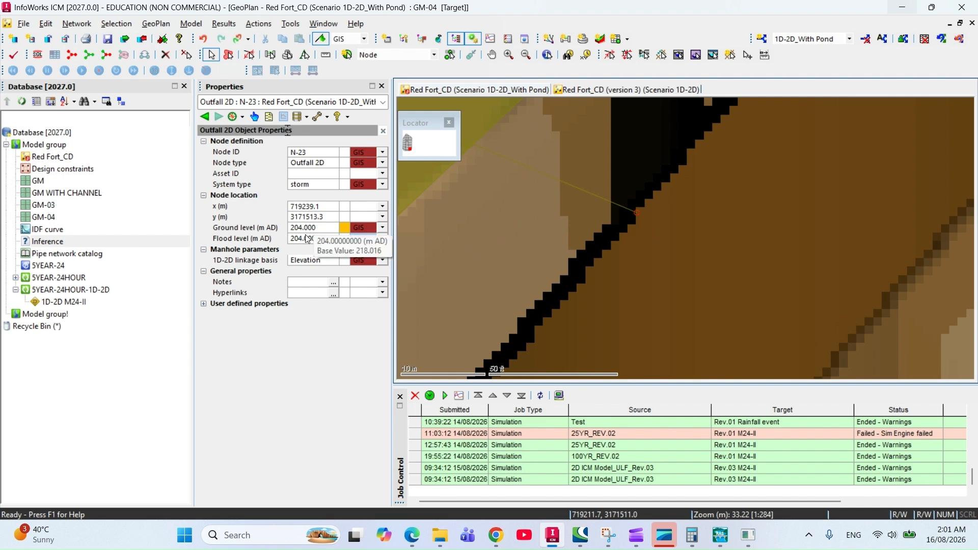
pyautogui.rightClick(636, 213)
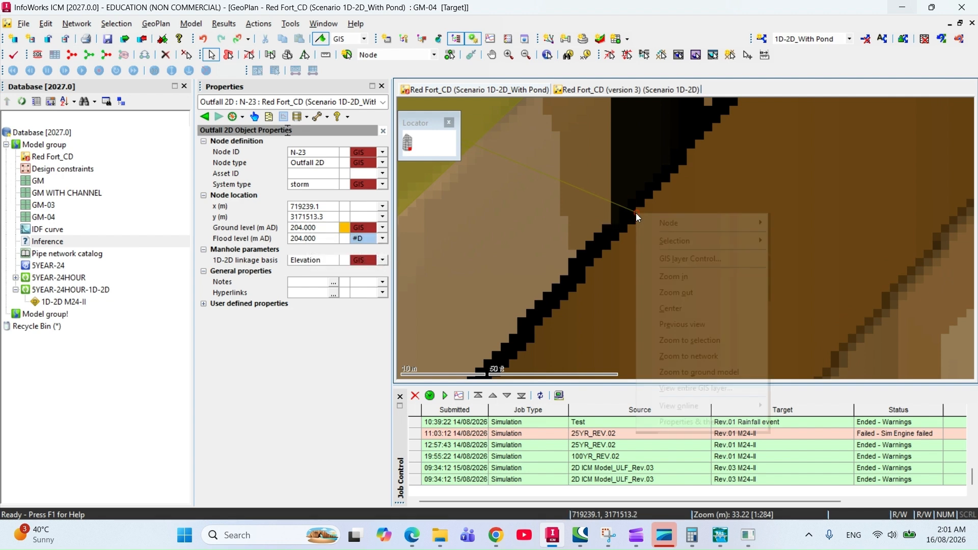
pyautogui.moveTo(682, 223)
pyautogui.click(788, 256)
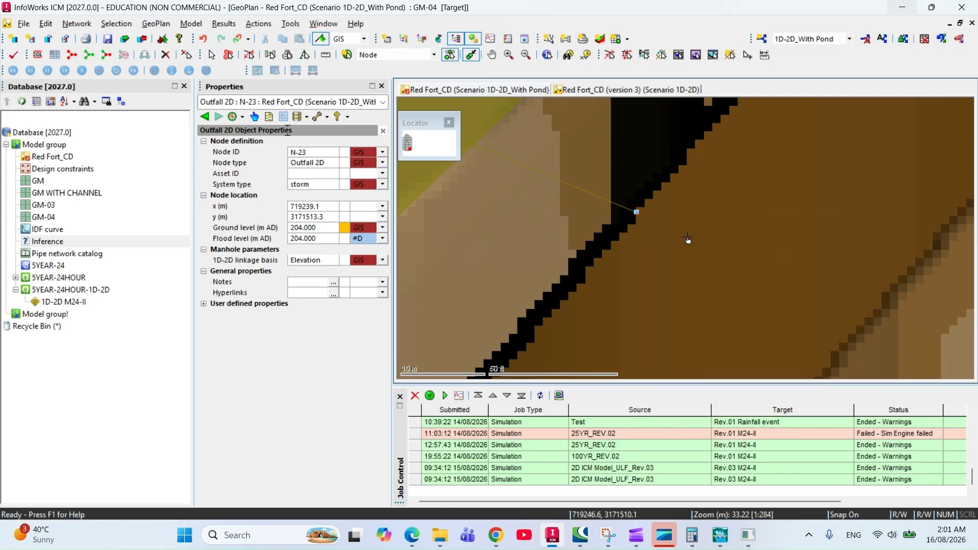
# - Try outfall N-23 at about x 719238.3, y 3171514.1, clearing its ground level and applying Inference to the network
pyautogui.moveTo(636, 212); pyautogui.dragTo(629, 205)
pyautogui.moveTo(685, 219); pyautogui.dragTo(669, 212)
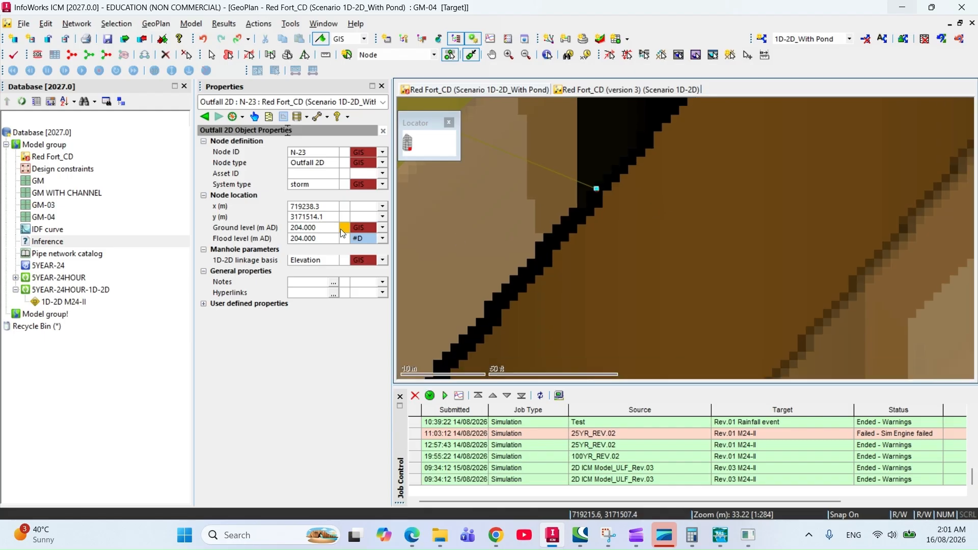
pyautogui.press('Delete')
pyautogui.moveTo(49, 241); pyautogui.dragTo(588, 233)
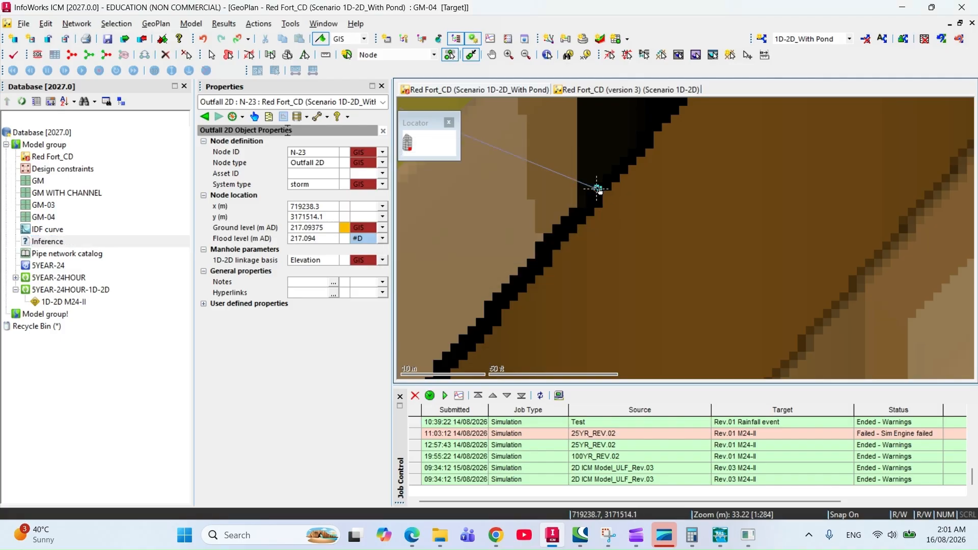
# - Shift outfall N-23 to about x 719238.9, y 3171514.0, clear its ground level and reapply Inference
pyautogui.moveTo(599, 189); pyautogui.dragTo(601, 190)
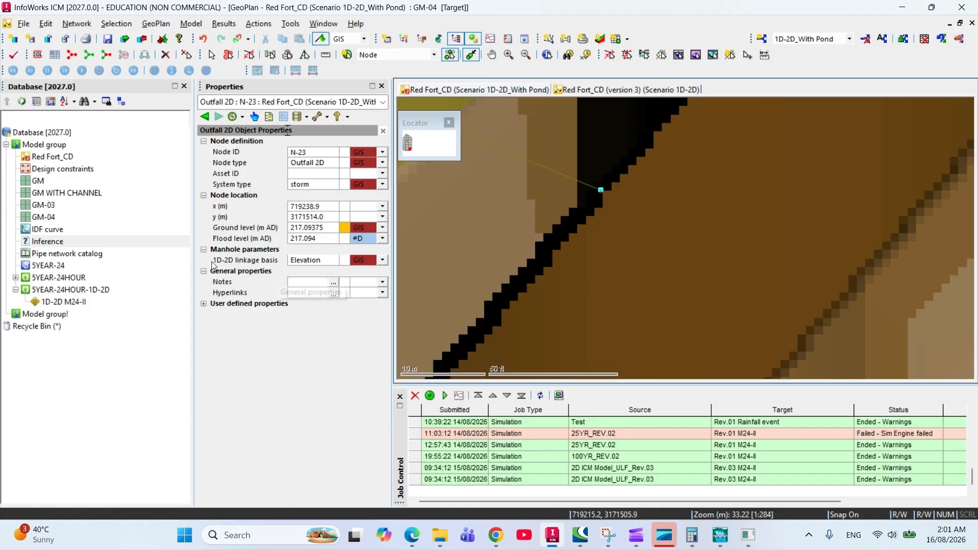
pyautogui.click(332, 231)
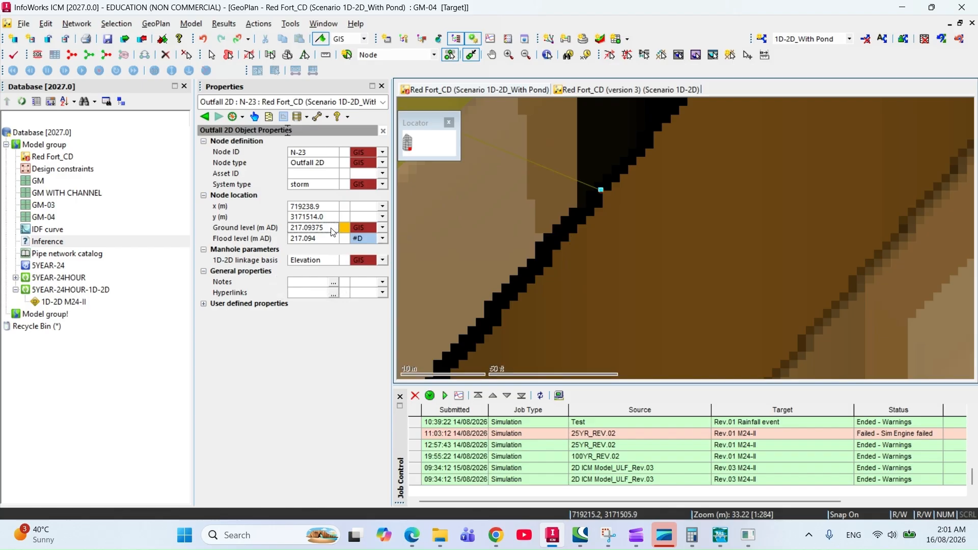
pyautogui.press('Delete')
pyautogui.moveTo(70, 245); pyautogui.dragTo(583, 223)
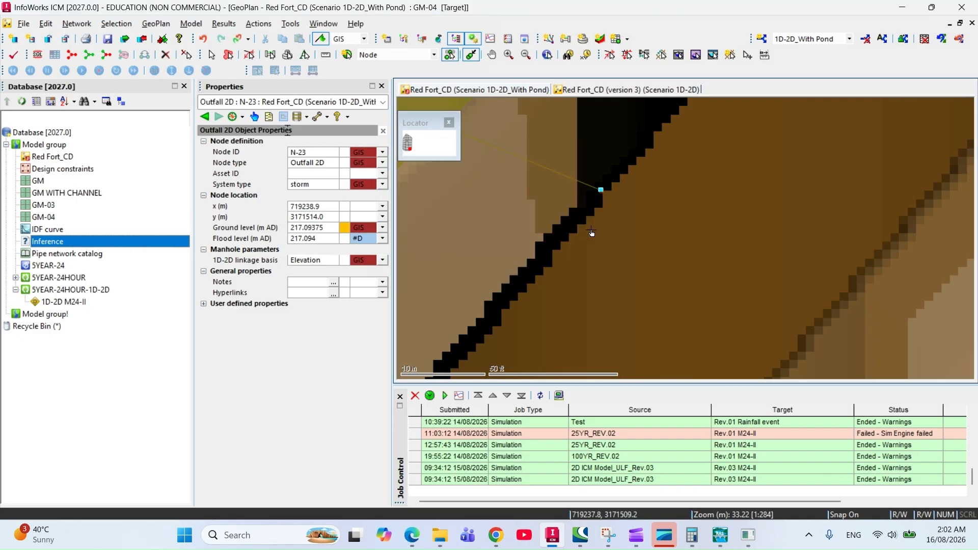
# - Move outfall N-23 to about x 719239.8, y 3171513.7, just inside the lowered rectangle, and infer its ground level again
pyautogui.click(608, 192)
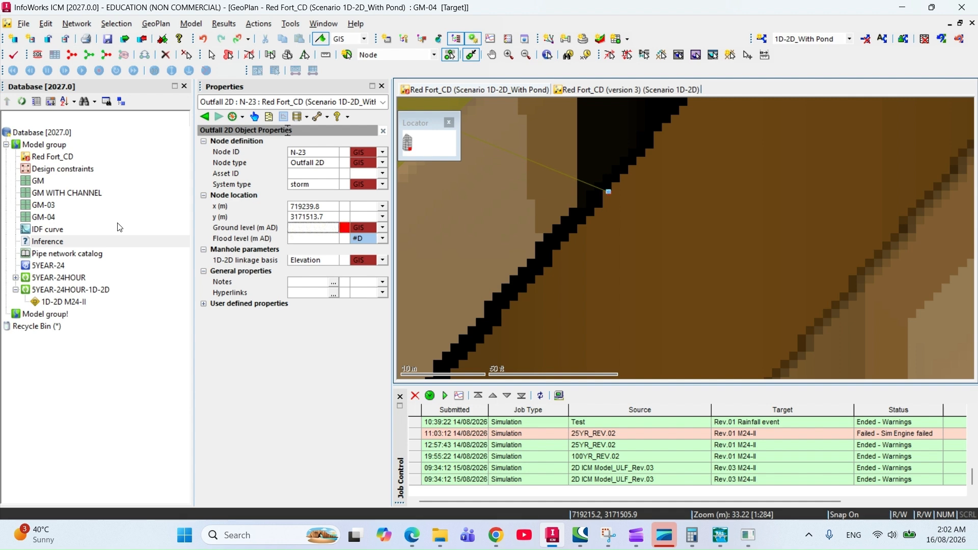
pyautogui.click(68, 243)
pyautogui.moveTo(68, 243); pyautogui.dragTo(531, 231)
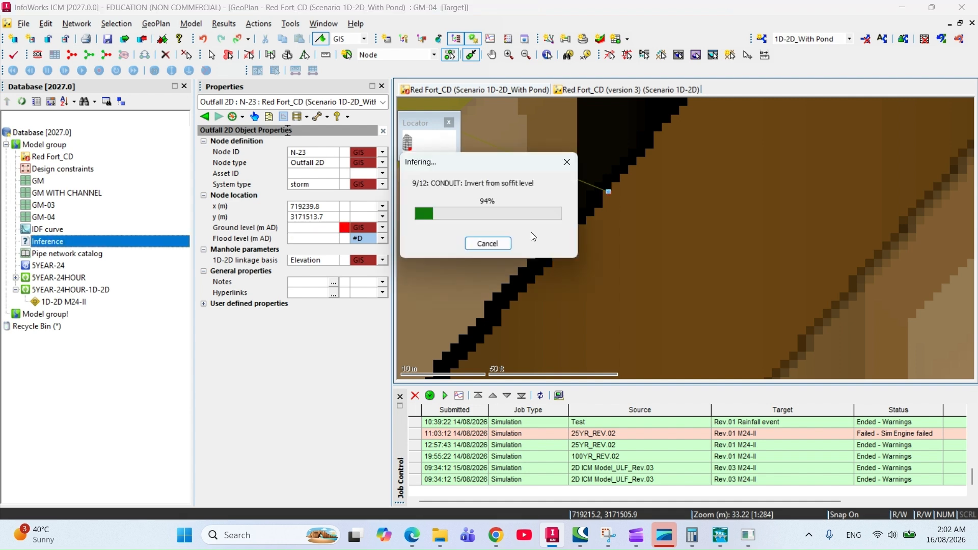
# - Set the downstream invert level of conduit N-22.1, which ends at the outfall, to 204 m AD
pyautogui.scroll(-8, 525, 223)
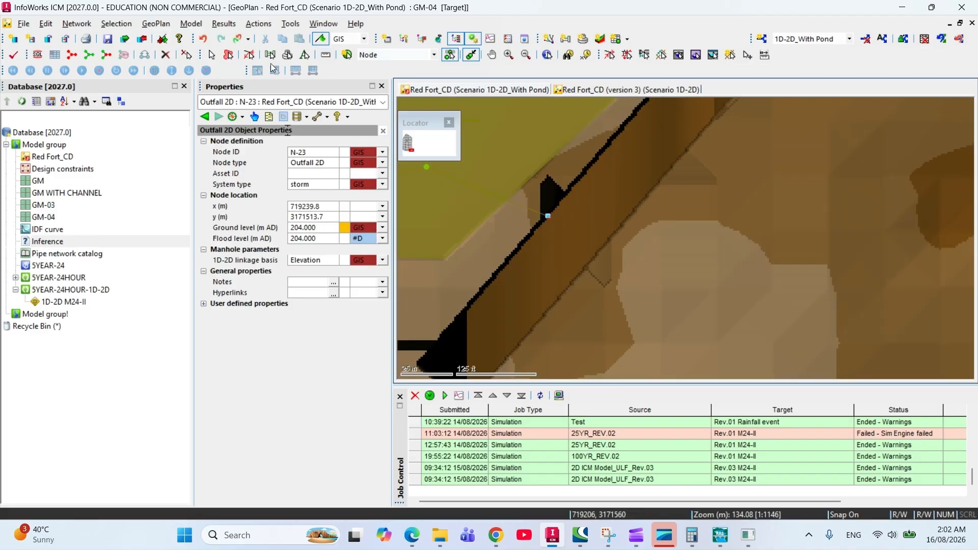
pyautogui.click(211, 55)
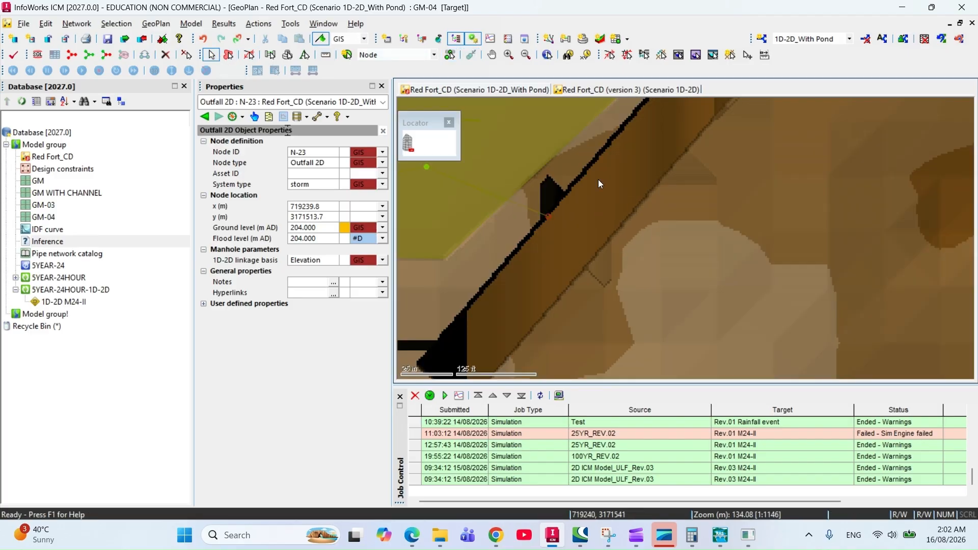
pyautogui.click(534, 210)
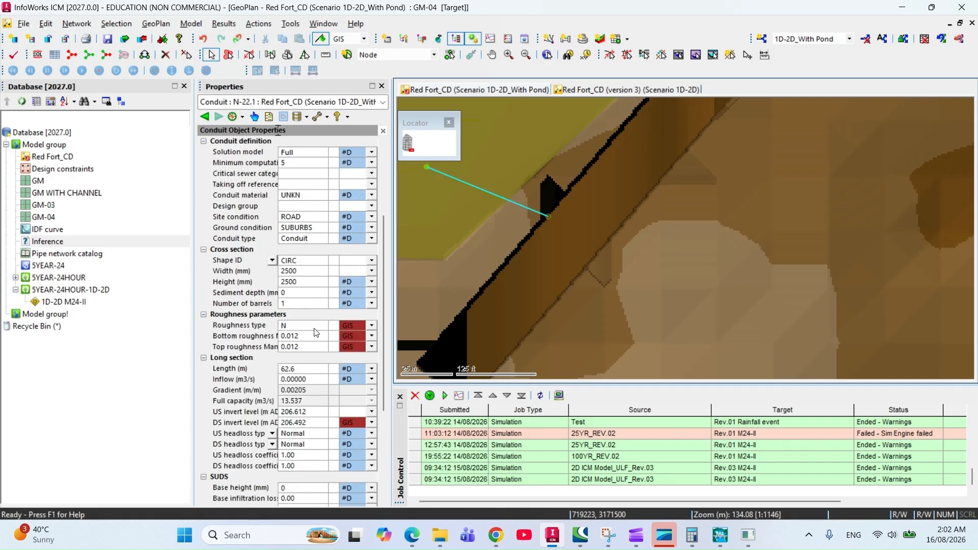
pyautogui.click(312, 427)
pyautogui.write('20')
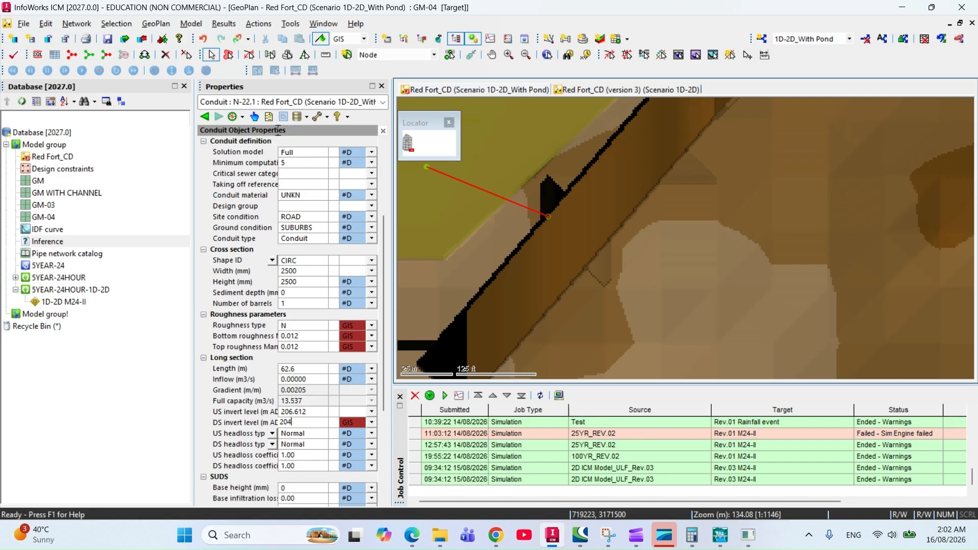
pyautogui.write('4')
pyautogui.press('Return')
pyautogui.click(311, 412)
# - Draw a polygon of about 3.13 ha around the lowered rectangle and its connecting channel, enclosing the pipe outfall
pyautogui.scroll(-2, 591, 249)
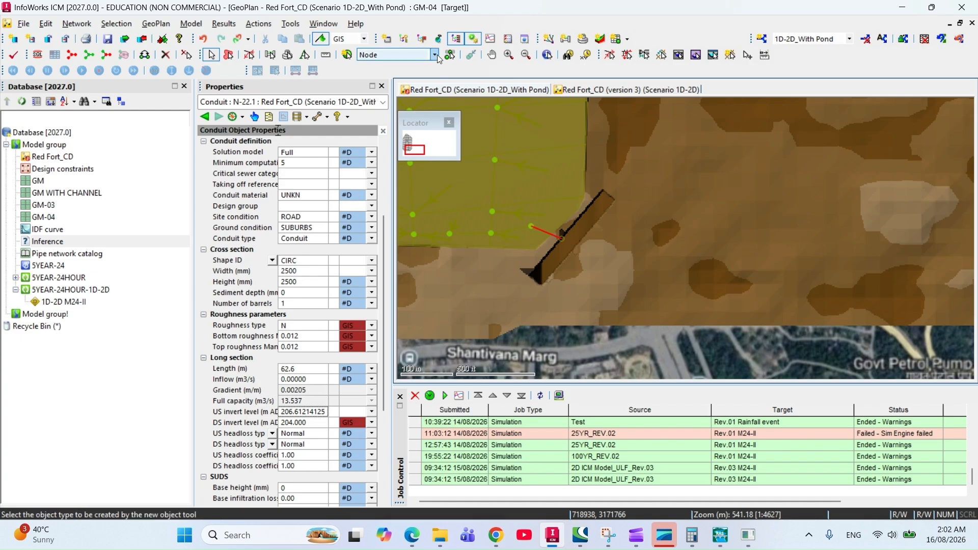
pyautogui.click(394, 54)
pyautogui.click(388, 116)
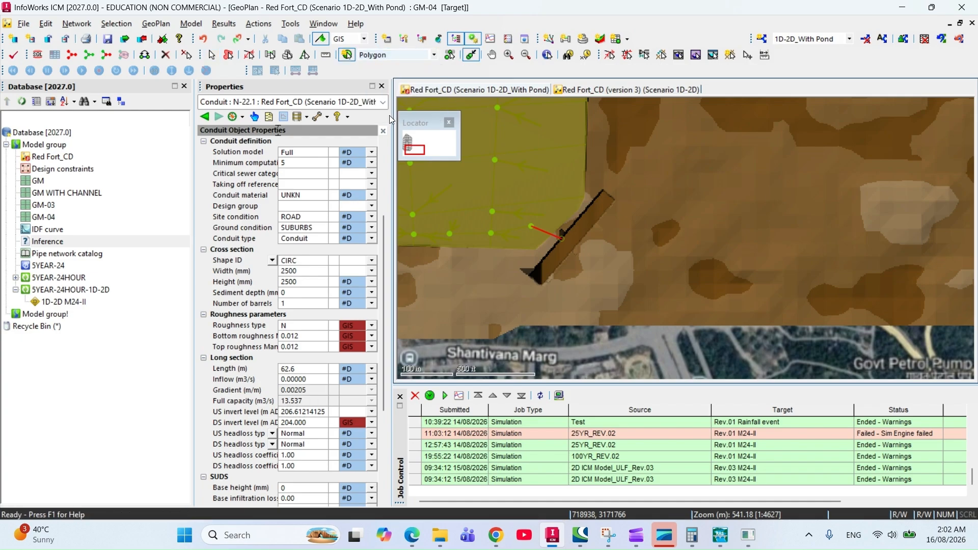
pyautogui.click(641, 206)
pyautogui.click(592, 182)
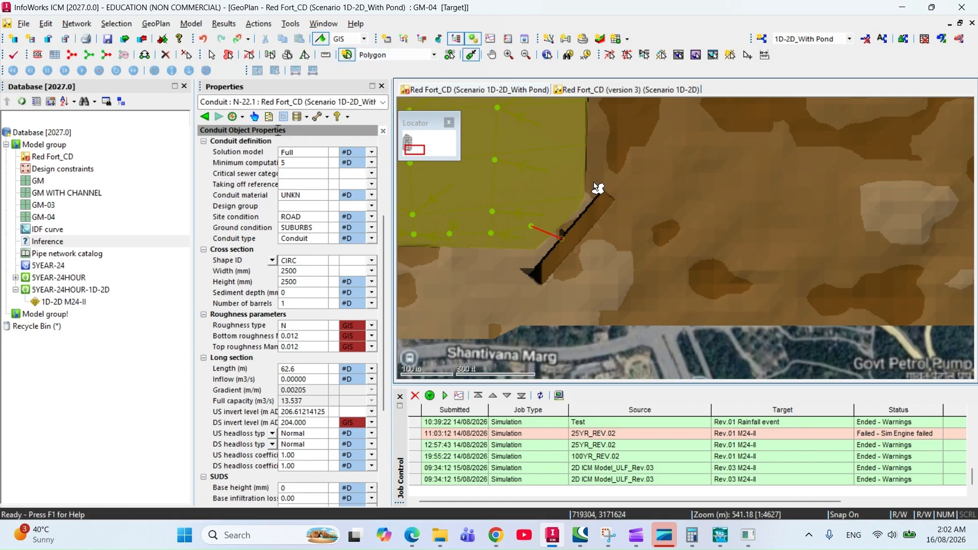
pyautogui.click(575, 200)
pyautogui.click(509, 274)
pyautogui.click(521, 299)
pyautogui.click(547, 295)
pyautogui.doubleClick(611, 266)
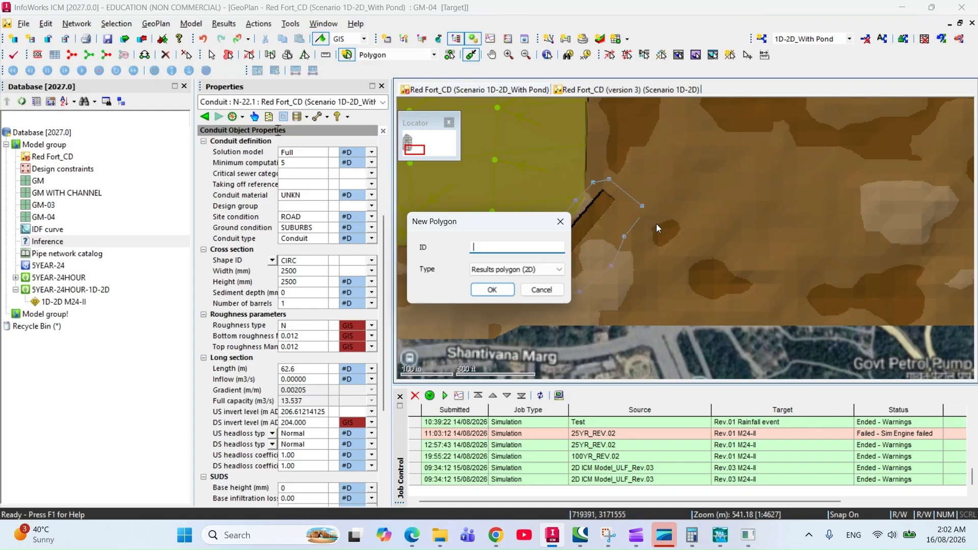
# - Create the drawn polygon as a 2D zone with the ID 2DZONE
pyautogui.click(538, 272)
pyautogui.click(504, 280)
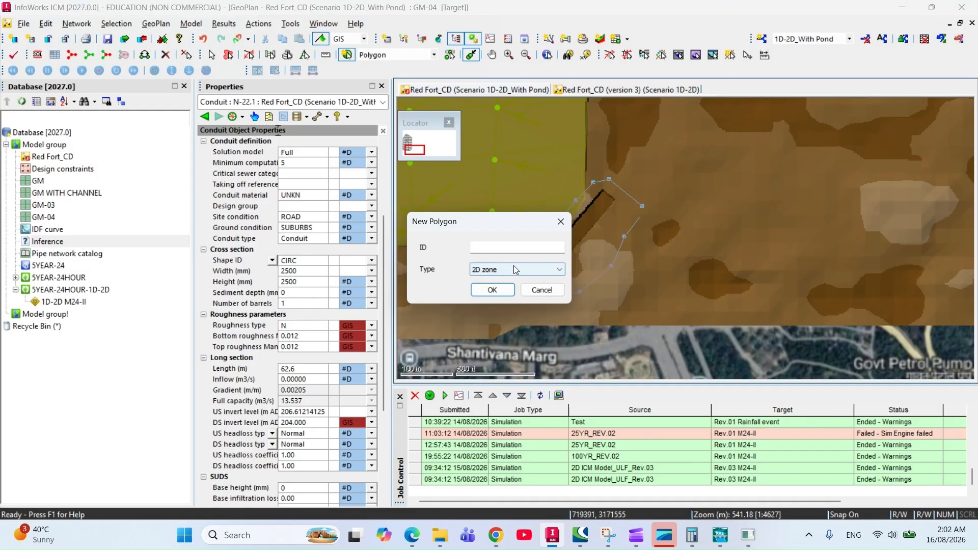
pyautogui.click(512, 249)
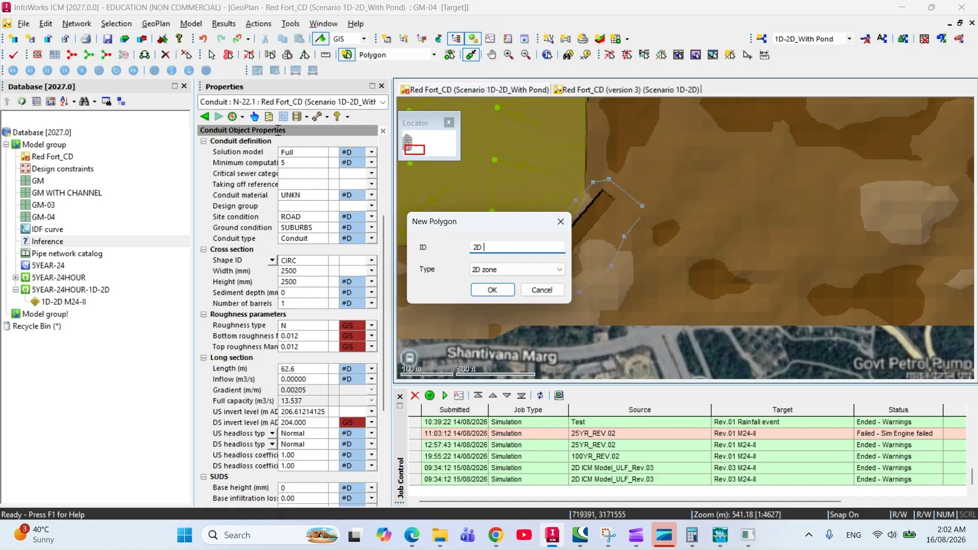
pyautogui.write('ZONE')
pyautogui.click(501, 291)
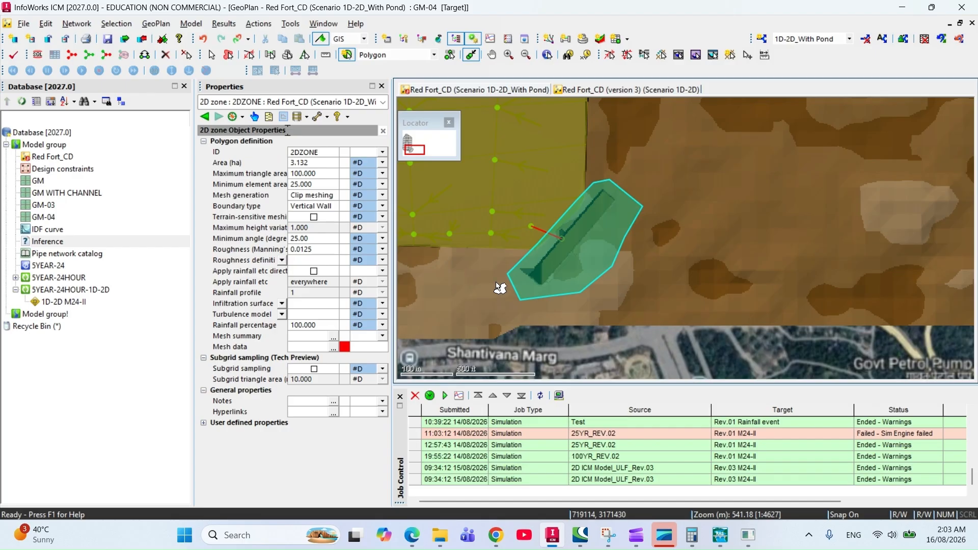
# - Set the 2D zone's boundary type to Normal condition, its maximum triangle area to 20 and its minimum element area to 10
pyautogui.click(312, 206)
pyautogui.click(334, 206)
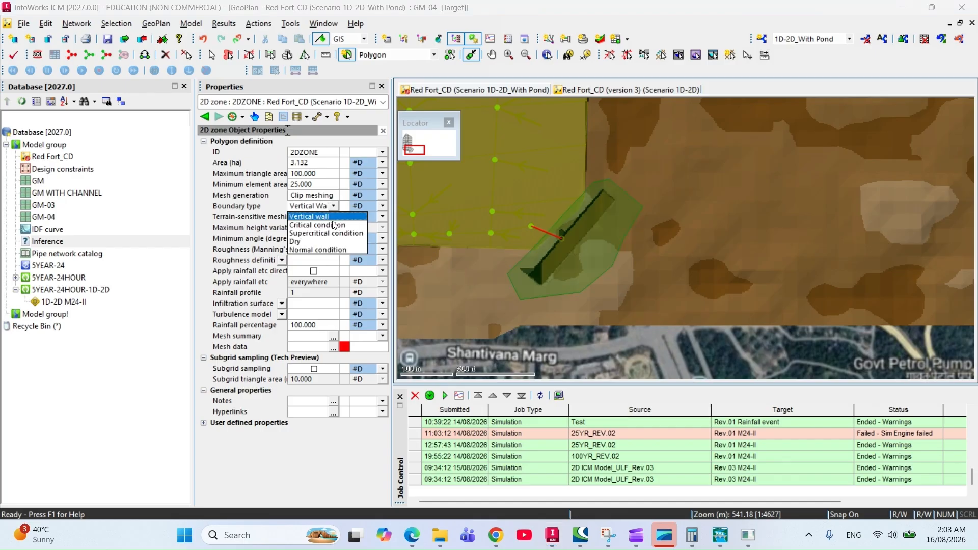
pyautogui.click(331, 250)
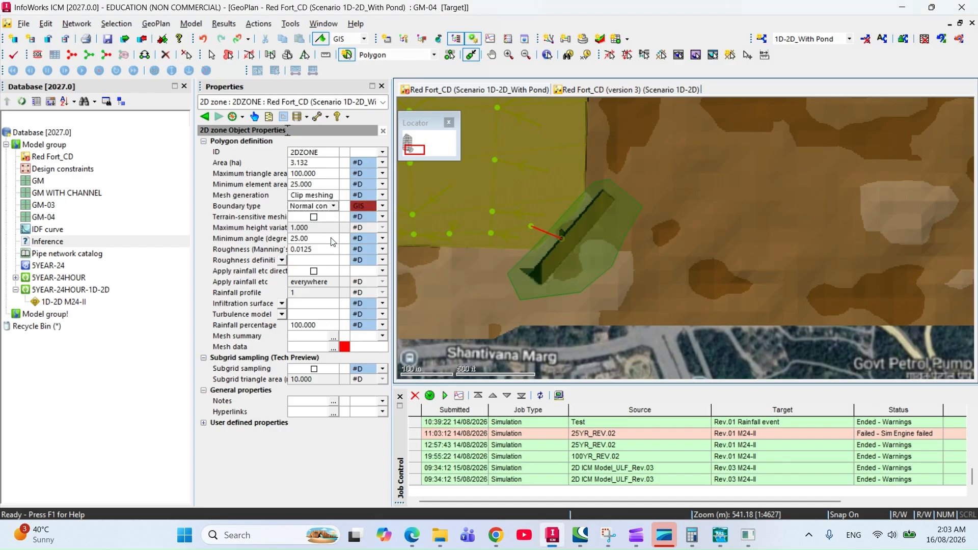
pyautogui.click(315, 175)
pyautogui.write('20')
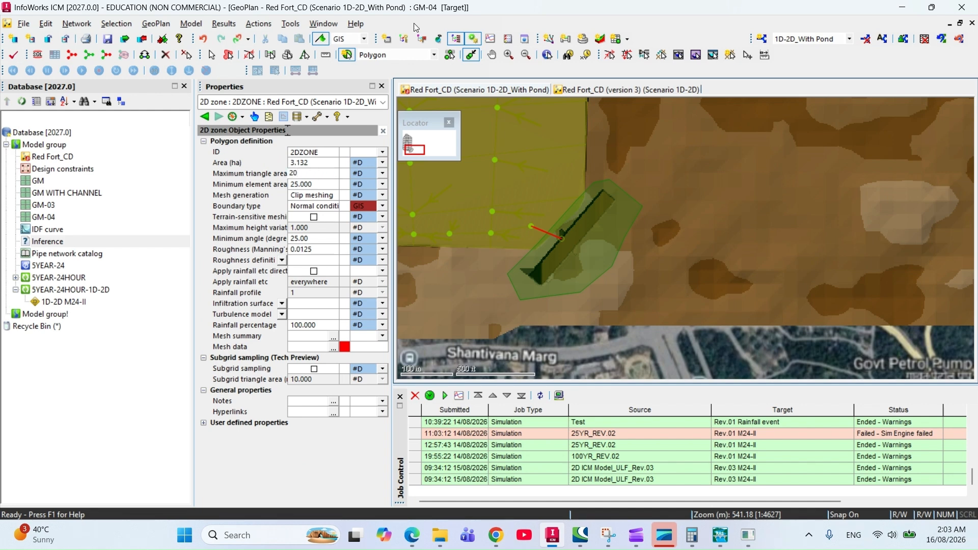
pyautogui.click(316, 187)
pyautogui.write('10')
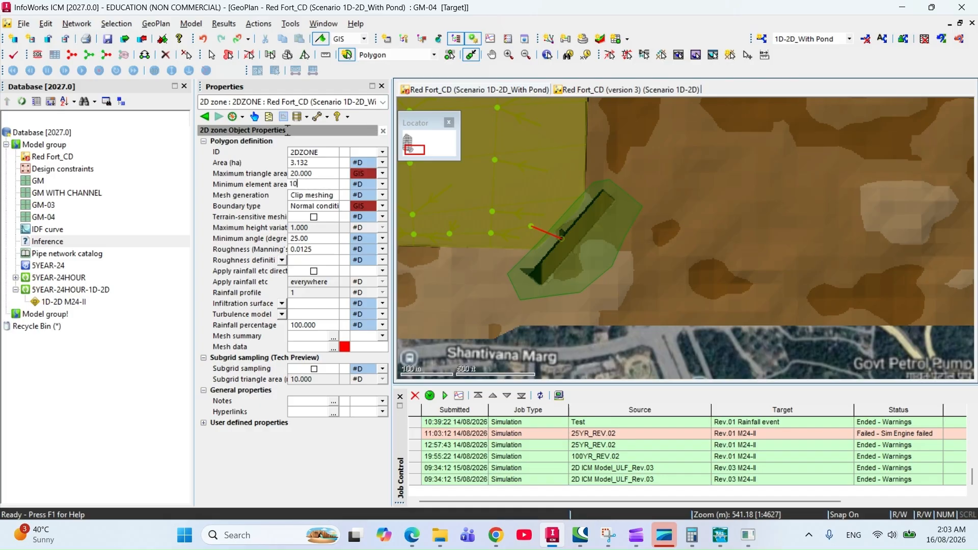
pyautogui.press('Return')
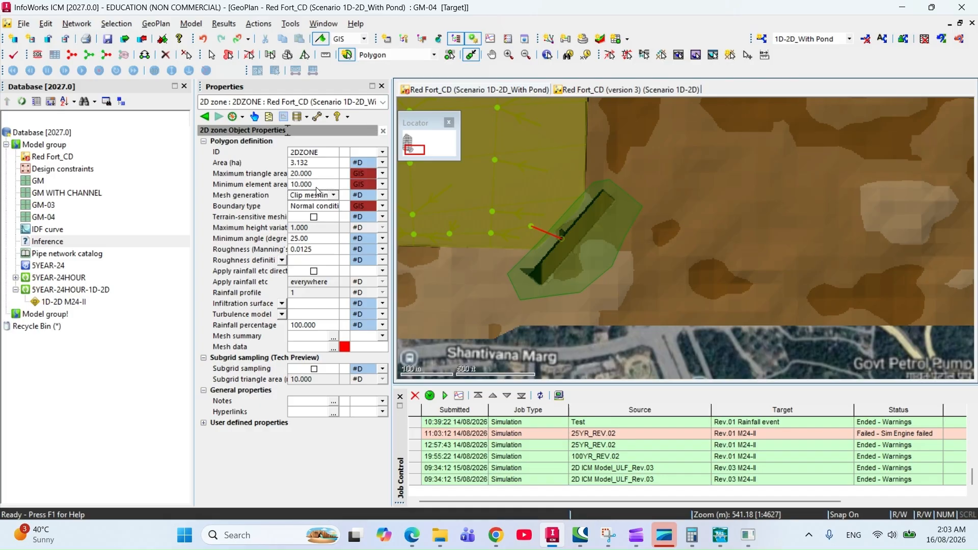
# - Enable terrain-sensitive meshing for the 2D zone and set its maximum height variation to 0.1
pyautogui.click(314, 218)
pyautogui.click(310, 230)
pyautogui.write('0.1')
pyautogui.press('Return')
pyautogui.click(310, 248)
pyautogui.moveTo(310, 249); pyautogui.dragTo(304, 249)
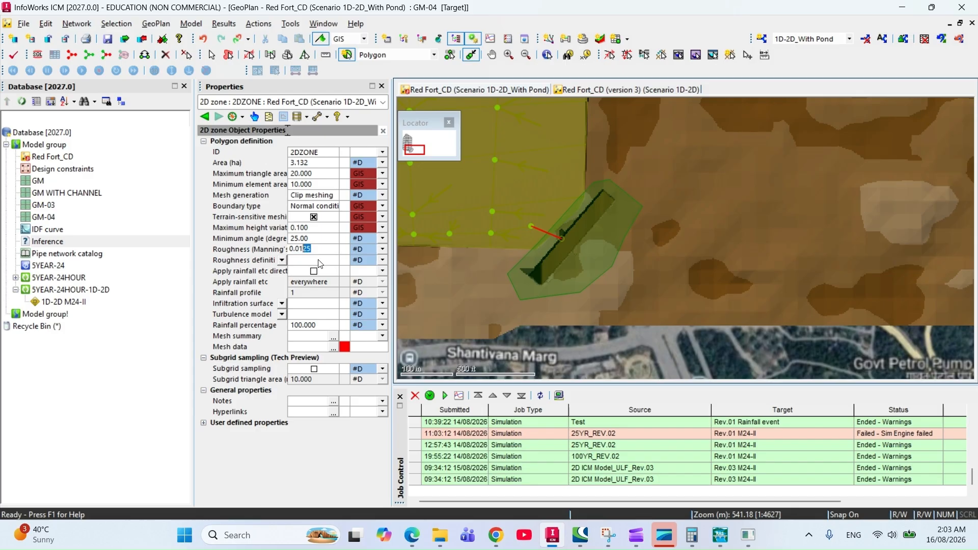
# - Create a new 2D infiltration surface named IL from the 2D zone's infiltration surface property
pyautogui.click(314, 304)
pyautogui.click(283, 306)
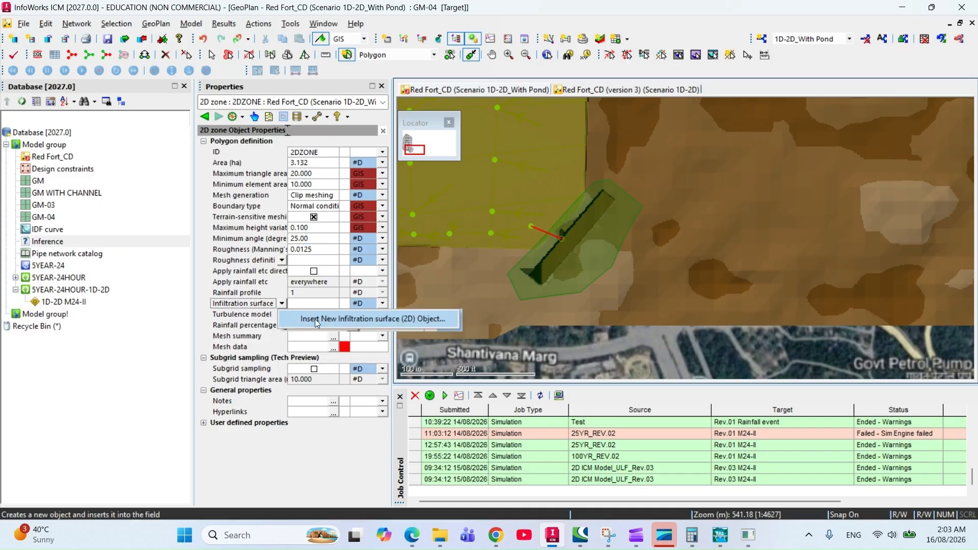
pyautogui.click(320, 324)
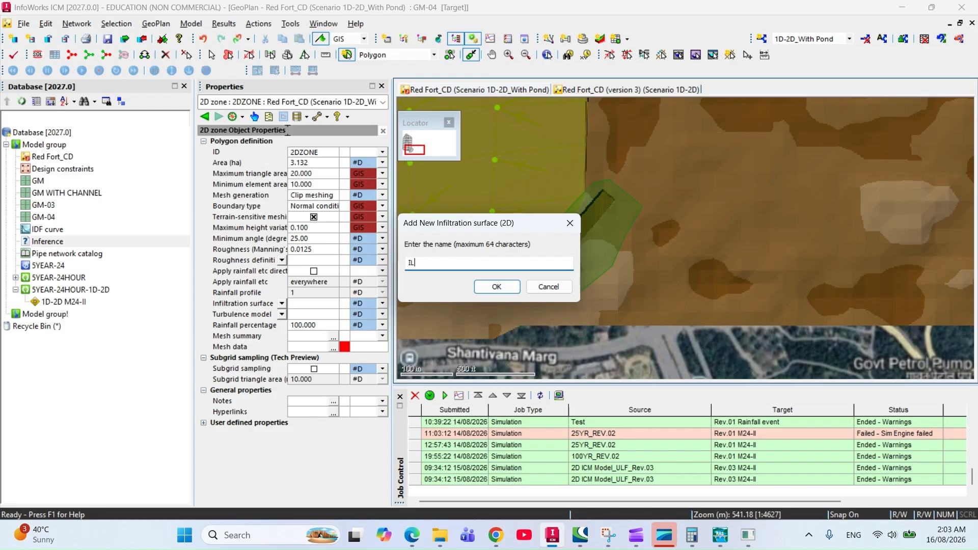
pyautogui.click(509, 288)
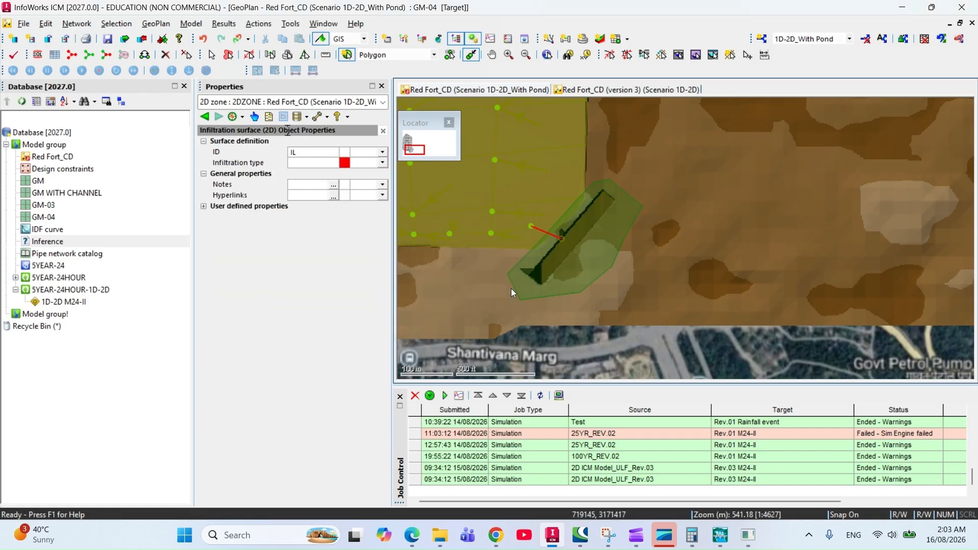
# - Set infiltration surface IL to type ConstInf with a fixed runoff coefficient of 0.65 and an infiltration loss coefficient of 20
pyautogui.click(334, 163)
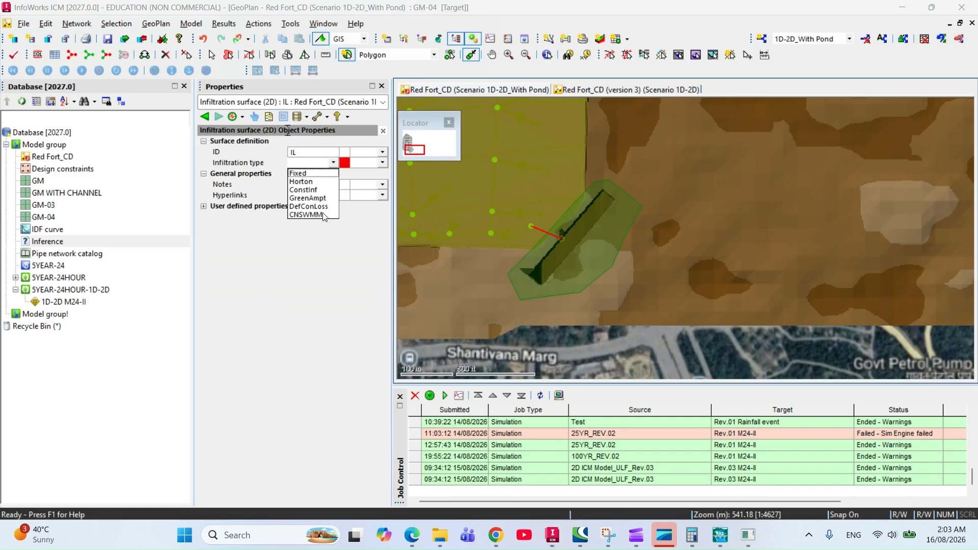
pyautogui.click(313, 189)
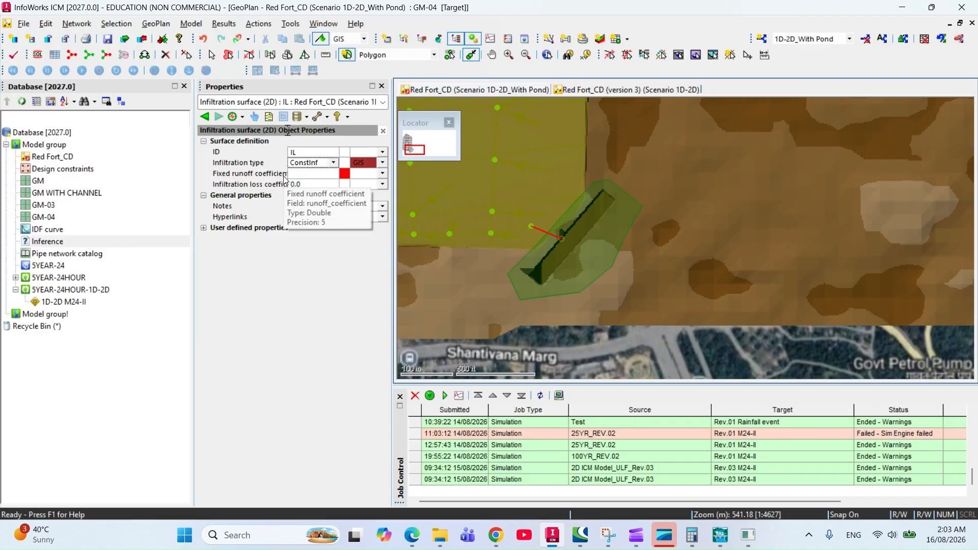
pyautogui.click(295, 174)
pyautogui.write('0.65')
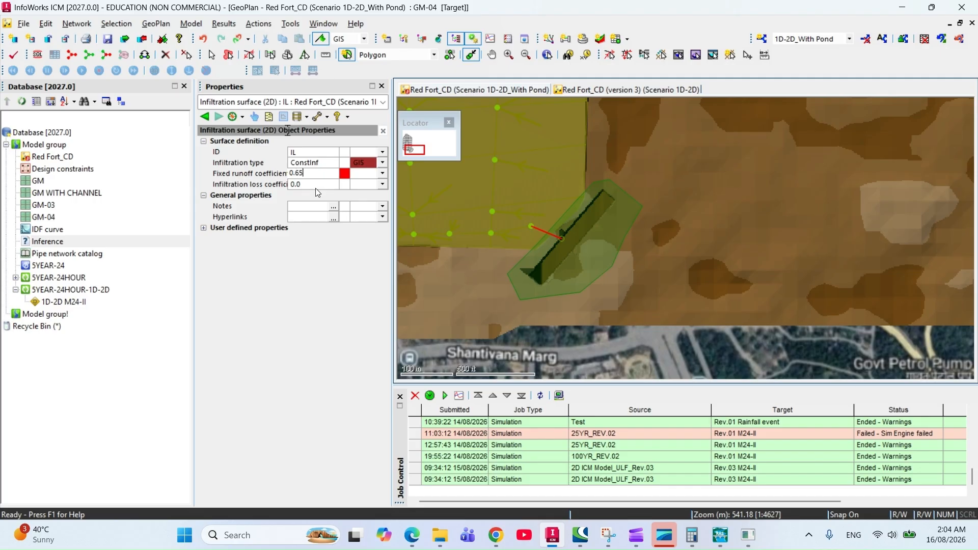
pyautogui.click(316, 187)
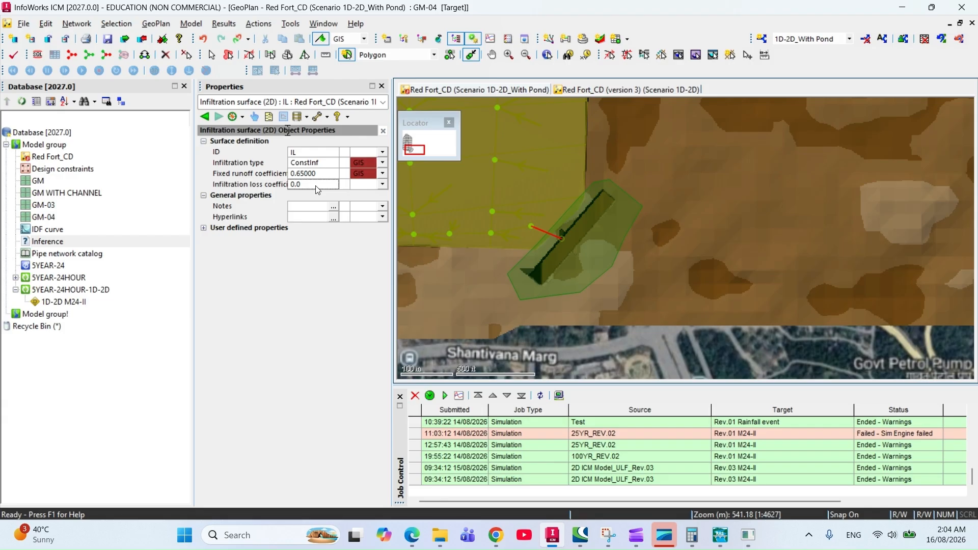
pyautogui.write('20')
pyautogui.press('Return')
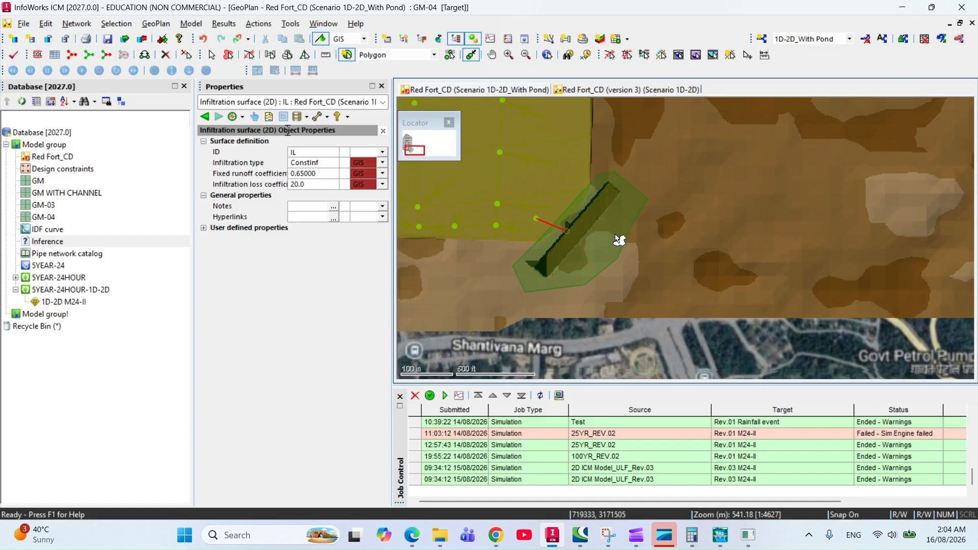
# - Mesh the 2D zone around the pond on this computer, using GM-04 as the ground model instead of GM WITH CHANNEL
pyautogui.moveTo(614, 219); pyautogui.dragTo(625, 202)
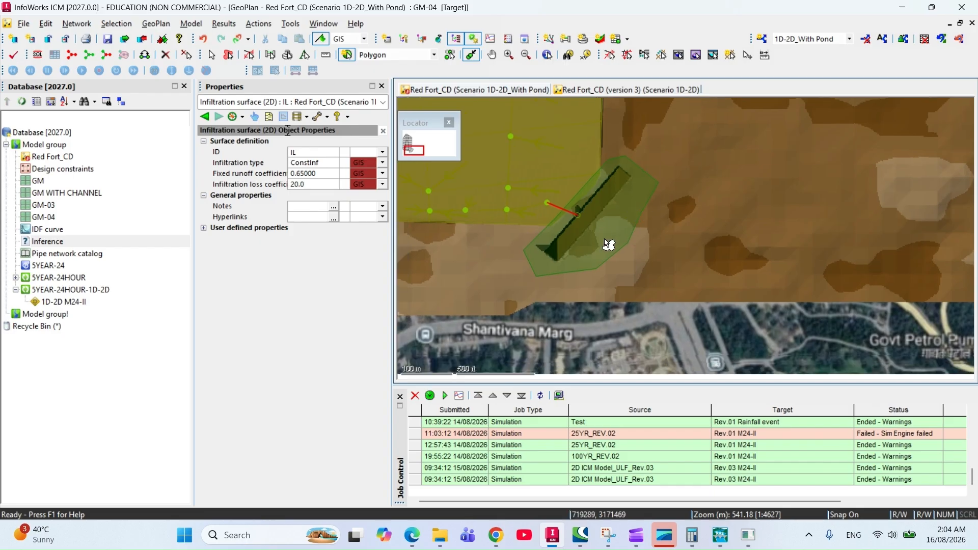
pyautogui.moveTo(652, 232)
pyautogui.mouseDown()
pyautogui.moveTo(611, 229)
pyautogui.moveTo(644, 231)
pyautogui.mouseUp()
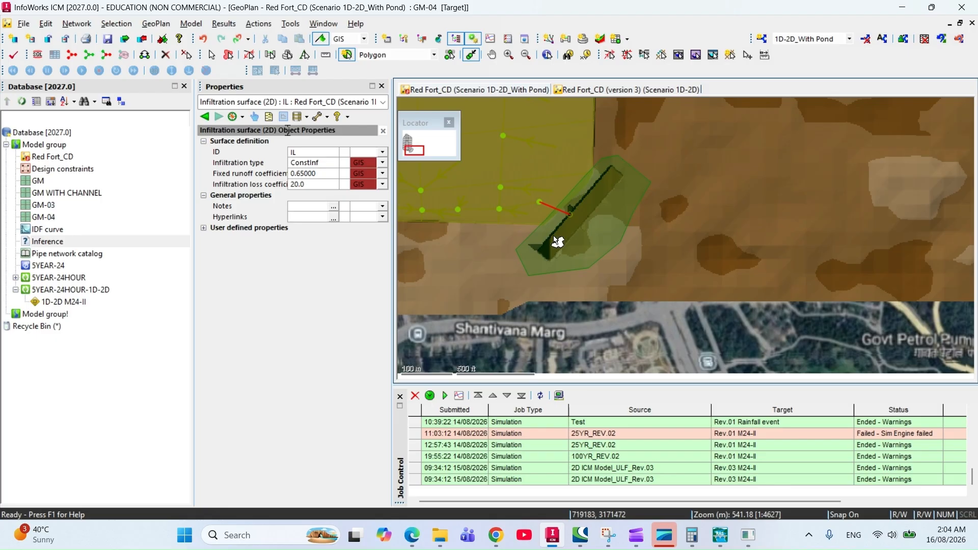
pyautogui.moveTo(549, 232); pyautogui.dragTo(581, 242)
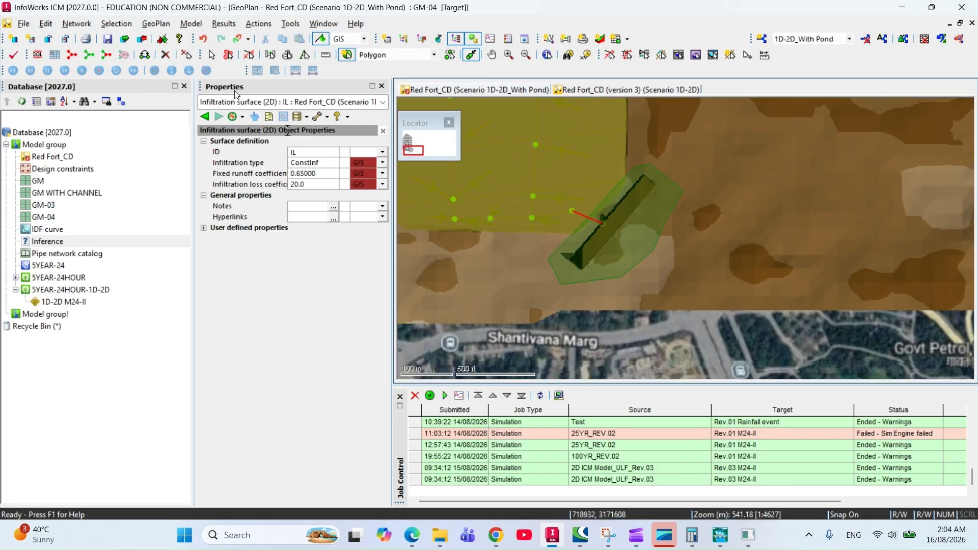
pyautogui.click(212, 56)
pyautogui.click(622, 224)
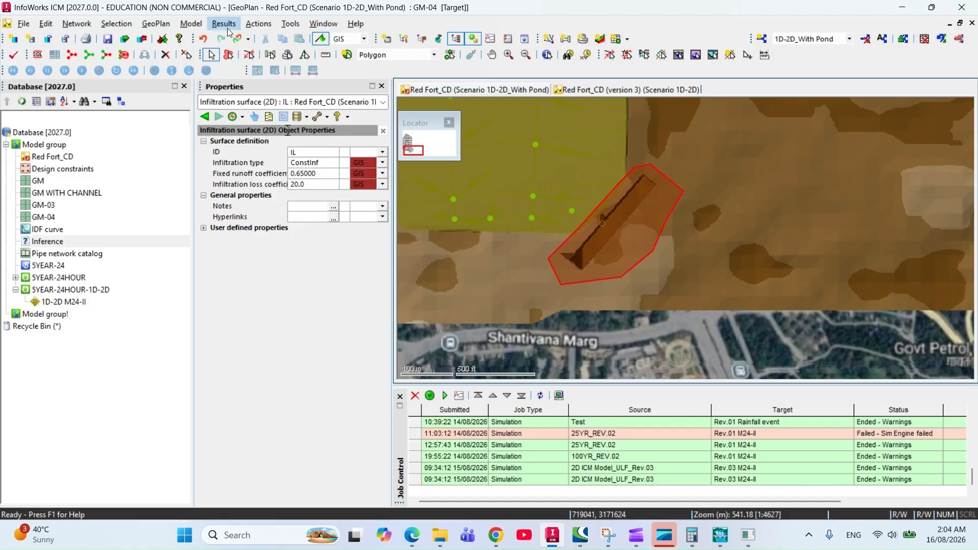
pyautogui.click(196, 30)
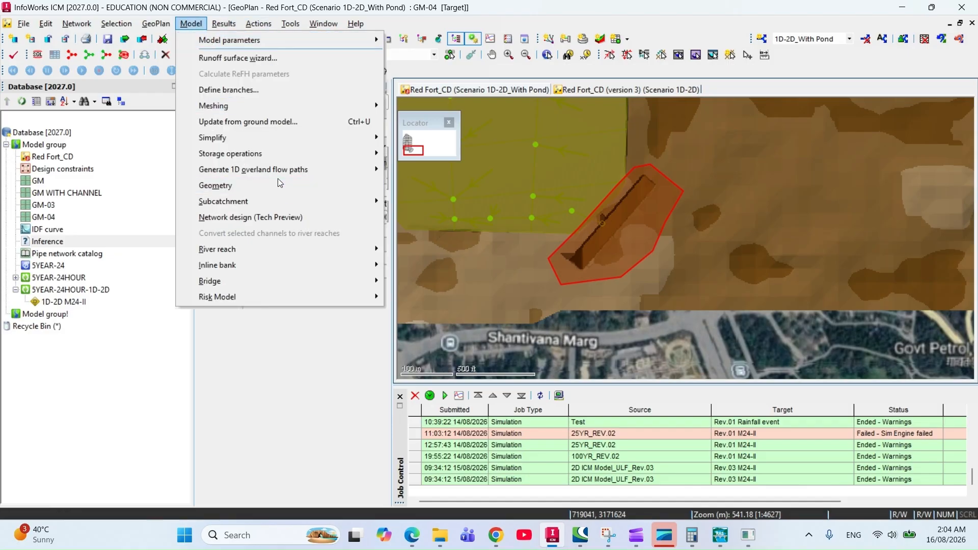
pyautogui.moveTo(294, 186)
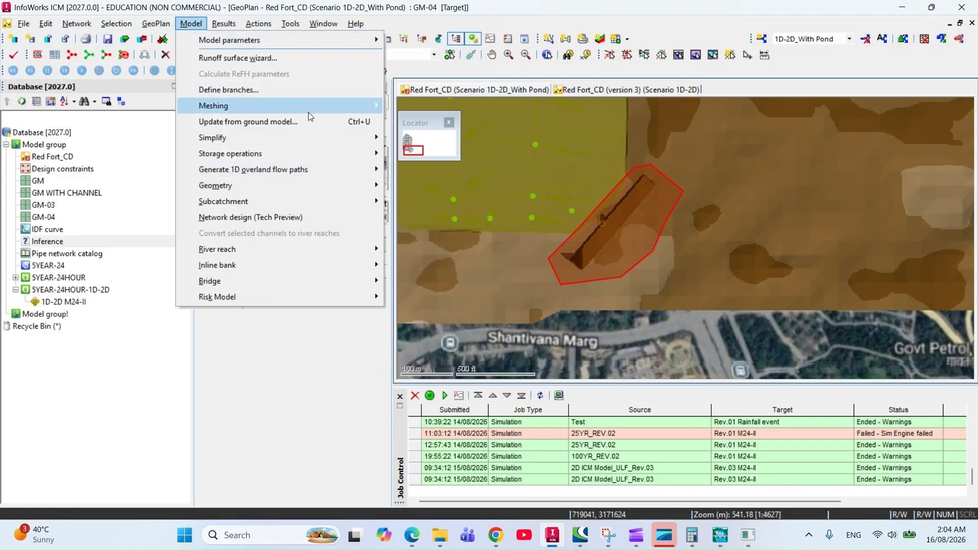
pyautogui.moveTo(325, 111)
pyautogui.click(402, 108)
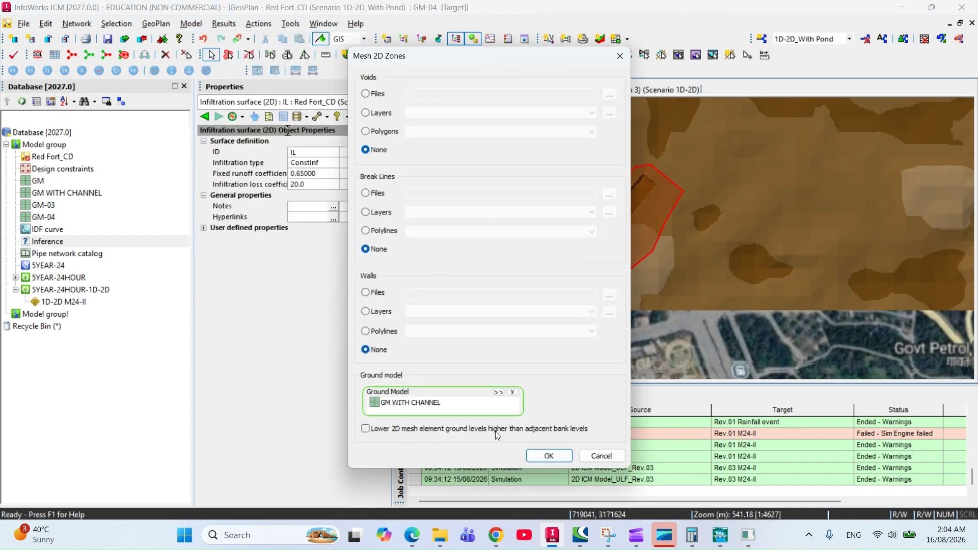
pyautogui.click(512, 392)
pyautogui.moveTo(42, 219); pyautogui.dragTo(399, 407)
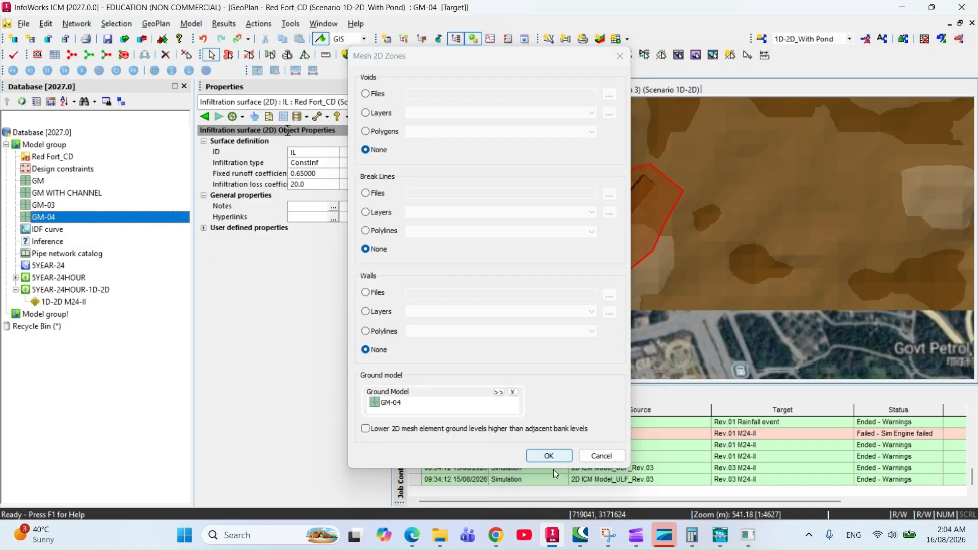
pyautogui.click(551, 457)
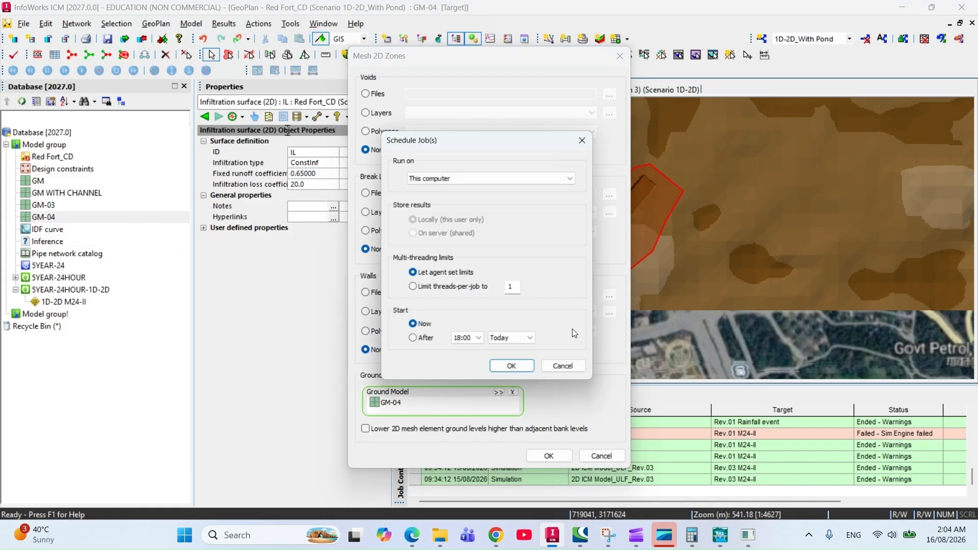
pyautogui.click(526, 375)
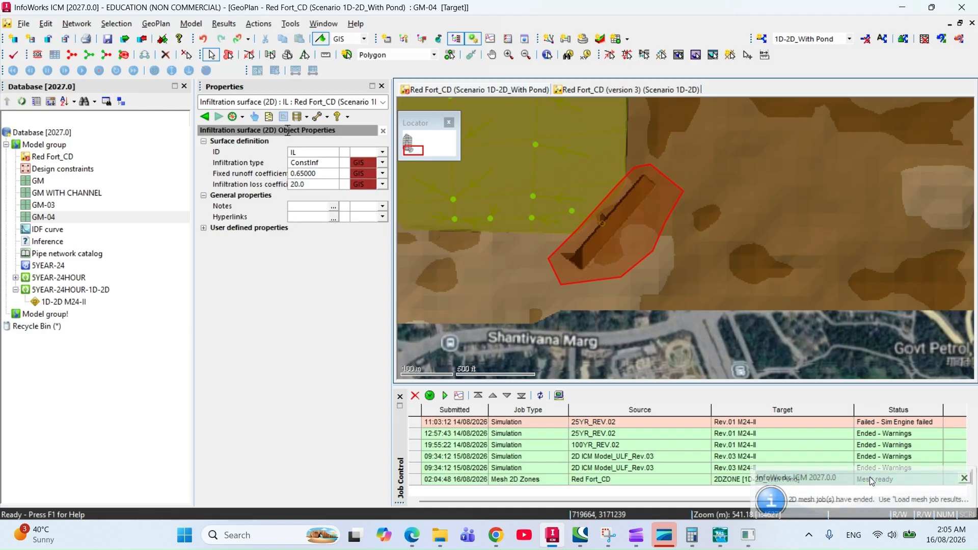
# - Load the completed mesh job's result for 2DZONE into the network
pyautogui.doubleClick(893, 481)
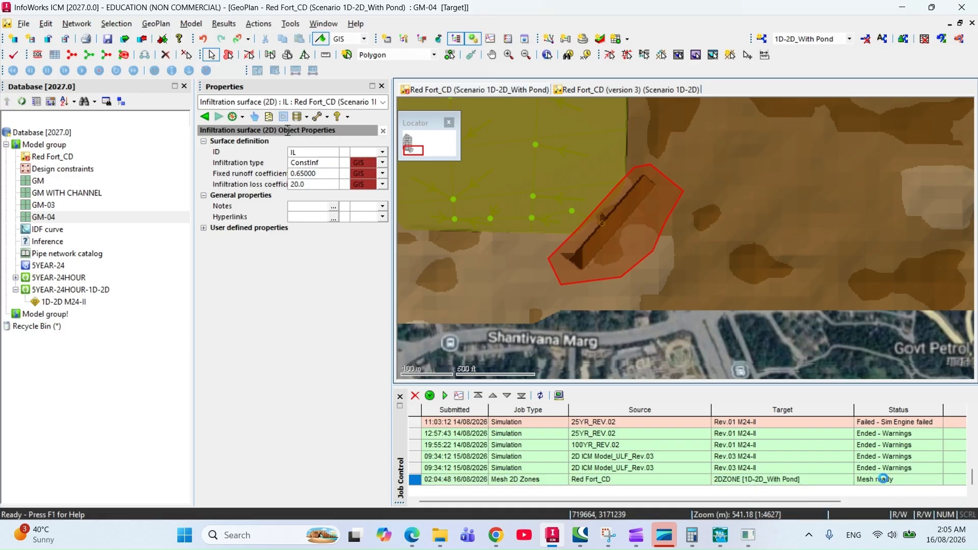
pyautogui.click(502, 326)
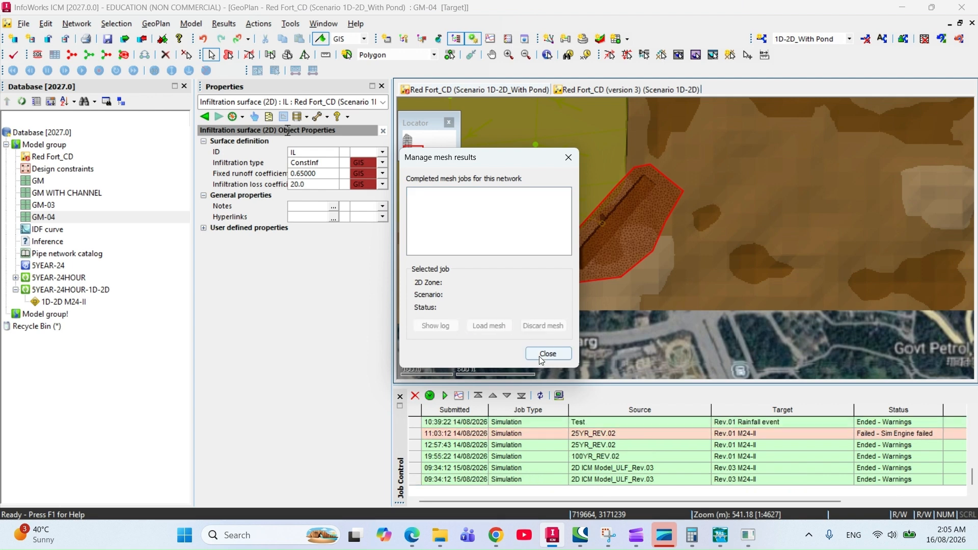
pyautogui.click(544, 355)
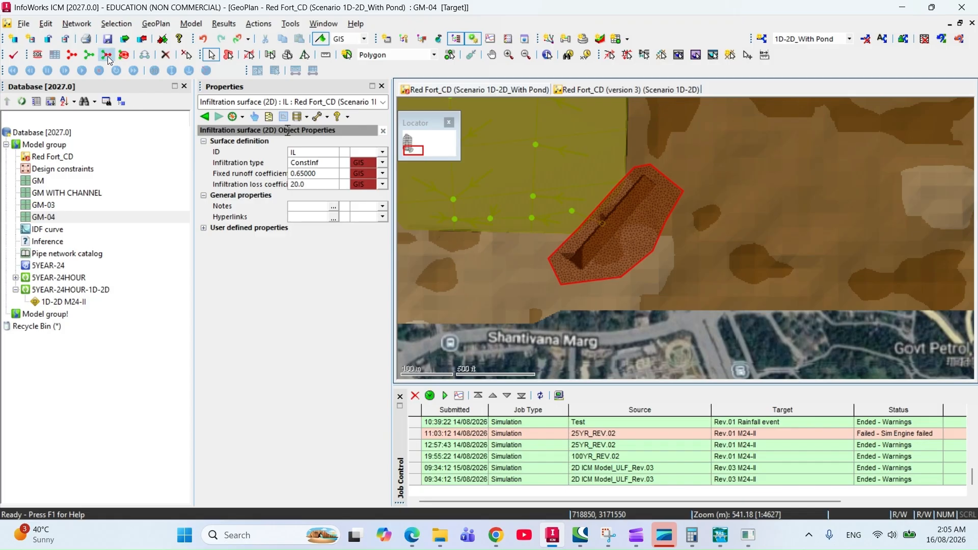
# - Validate the 1D-2D_With Pond scenario and save the network
pyautogui.click(14, 57)
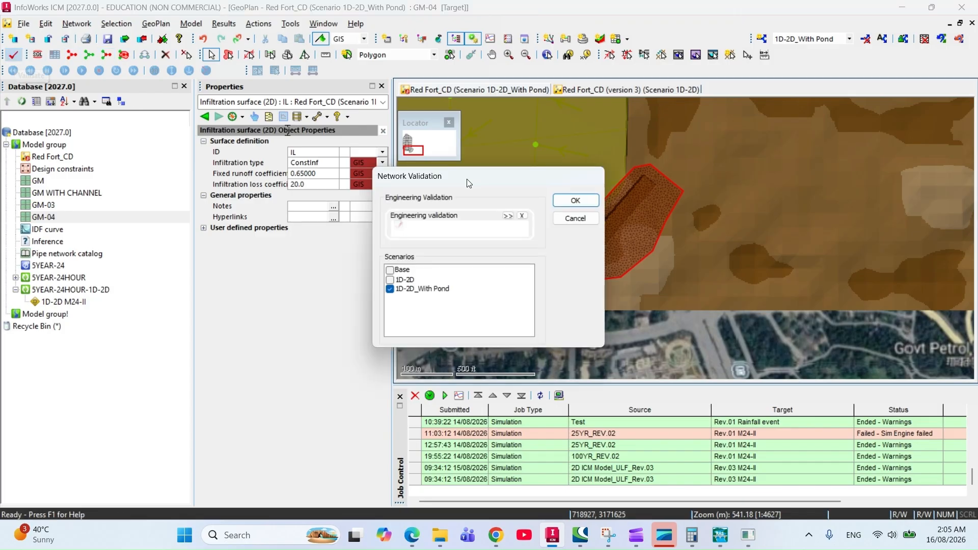
pyautogui.click(574, 201)
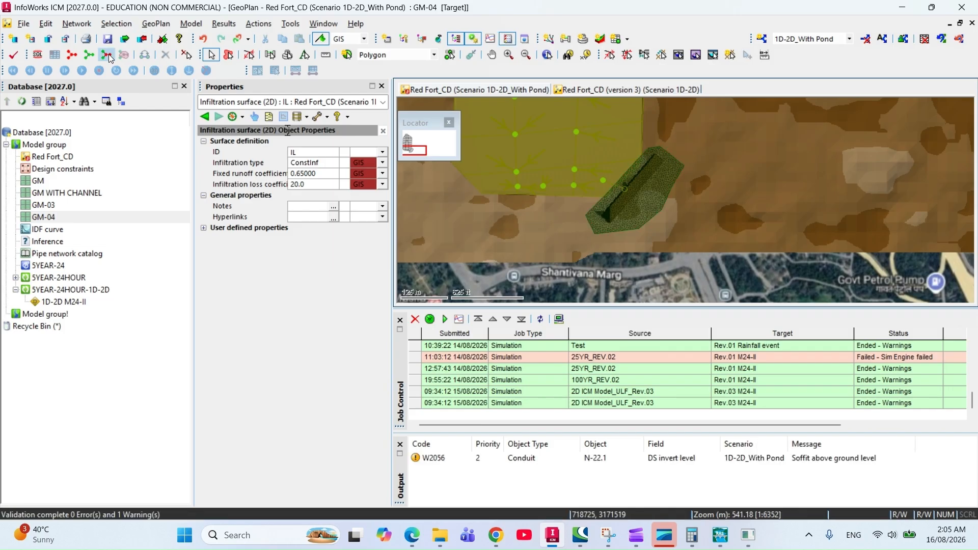
pyautogui.click(107, 39)
pyautogui.click(618, 182)
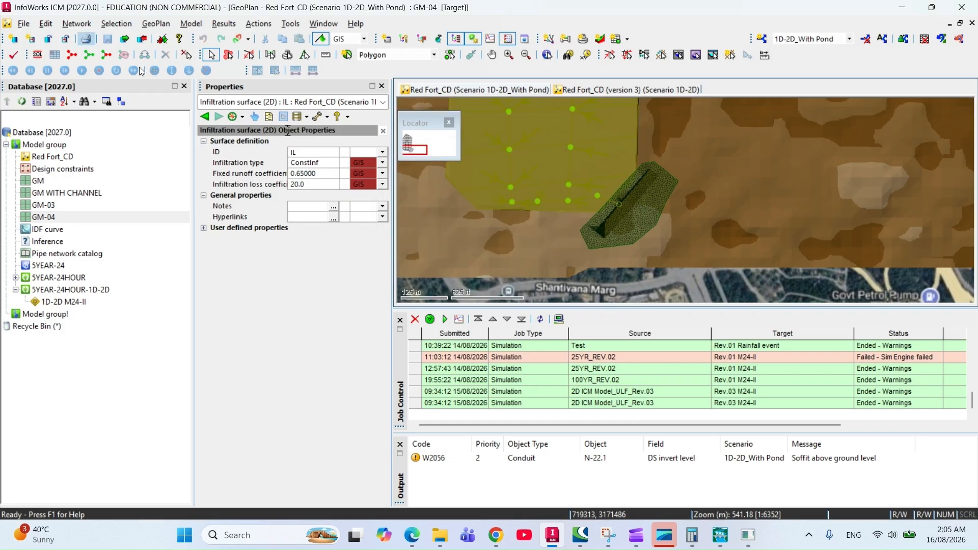
# - Open the run 5YEAR-24HOUR-1D-2D, update its network to the latest version and select only the 1D-2D_With Pond scenario
pyautogui.click(62, 291)
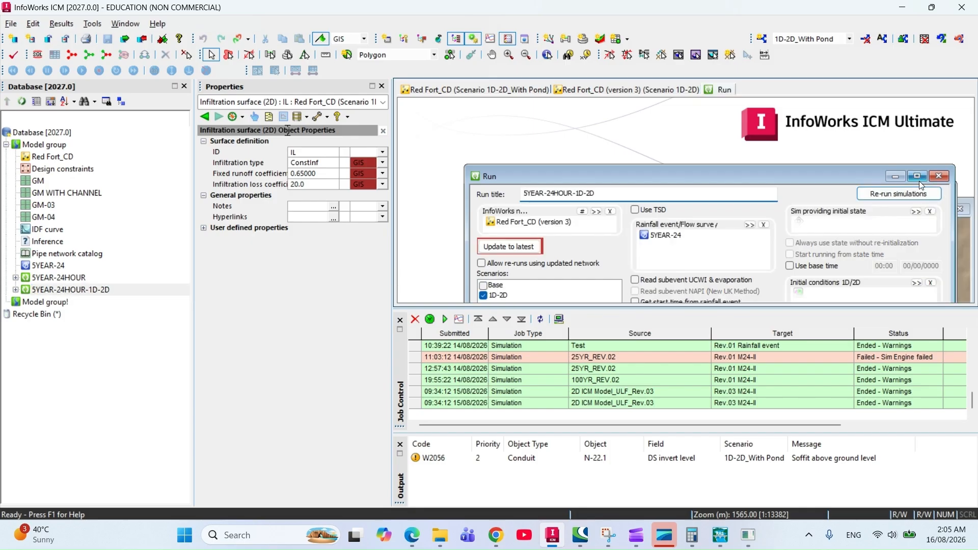
pyautogui.click(917, 176)
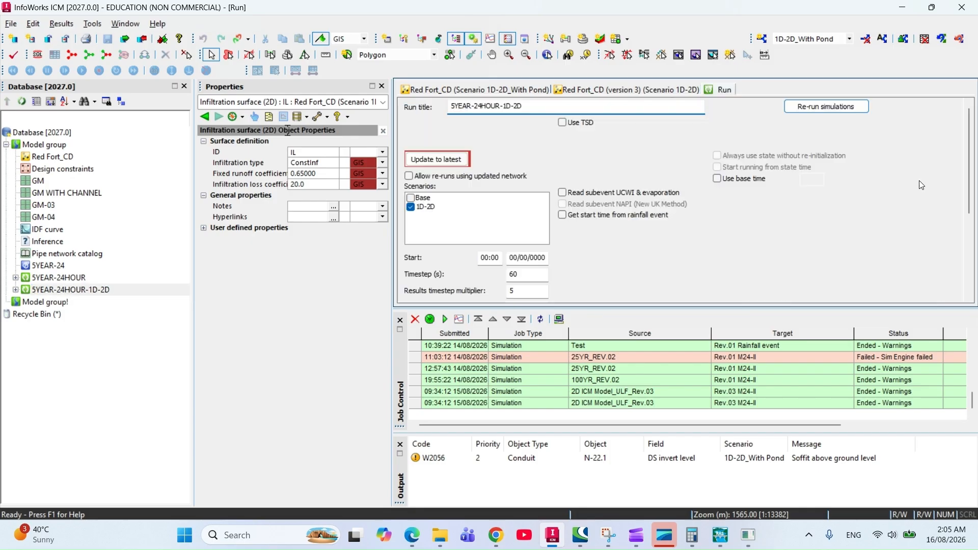
pyautogui.click(457, 160)
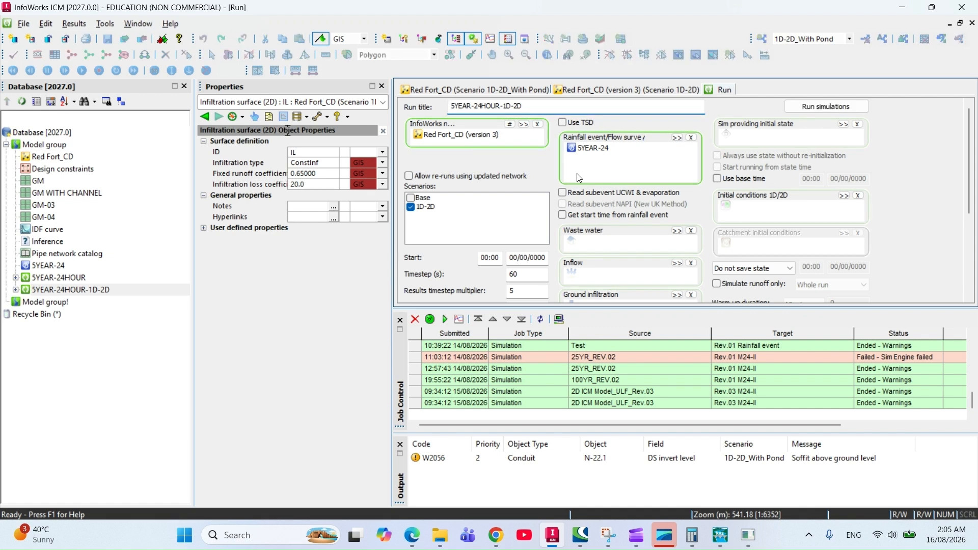
pyautogui.click(416, 217)
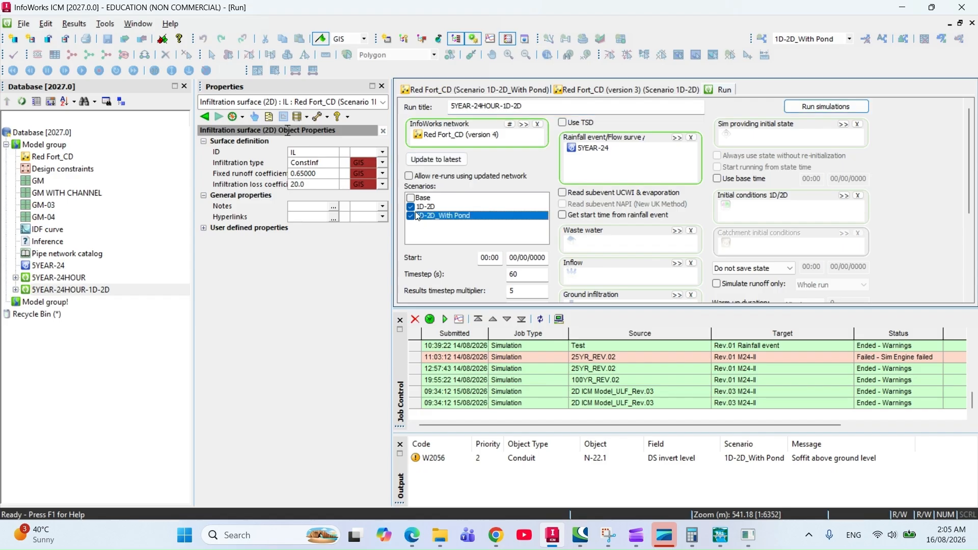
pyautogui.click(410, 206)
# - Title the run 5YEAR-24HOUR-1D-2D_POND and set its duration to 48 hours
pyautogui.moveTo(523, 106); pyautogui.dragTo(504, 108)
pyautogui.click(532, 107)
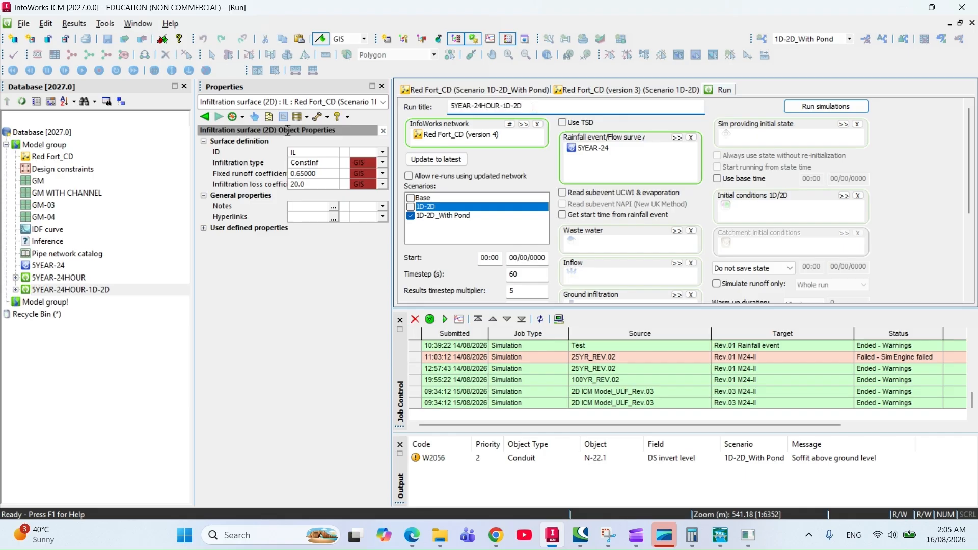
pyautogui.write('_POND')
pyautogui.scroll(-3, 964, 220)
pyautogui.moveTo(963, 216)
pyautogui.mouseDown()
pyautogui.moveTo(961, 206)
pyautogui.moveTo(961, 217)
pyautogui.mouseUp()
pyautogui.doubleClick(527, 236)
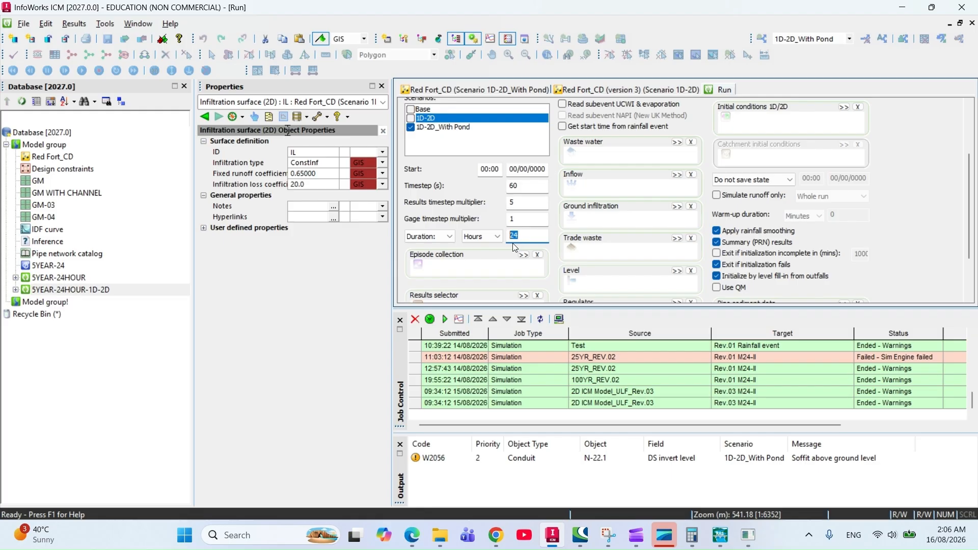
pyautogui.write('48')
# - Run the simulation on this computer, starting immediately and letting the agent set the multi-threading limits
pyautogui.moveTo(966, 183); pyautogui.dragTo(973, 135)
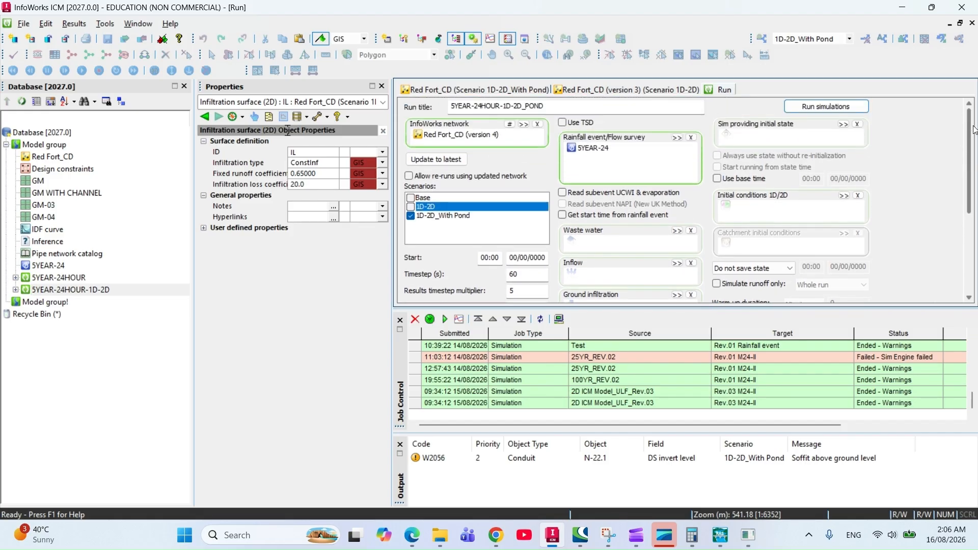
pyautogui.click(829, 105)
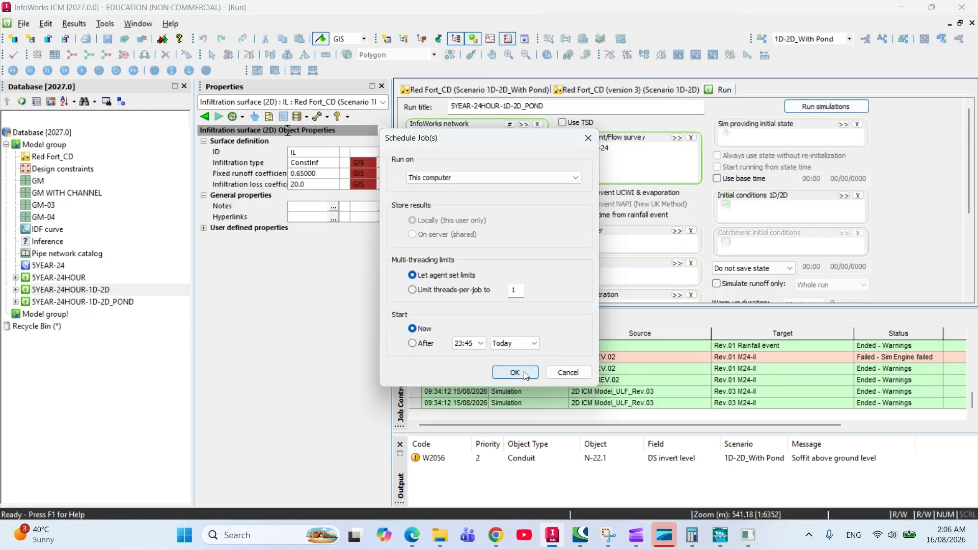
pyautogui.click(524, 370)
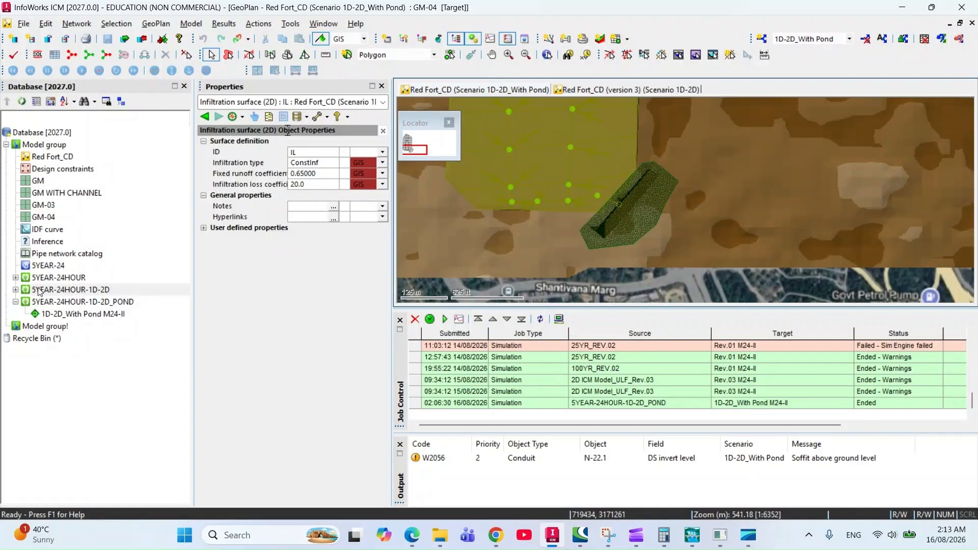
# - Open the 1D-2D_With Pond M24-II simulation results and load the GM-04 ground model into their plan view
pyautogui.rightClick(61, 315)
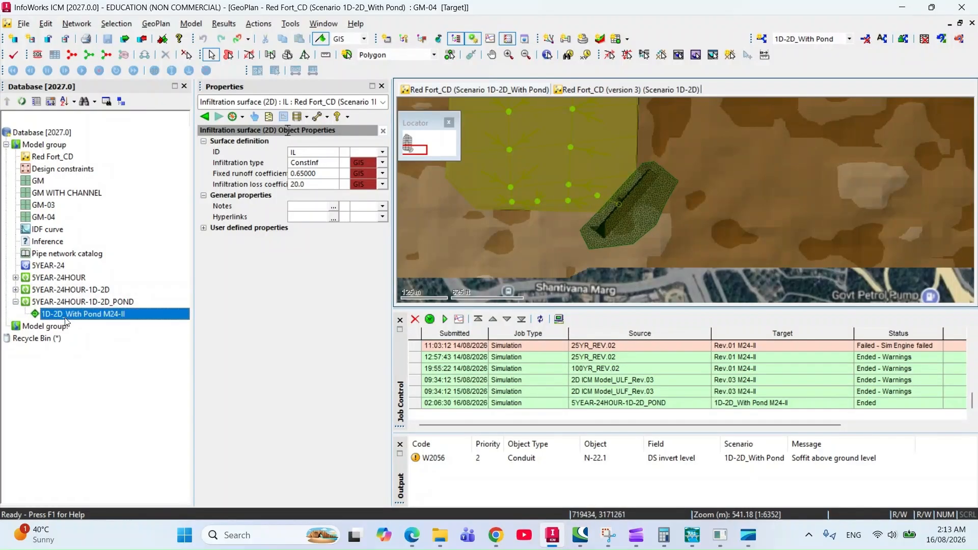
pyautogui.click(91, 328)
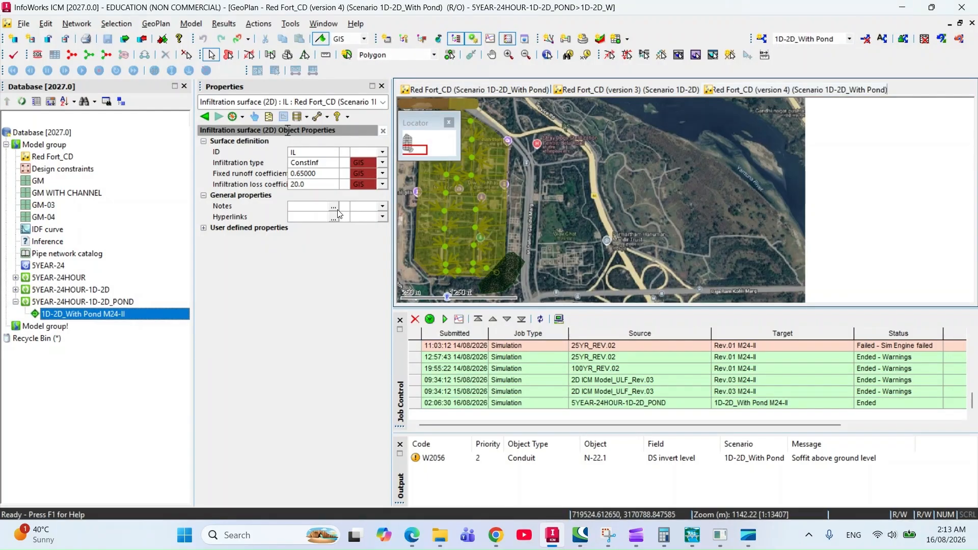
pyautogui.moveTo(45, 220); pyautogui.dragTo(631, 189)
# - Hide the 2D element edges and internal edges in the results plan
pyautogui.rightClick(612, 149)
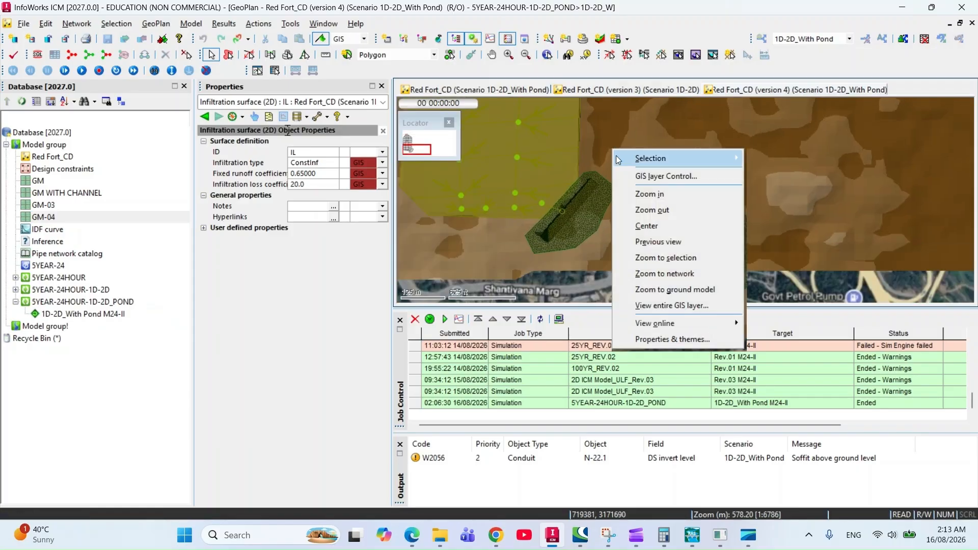
pyautogui.click(686, 337)
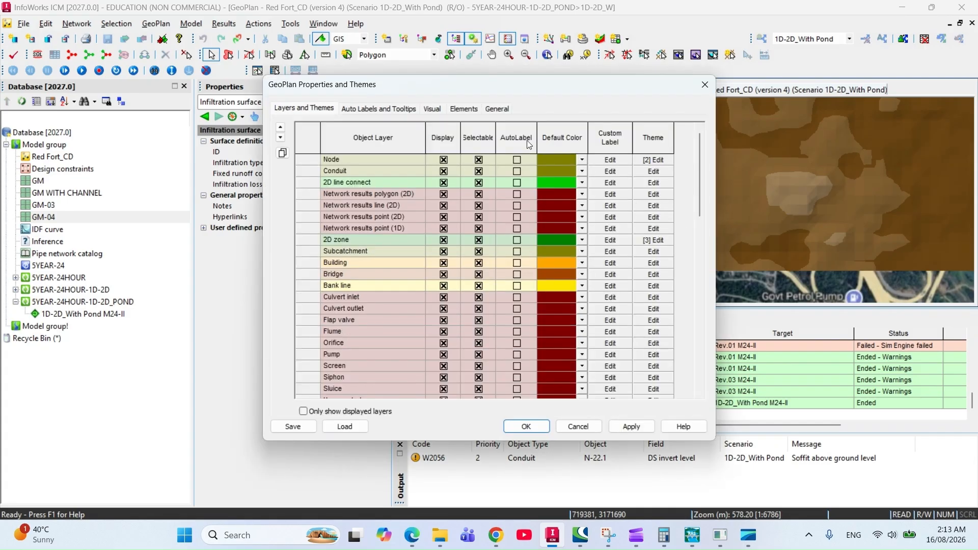
pyautogui.click(475, 108)
pyautogui.click(453, 151)
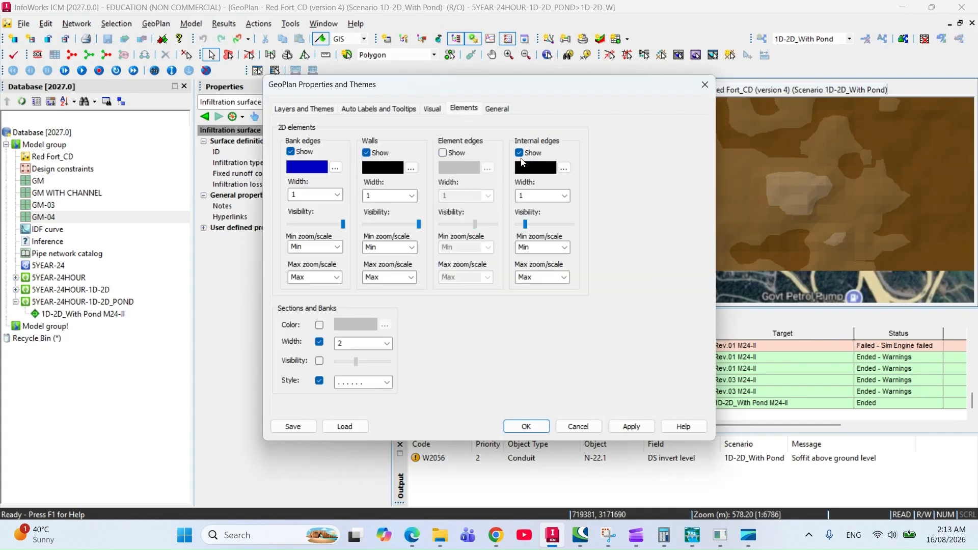
pyautogui.click(519, 152)
pyautogui.click(633, 427)
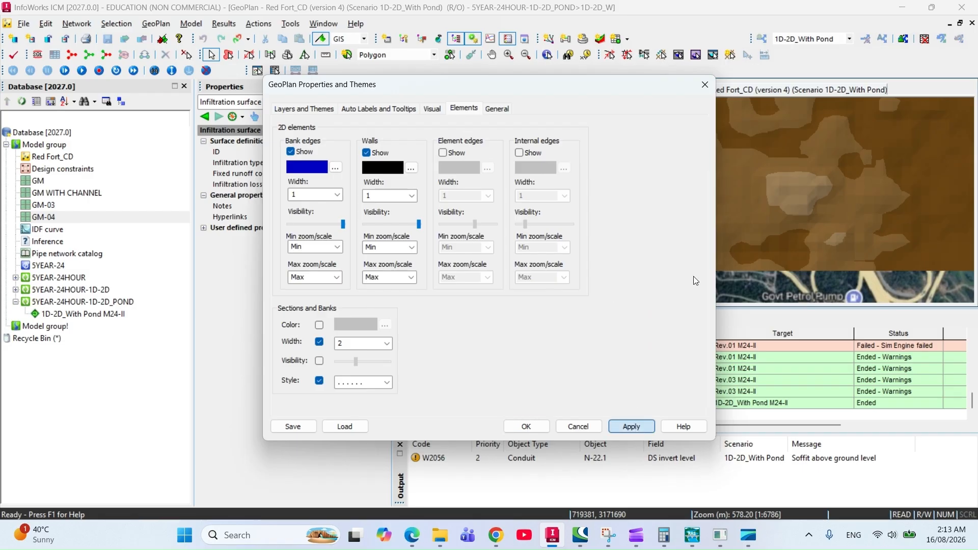
pyautogui.click(540, 428)
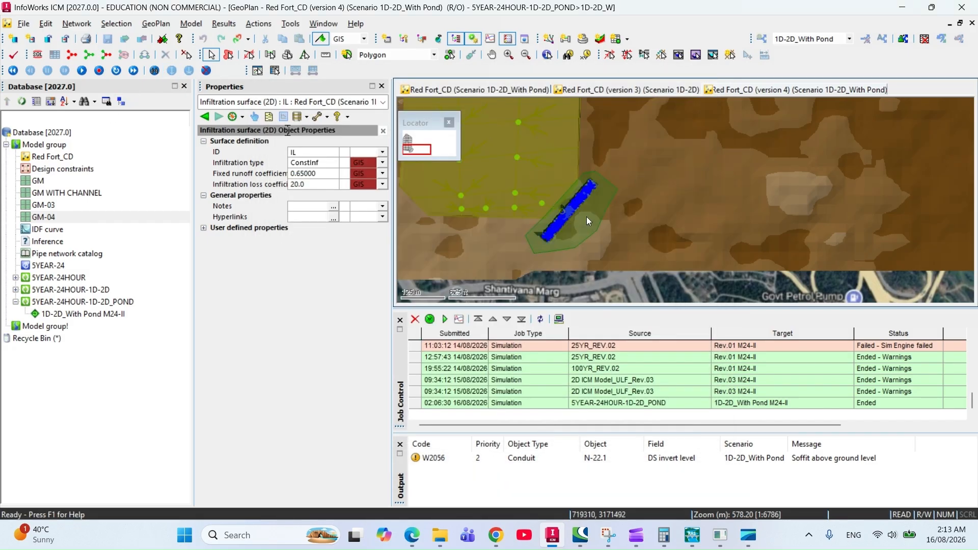
# - Cut a section about 238 m long lengthwise through the pond, examine the water level along it and close the section view
pyautogui.scroll(2, 576, 207)
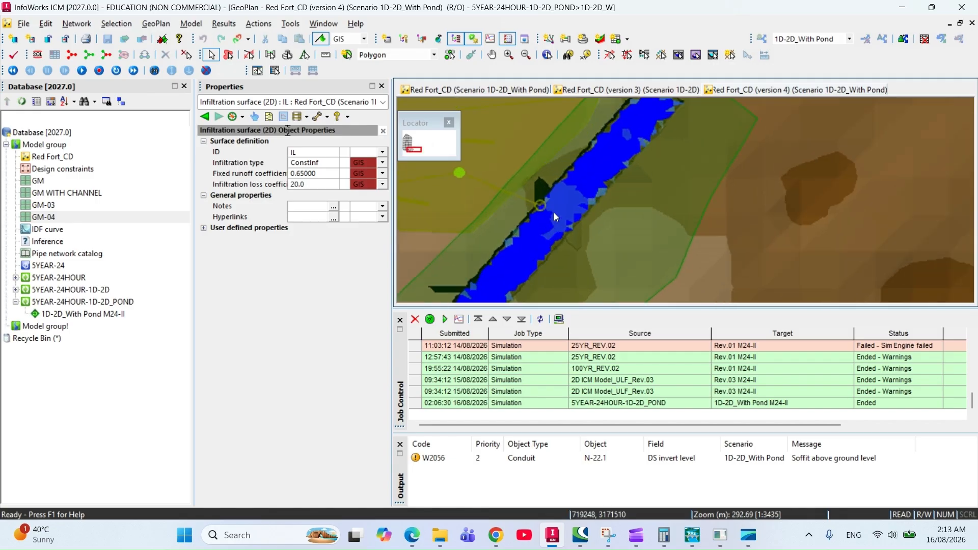
pyautogui.scroll(2, 552, 225)
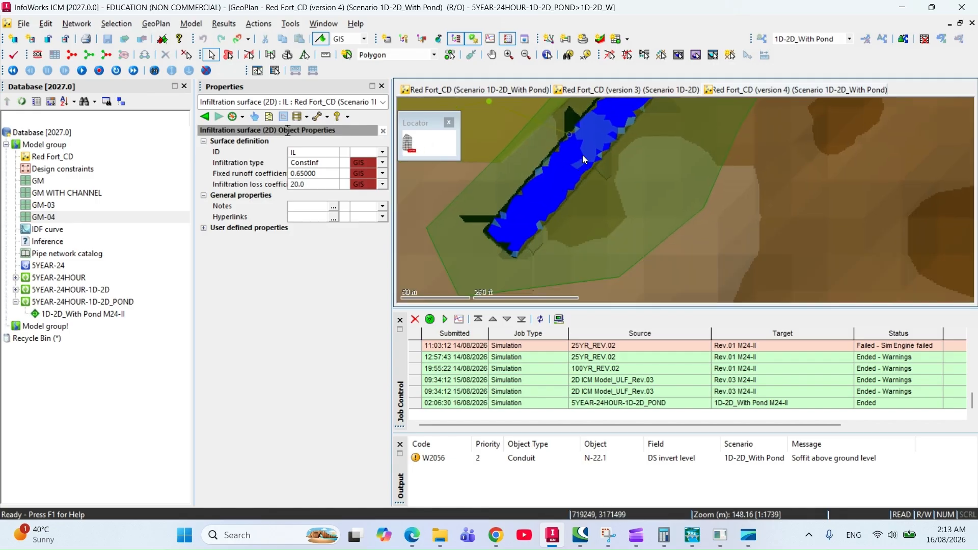
pyautogui.click(713, 55)
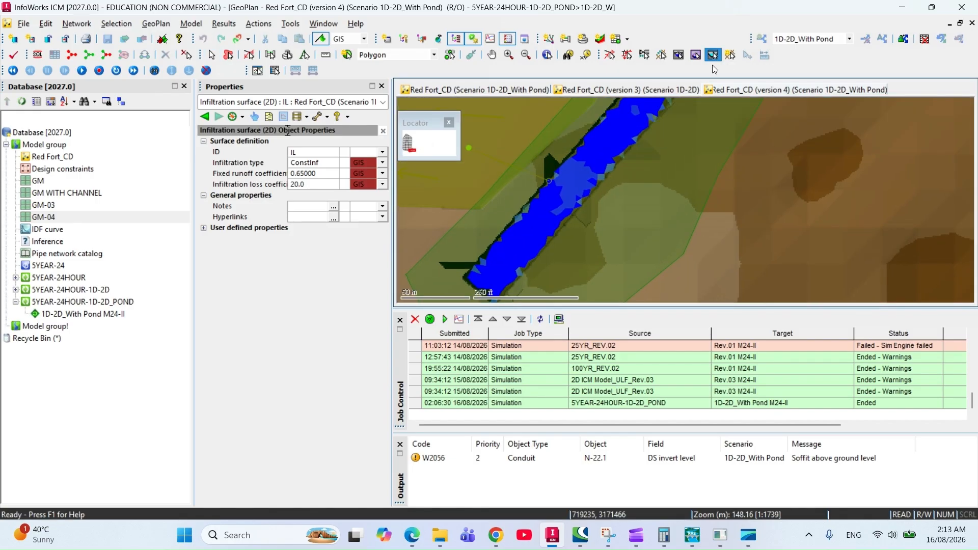
pyautogui.scroll(-2, 556, 230)
pyautogui.click(544, 239)
pyautogui.click(654, 115)
pyautogui.doubleClick(653, 114)
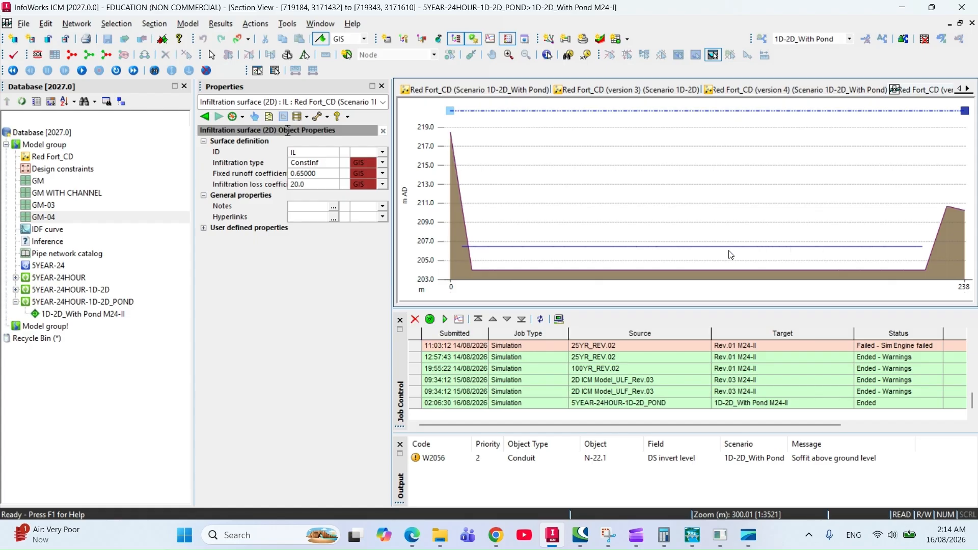
pyautogui.rightClick(916, 91)
pyautogui.click(927, 97)
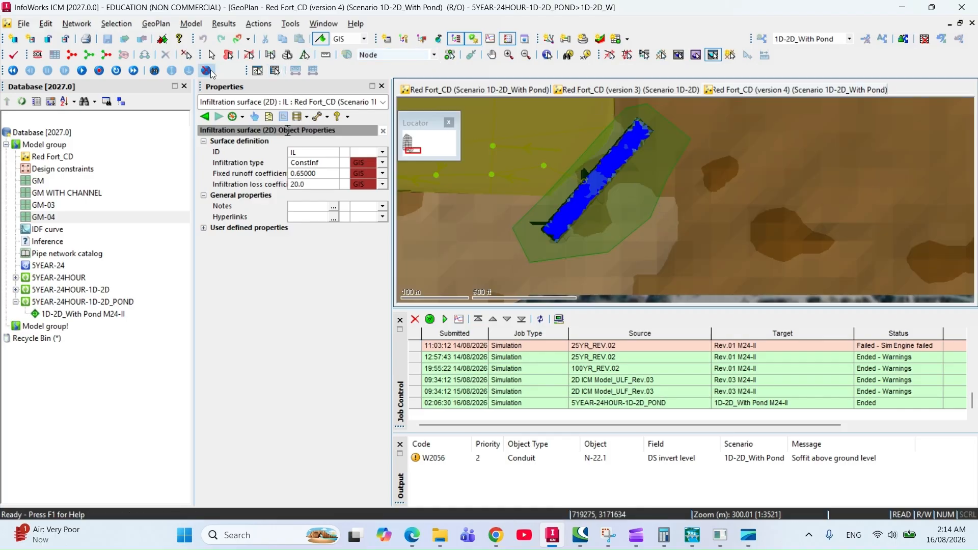
# - Draw a polygon closely around the pond and create it as a 2D results polygon with ID po-01
pyautogui.click(434, 54)
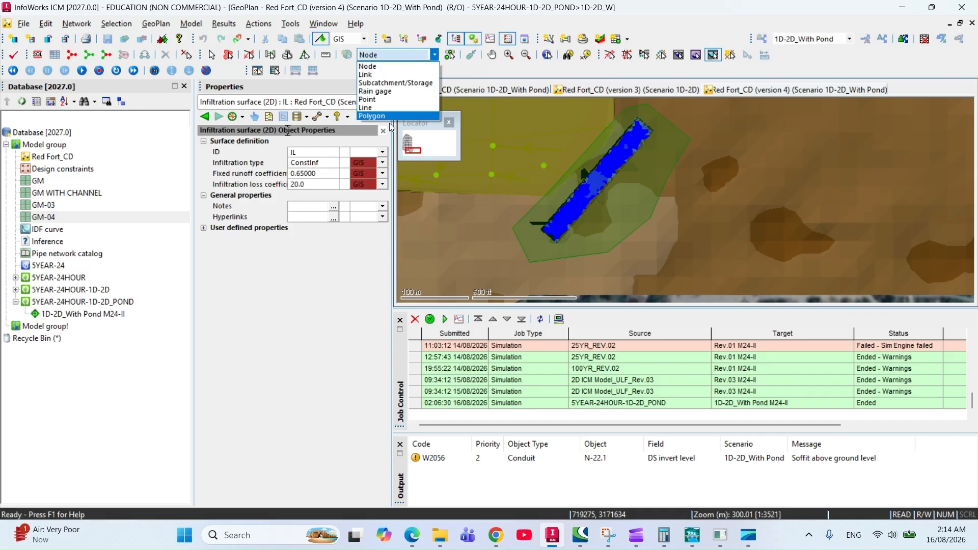
pyautogui.click(392, 116)
pyautogui.scroll(2, 643, 183)
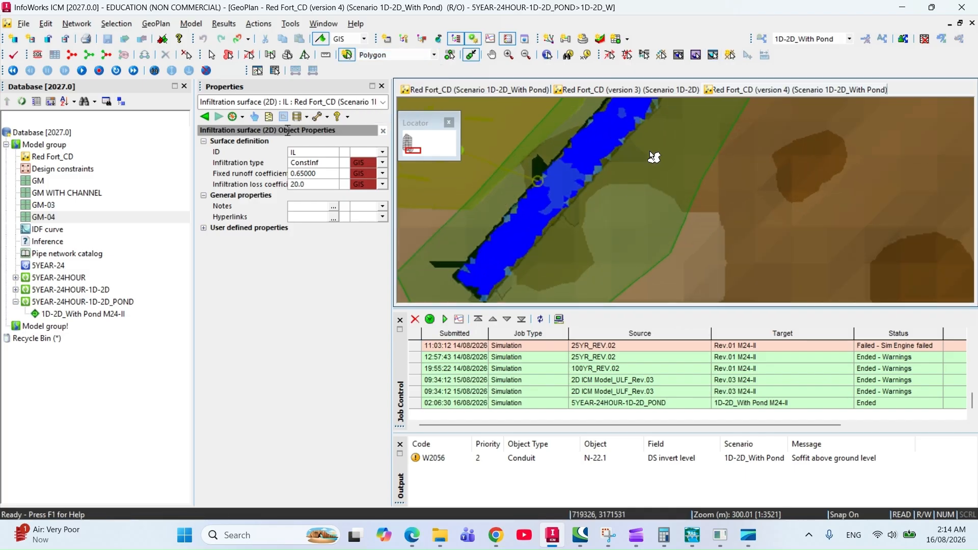
pyautogui.click(688, 135)
pyautogui.moveTo(655, 102); pyautogui.dragTo(673, 122)
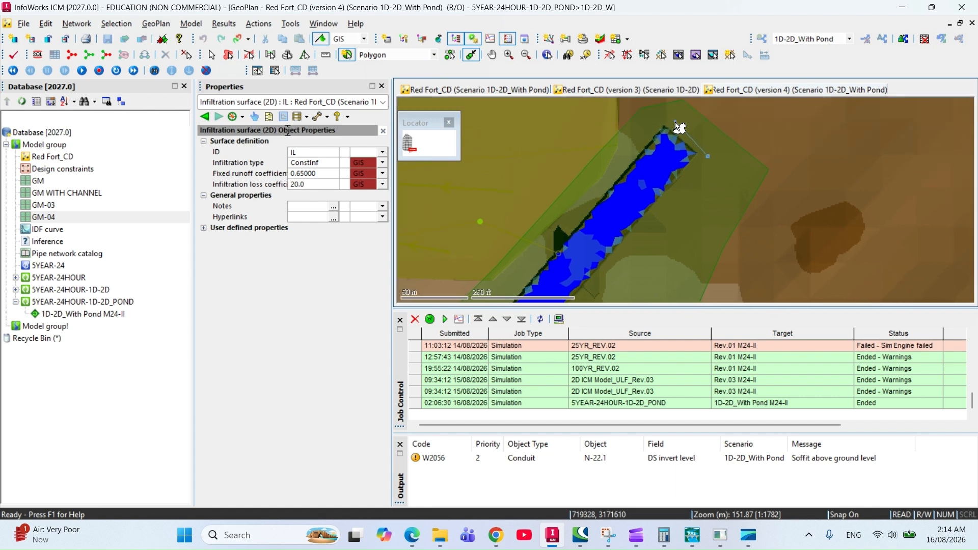
pyautogui.moveTo(602, 191); pyautogui.dragTo(684, 102)
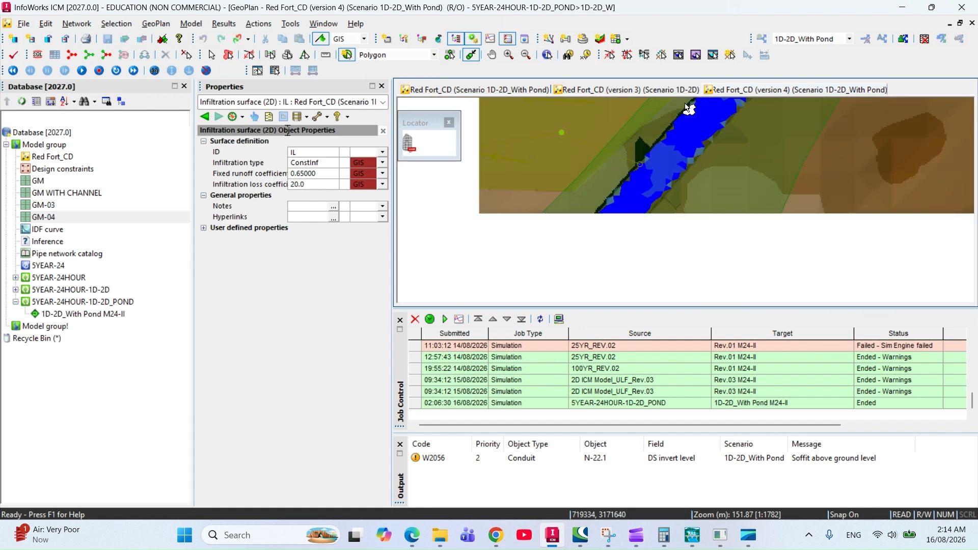
pyautogui.click(638, 163)
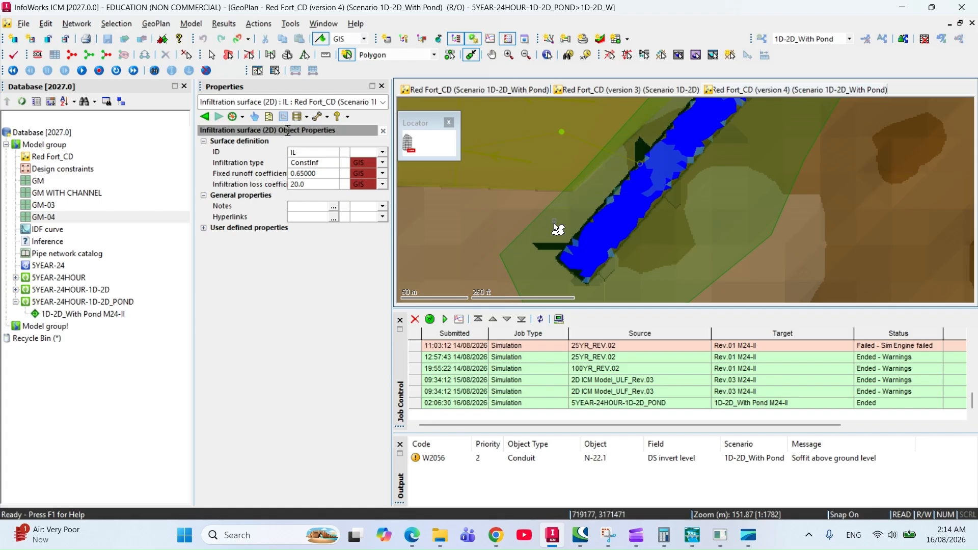
pyautogui.moveTo(581, 285); pyautogui.dragTo(448, 301)
pyautogui.click(560, 190)
pyautogui.moveTo(626, 131); pyautogui.dragTo(544, 221)
pyautogui.click(576, 186)
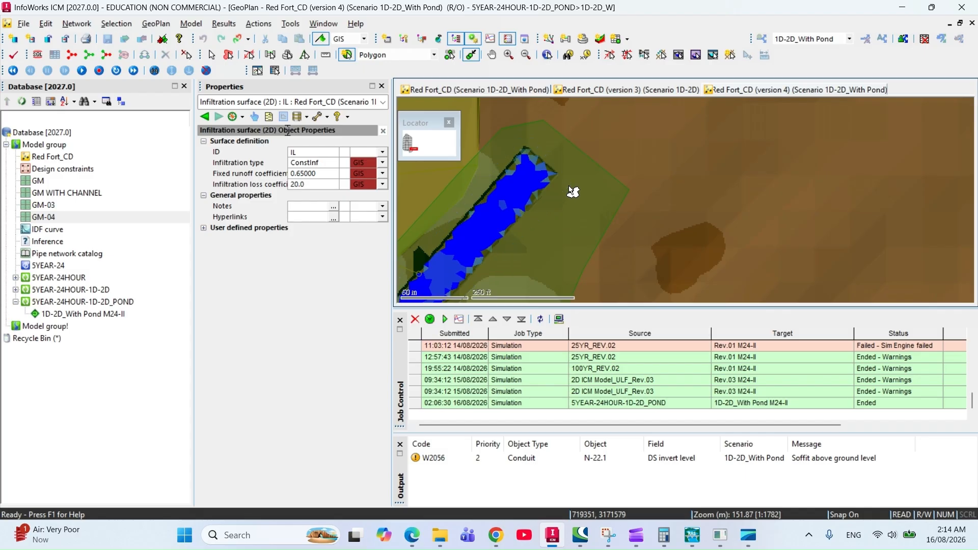
pyautogui.doubleClick(570, 192)
pyautogui.write('po-01')
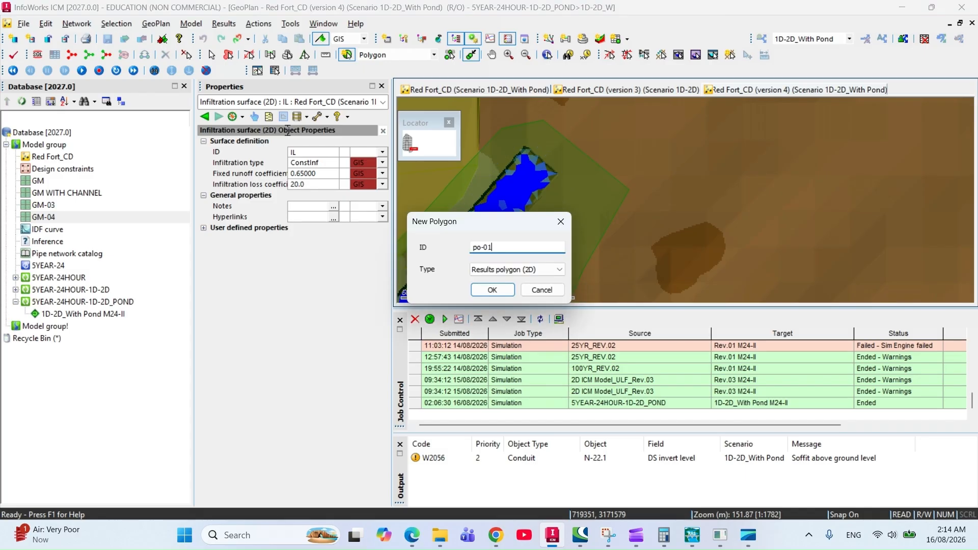
pyautogui.click(487, 291)
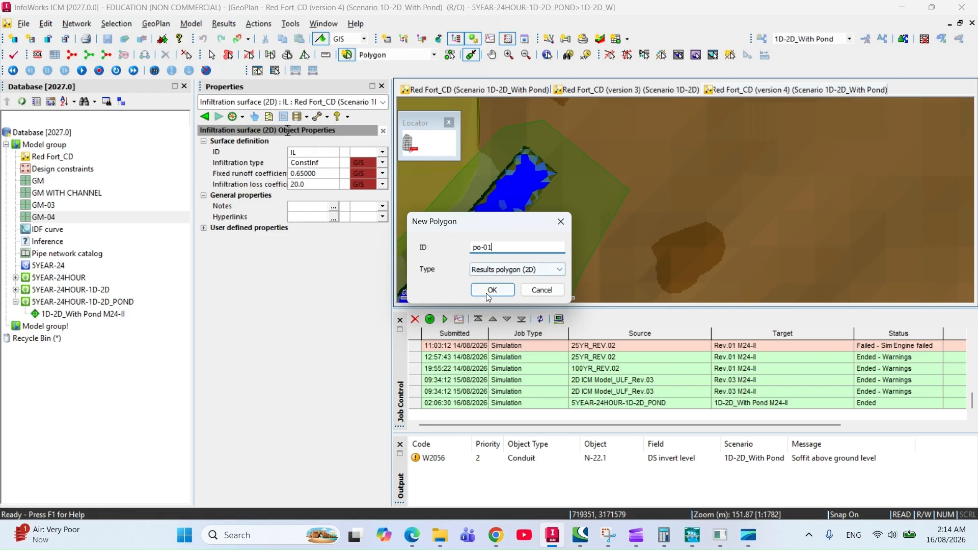
# - Graph the volume enclosed by results polygon po-01, examine its peak and decline, and close the graph
pyautogui.rightClick(527, 188)
pyautogui.moveTo(567, 197)
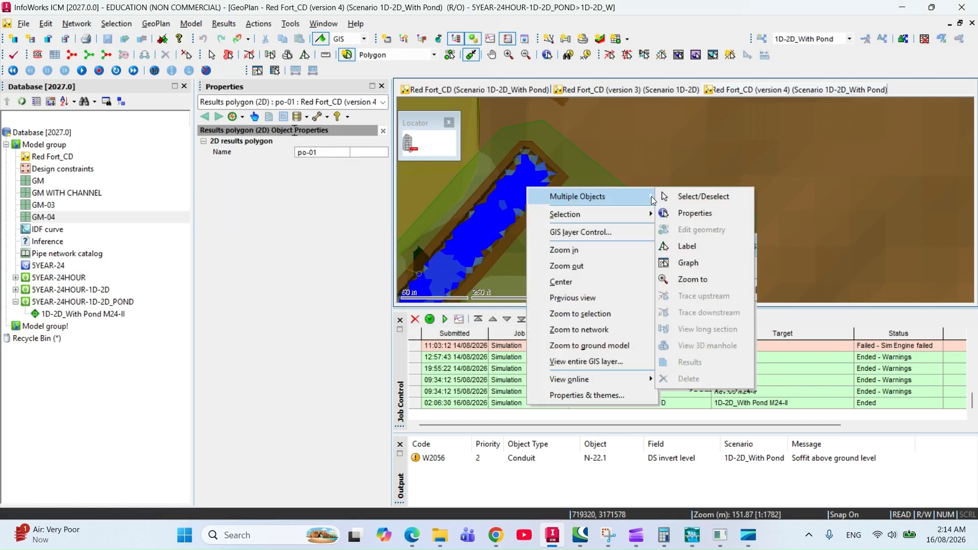
pyautogui.click(705, 261)
pyautogui.click(467, 240)
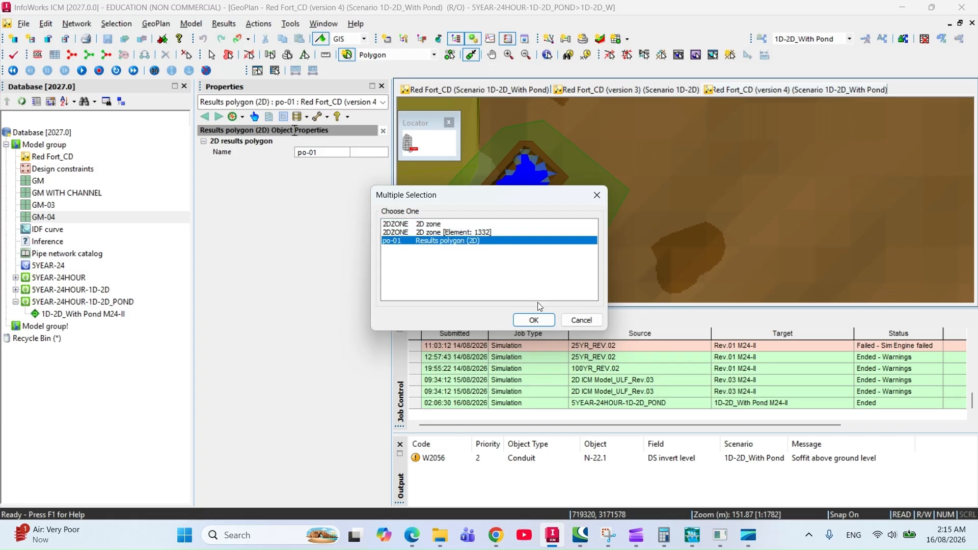
pyautogui.click(535, 321)
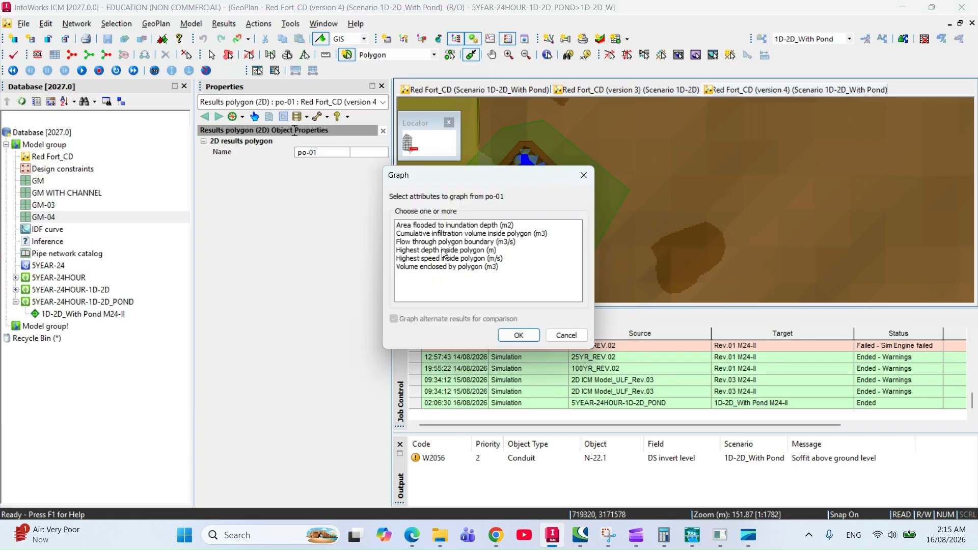
pyautogui.click(448, 267)
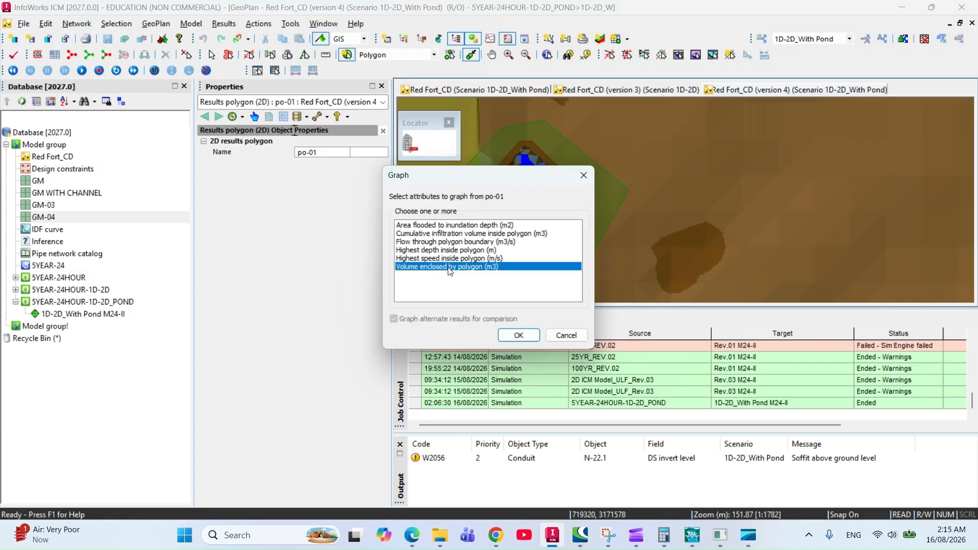
pyautogui.click(509, 338)
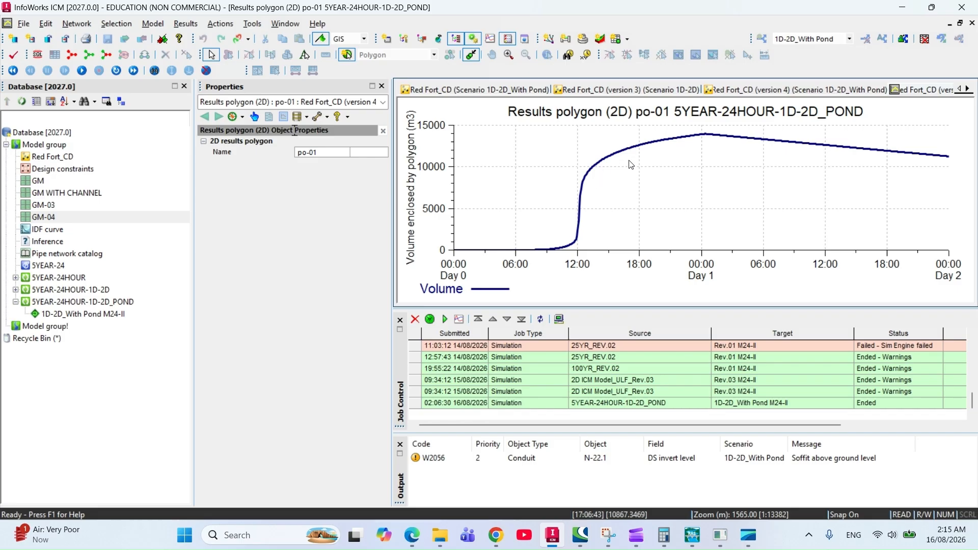
pyautogui.moveTo(705, 137)
pyautogui.moveTo(812, 148)
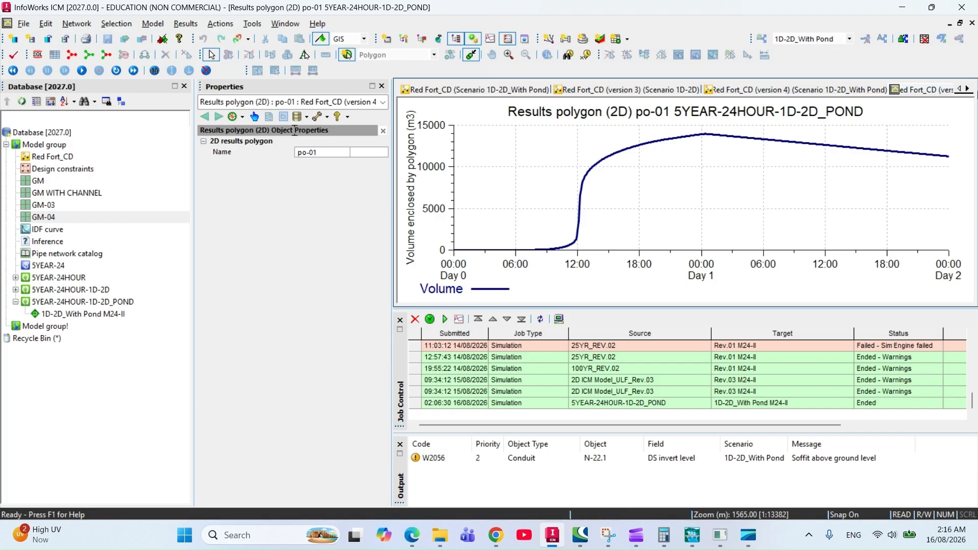
pyautogui.rightClick(925, 91)
pyautogui.click(923, 102)
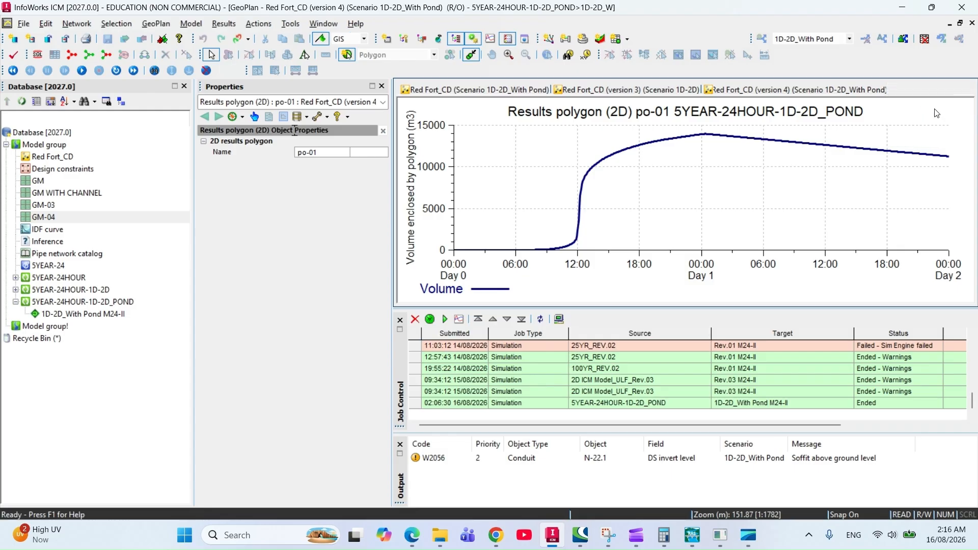
# - Graph the highest depth inside 2D results polygon po-01, examine its rise and decline, and close the graph
pyautogui.scroll(-2, 590, 187)
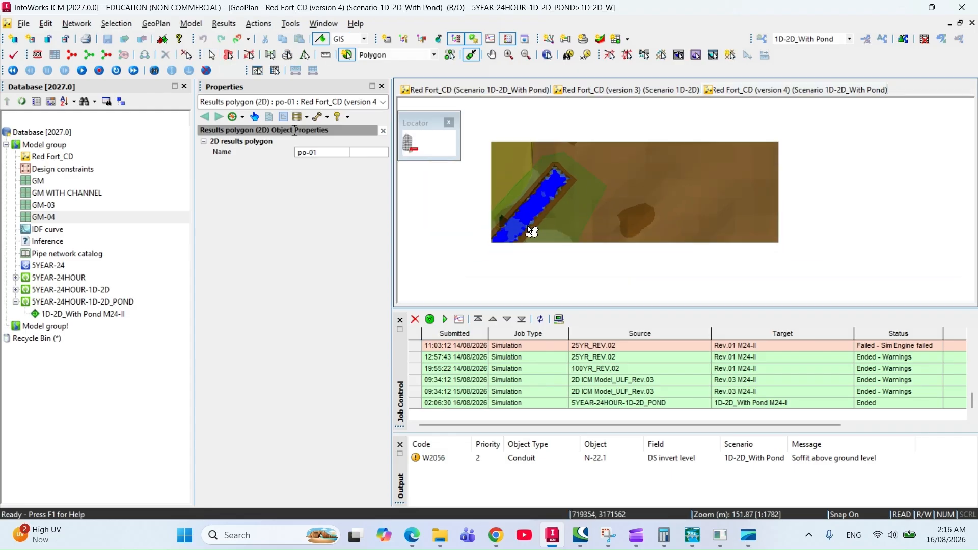
pyautogui.rightClick(539, 200)
pyautogui.moveTo(652, 206)
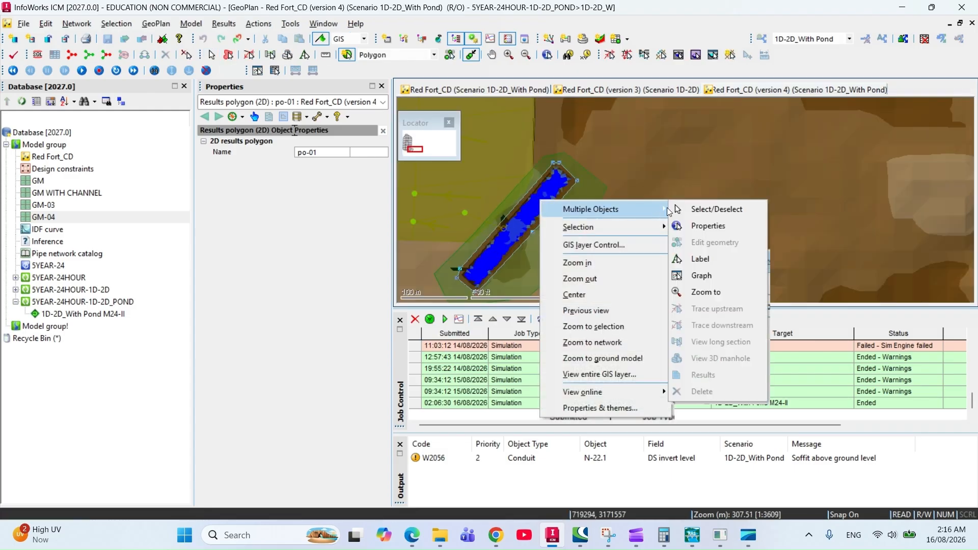
pyautogui.click(713, 274)
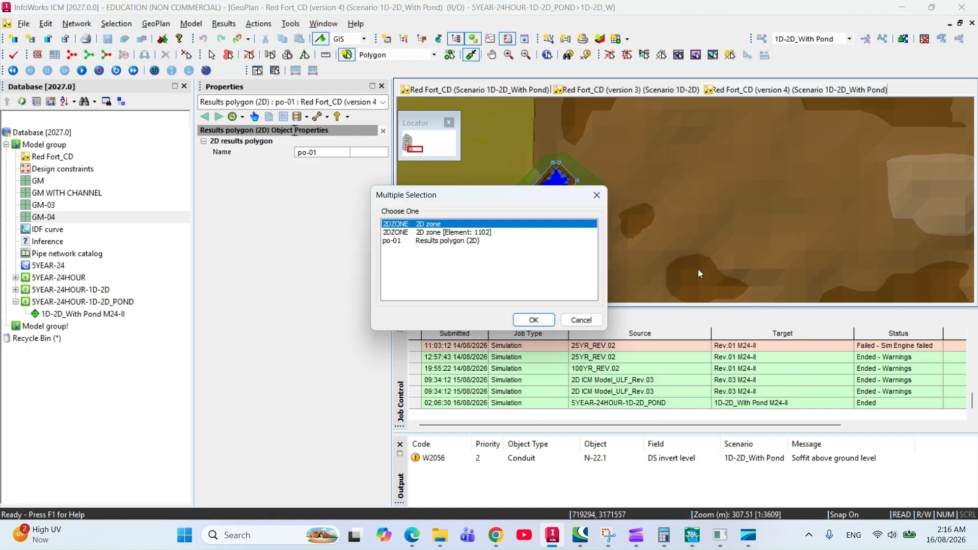
pyautogui.click(461, 241)
pyautogui.click(535, 319)
pyautogui.click(466, 249)
pyautogui.click(532, 335)
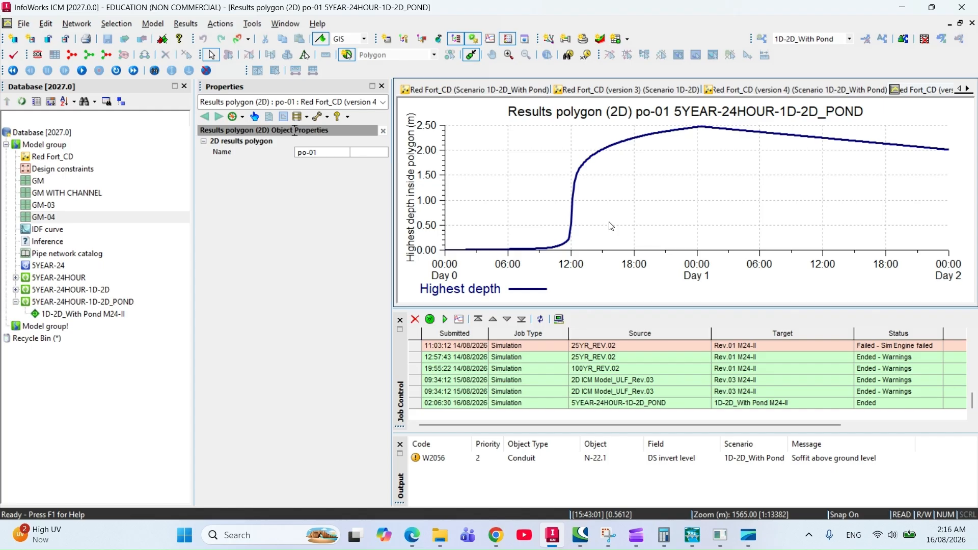
pyautogui.moveTo(683, 131)
pyautogui.rightClick(922, 98)
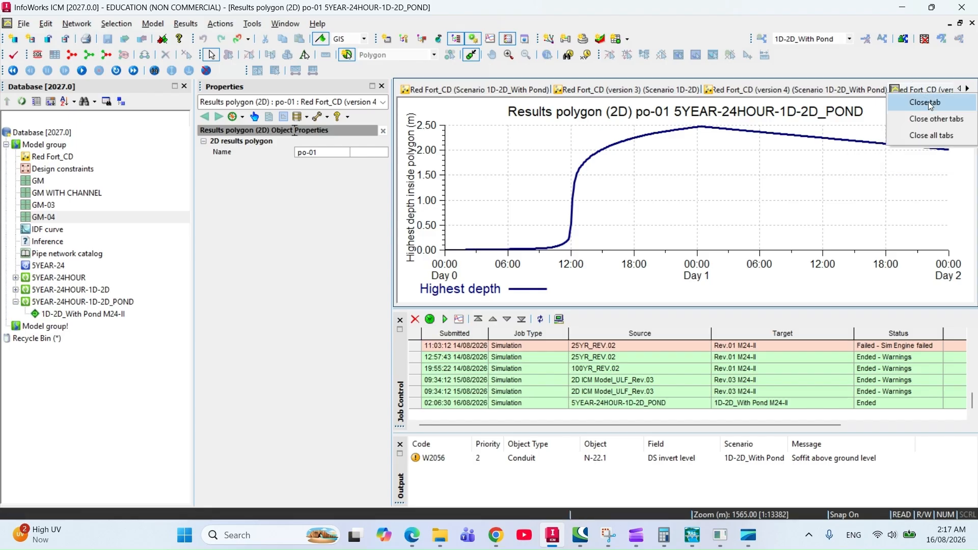
pyautogui.click(927, 102)
# - Examine the water depth colours across the pond in the results plan, both close up and with its surroundings
pyautogui.moveTo(596, 225); pyautogui.dragTo(607, 194)
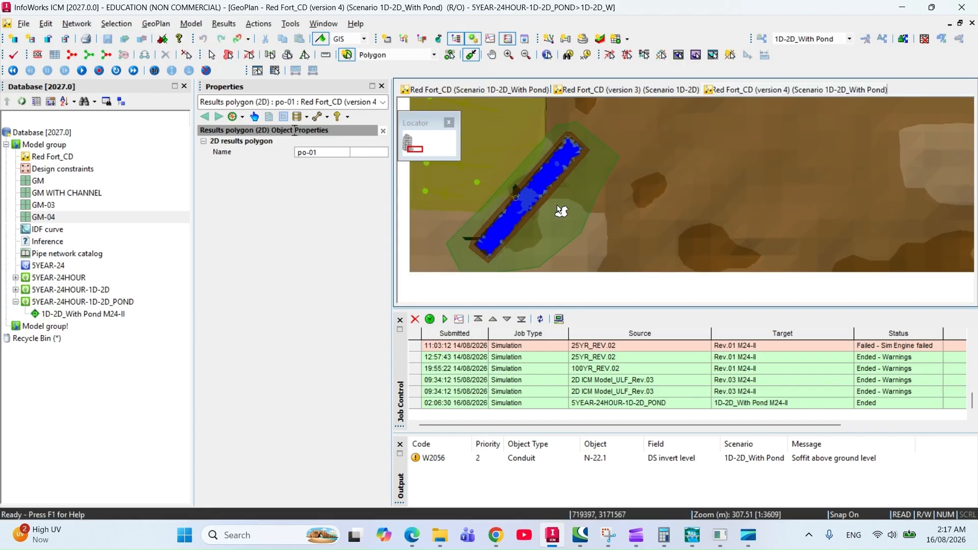
pyautogui.scroll(1, 517, 205)
pyautogui.scroll(3, 522, 210)
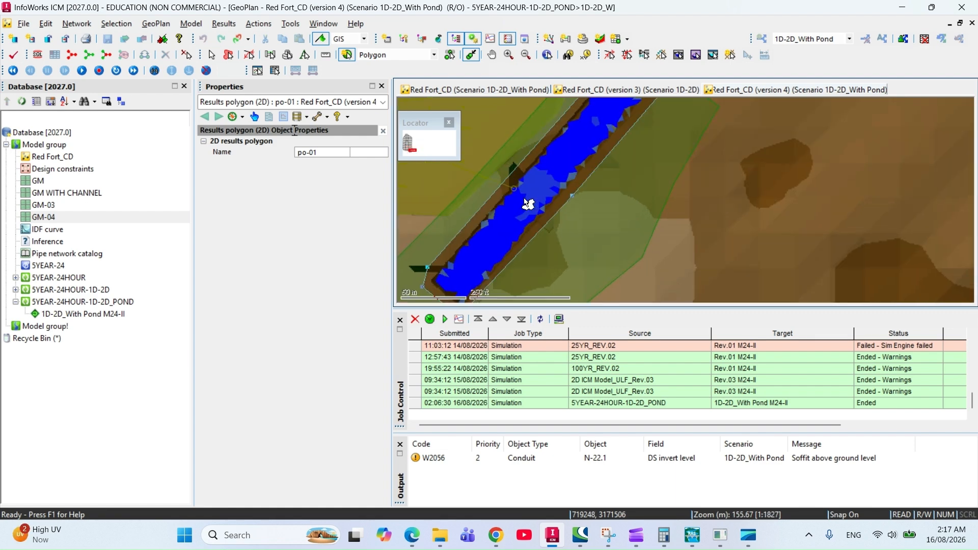
pyautogui.scroll(3, 513, 202)
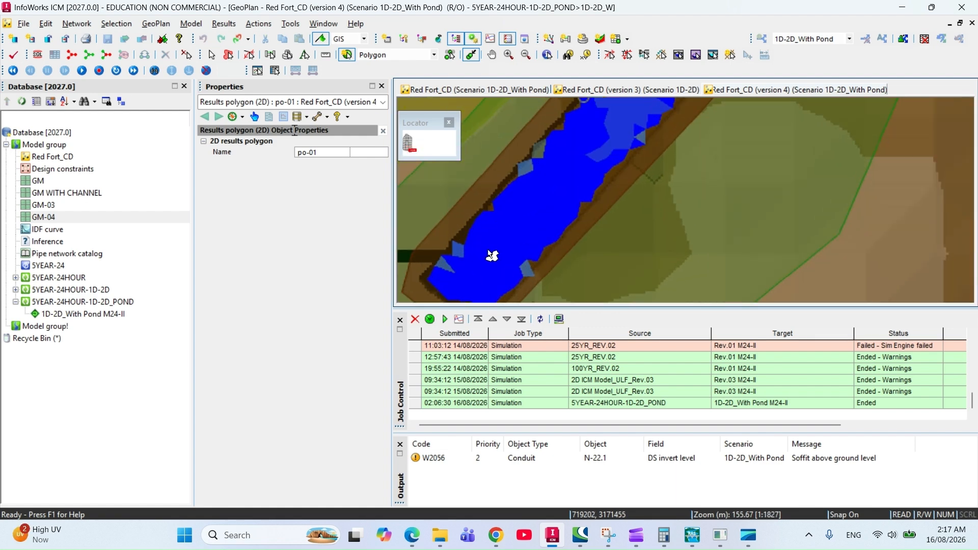
pyautogui.scroll(3, 610, 171)
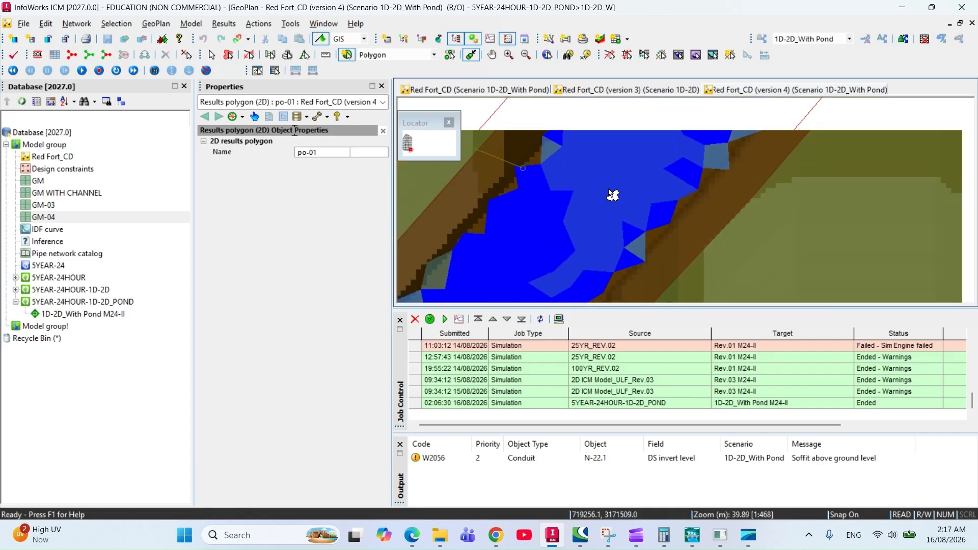
pyautogui.scroll(-3, 617, 192)
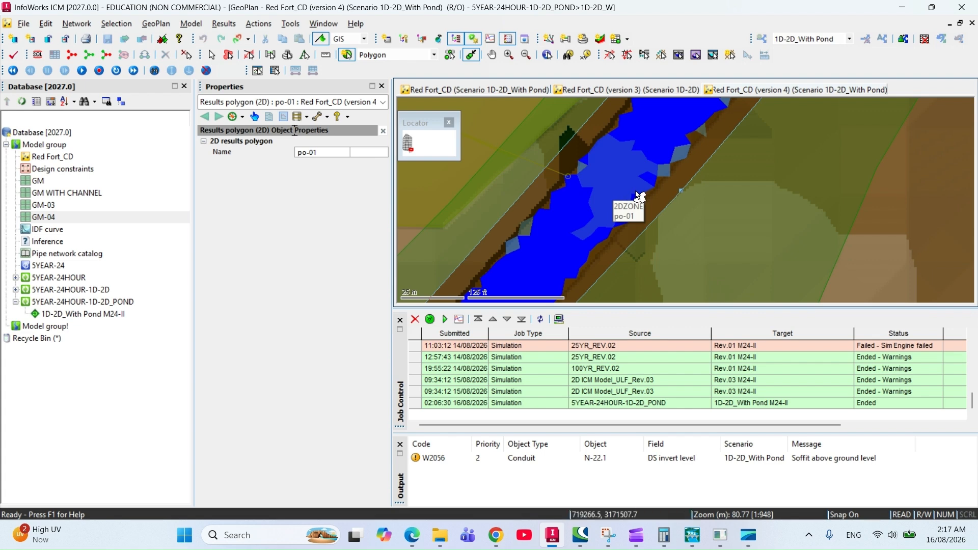
pyautogui.scroll(-5, 621, 189)
pyautogui.scroll(-2, 624, 182)
pyautogui.moveTo(663, 160); pyautogui.dragTo(715, 176)
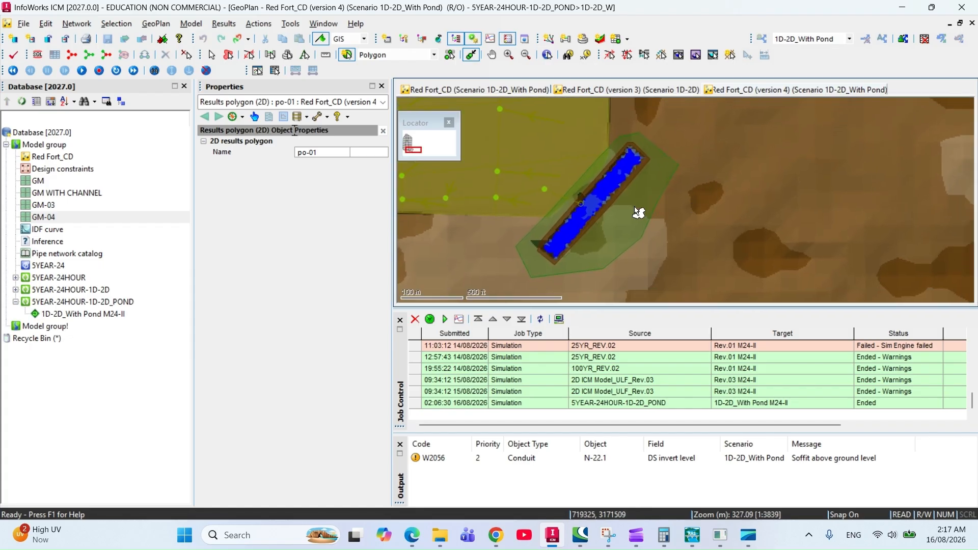
pyautogui.moveTo(637, 212); pyautogui.dragTo(644, 185)
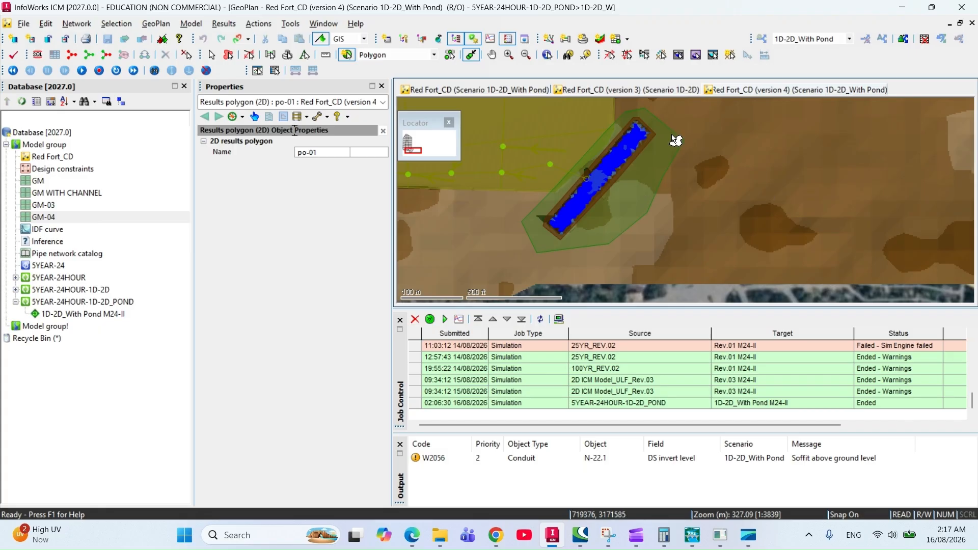
# - Switch to the editable 1D-2D_With Pond network and open infiltration surface IL assigned to the 2D zone around the pond
pyautogui.click(516, 89)
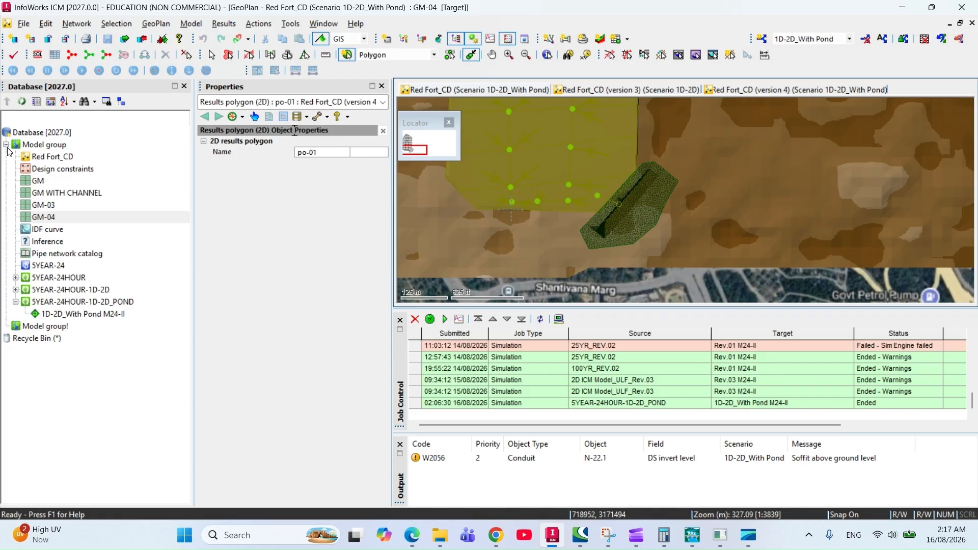
pyautogui.click(211, 54)
pyautogui.click(636, 221)
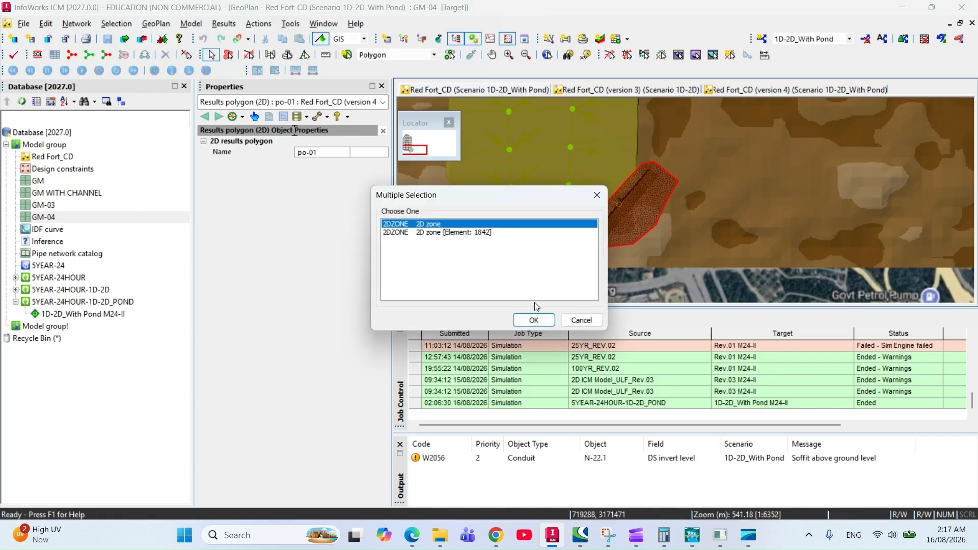
pyautogui.click(542, 320)
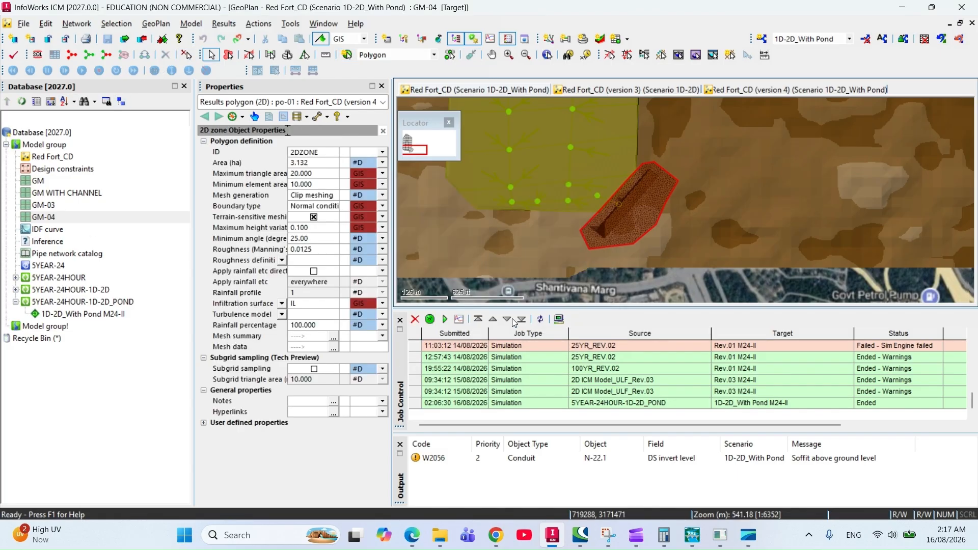
pyautogui.click(281, 304)
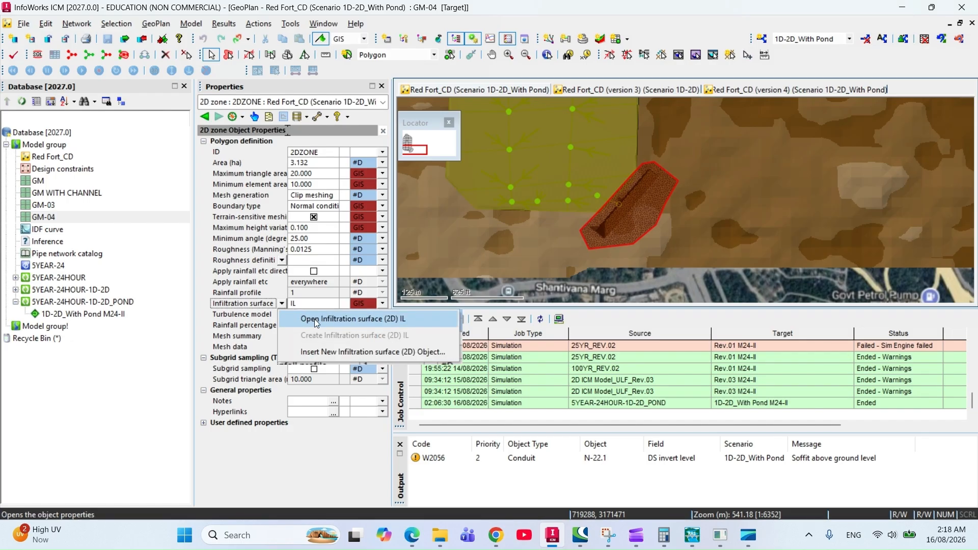
pyautogui.click(314, 319)
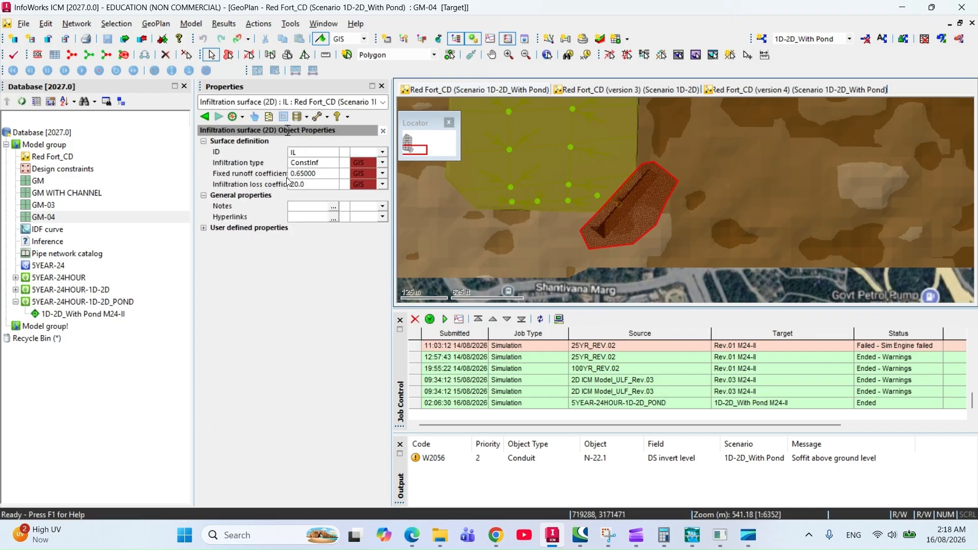
# - Review the infiltration types for surface IL, try DefConLoss and restore ConstInf
pyautogui.click(333, 165)
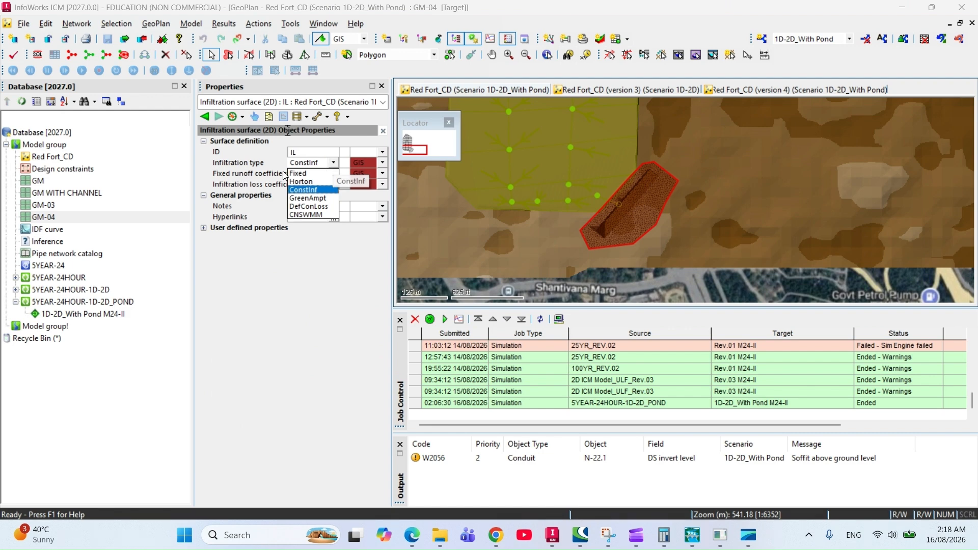
pyautogui.click(333, 163)
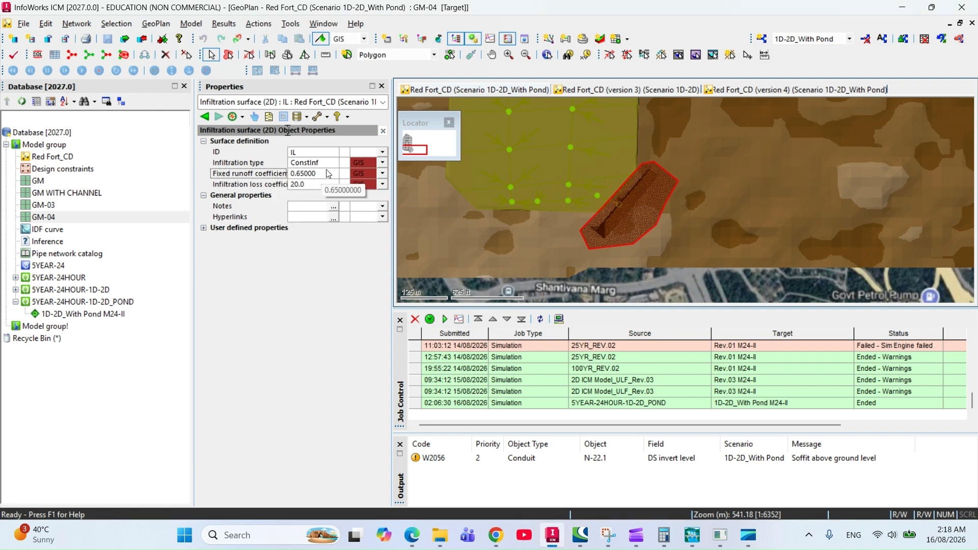
pyautogui.click(334, 164)
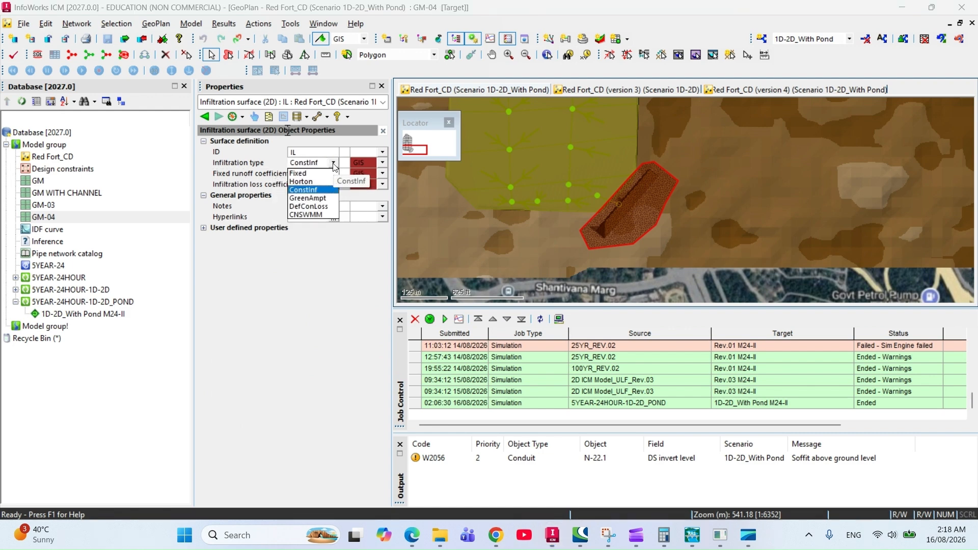
pyautogui.click(320, 206)
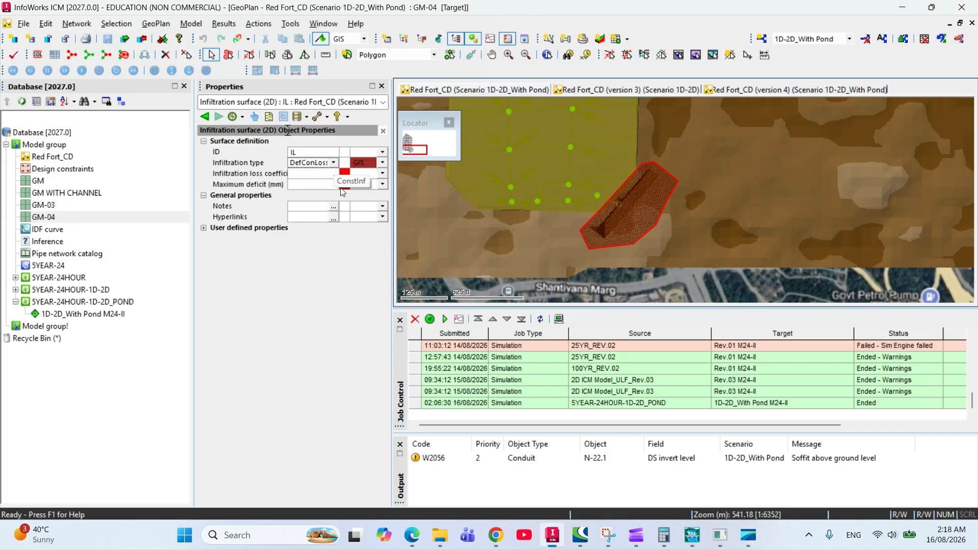
pyautogui.click(335, 163)
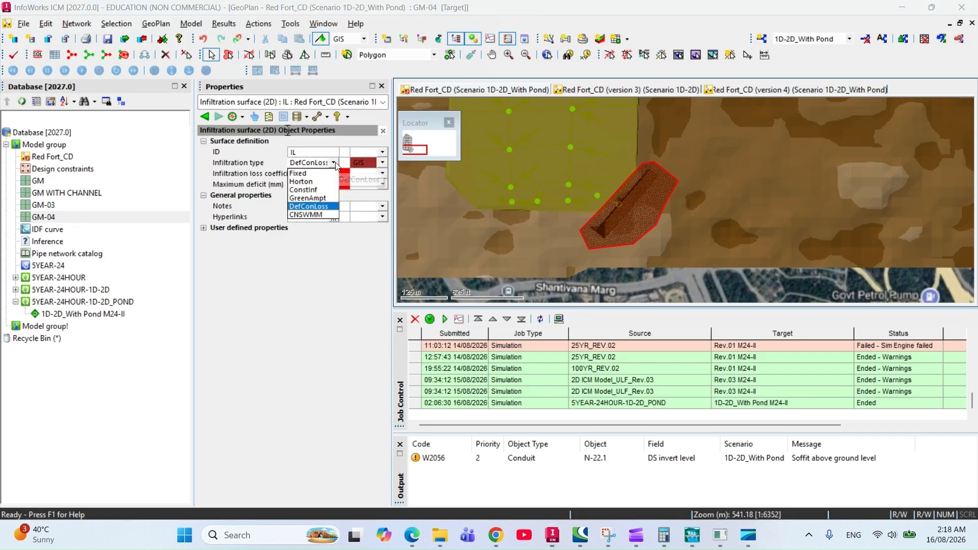
pyautogui.click(313, 190)
# - Set the infiltration loss coefficient of infiltration surface IL to 200
pyautogui.click(322, 185)
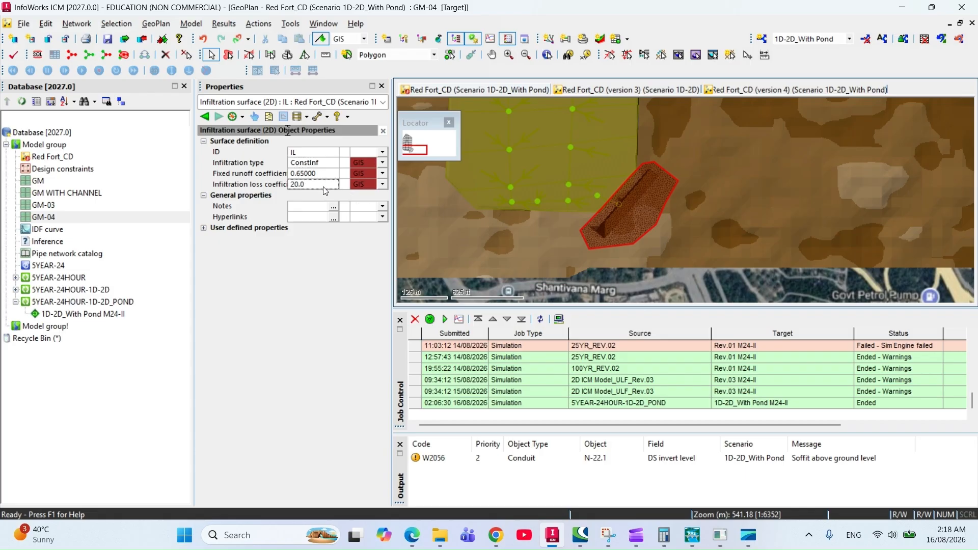
pyautogui.write('200')
pyautogui.press('Return')
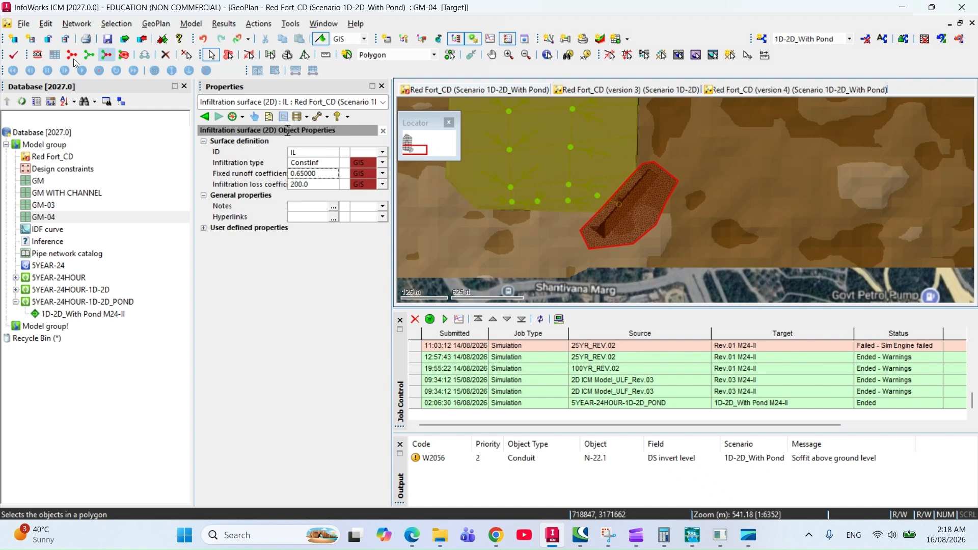
# - Validate the 1D-2D_With Pond scenario and commit the network changes without a comment
pyautogui.click(15, 54)
pyautogui.click(573, 200)
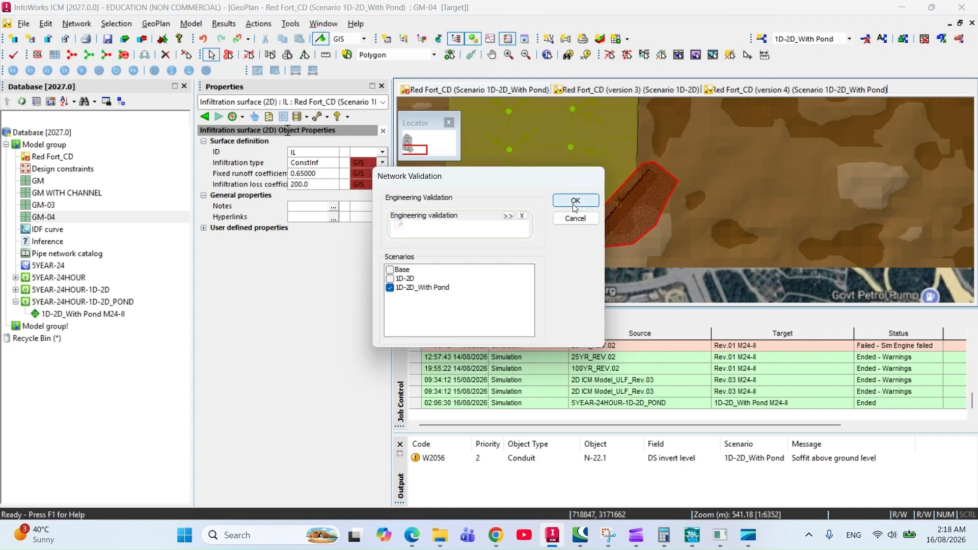
pyautogui.click(634, 244)
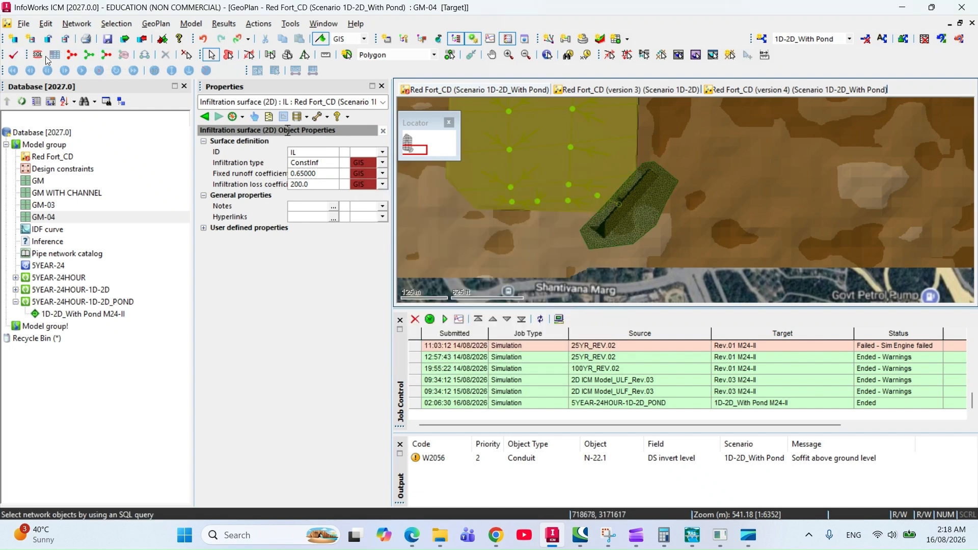
pyautogui.click(112, 42)
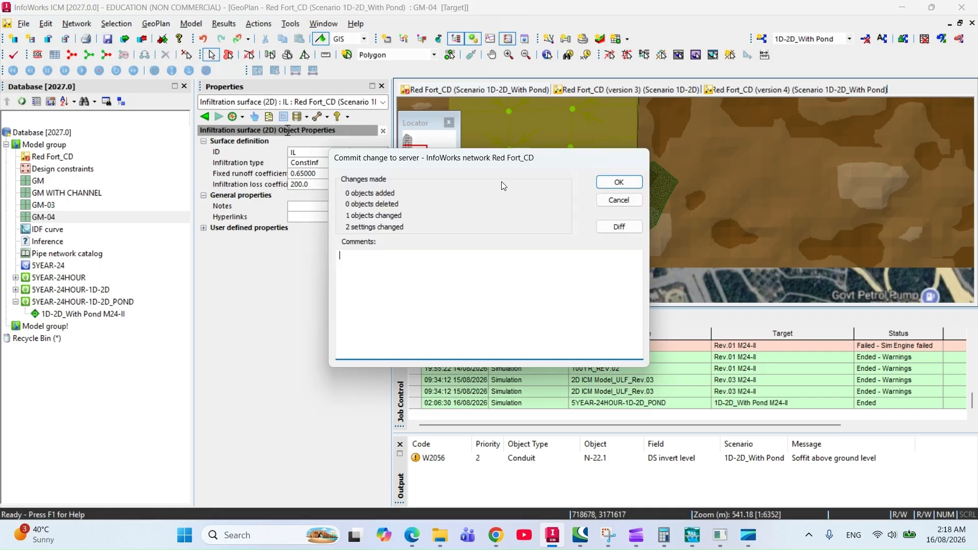
pyautogui.click(616, 182)
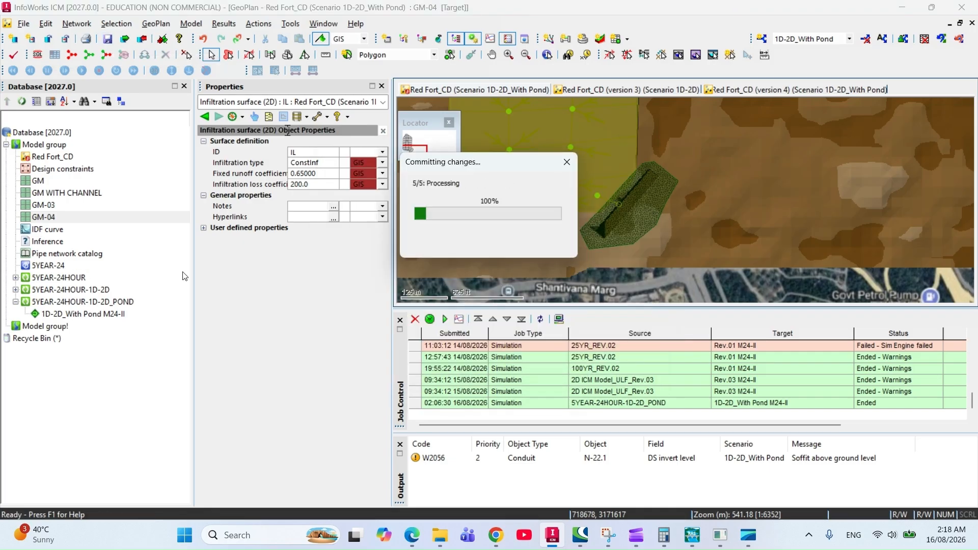
# - Rerun the 5YEAR-24HOUR-1D-2D_POND simulation with network version 5 and the 1D-2D_With Pond scenario, saving it as a new run
pyautogui.click(89, 302)
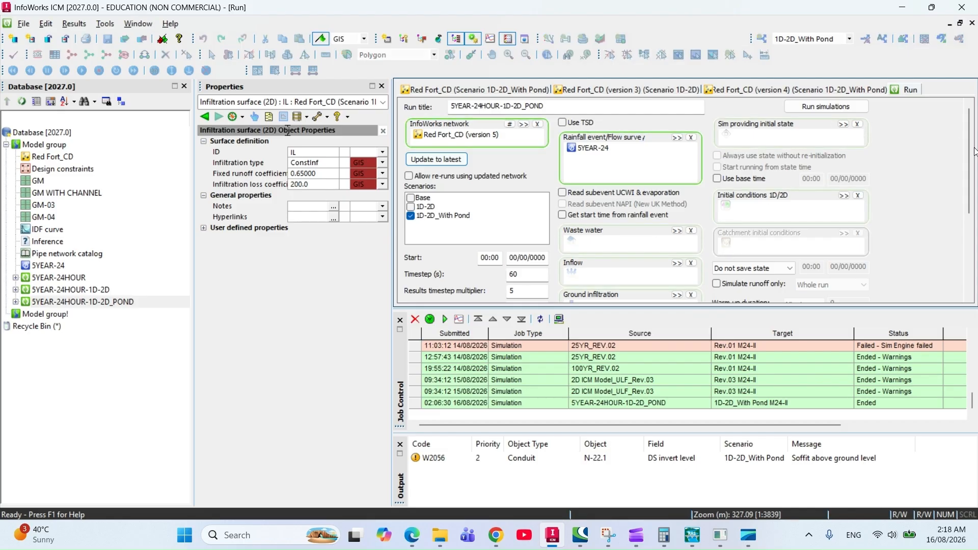
pyautogui.scroll(-5, 974, 151)
pyautogui.scroll(5, 845, 109)
pyautogui.click(846, 108)
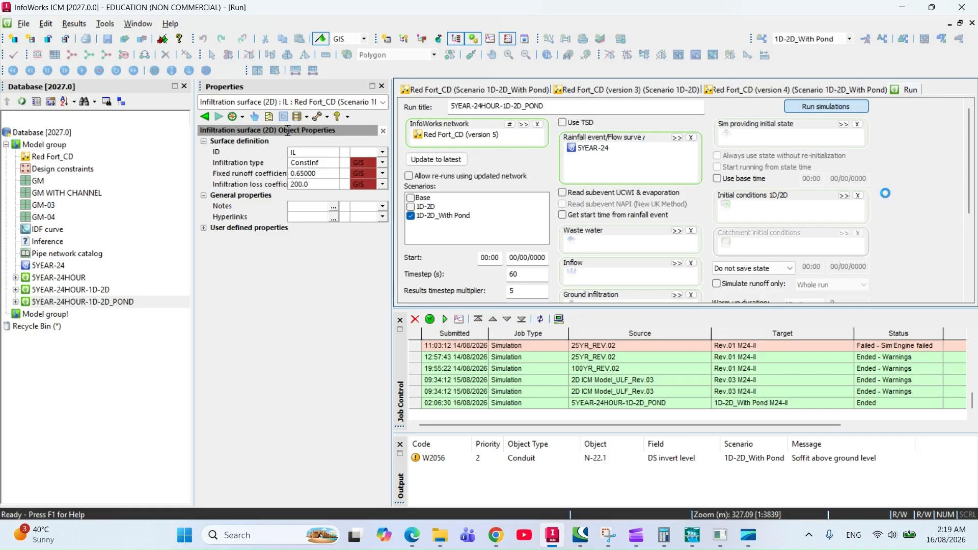
pyautogui.click(528, 373)
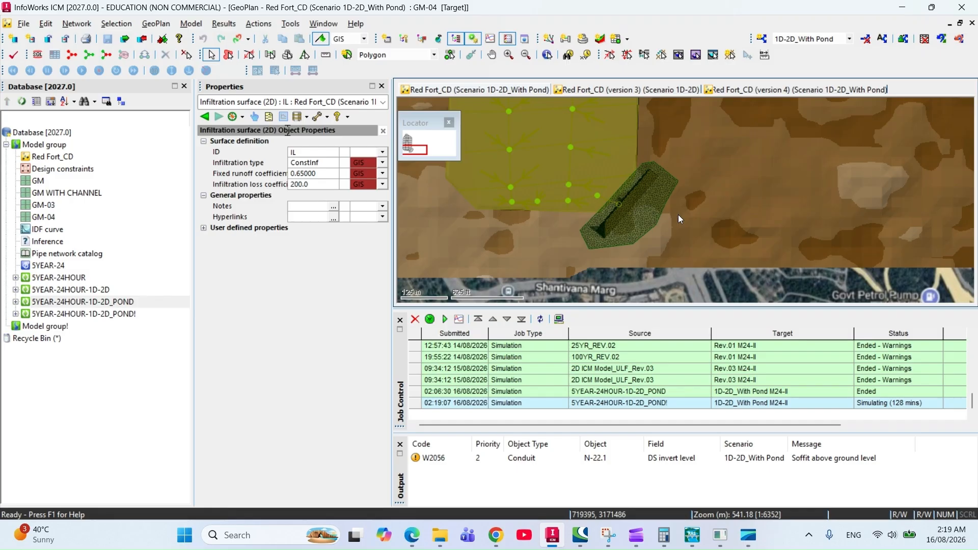
pyautogui.moveTo(636, 542)
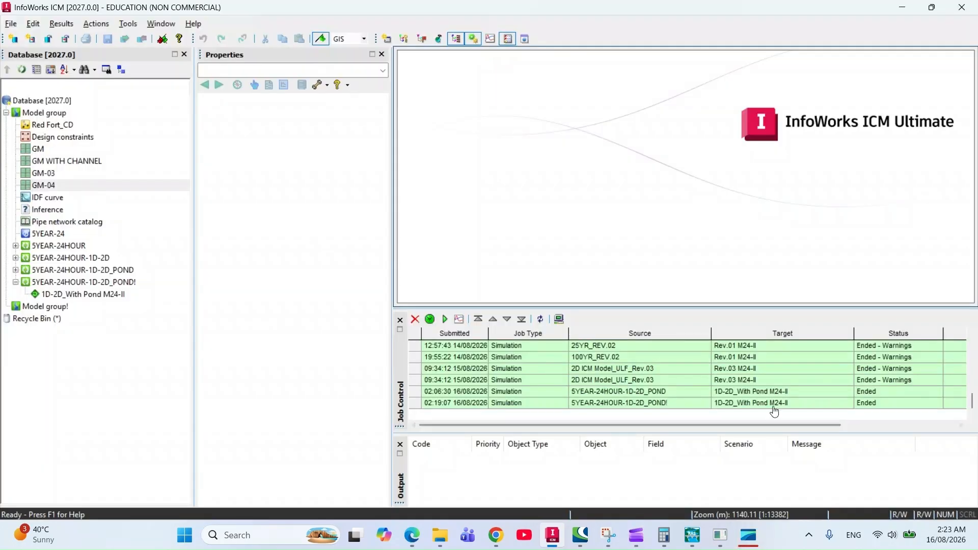
# - Open the 1D-2D_With Pond M24-II results from the 5YEAR-24HOUR-1D-2D_POND! run in a maximized GeoPlan
pyautogui.rightClick(90, 294)
pyautogui.click(122, 302)
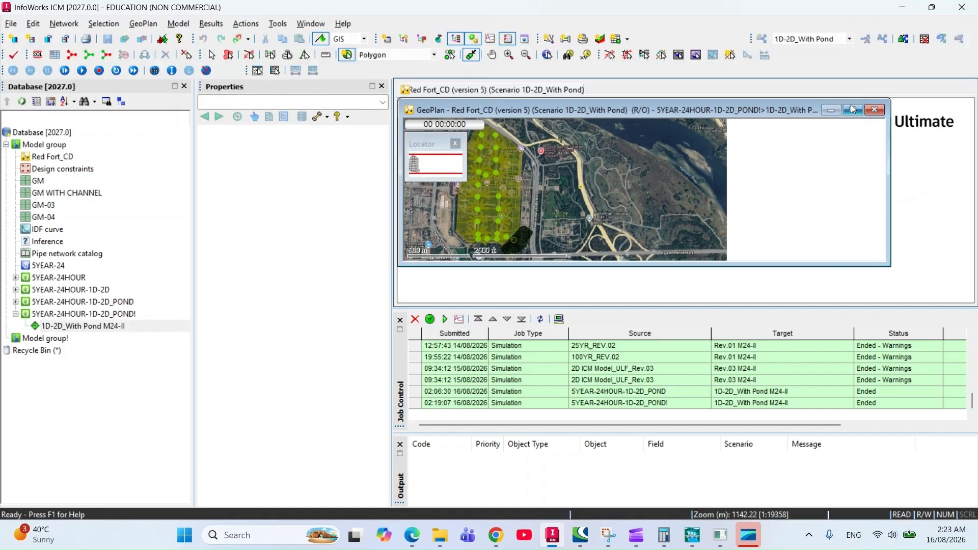
pyautogui.click(852, 109)
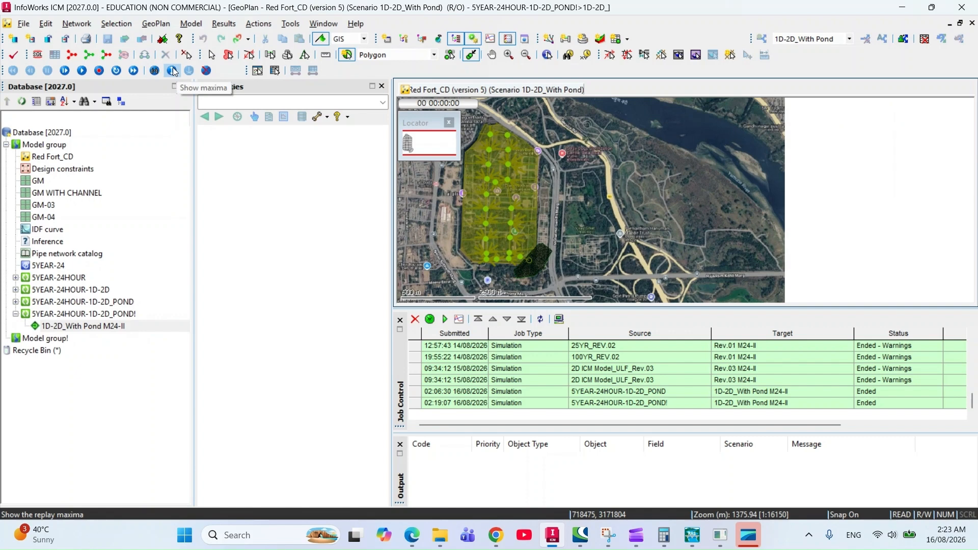
# - Hide the 2D element edges and internal edges on the results GeoPlan
pyautogui.rightClick(602, 160)
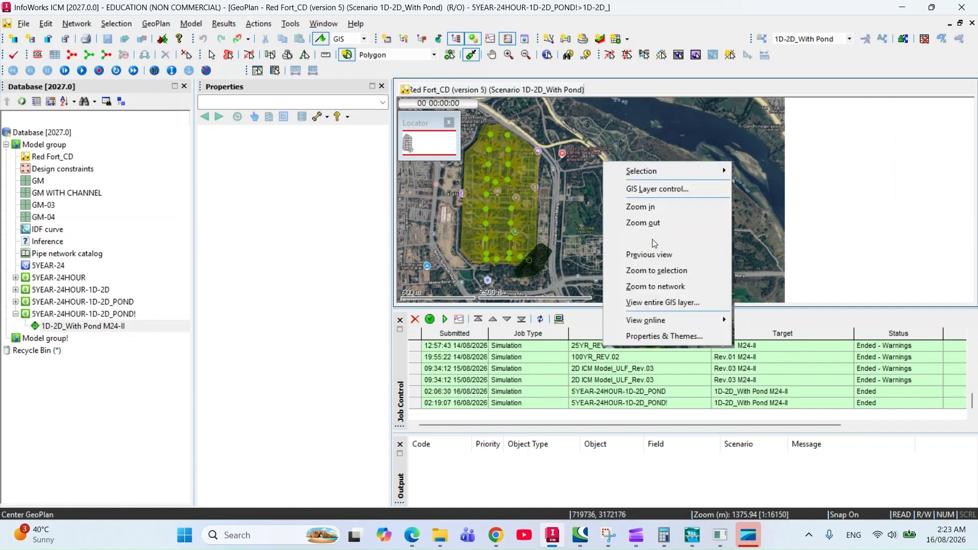
pyautogui.click(680, 338)
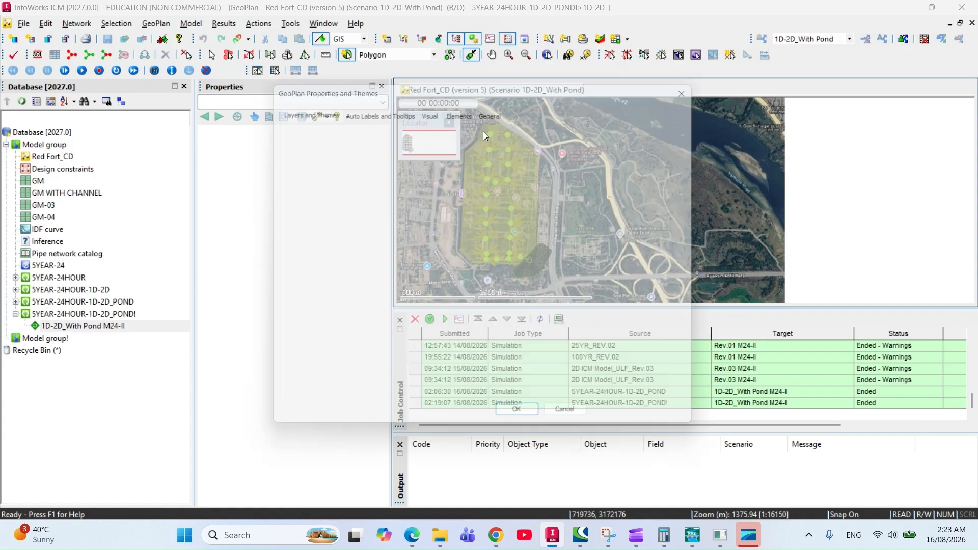
pyautogui.click(459, 109)
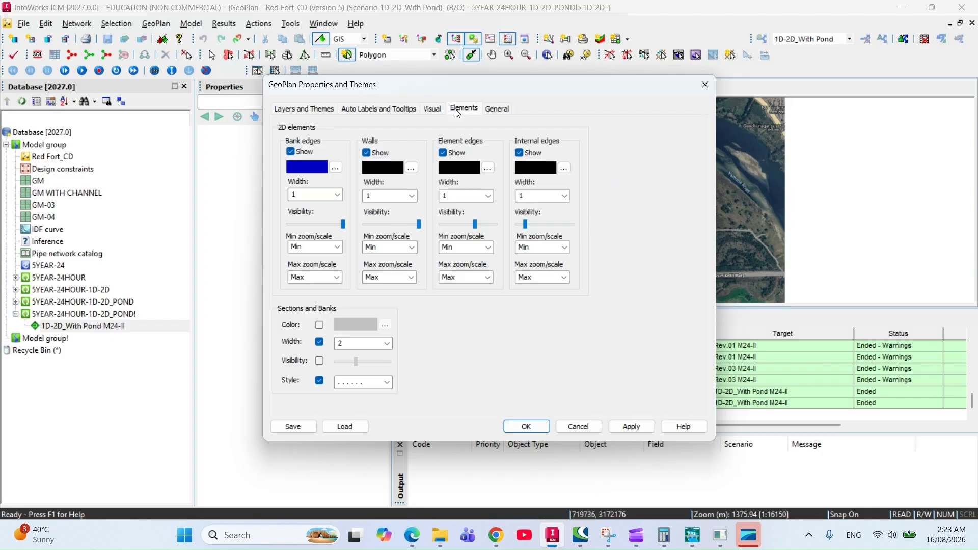
pyautogui.click(443, 153)
pyautogui.click(519, 153)
pyautogui.click(631, 429)
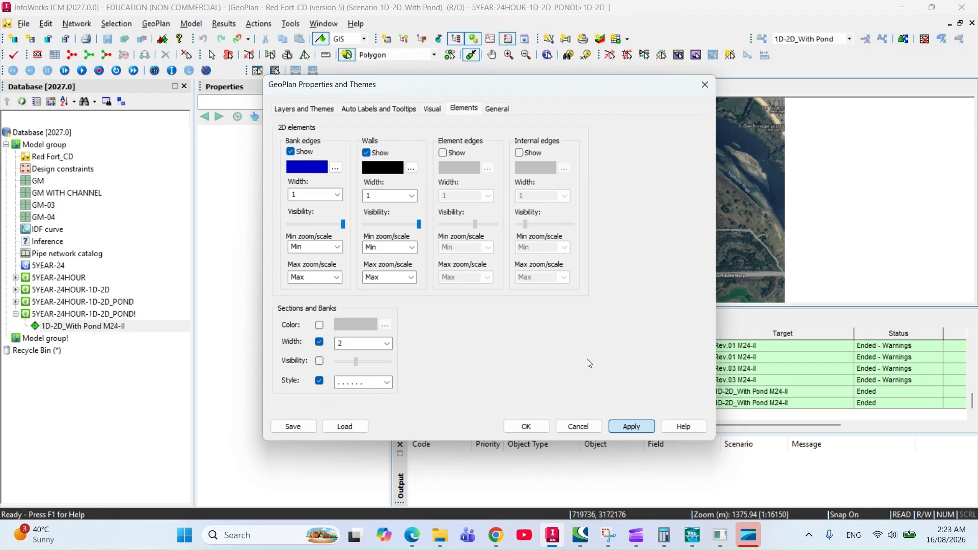
pyautogui.click(526, 426)
# - Add the GM-04 ground model to the GeoPlan and show the maximum flooding results at the pond
pyautogui.moveTo(38, 220); pyautogui.dragTo(513, 209)
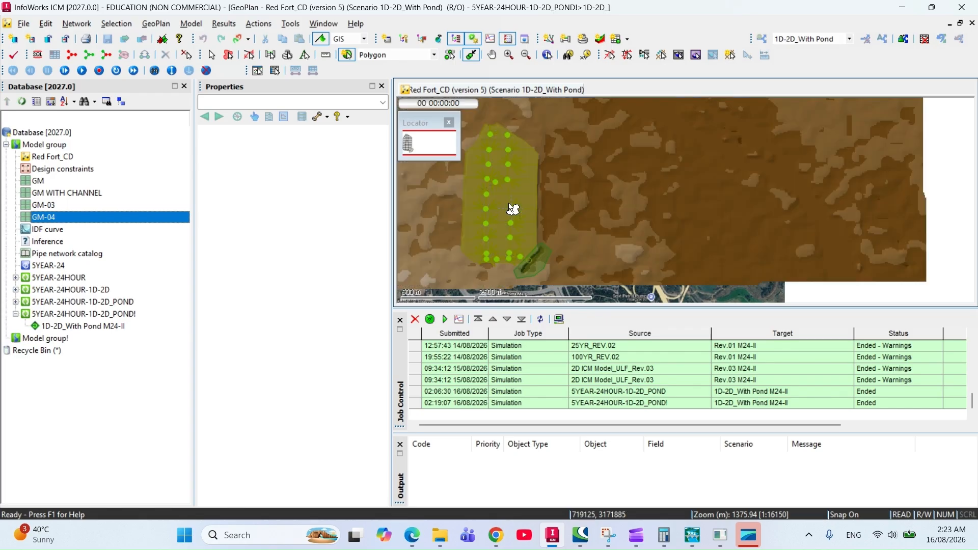
pyautogui.scroll(2, 548, 265)
pyautogui.moveTo(499, 264); pyautogui.dragTo(540, 210)
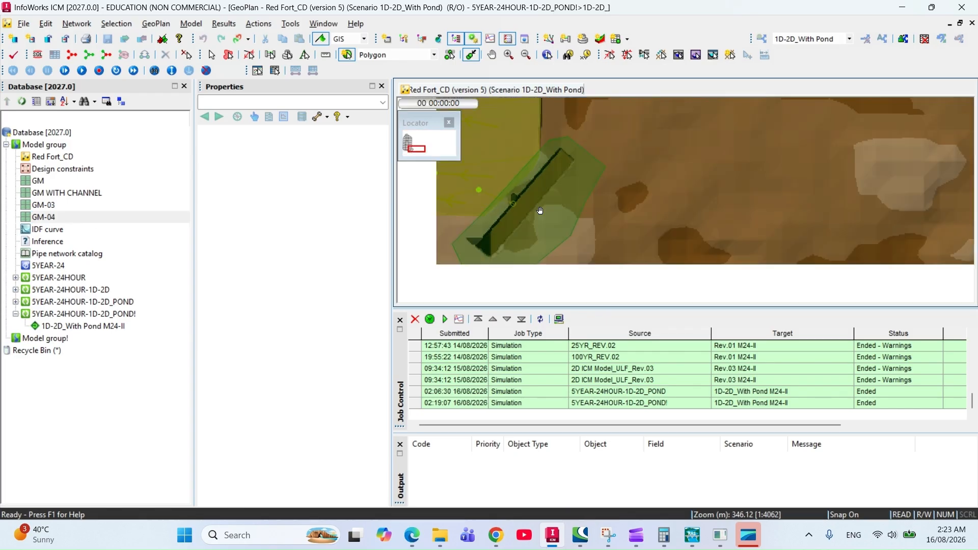
pyautogui.scroll(1, 540, 213)
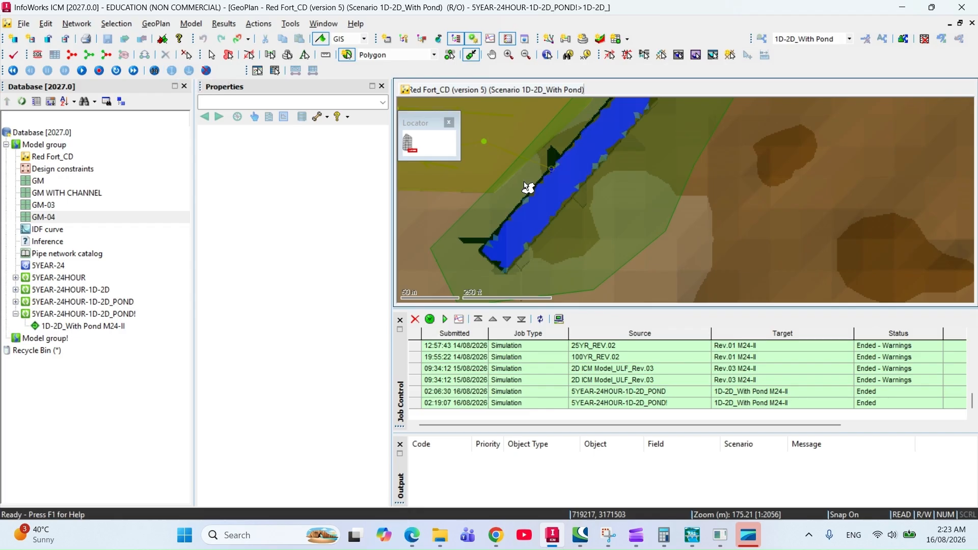
pyautogui.moveTo(594, 175); pyautogui.dragTo(584, 205)
pyautogui.moveTo(669, 172); pyautogui.dragTo(682, 160)
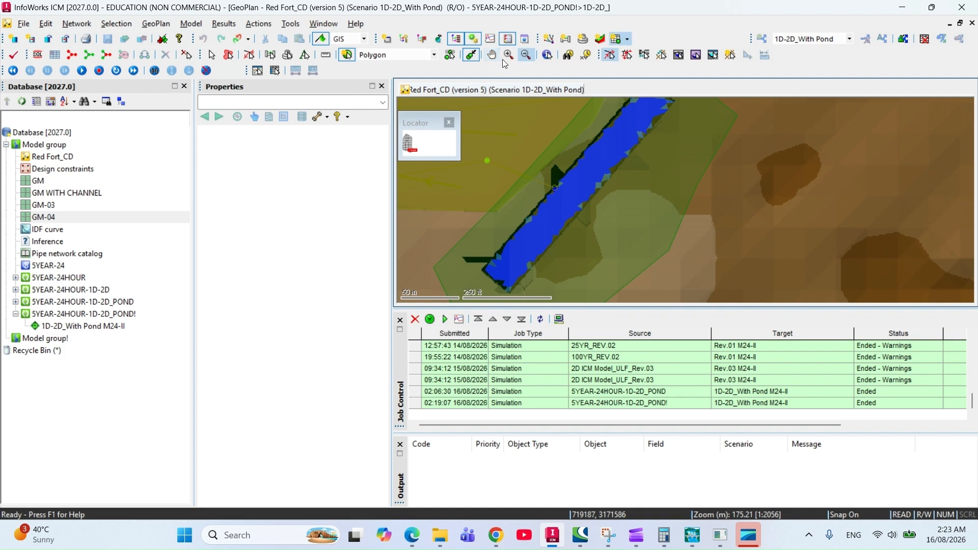
# - Draw a 2D results polygon closely around the pond's flooded area and name it "po-"
pyautogui.moveTo(530, 243); pyautogui.dragTo(526, 221)
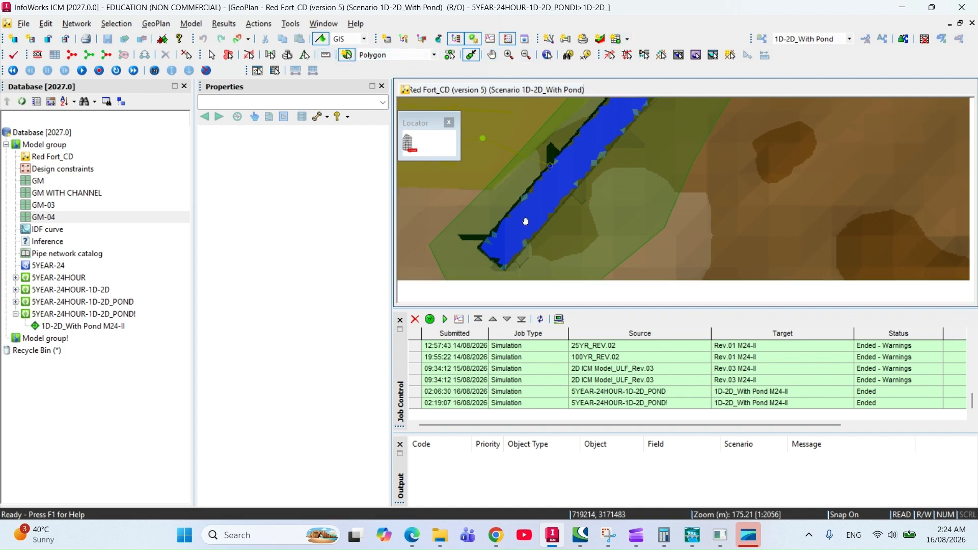
pyautogui.click(481, 236)
pyautogui.click(482, 222)
pyautogui.click(548, 148)
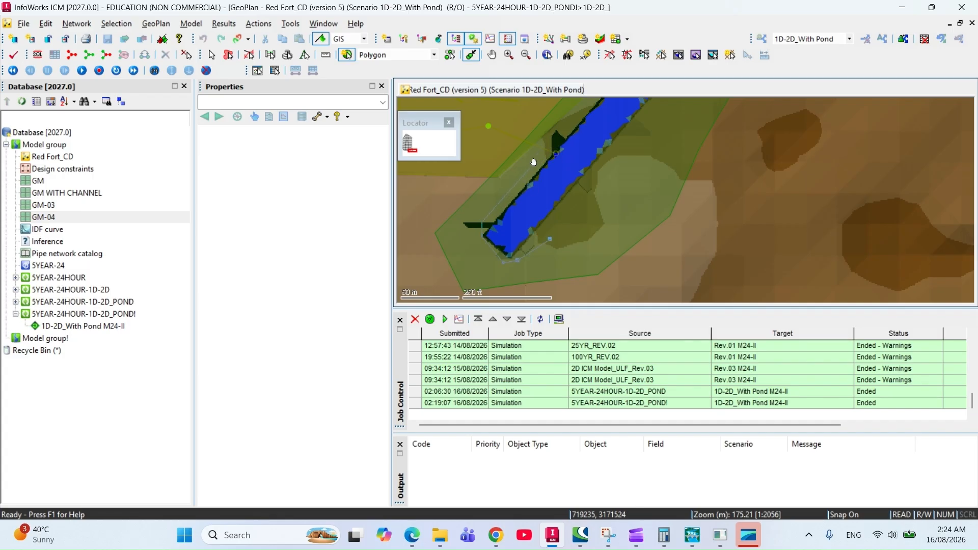
pyautogui.moveTo(533, 162); pyautogui.dragTo(474, 242)
pyautogui.click(516, 193)
pyautogui.click(554, 140)
pyautogui.click(582, 119)
pyautogui.click(611, 123)
pyautogui.click(630, 147)
pyautogui.click(618, 180)
pyautogui.moveTo(571, 242); pyautogui.dragTo(613, 174)
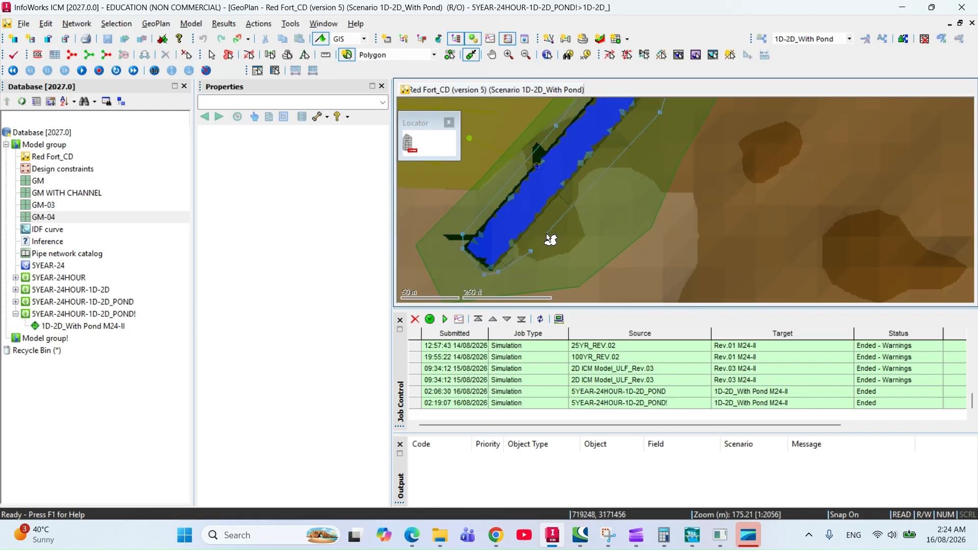
pyautogui.doubleClick(551, 239)
pyautogui.write('po-')
pyautogui.click(492, 290)
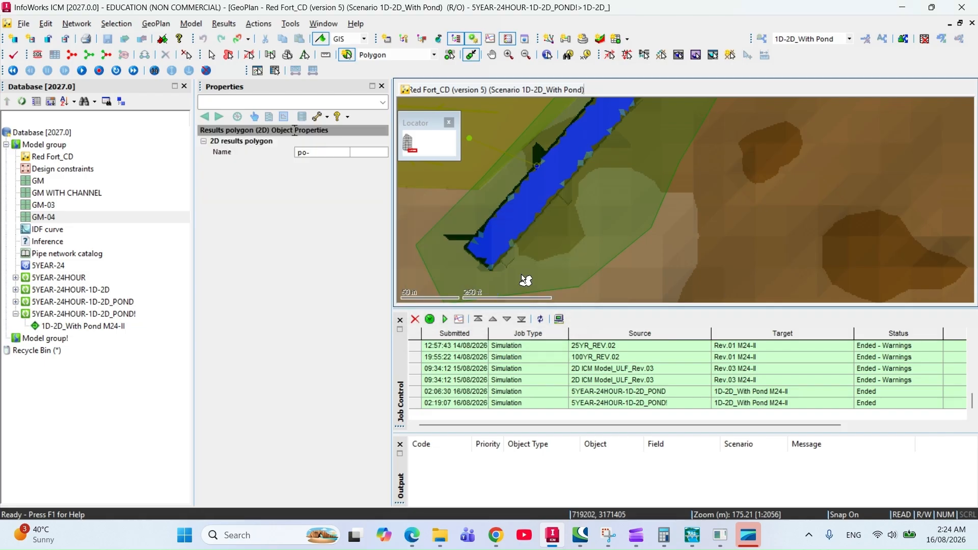
# - Graph the volume enclosed by polygon (m3) for the po- results polygon
pyautogui.rightClick(551, 177)
pyautogui.moveTo(618, 185)
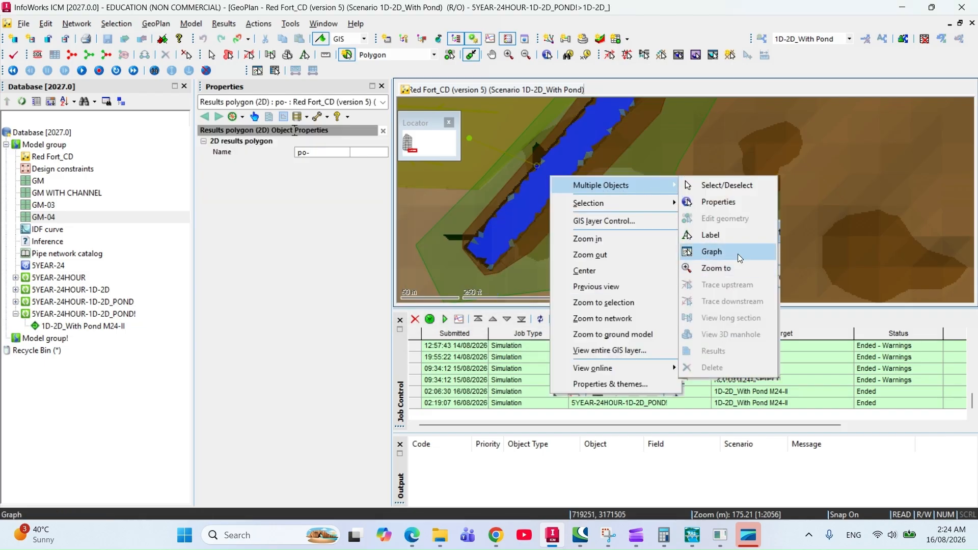
pyautogui.click(735, 252)
pyautogui.click(462, 241)
pyautogui.click(532, 319)
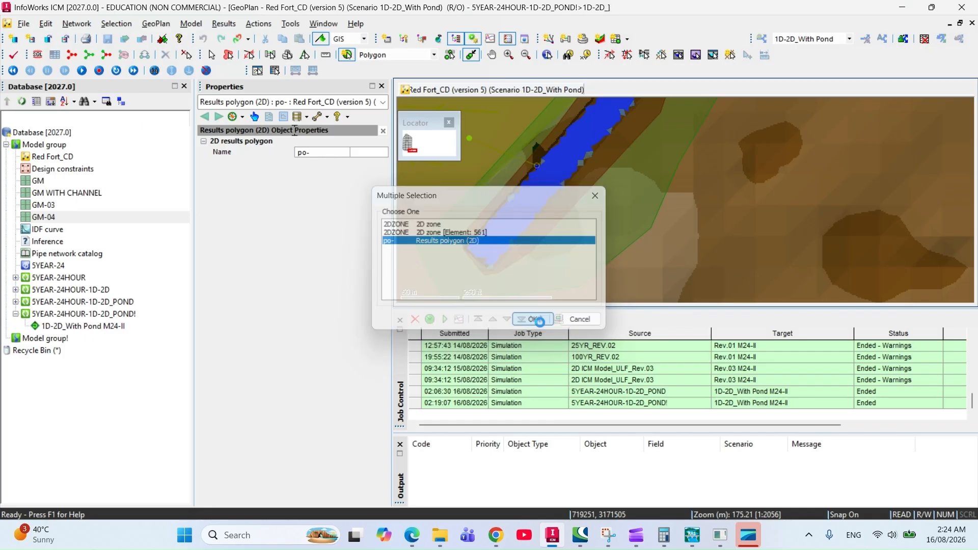
pyautogui.click(482, 267)
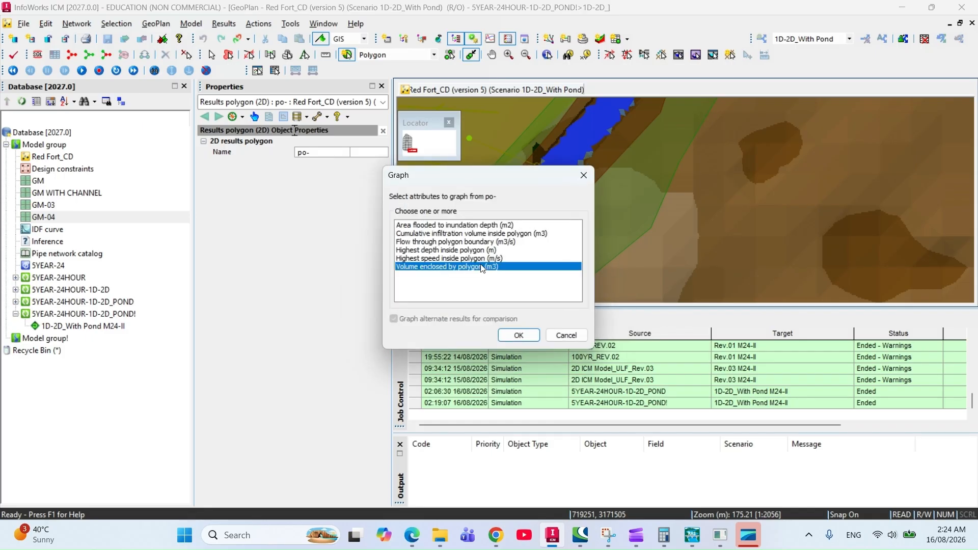
pyautogui.click(521, 335)
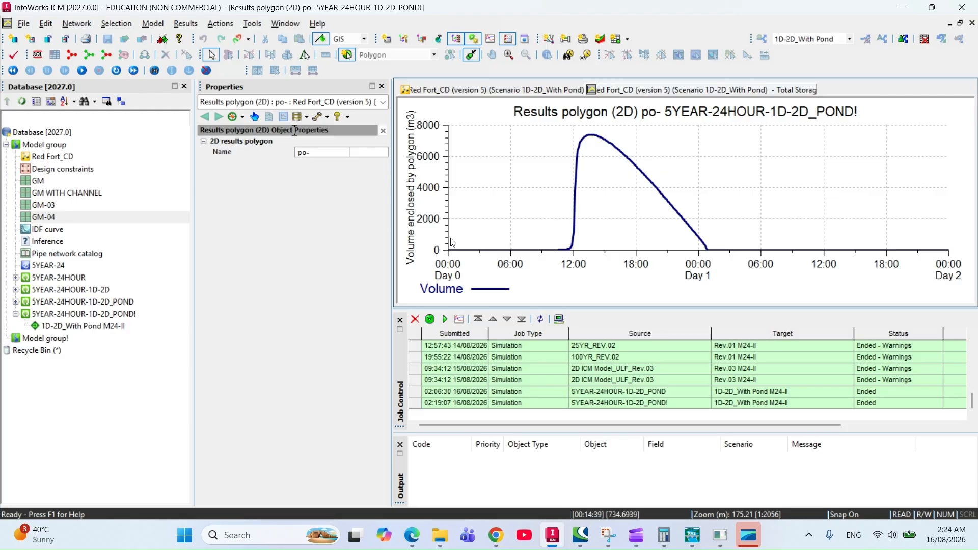
# - Examine the pond's stored volume over time, from its peak through the emptying phase, and close the graph
pyautogui.moveTo(573, 247)
pyautogui.moveTo(589, 138)
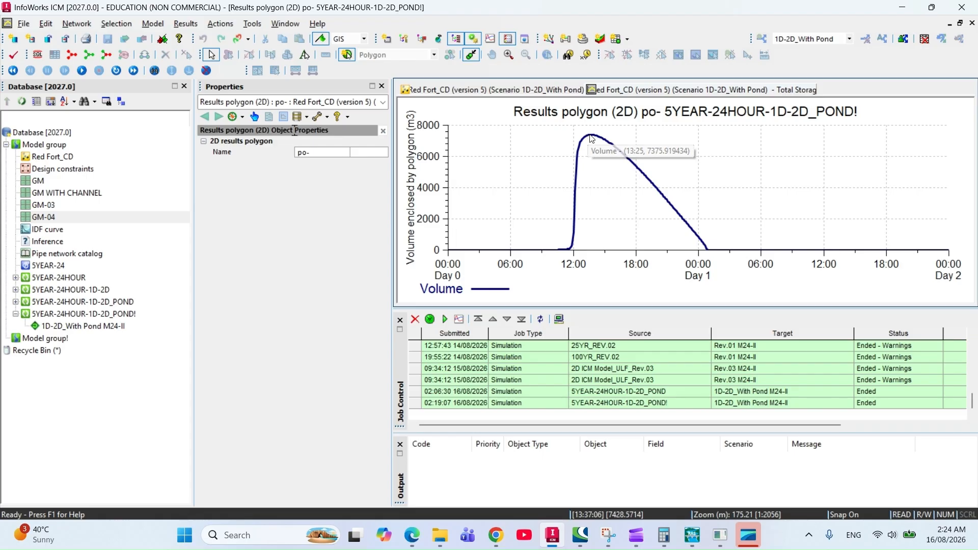
pyautogui.moveTo(610, 150)
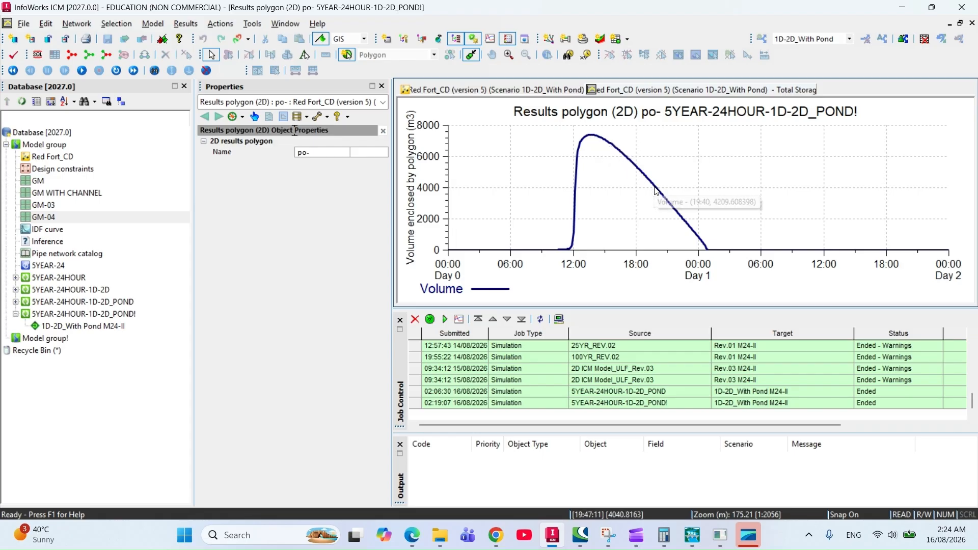
pyautogui.moveTo(676, 213)
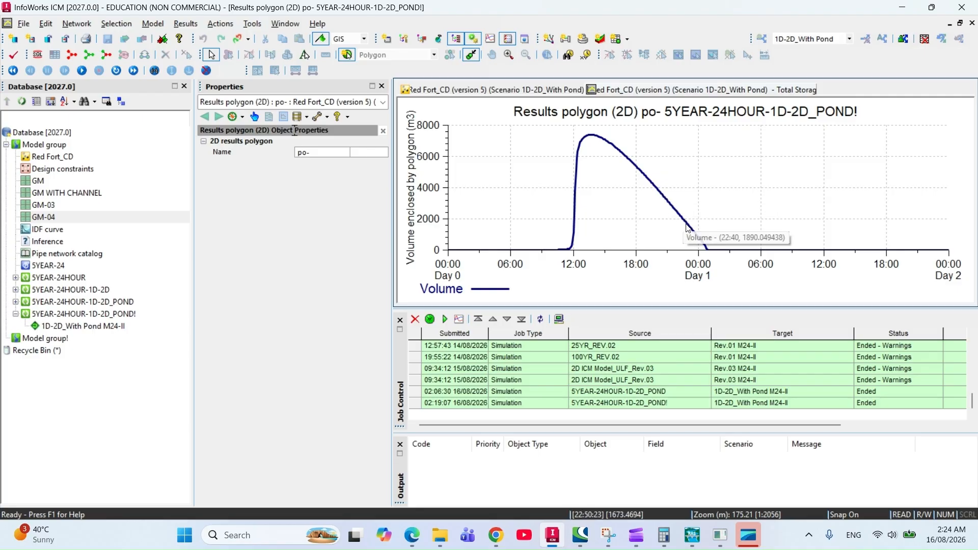
pyautogui.moveTo(703, 245)
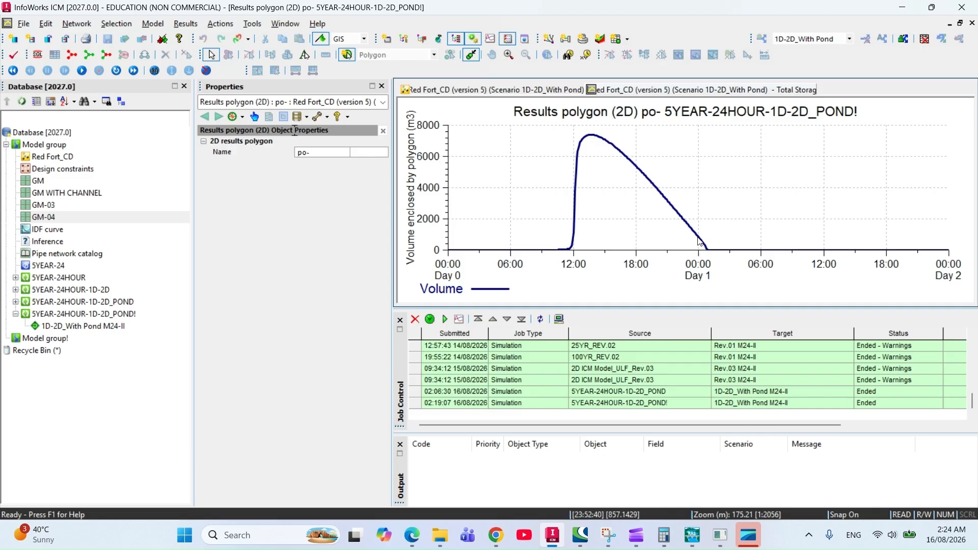
pyautogui.scroll(1, 698, 241)
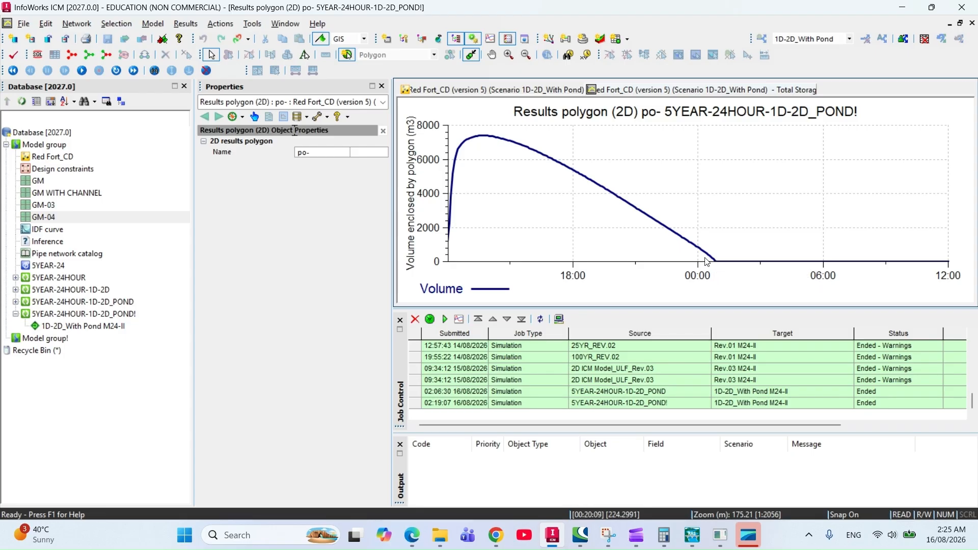
pyautogui.rightClick(726, 91)
pyautogui.click(972, 23)
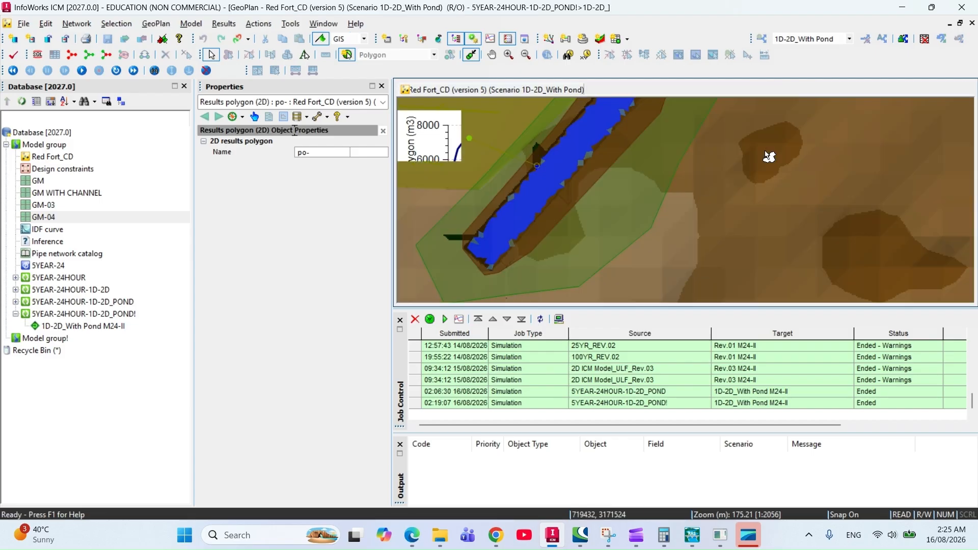
pyautogui.moveTo(624, 132); pyautogui.dragTo(600, 190)
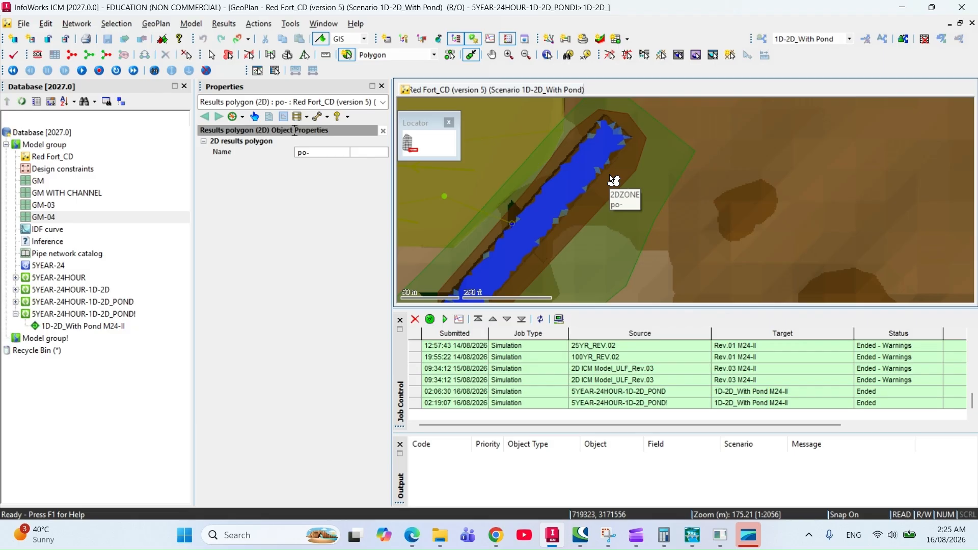
pyautogui.moveTo(584, 197); pyautogui.dragTo(638, 143)
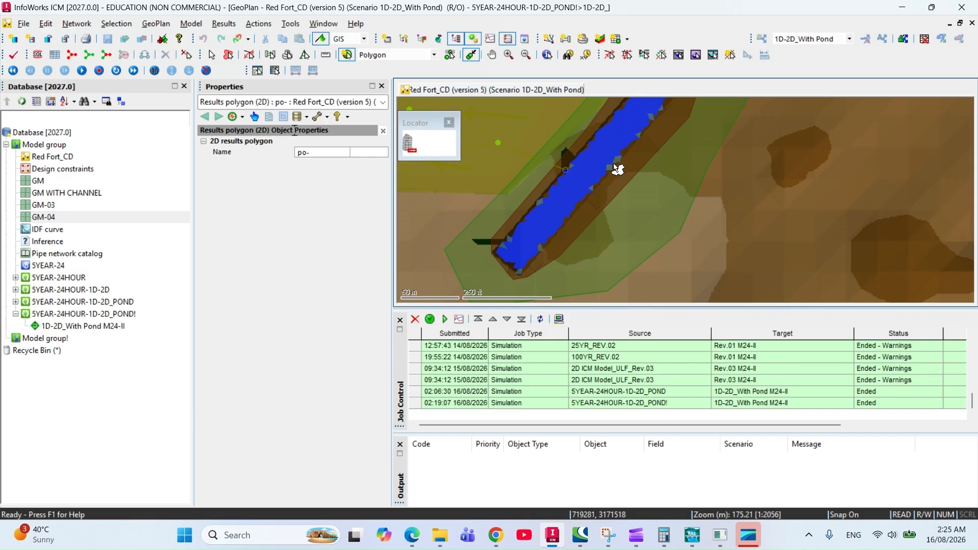
pyautogui.moveTo(614, 167); pyautogui.dragTo(595, 204)
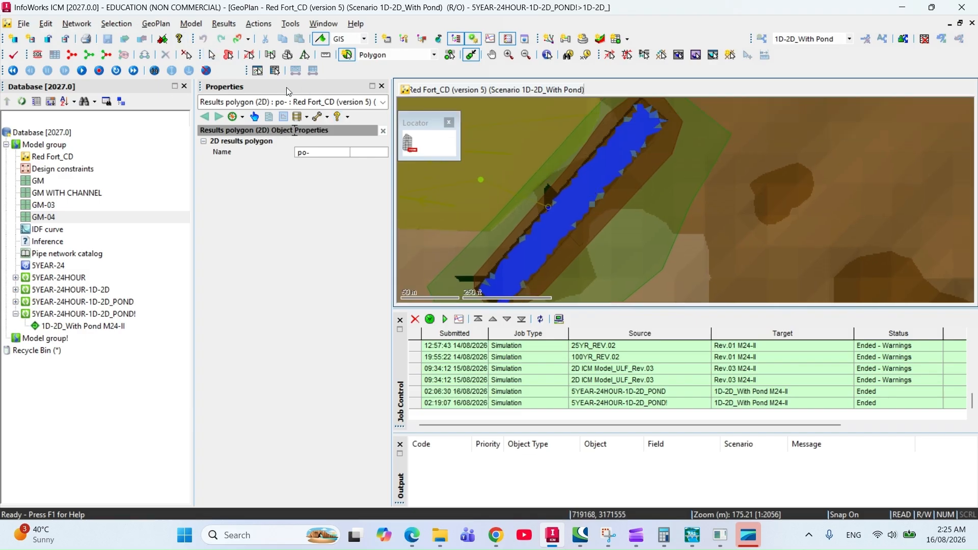